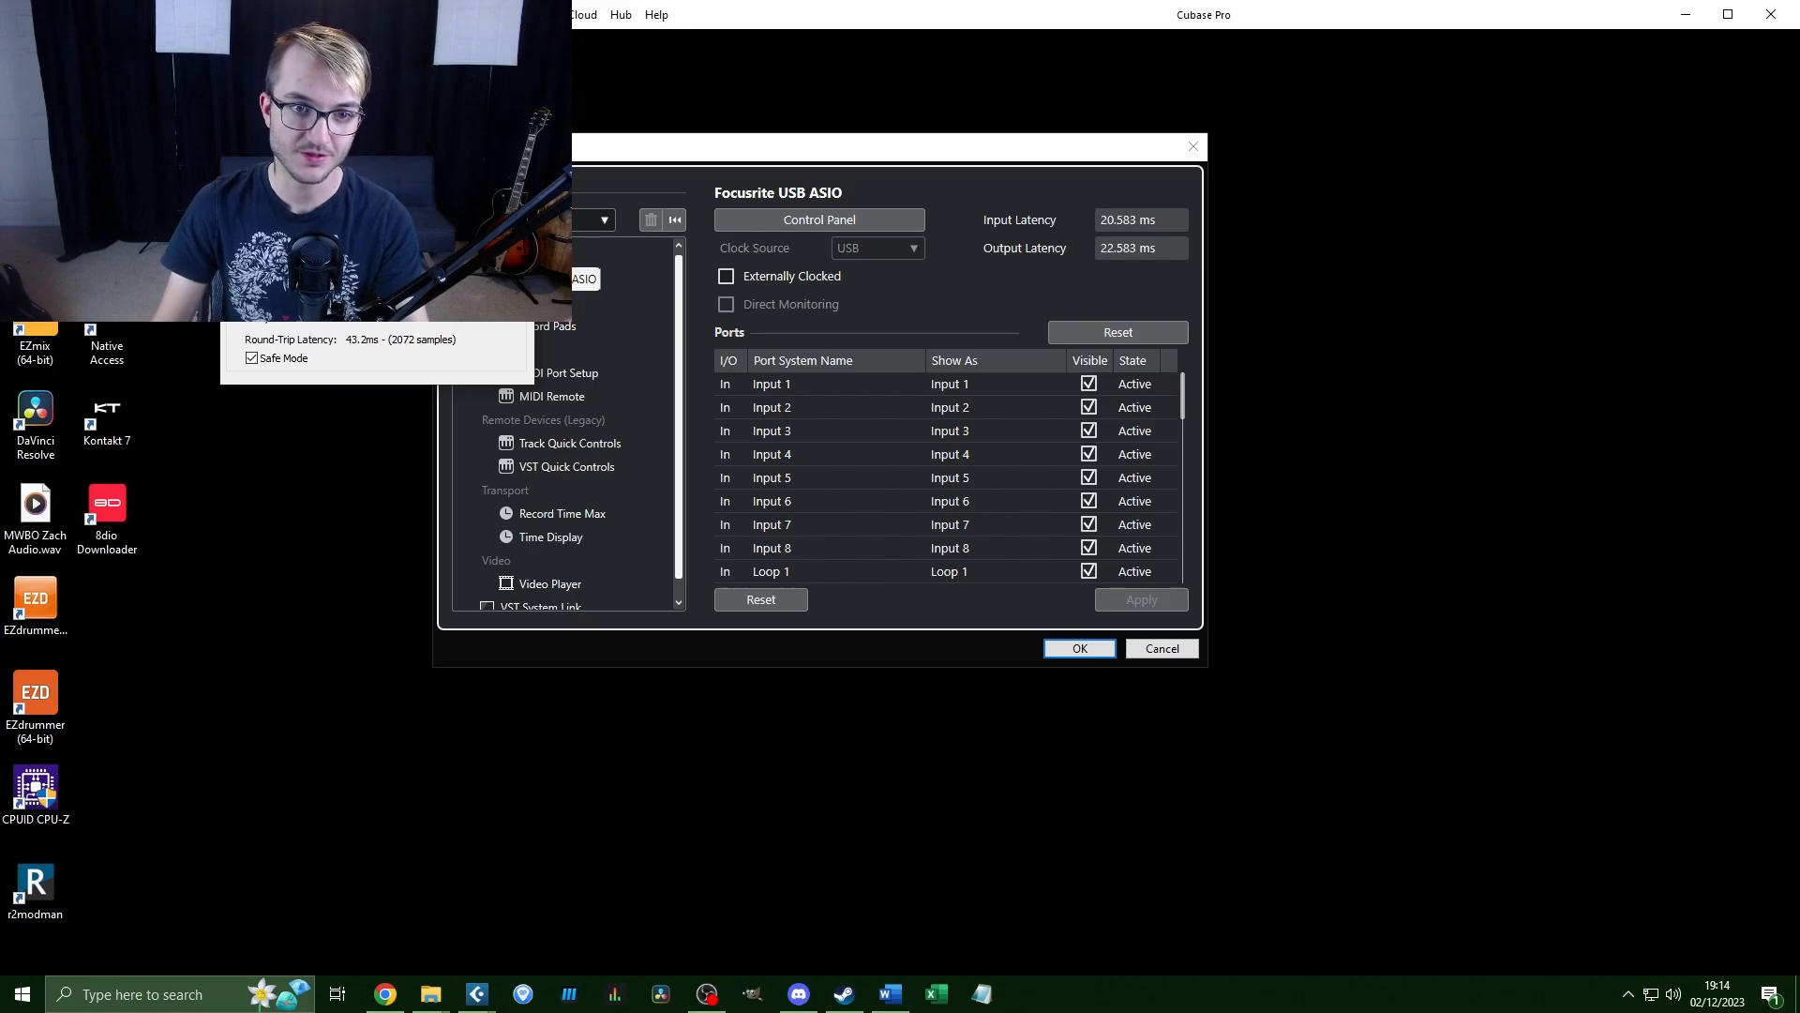
Review the available buffer sizes in the Focusrite control panel.
{"action": "left_click", "coordinate": [377, 273]}
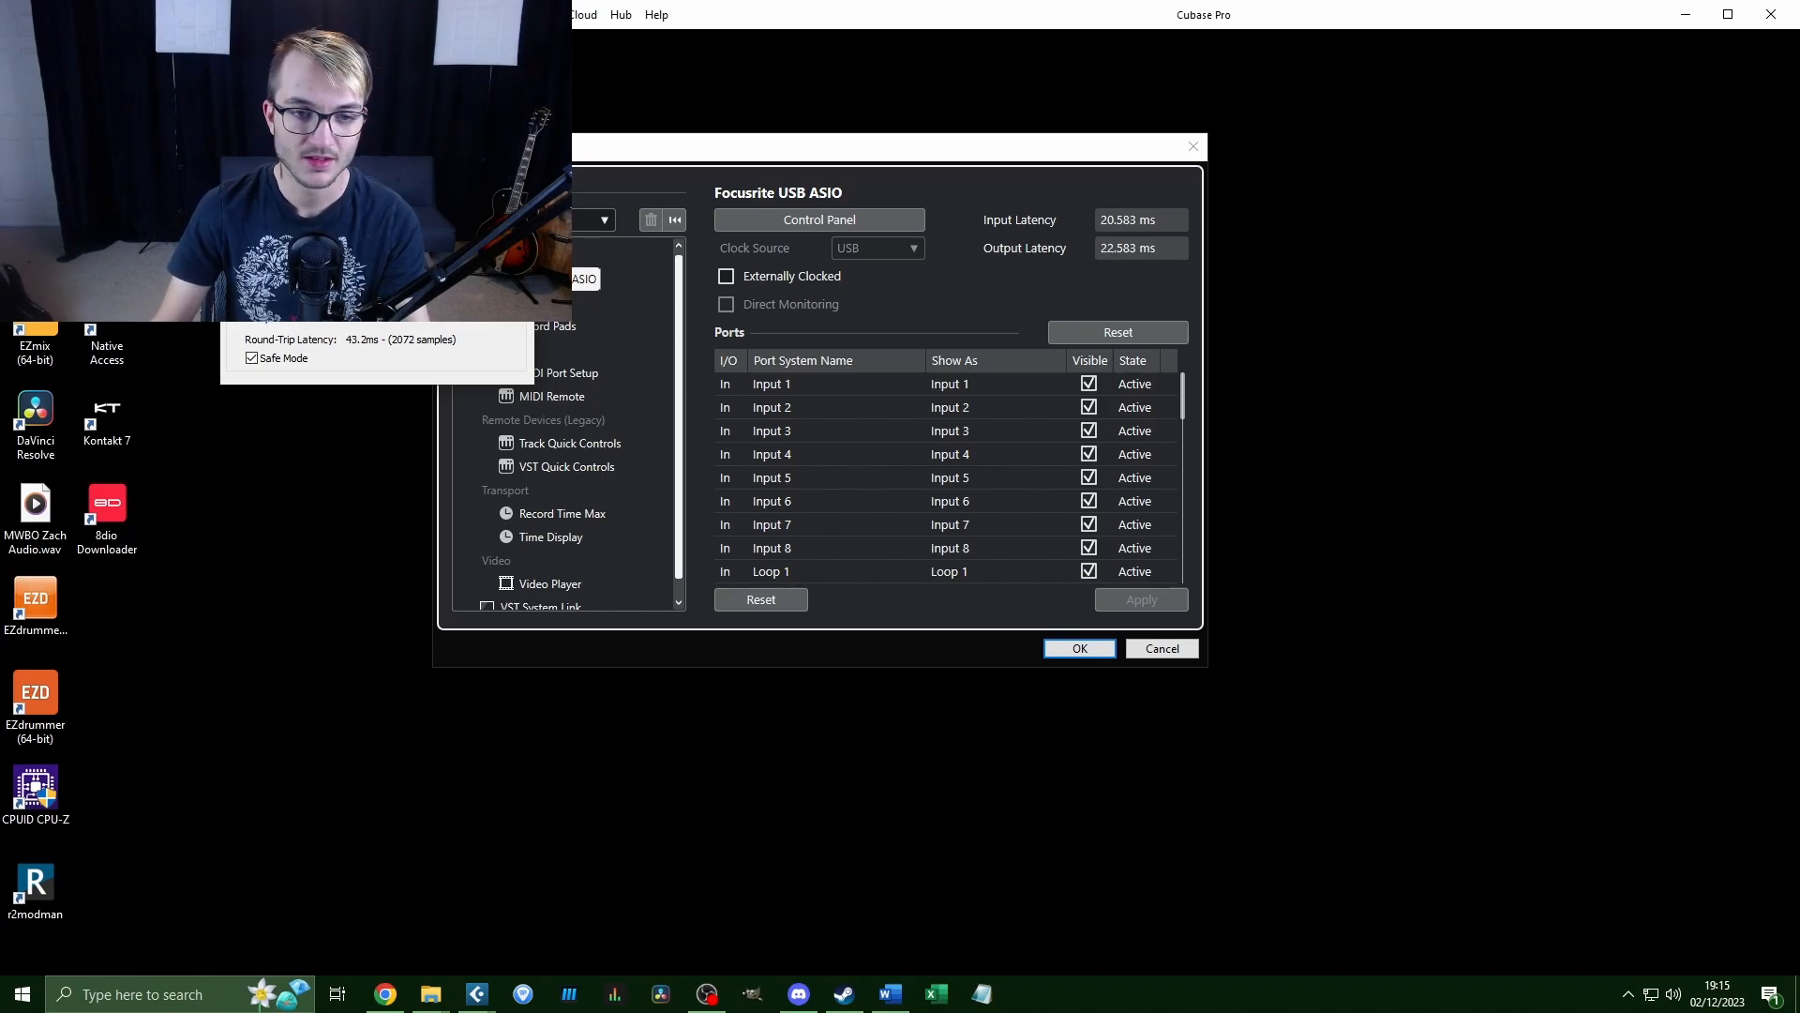
{"action": "left_click", "coordinate": [375, 249]}
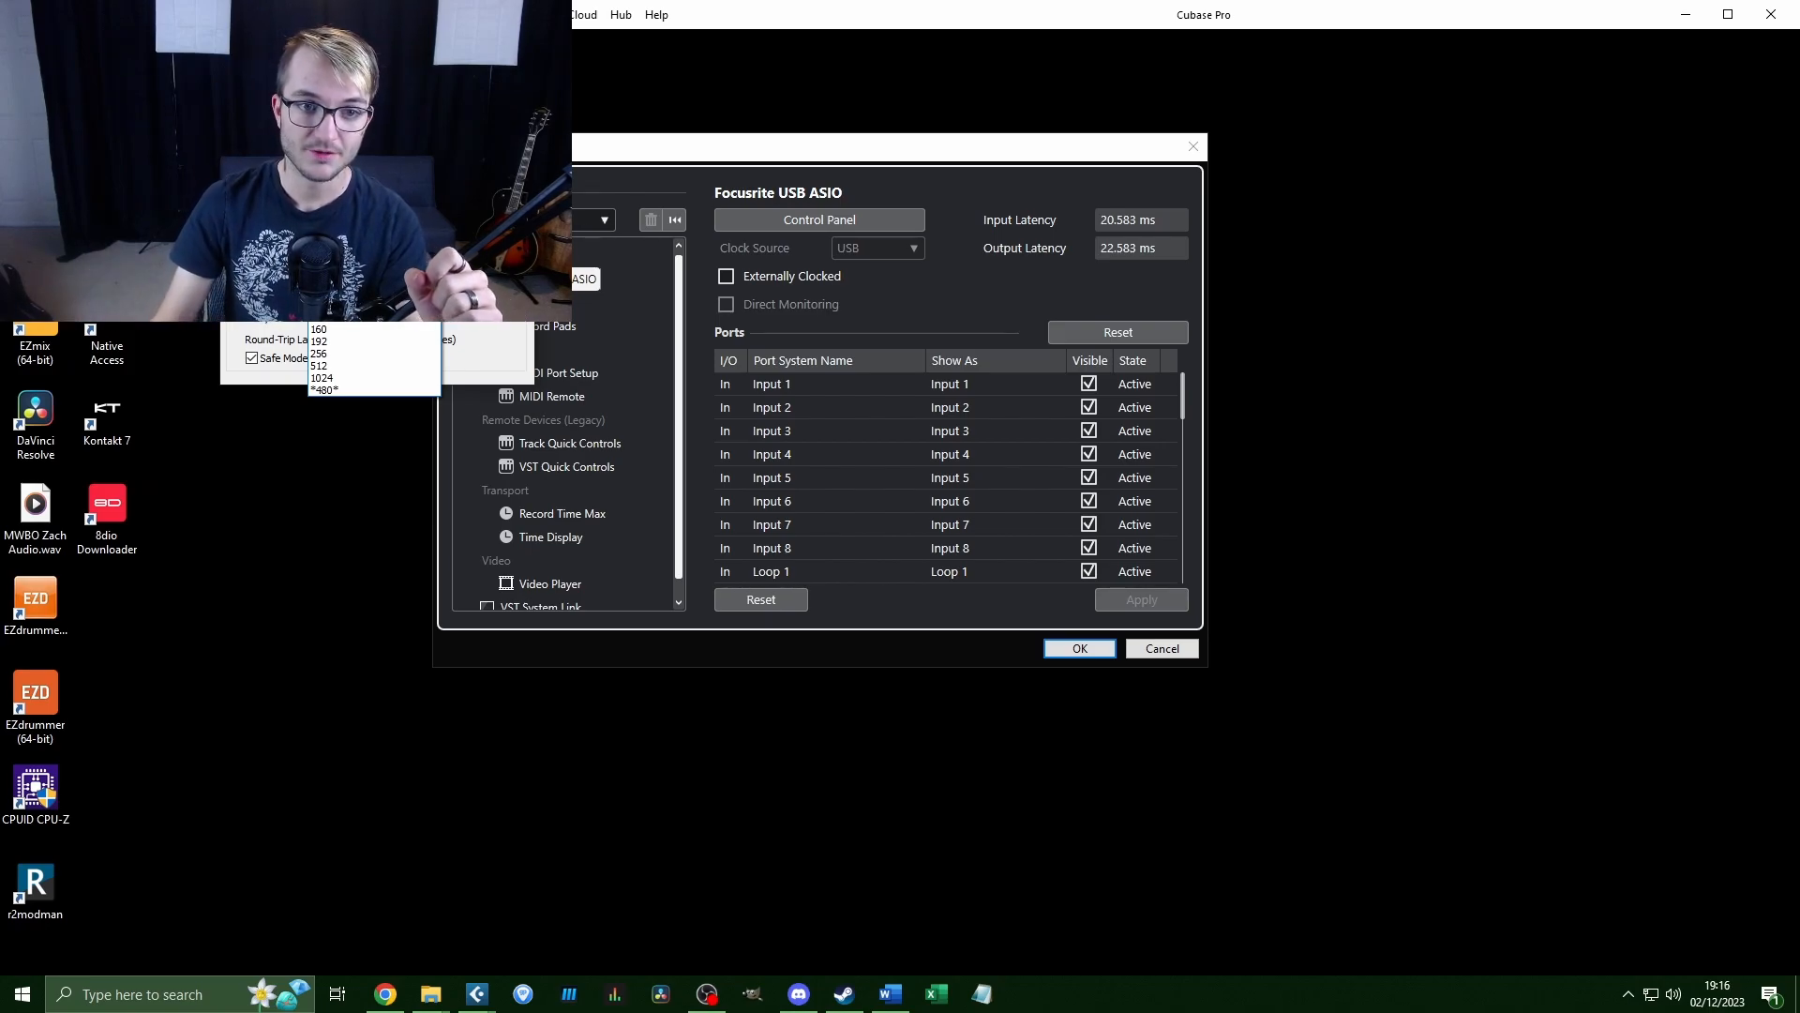
{"action": "left_click", "coordinate": [384, 378]}
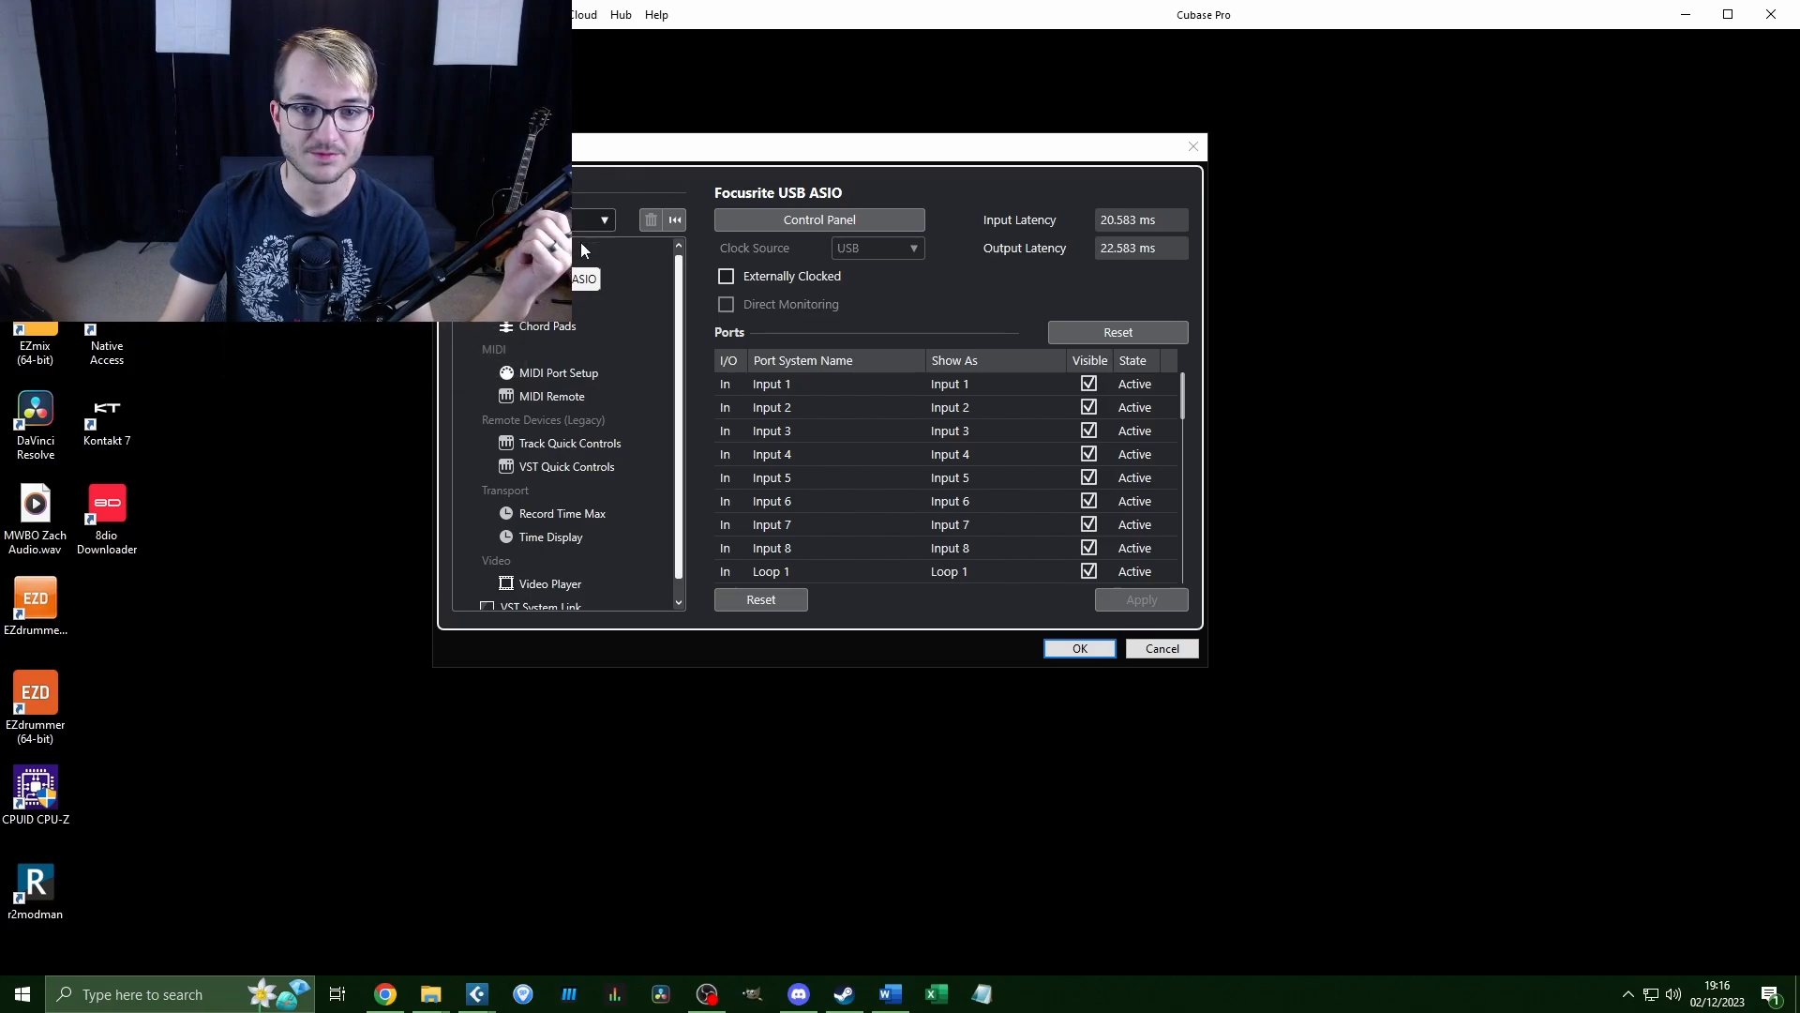
Display the Audio System settings and examine the available processing precision options.
{"action": "left_click", "coordinate": [539, 256]}
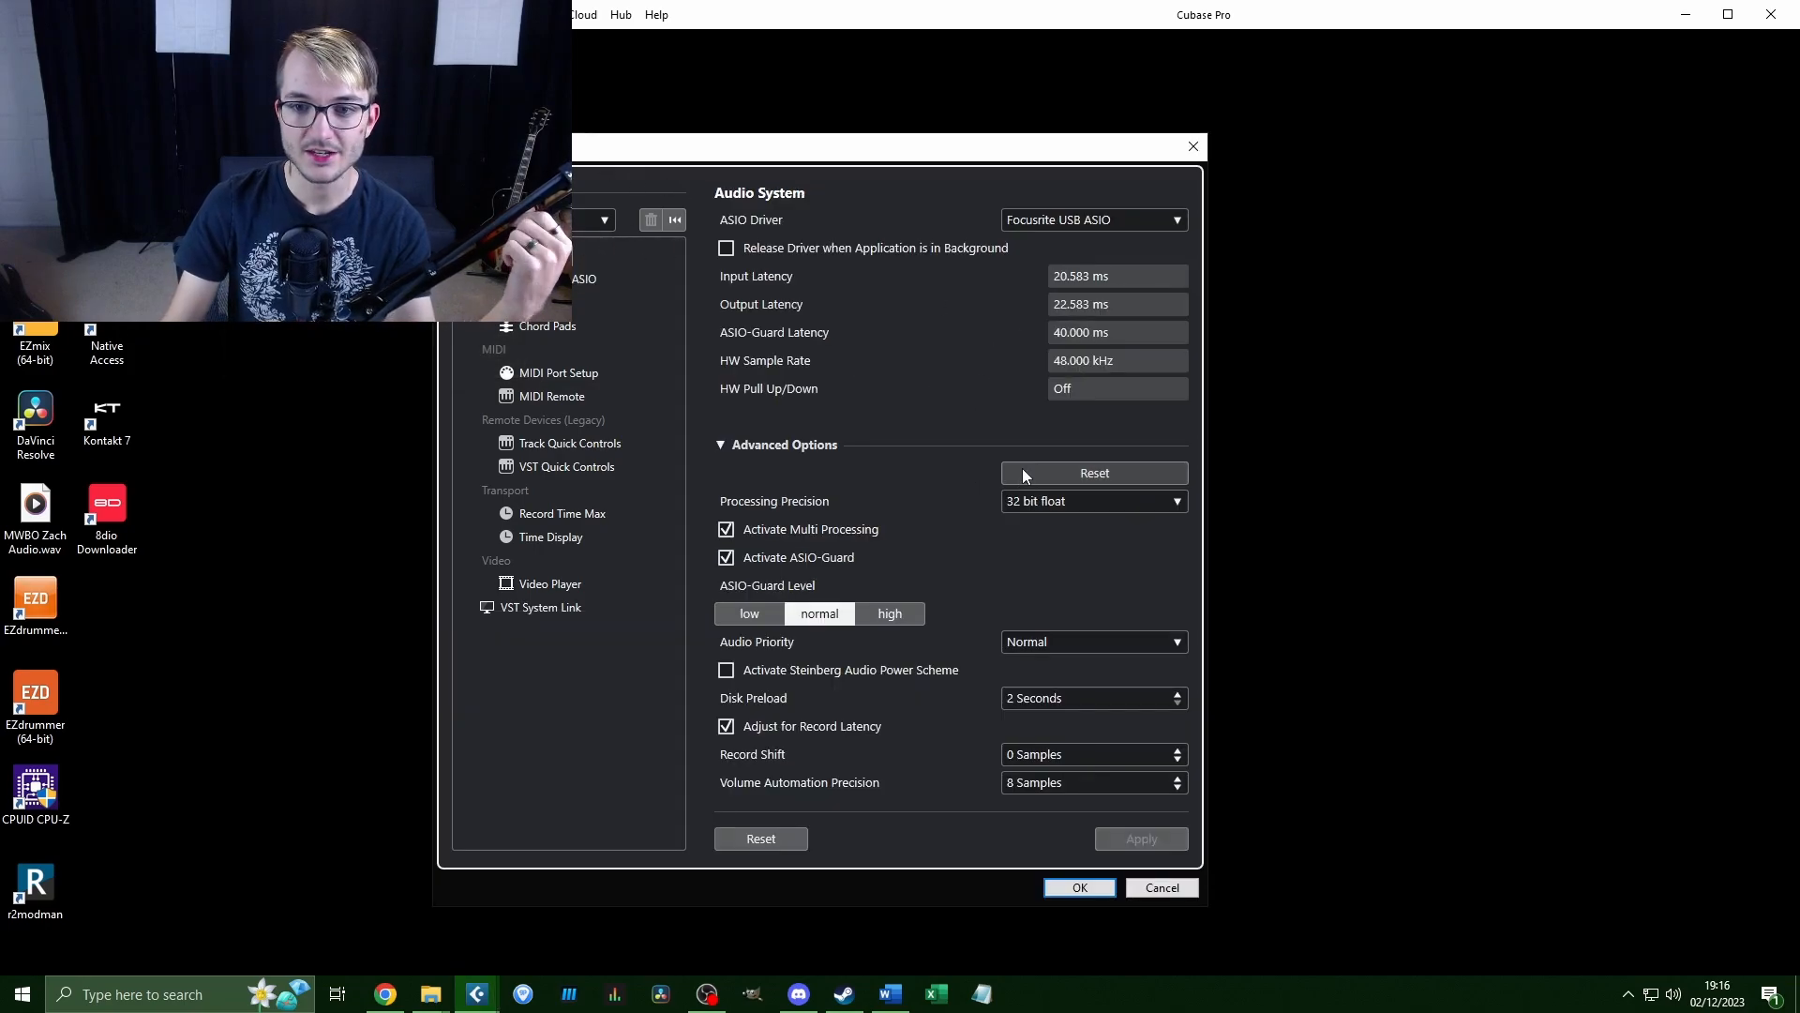
{"action": "left_click", "coordinate": [1072, 506]}
{"action": "left_click", "coordinate": [878, 458]}
{"action": "left_click", "coordinate": [1080, 499]}
{"action": "left_click", "coordinate": [1074, 499]}
{"action": "left_click", "coordinate": [1032, 497]}
{"action": "left_click", "coordinate": [1039, 526]}
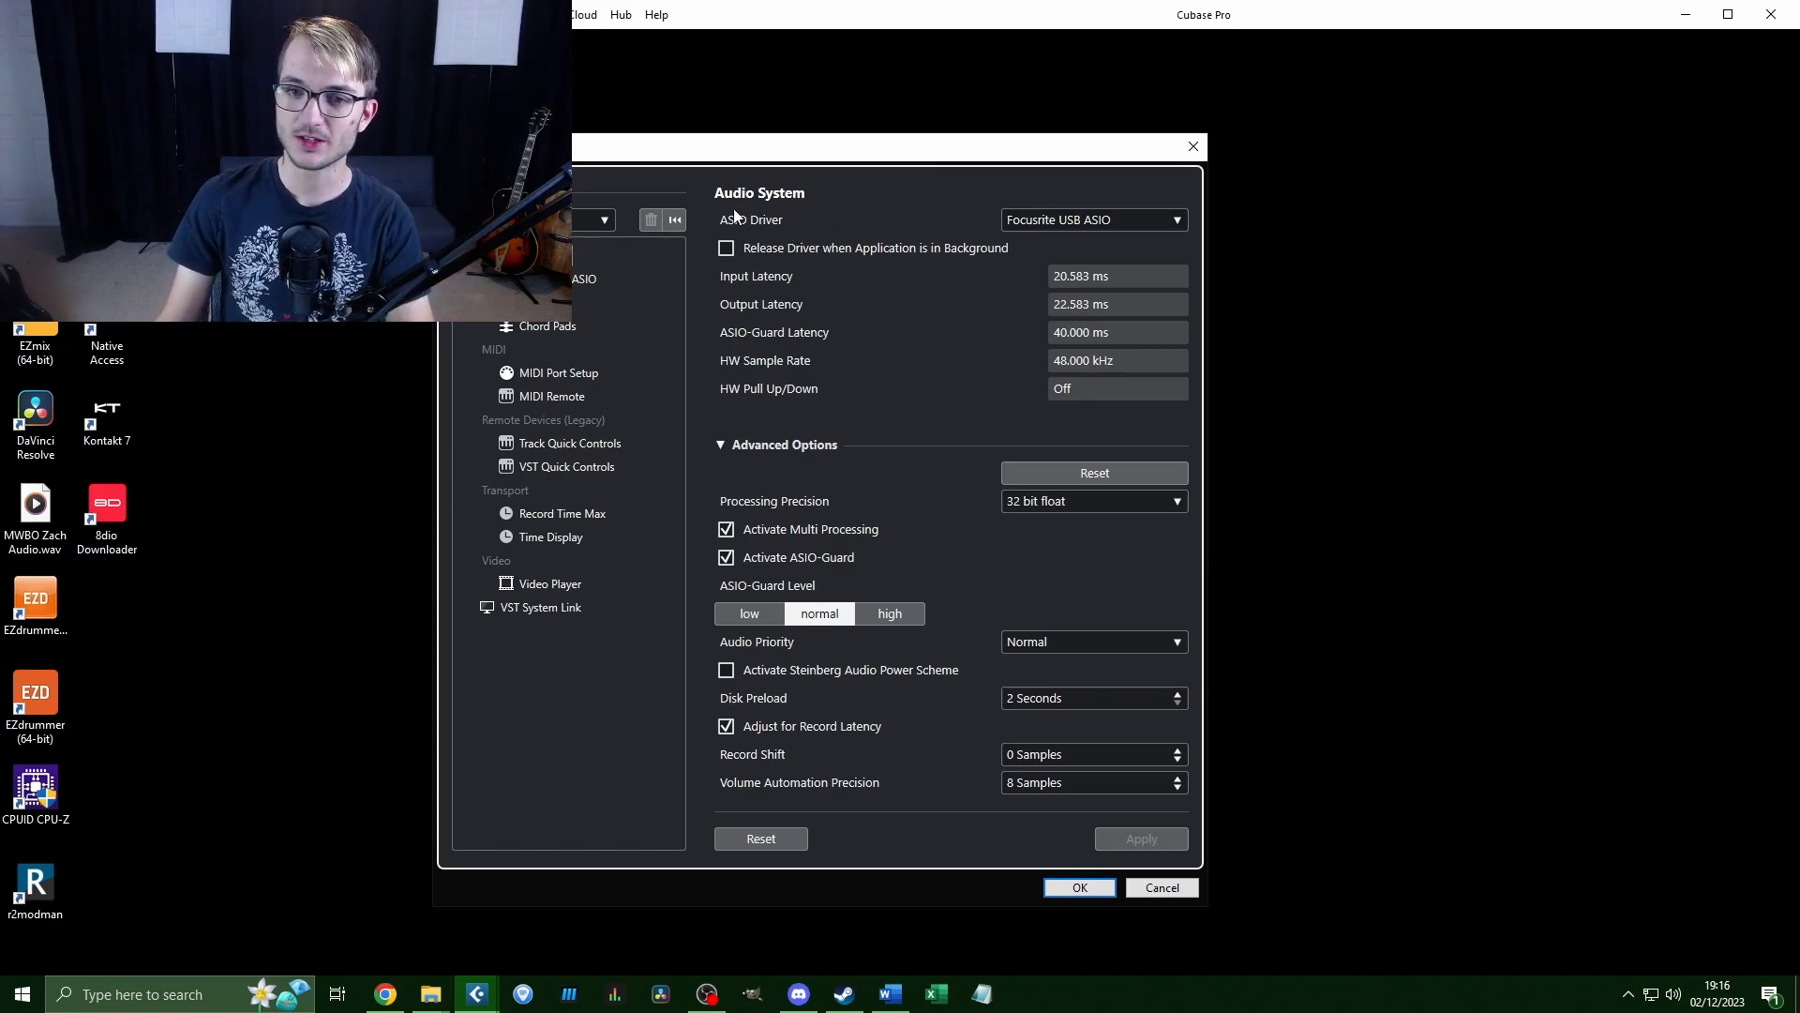
Review the available ASIO drivers, keep Focusrite USB ASIO, and confirm the audio settings.
{"action": "left_click", "coordinate": [1024, 225]}
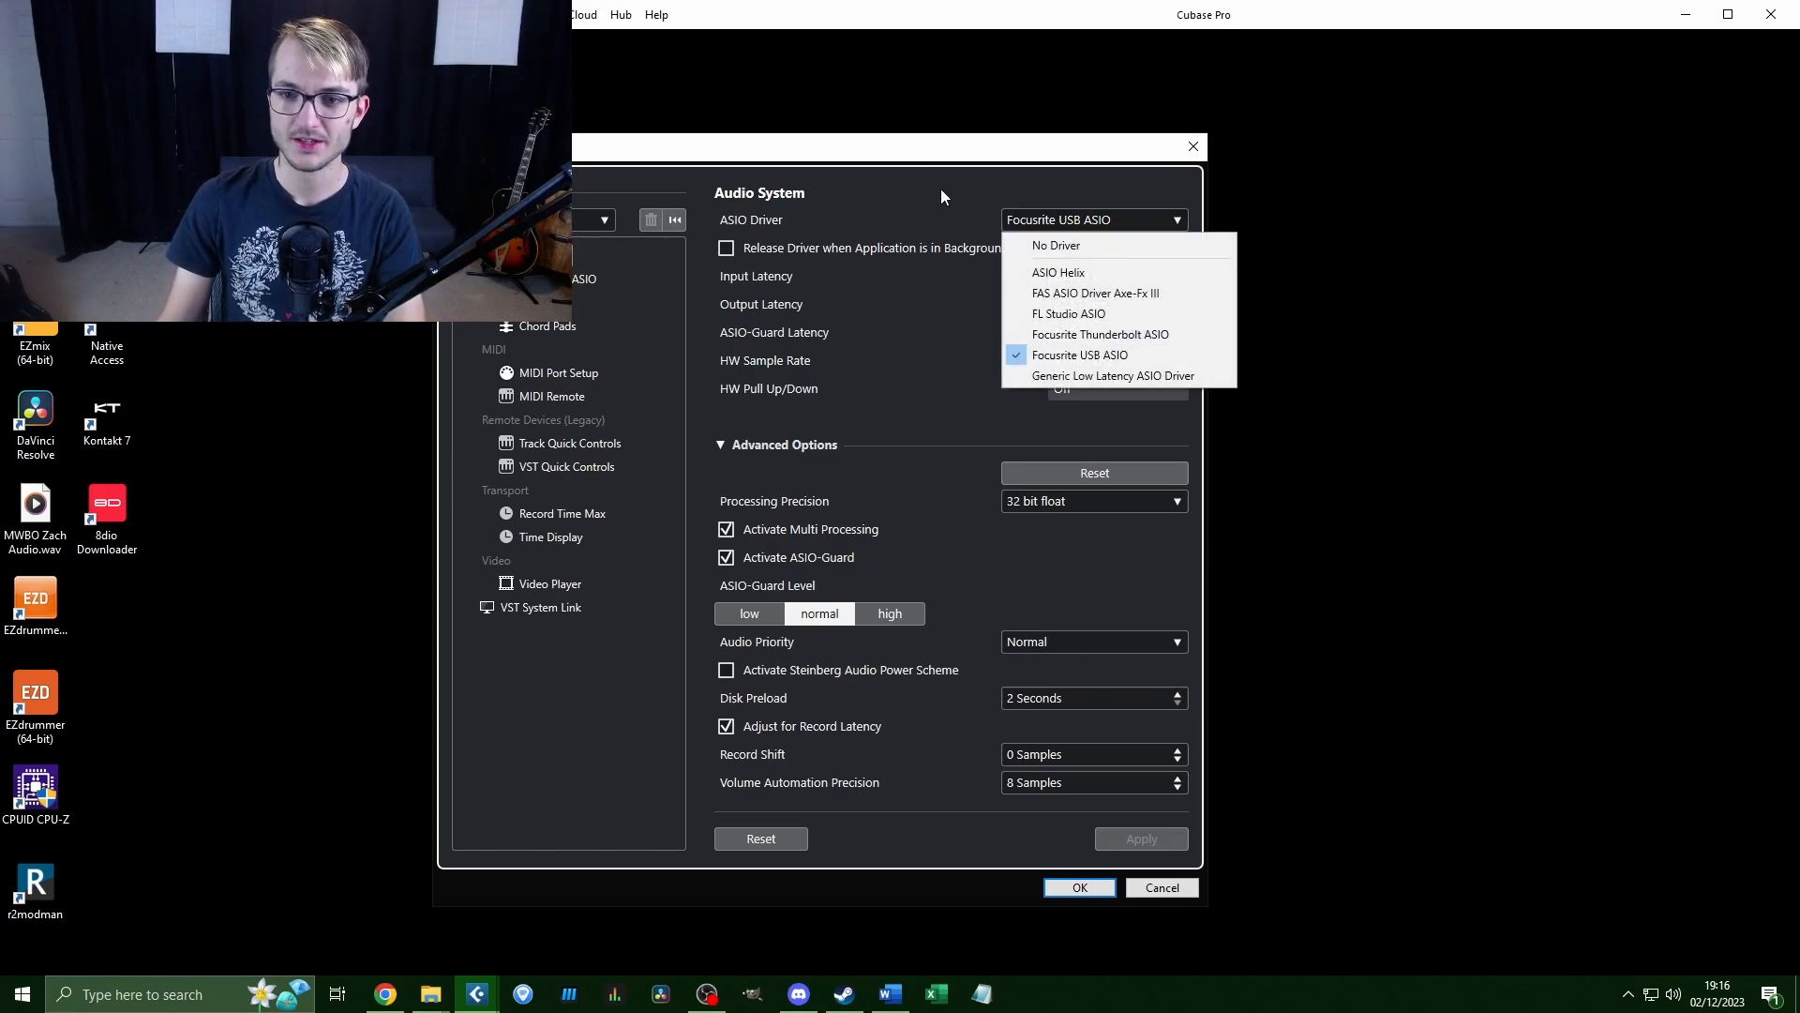
{"action": "left_click", "coordinate": [938, 183]}
{"action": "left_click", "coordinate": [1083, 222]}
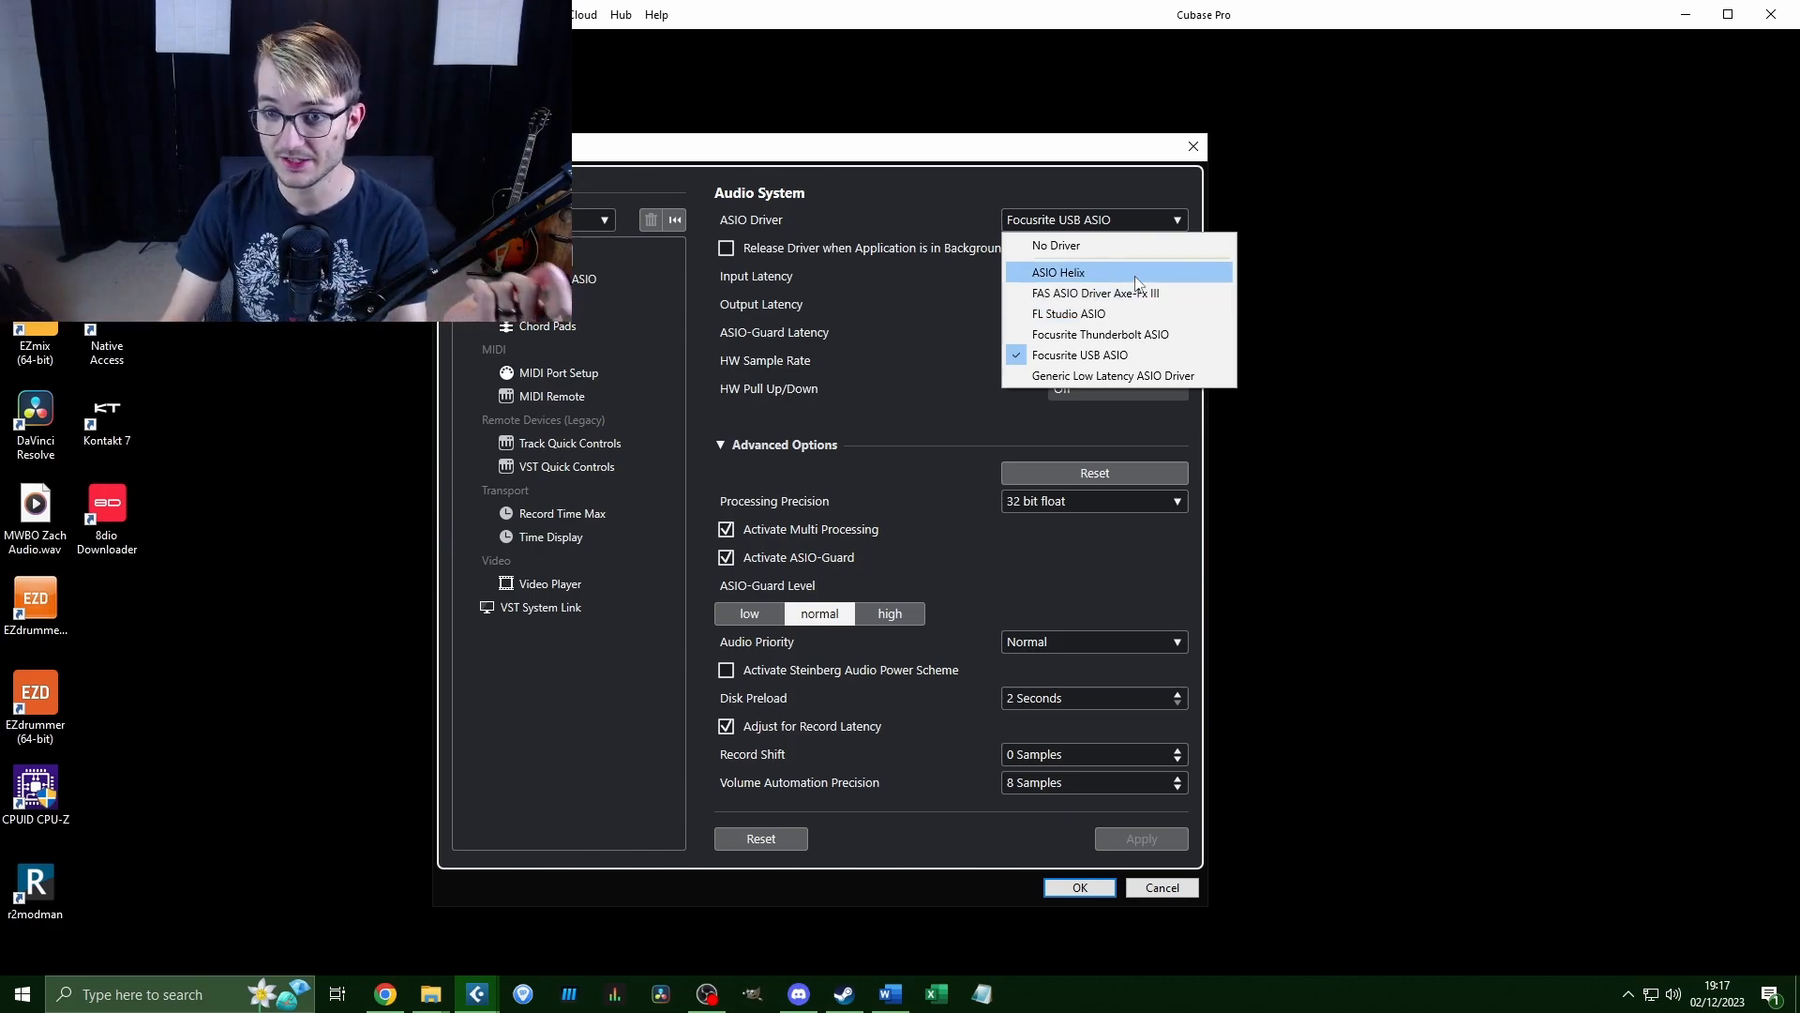
{"action": "left_click", "coordinate": [994, 313]}
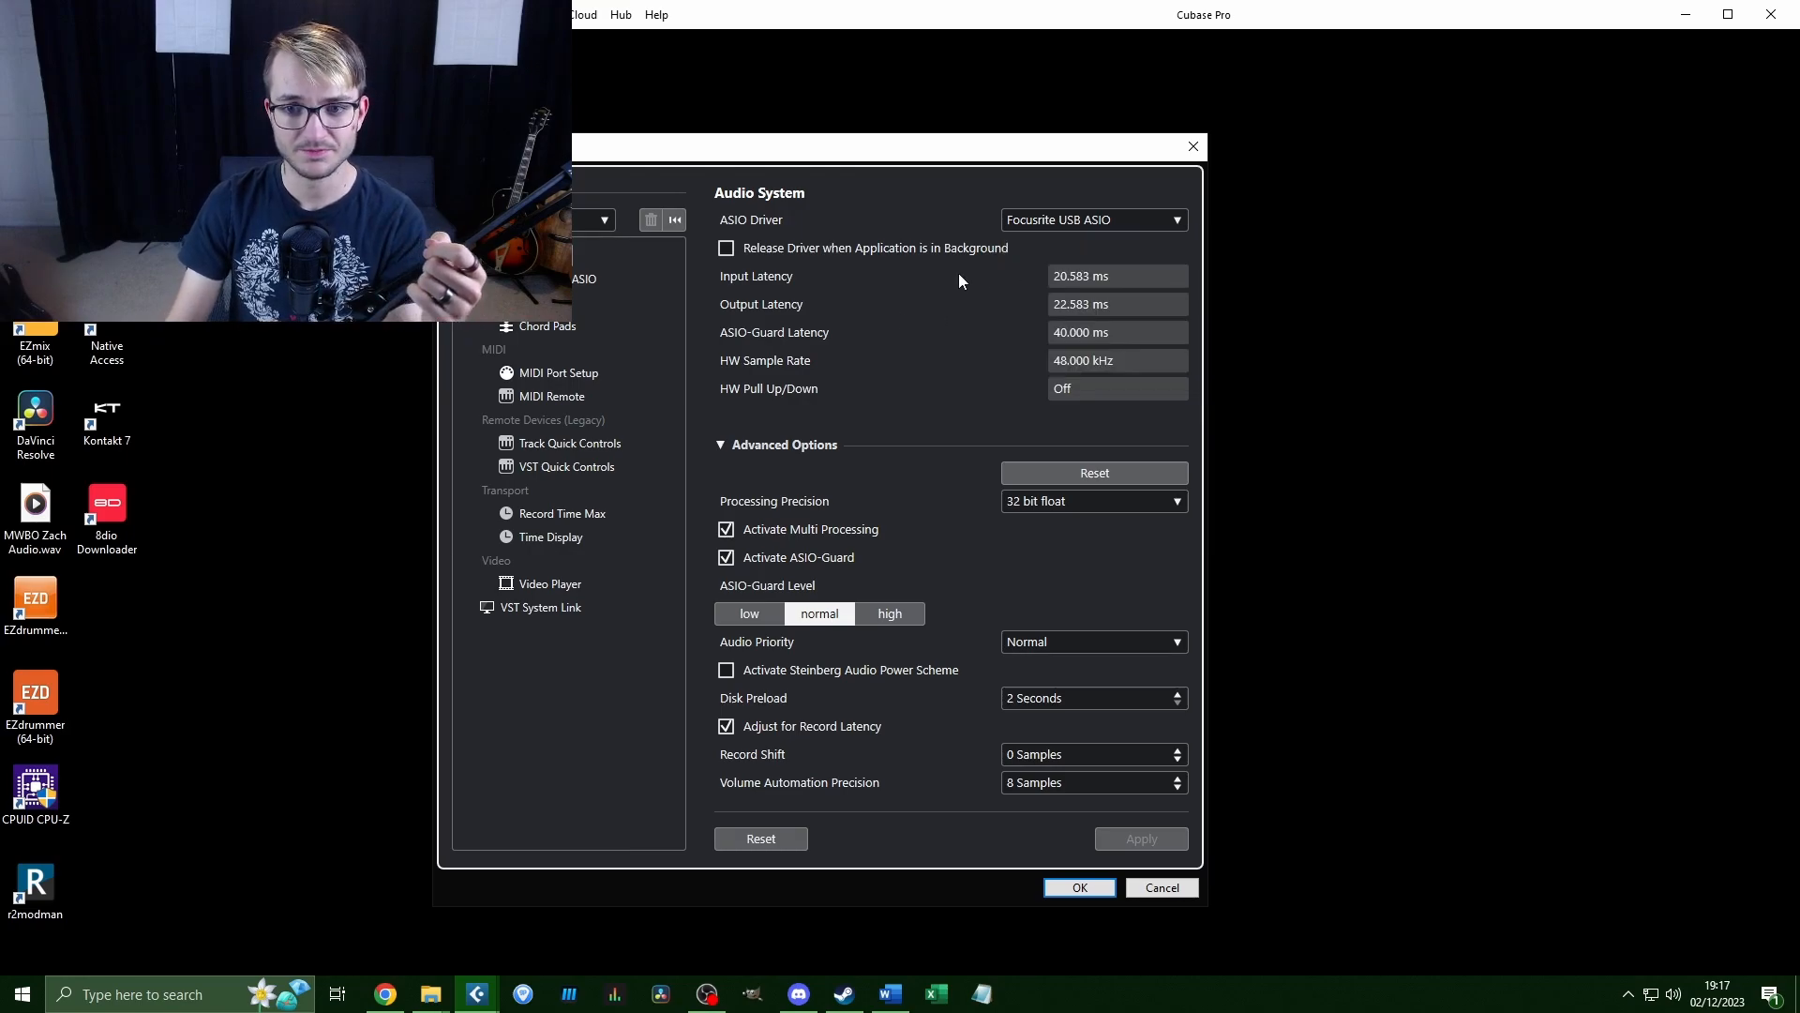
{"action": "left_click", "coordinate": [1047, 222]}
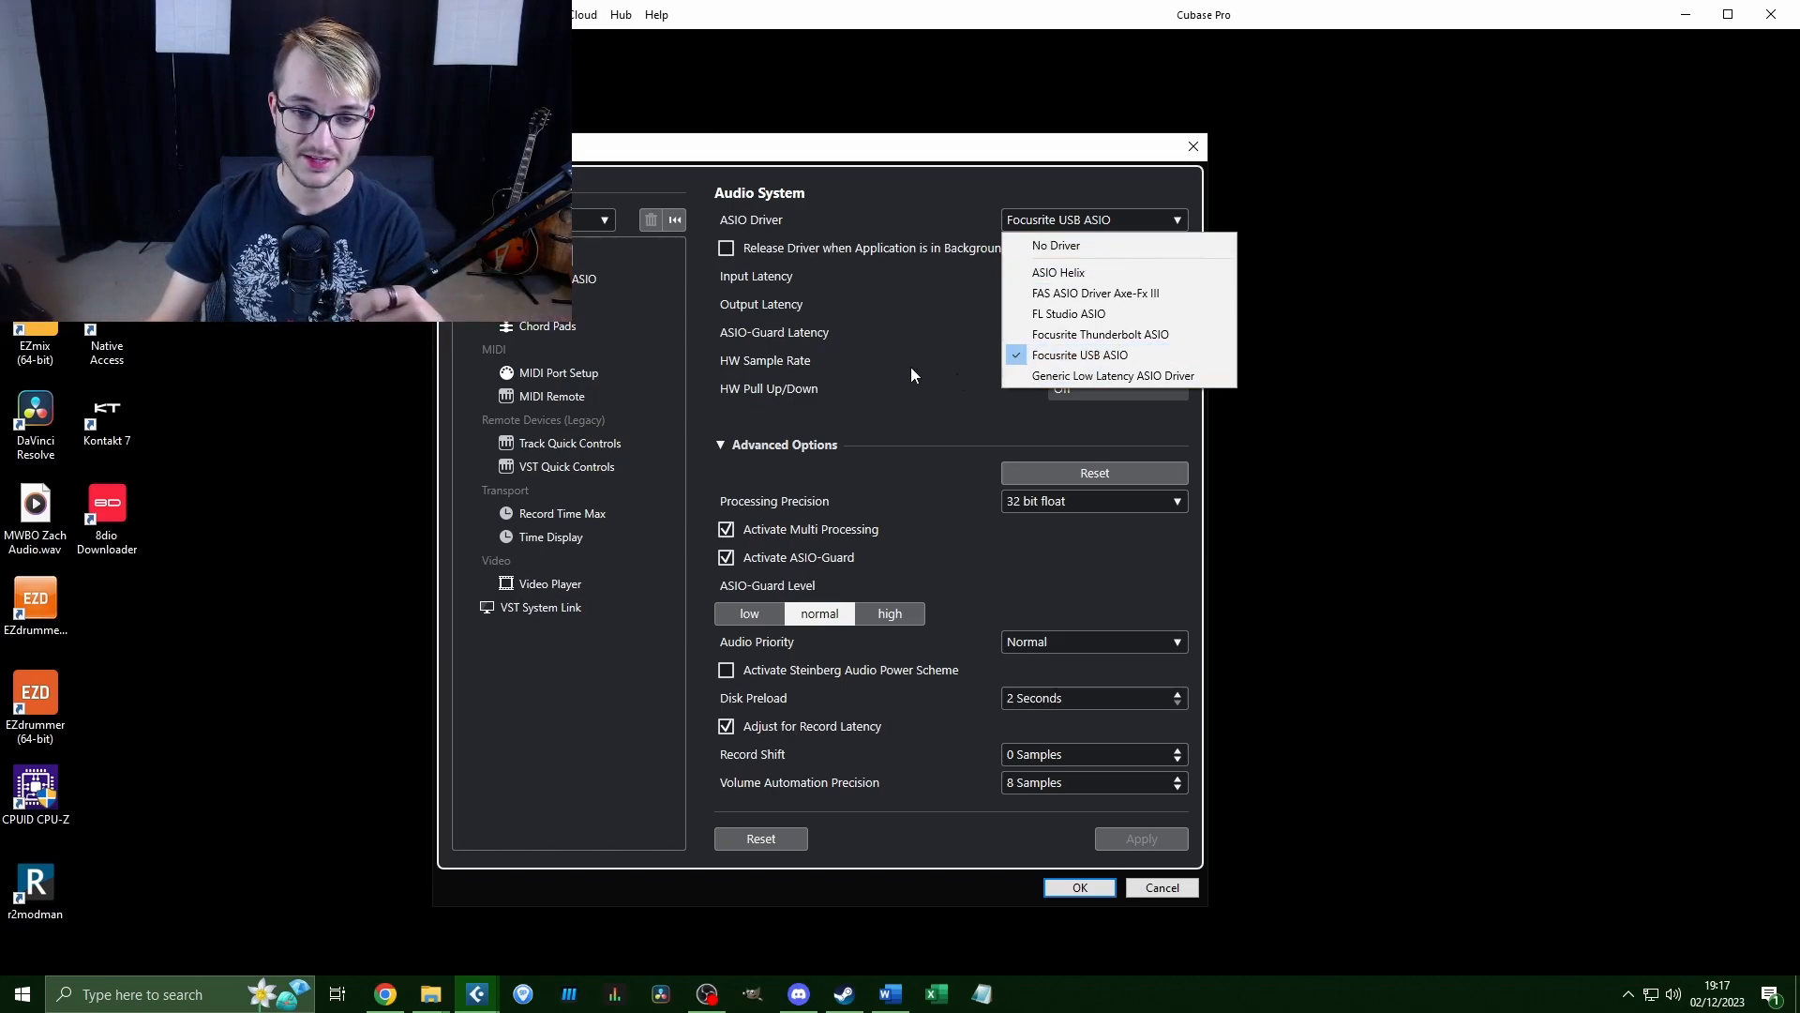
{"action": "left_click", "coordinate": [958, 277]}
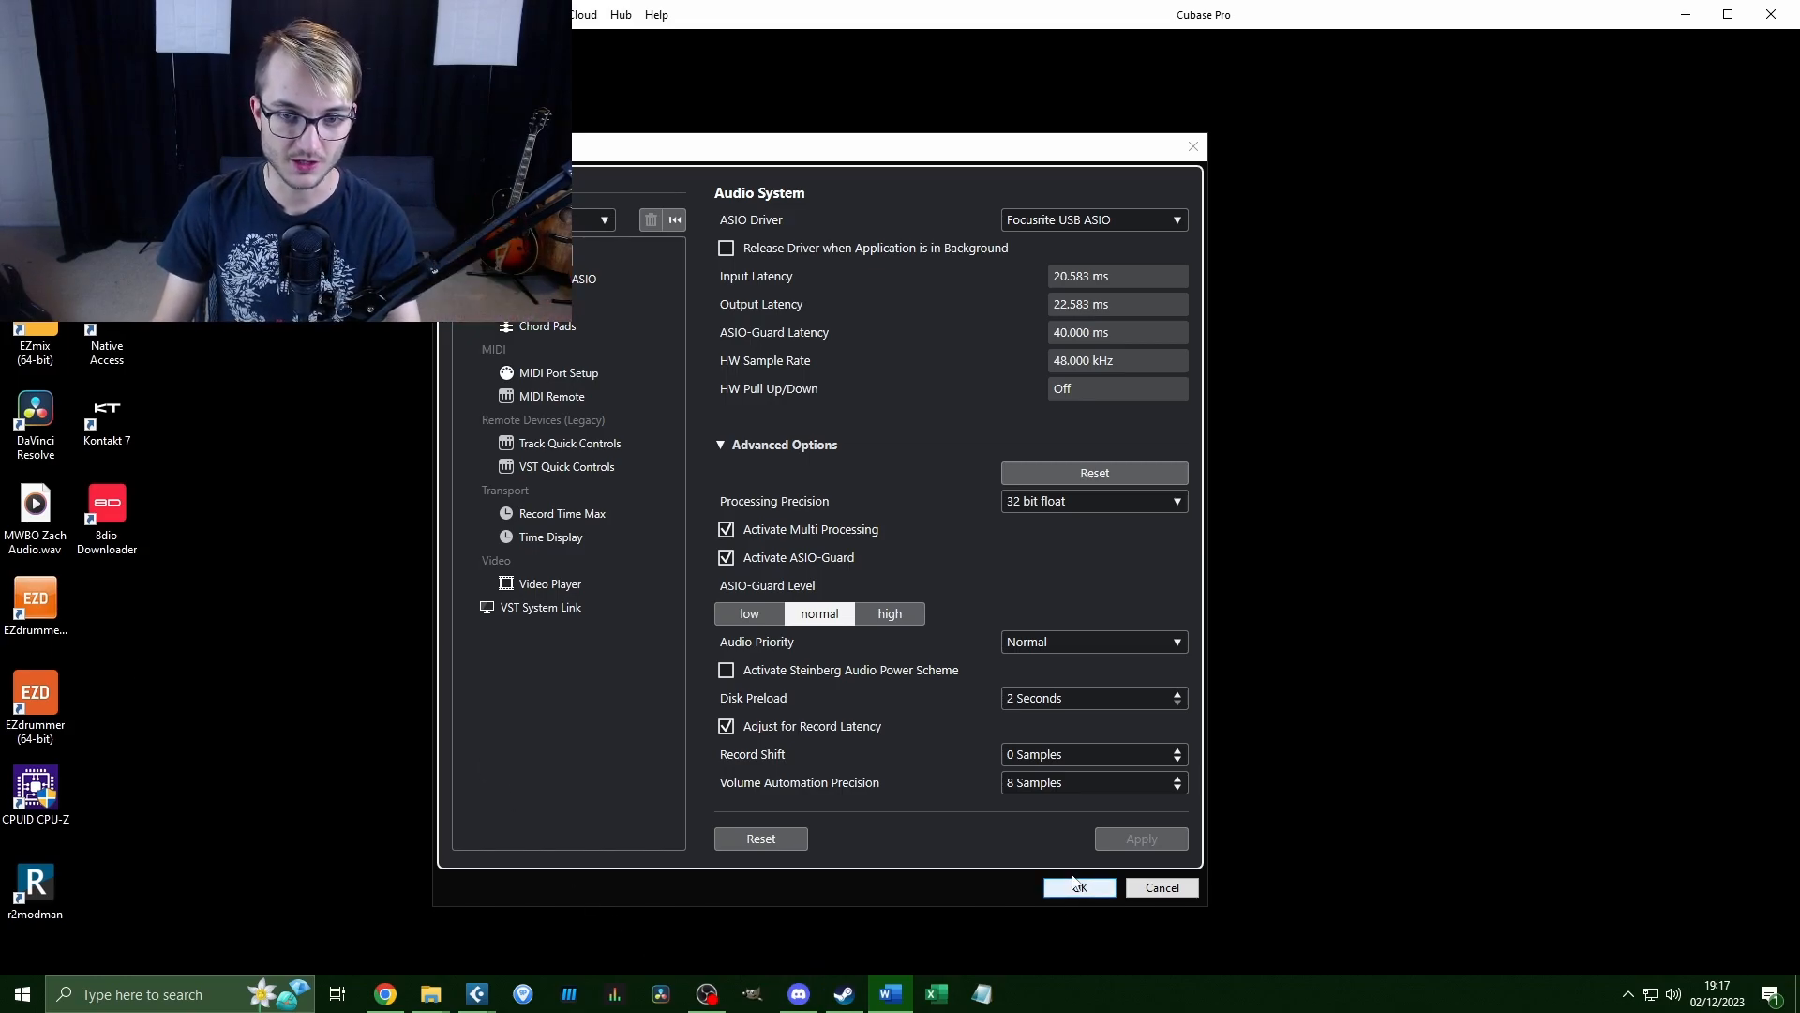
{"action": "left_click", "coordinate": [1079, 887]}
Show the saved project templates for a new project, highlight Template 2, and dismiss the project dialog.
{"action": "left_click", "coordinate": [45, 15]}
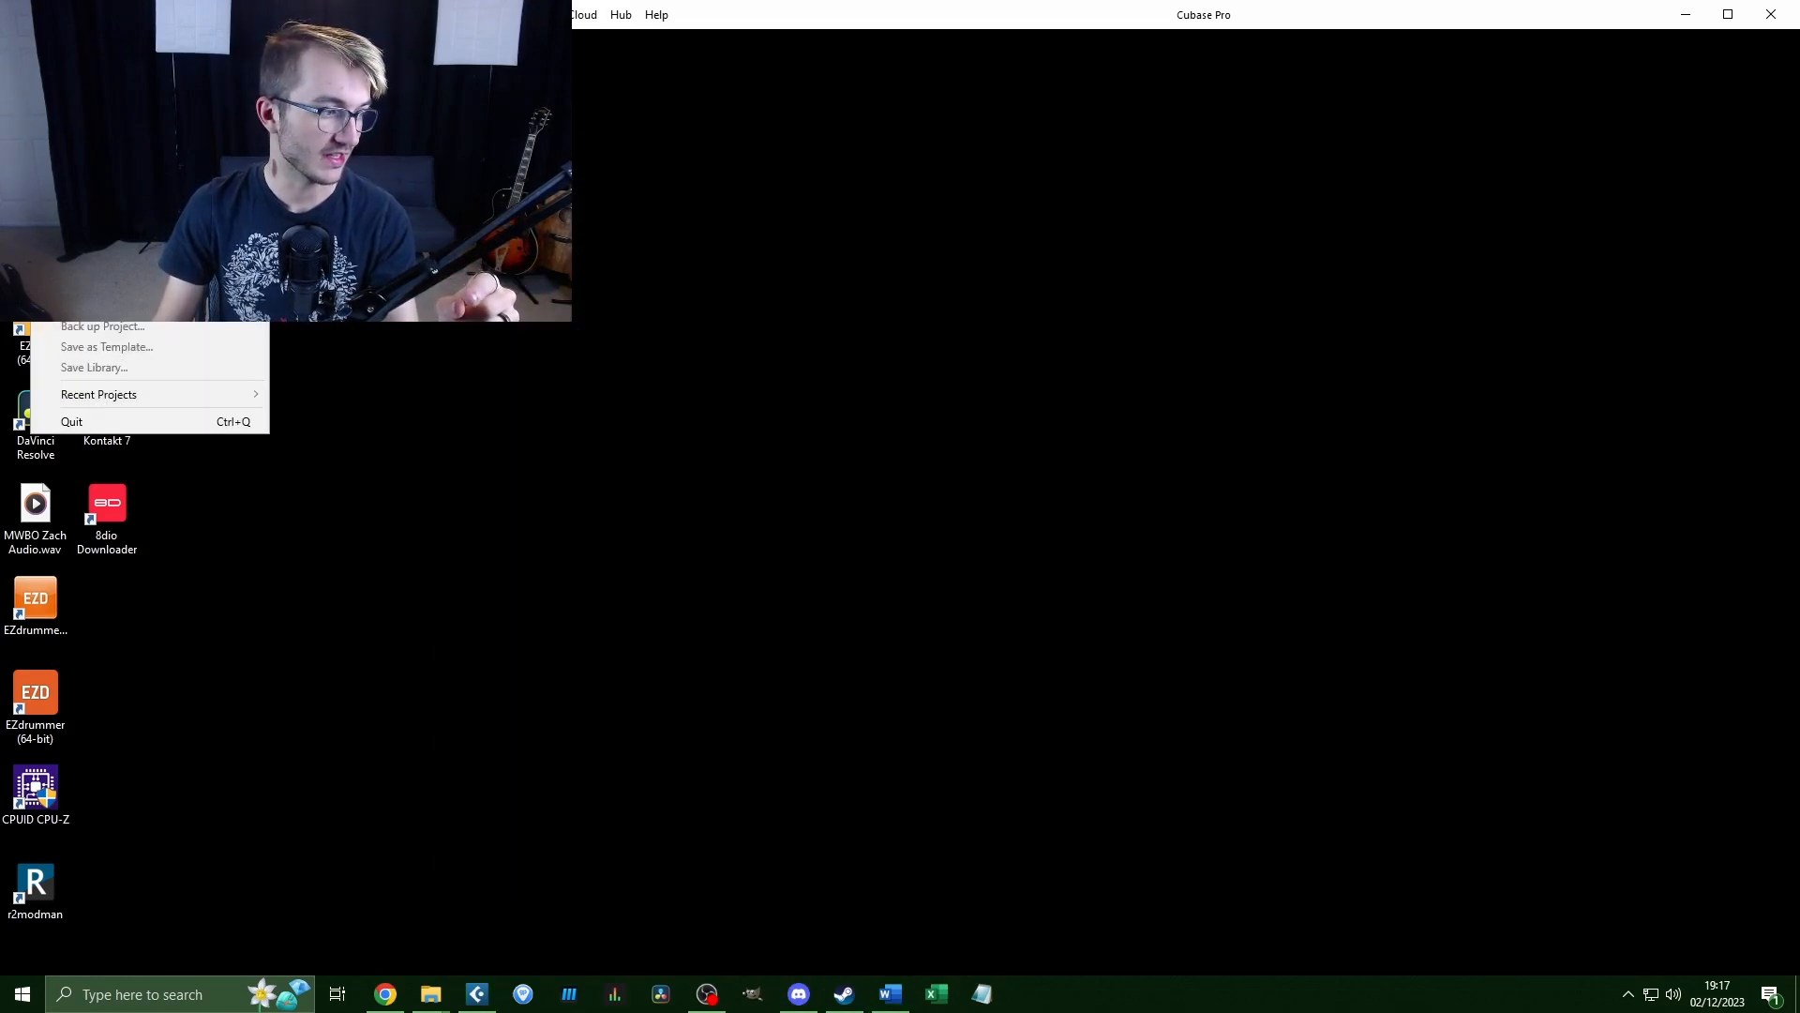
{"action": "key", "text": "ctrl+n"}
{"action": "left_click", "coordinate": [969, 383]}
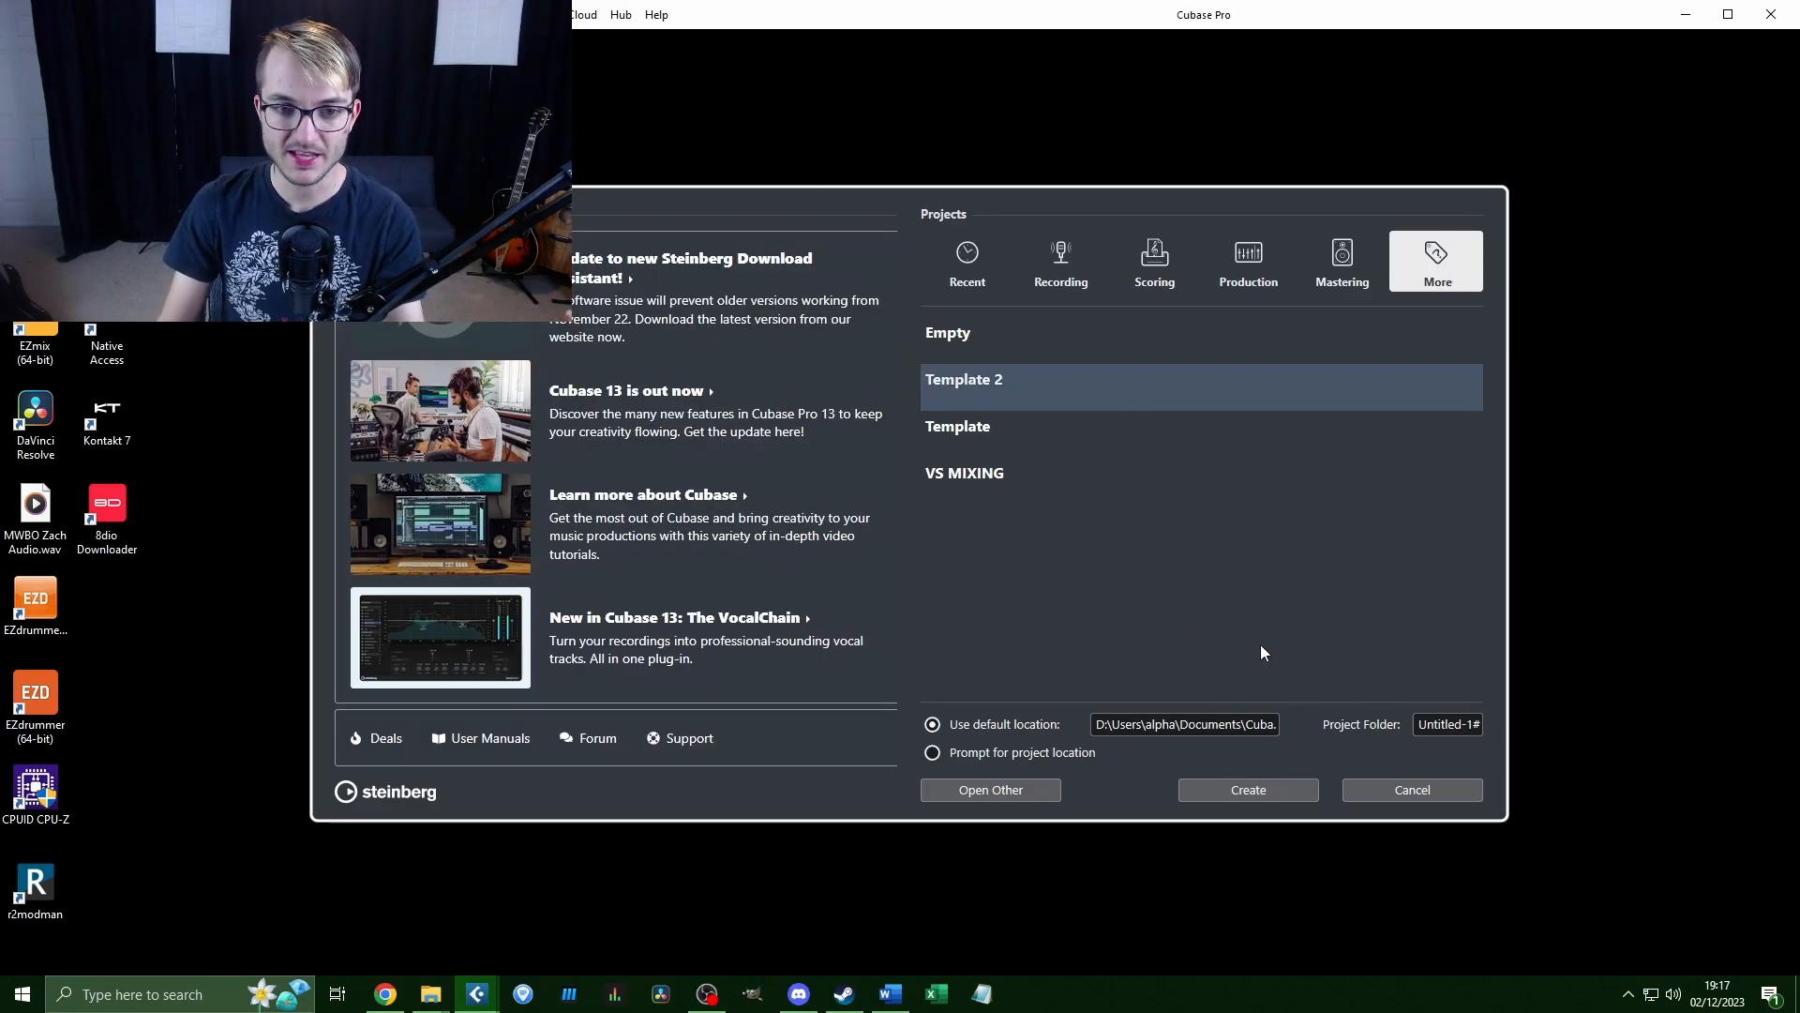
{"action": "left_click", "coordinate": [1423, 788]}
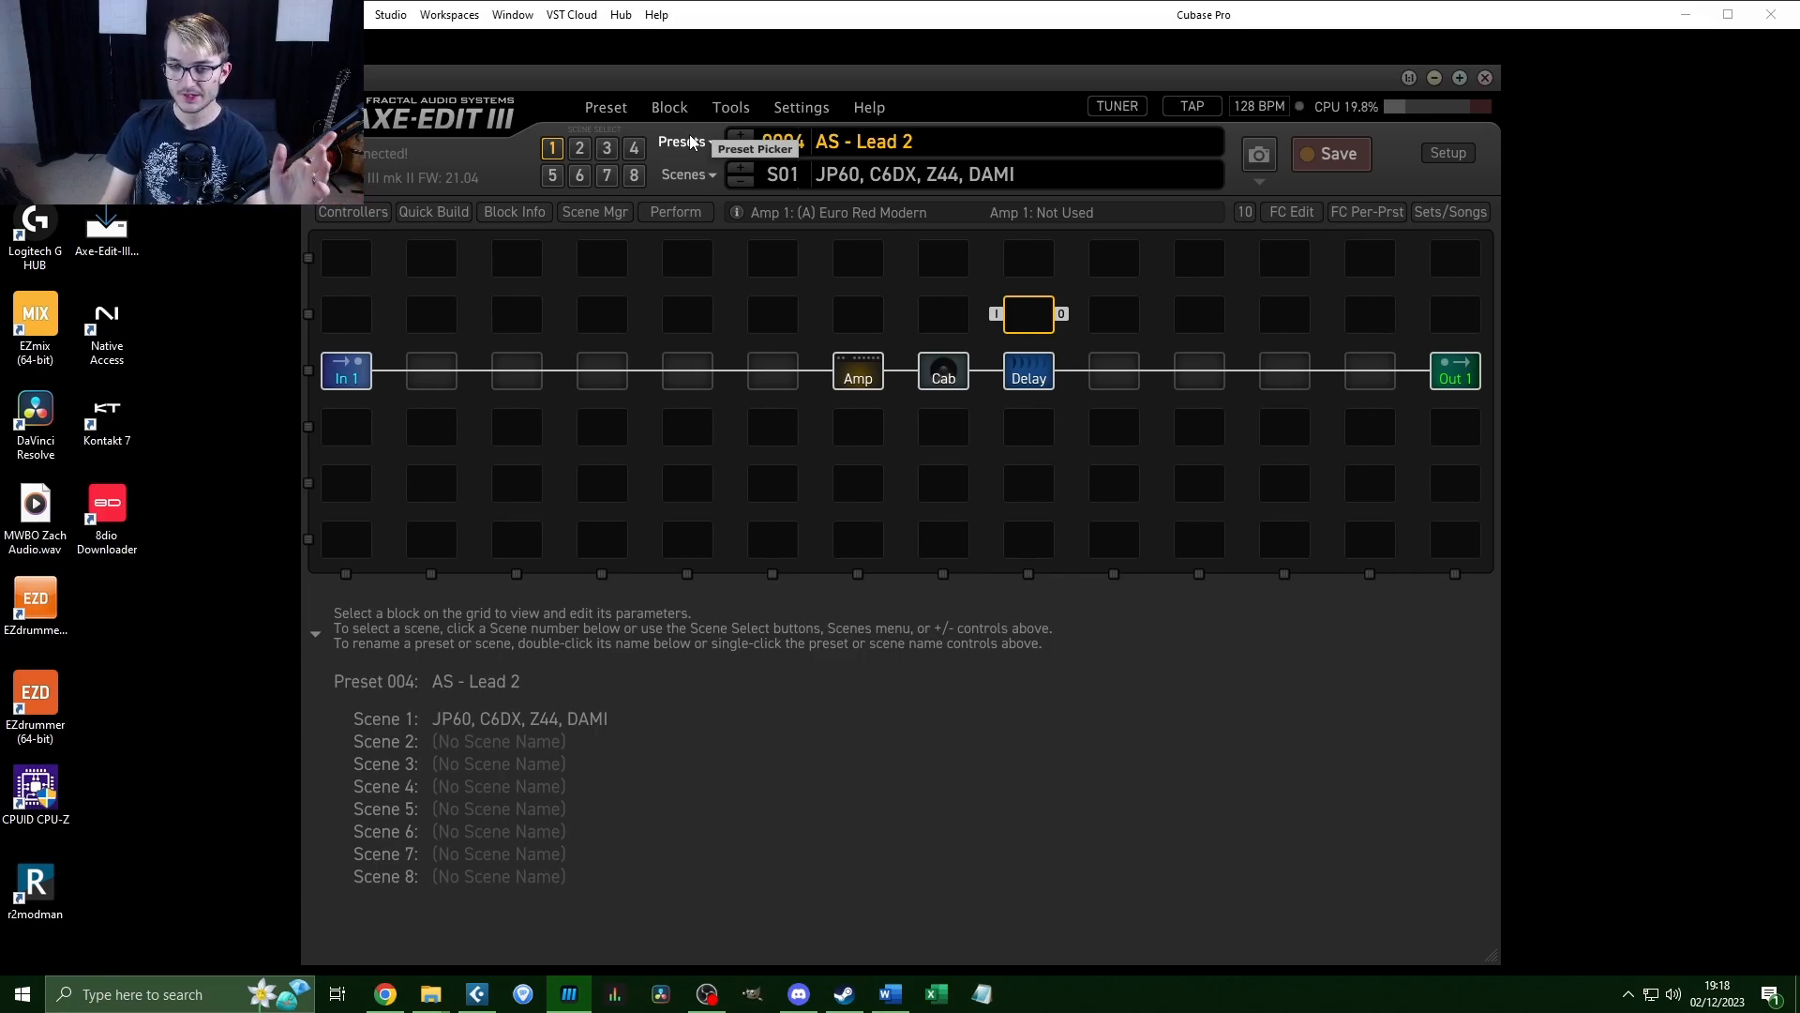
Browse the list of saved presets in Axe-Edit III without loading another one.
{"action": "left_click", "coordinate": [692, 141]}
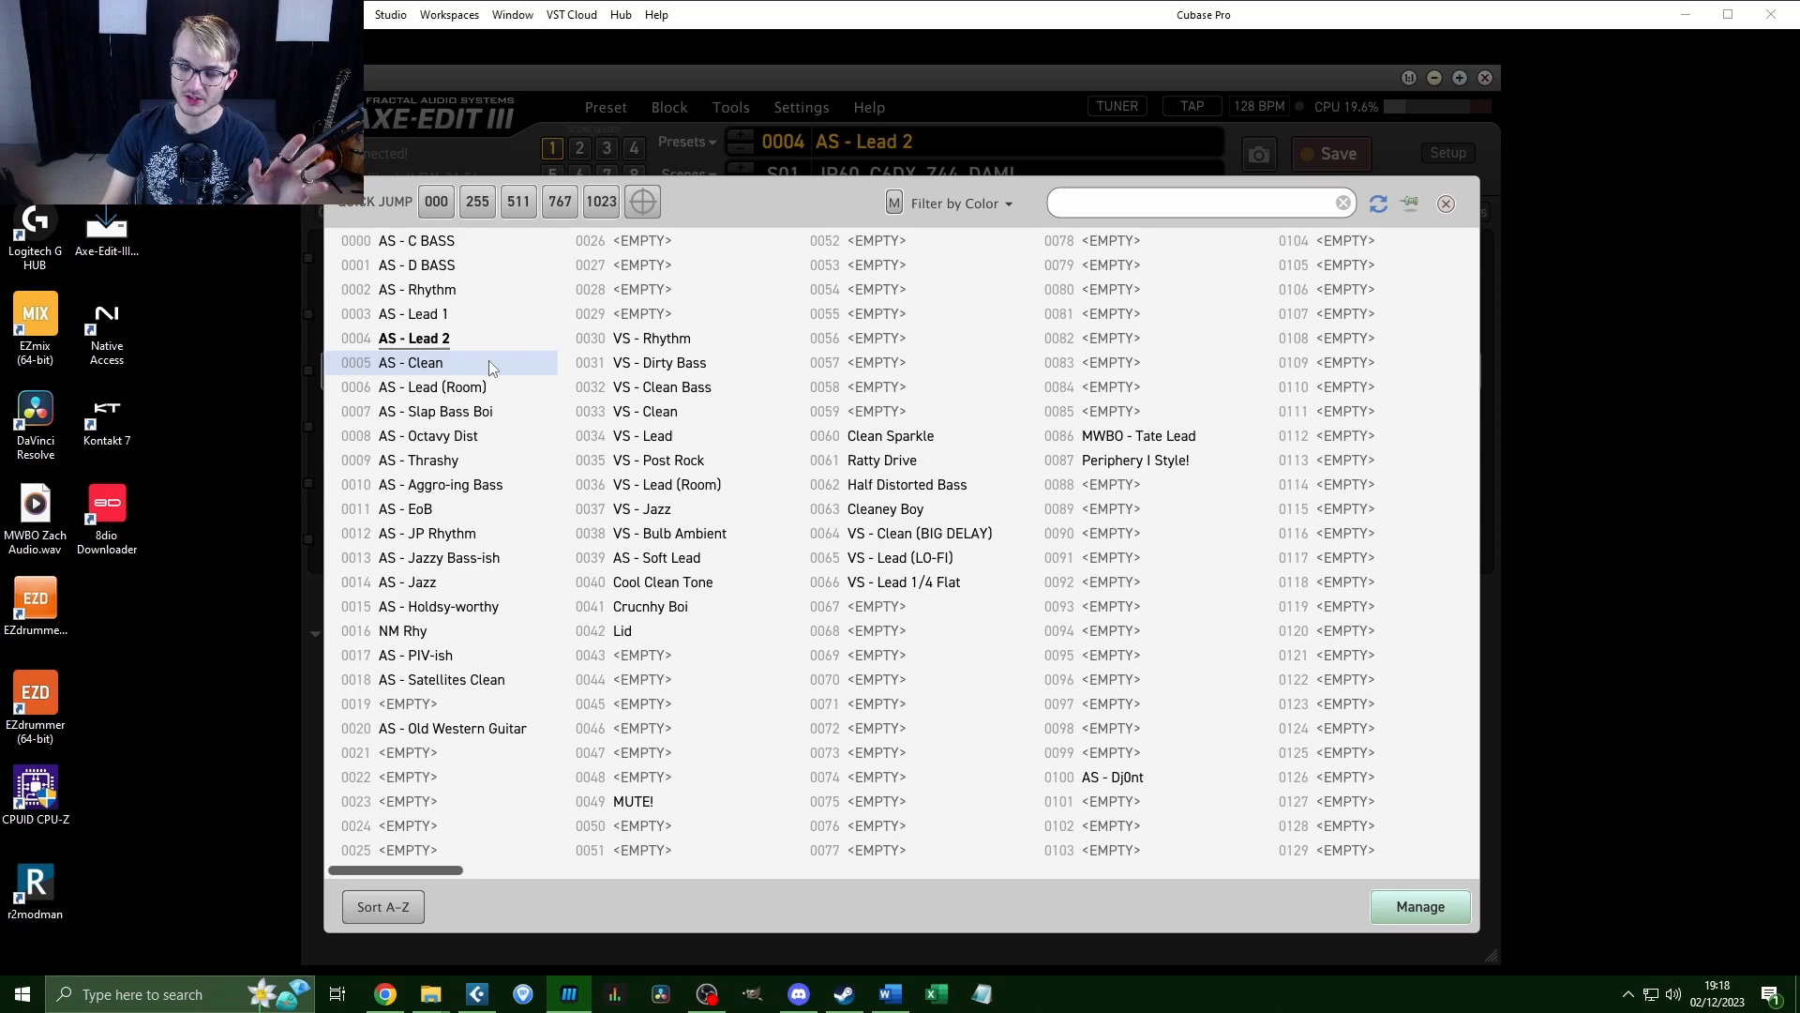
{"action": "left_click", "coordinate": [1011, 127]}
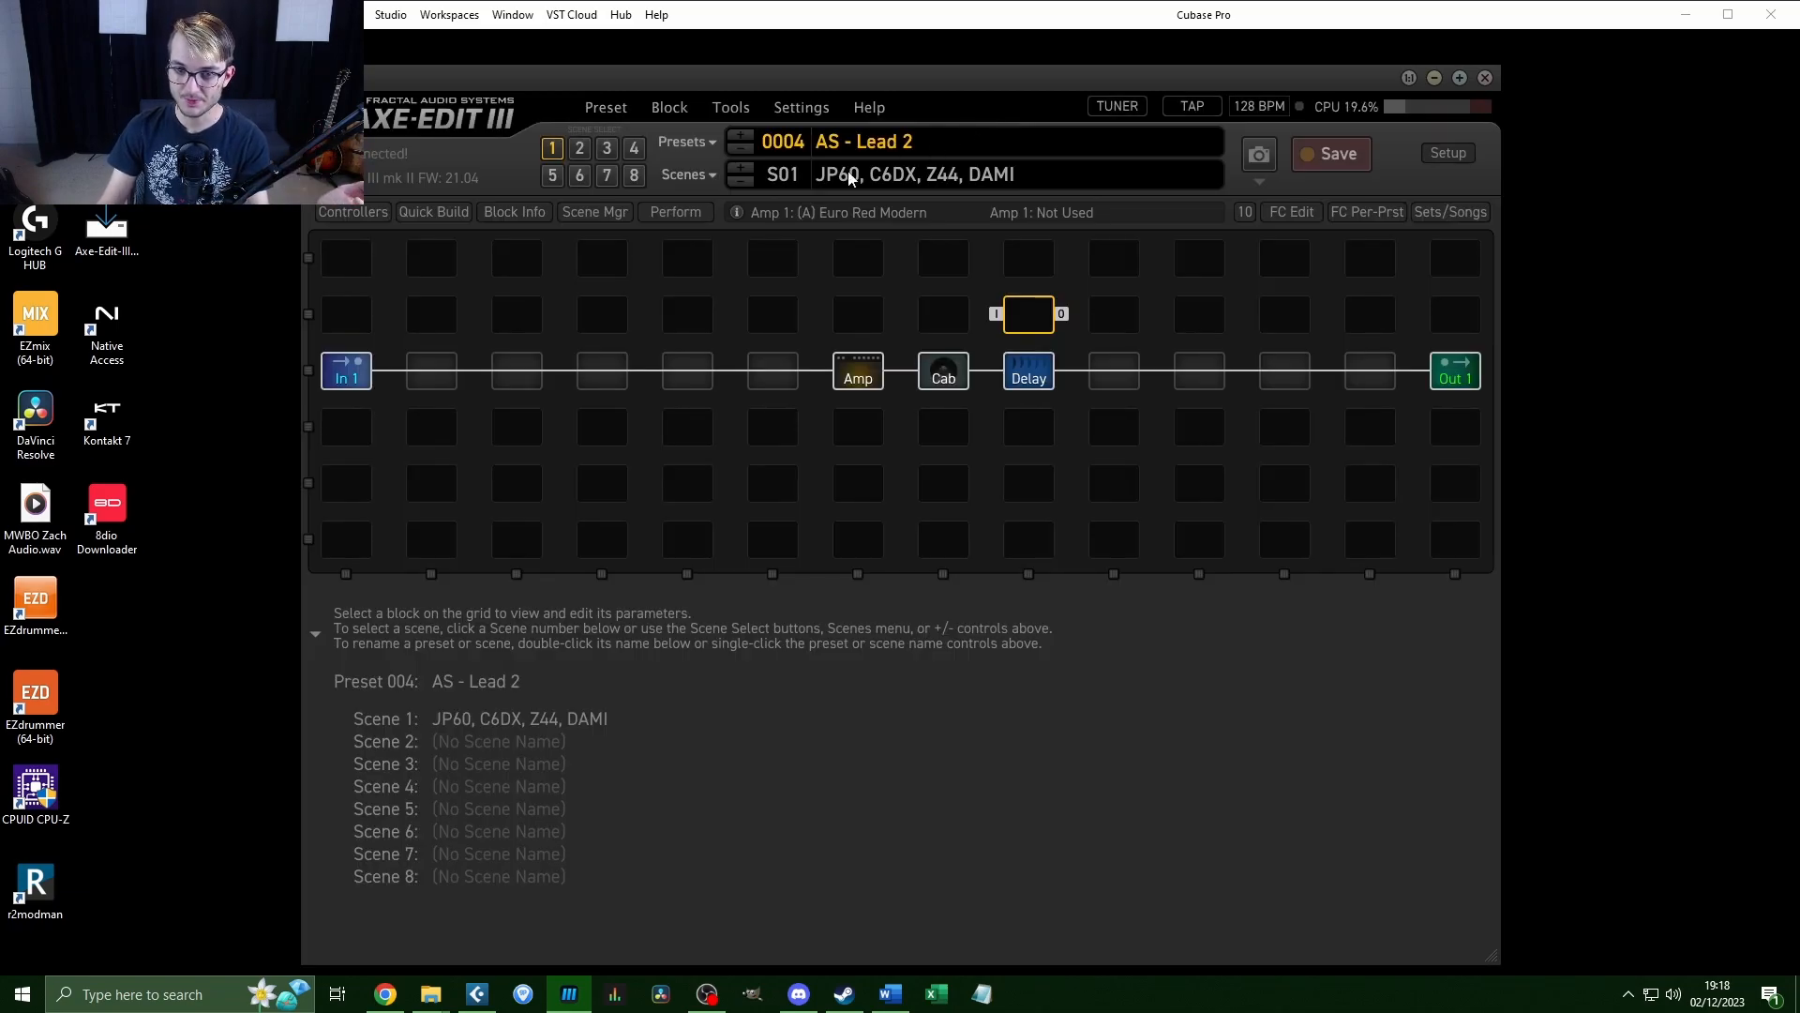
{"action": "left_click", "coordinate": [684, 142]}
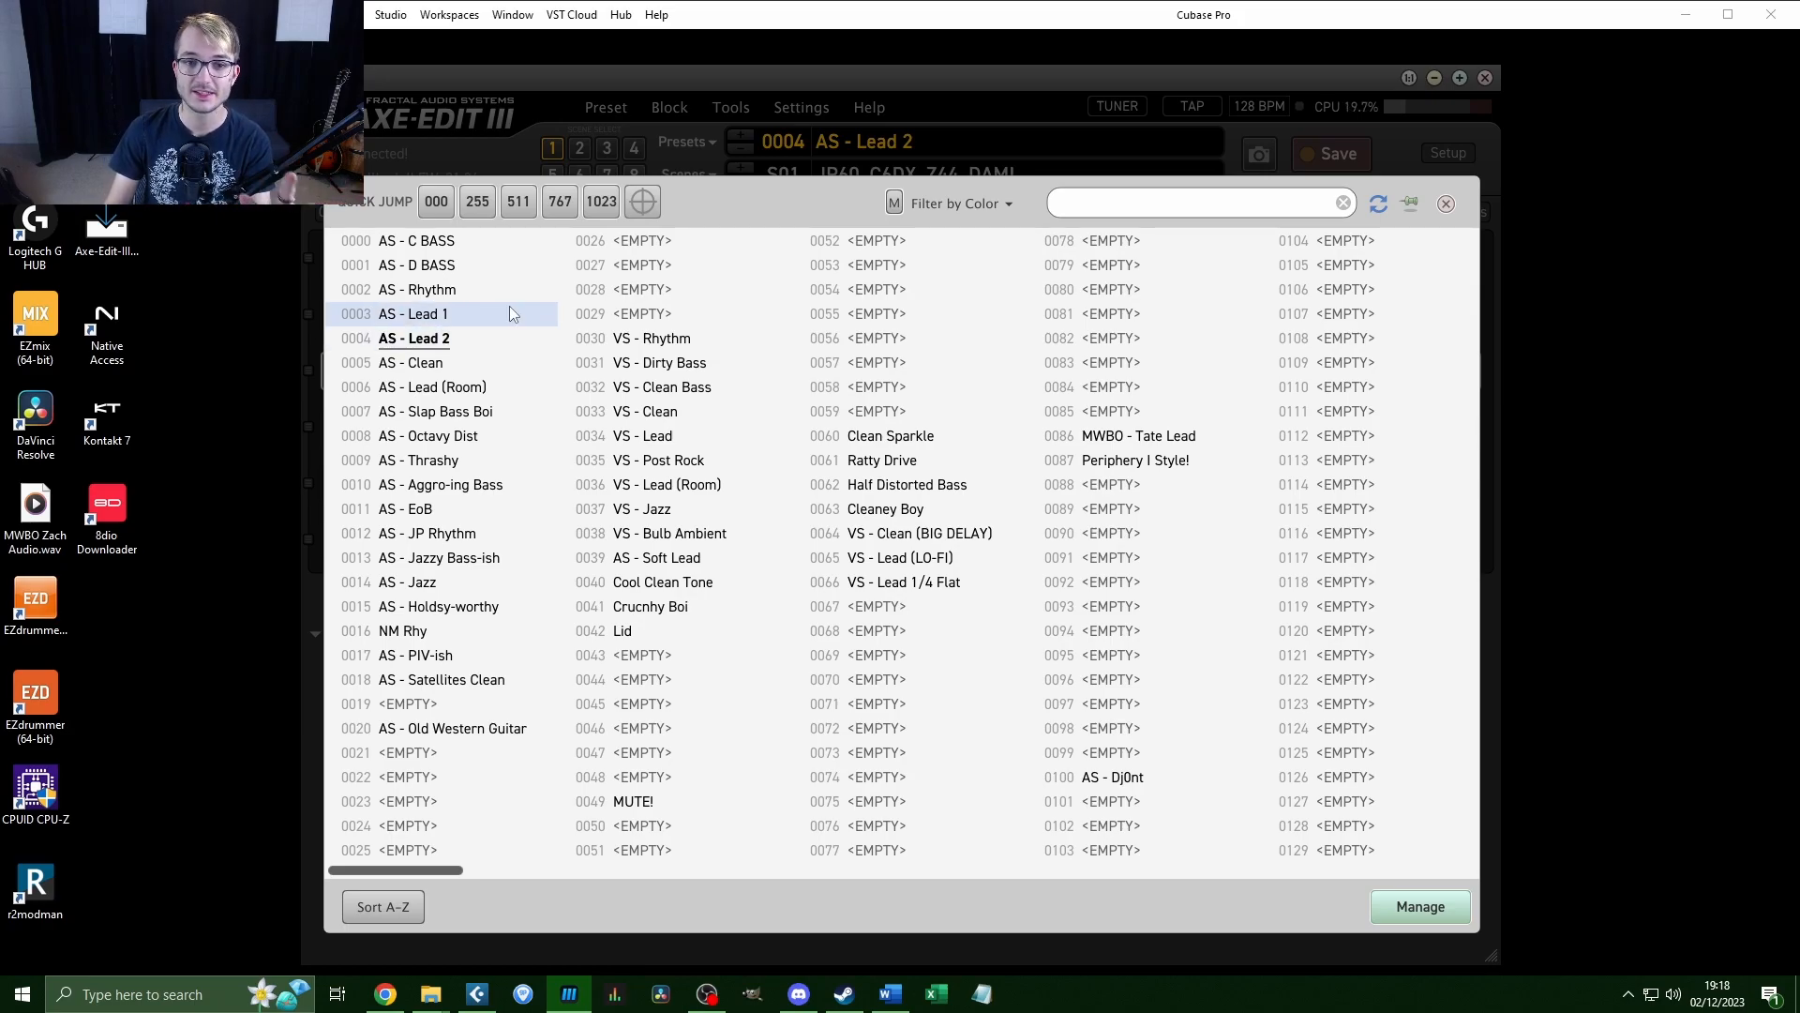
{"action": "left_click", "coordinate": [614, 134]}
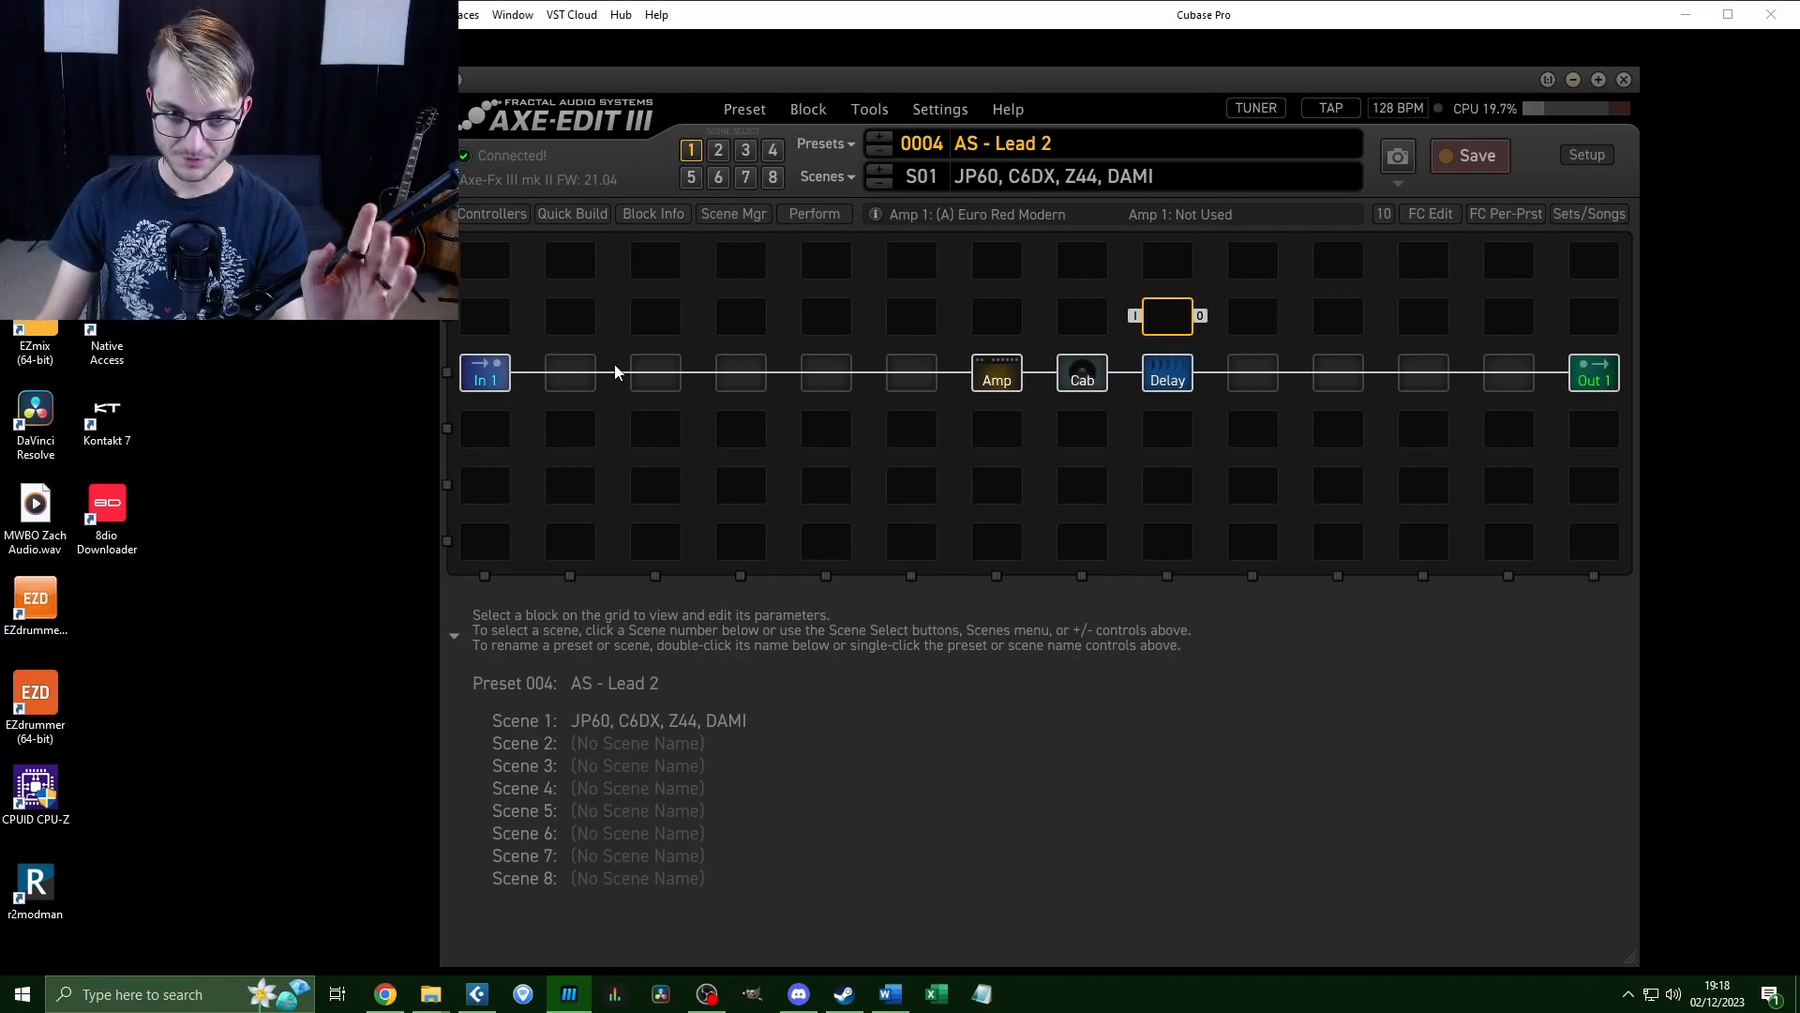
Inspect the settings of the input, amp and cab blocks in the AS - Lead 2 preset.
{"action": "left_click", "coordinate": [485, 373]}
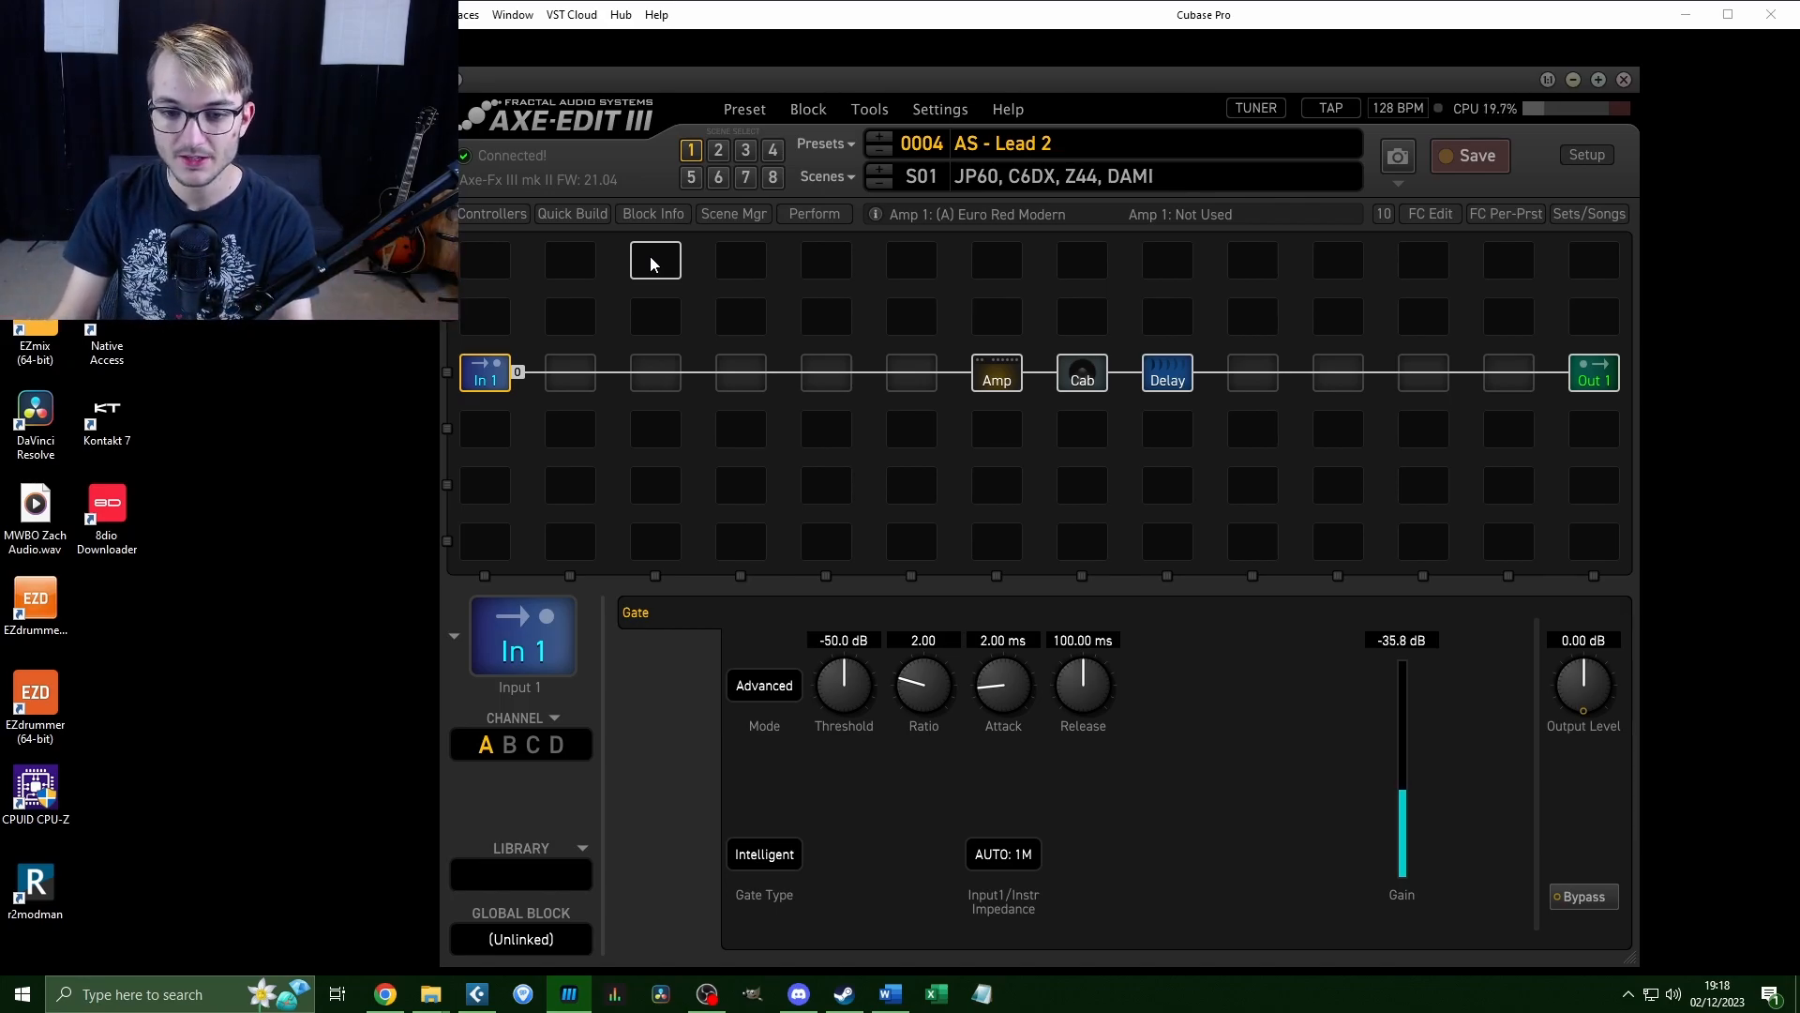
{"action": "left_click", "coordinate": [997, 374]}
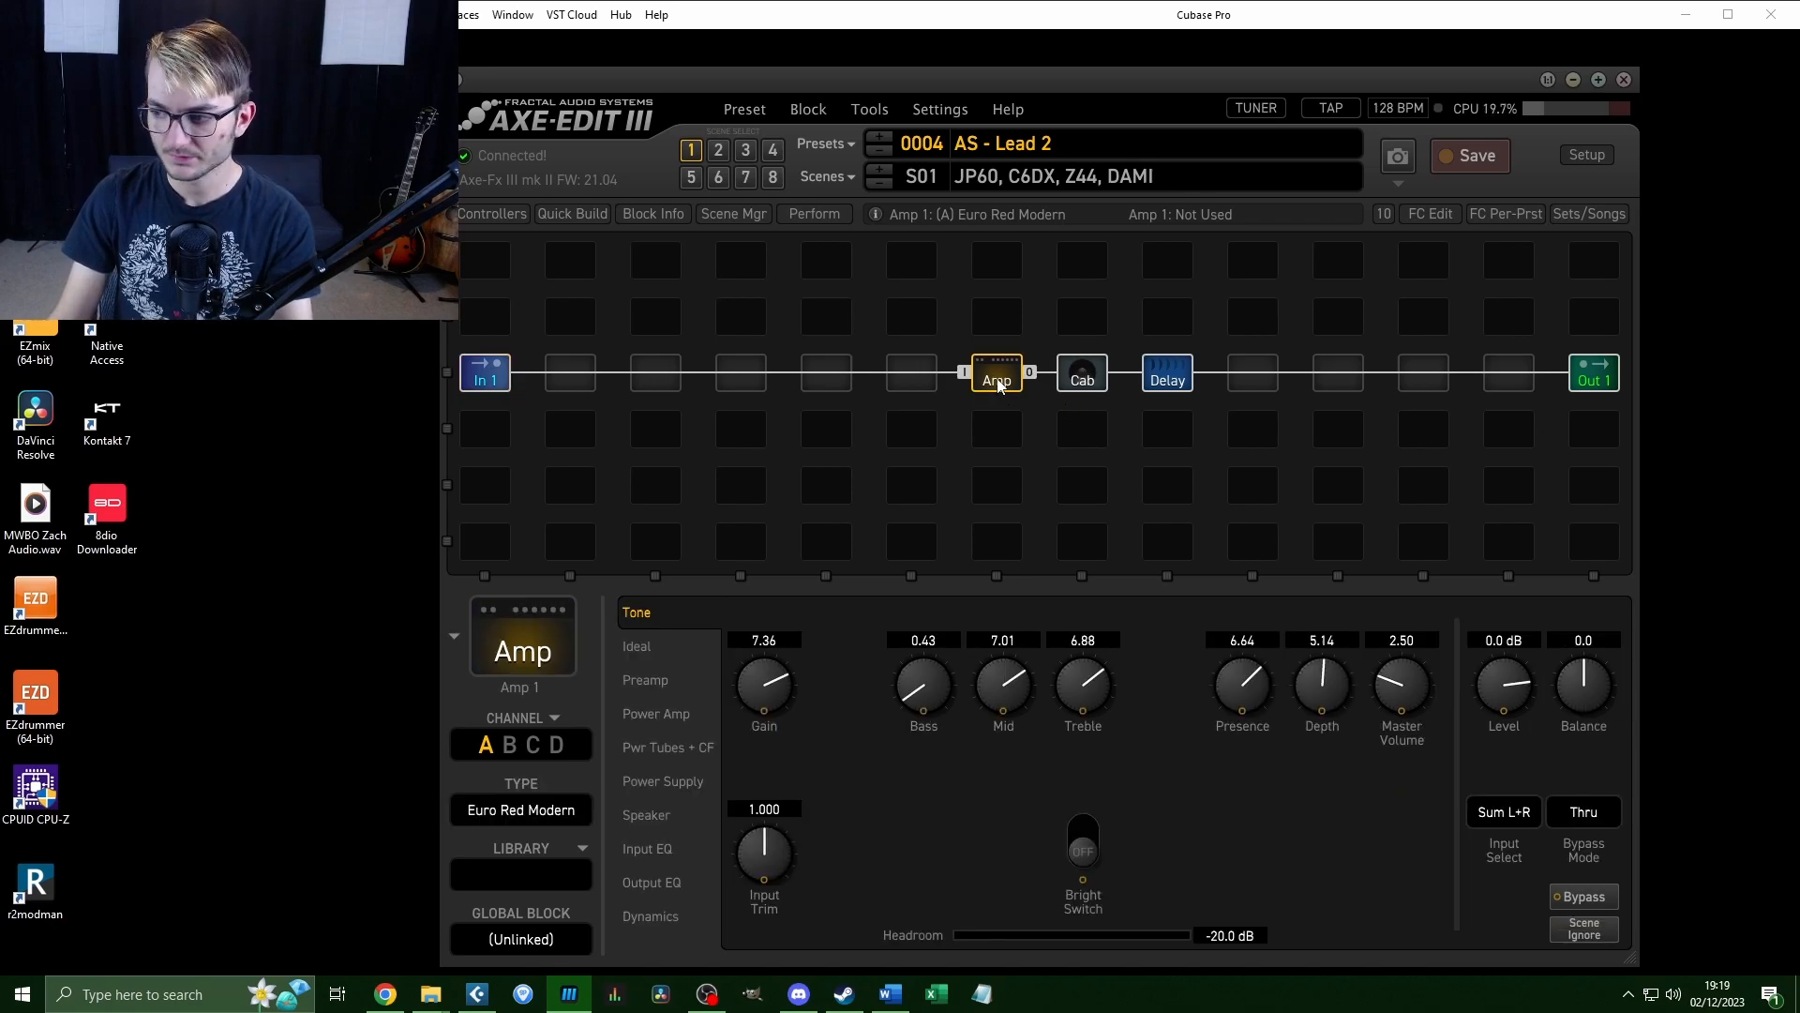
{"action": "left_click", "coordinate": [1080, 373]}
{"action": "left_click", "coordinate": [485, 374]}
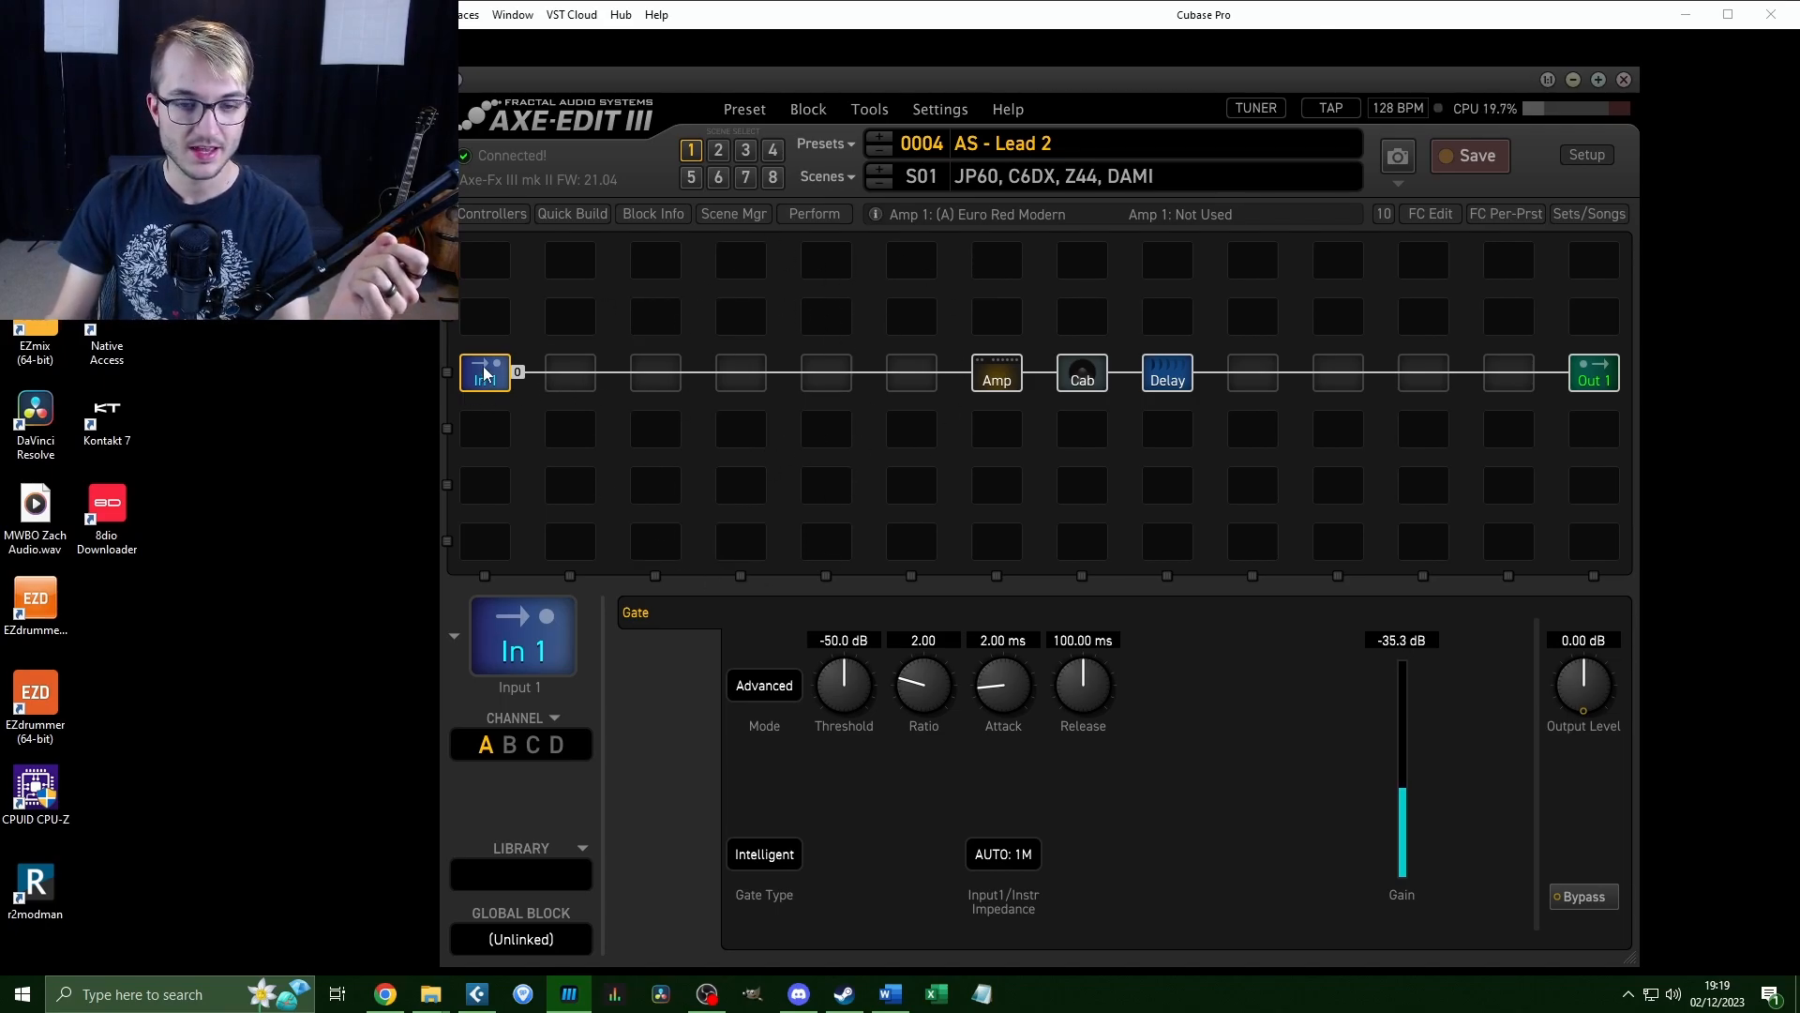
Draw a signal connection from the In 1 block along its row to the Out 1 block.
{"action": "left_click_drag", "start_coordinate": [513, 372], "coordinate": [1564, 385]}
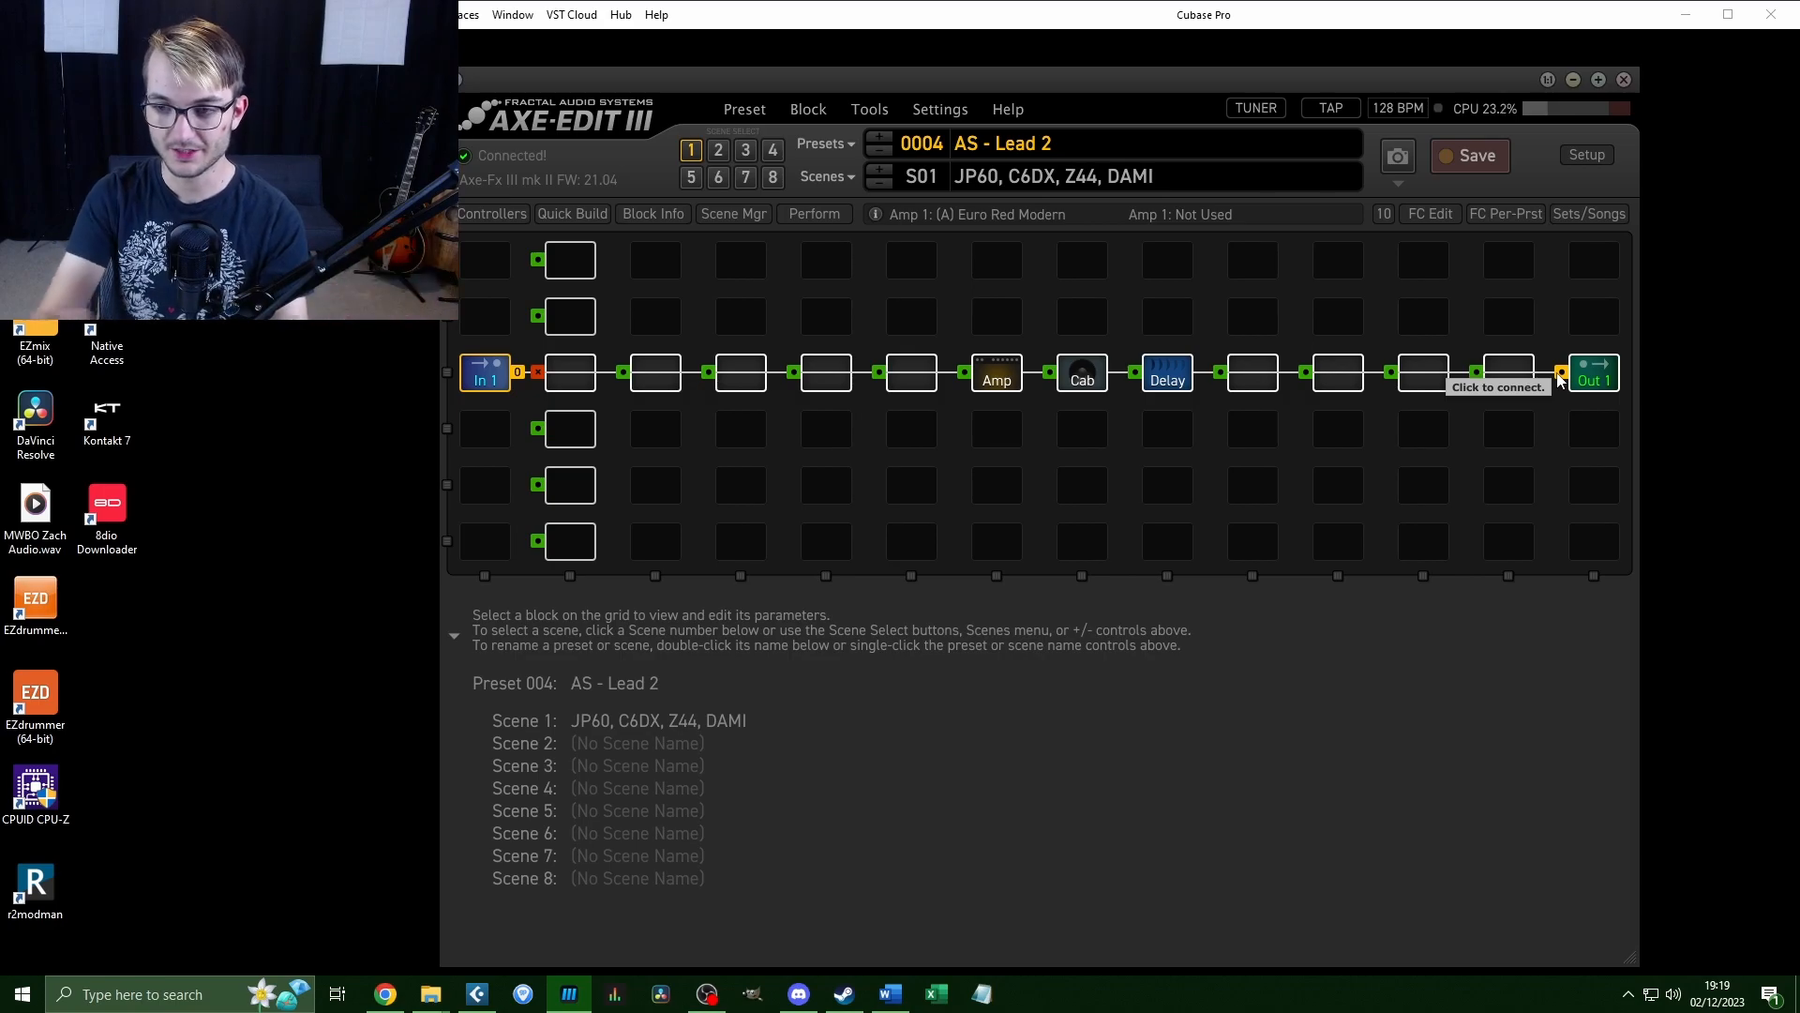
{"action": "left_click", "coordinate": [1560, 378]}
{"action": "left_click", "coordinate": [654, 436]}
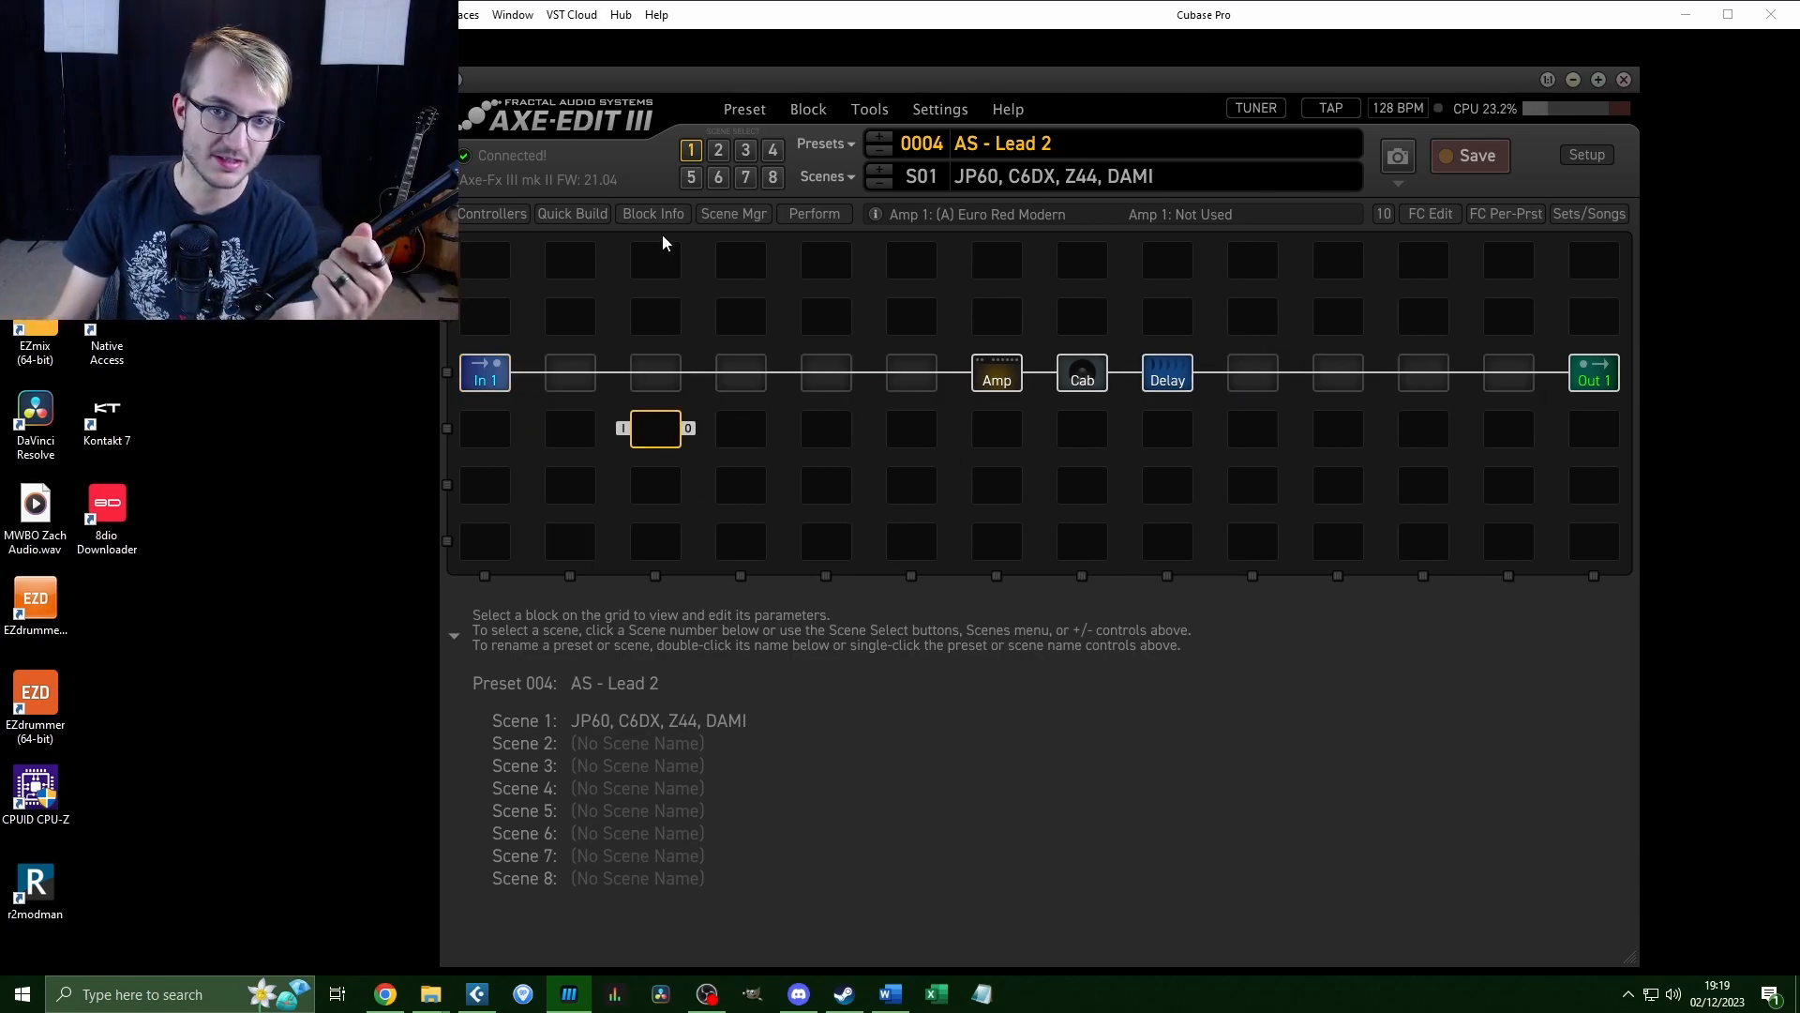
Load the AS - C BASS preset and check the bass's tuning with the tuner.
{"action": "left_click", "coordinate": [821, 146]}
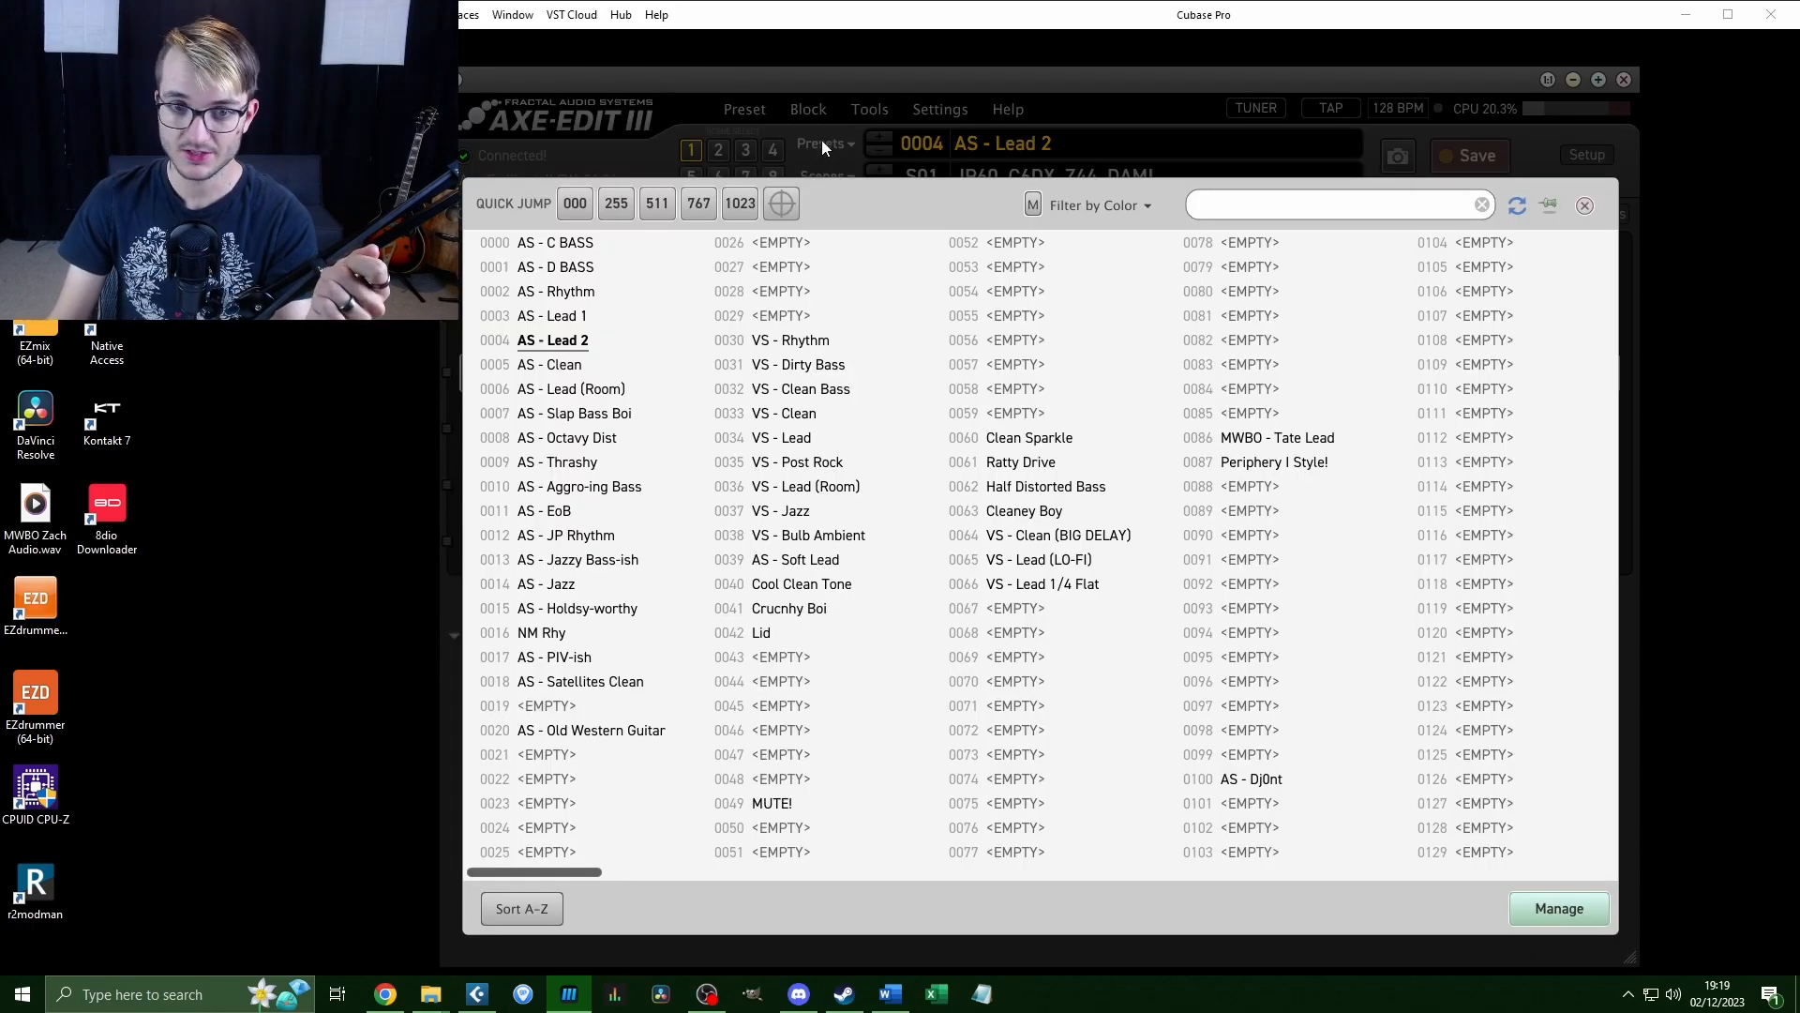
{"action": "left_click", "coordinate": [608, 244]}
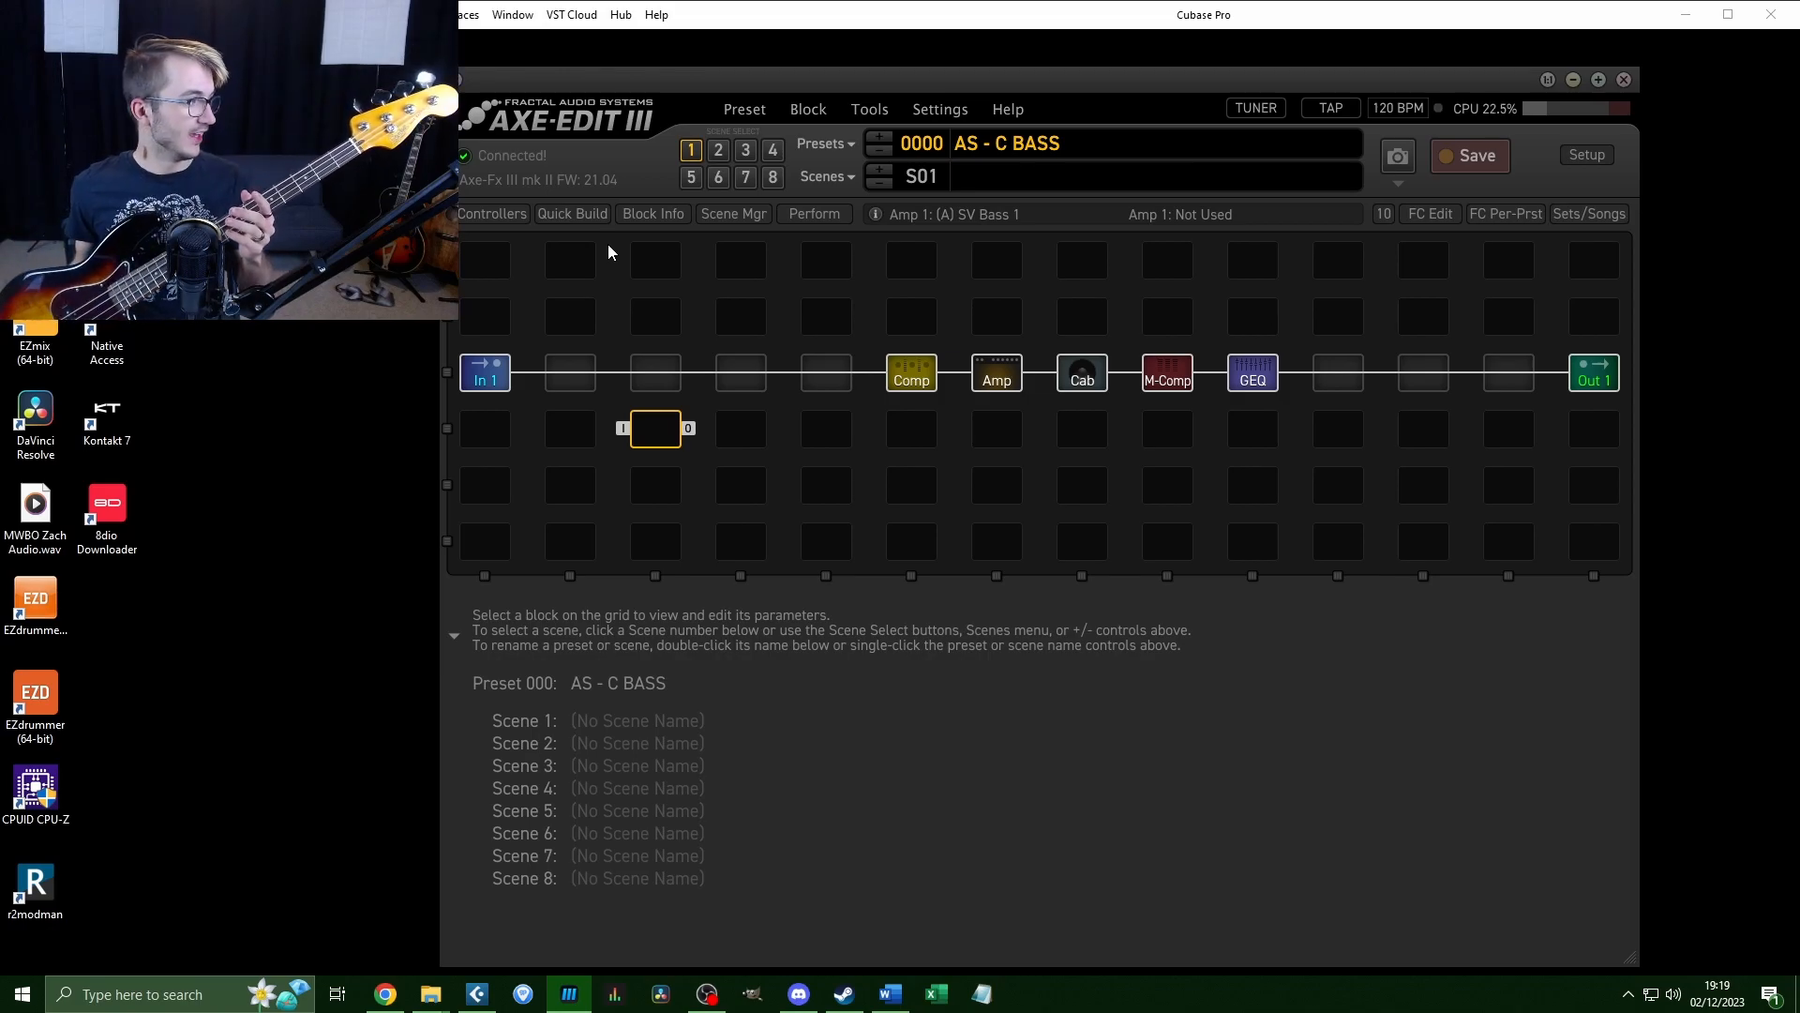
{"action": "left_click", "coordinate": [1266, 109]}
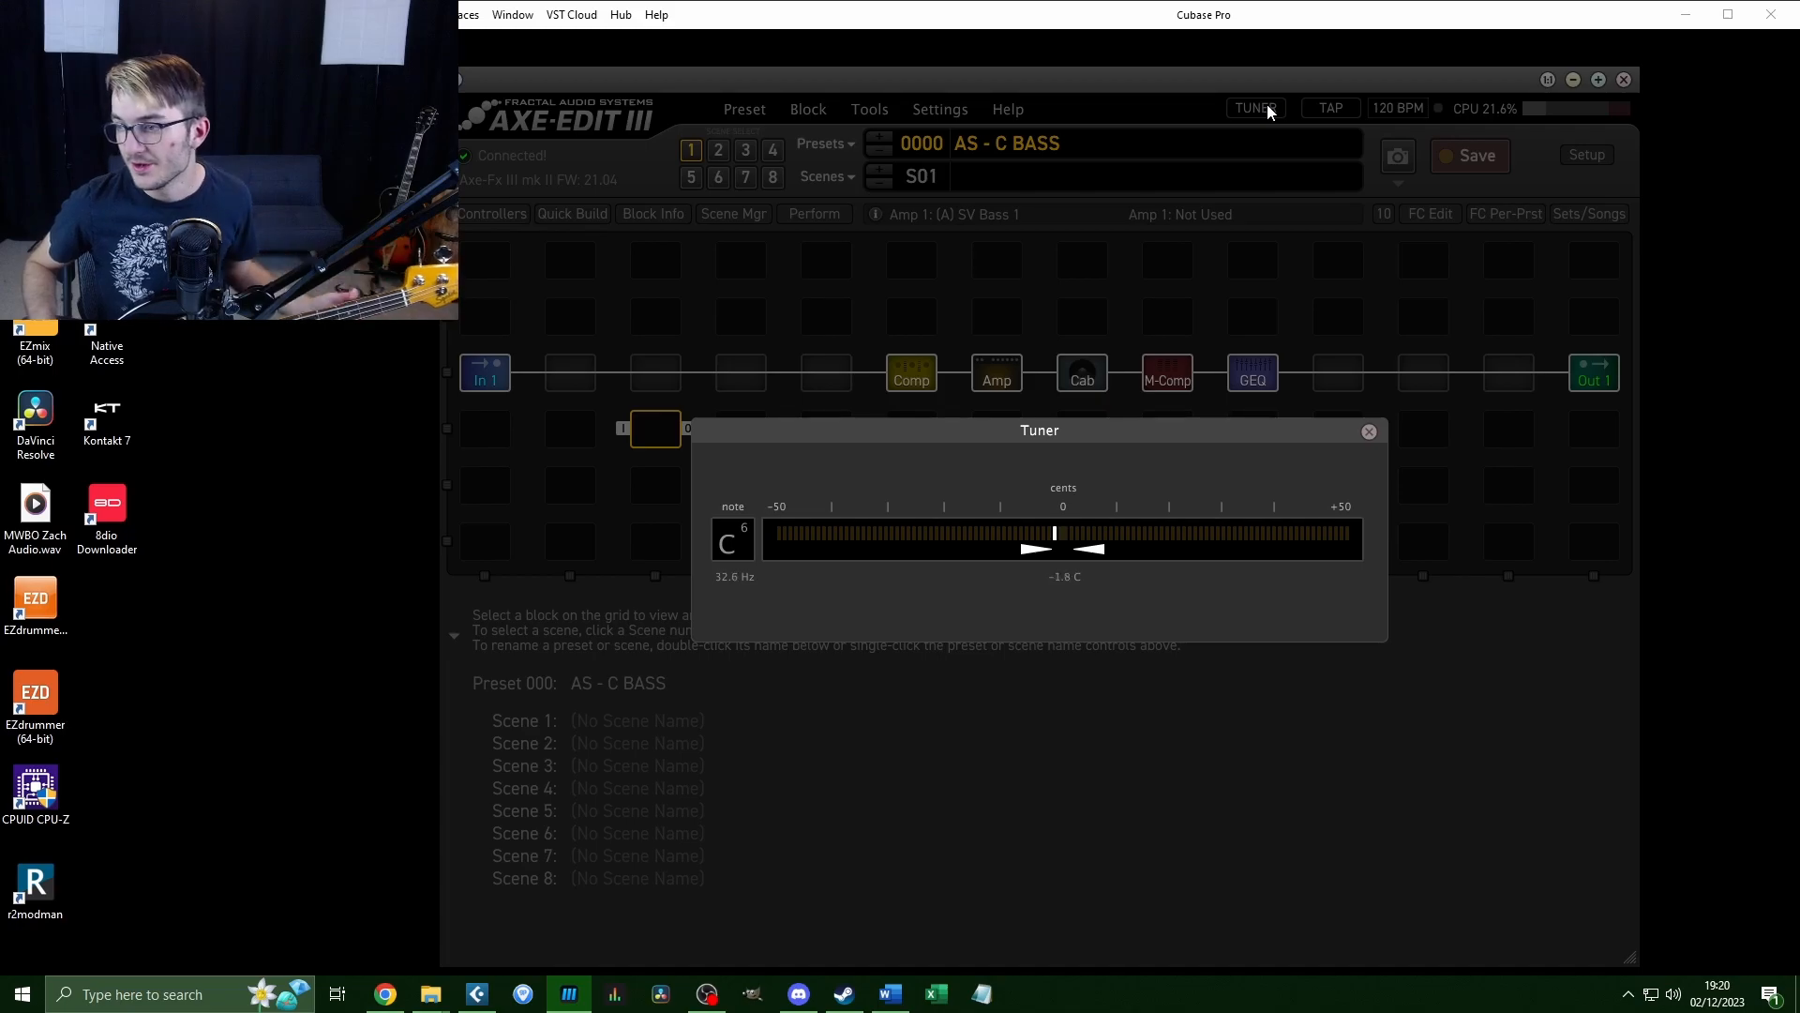
{"action": "left_click", "coordinate": [1268, 111]}
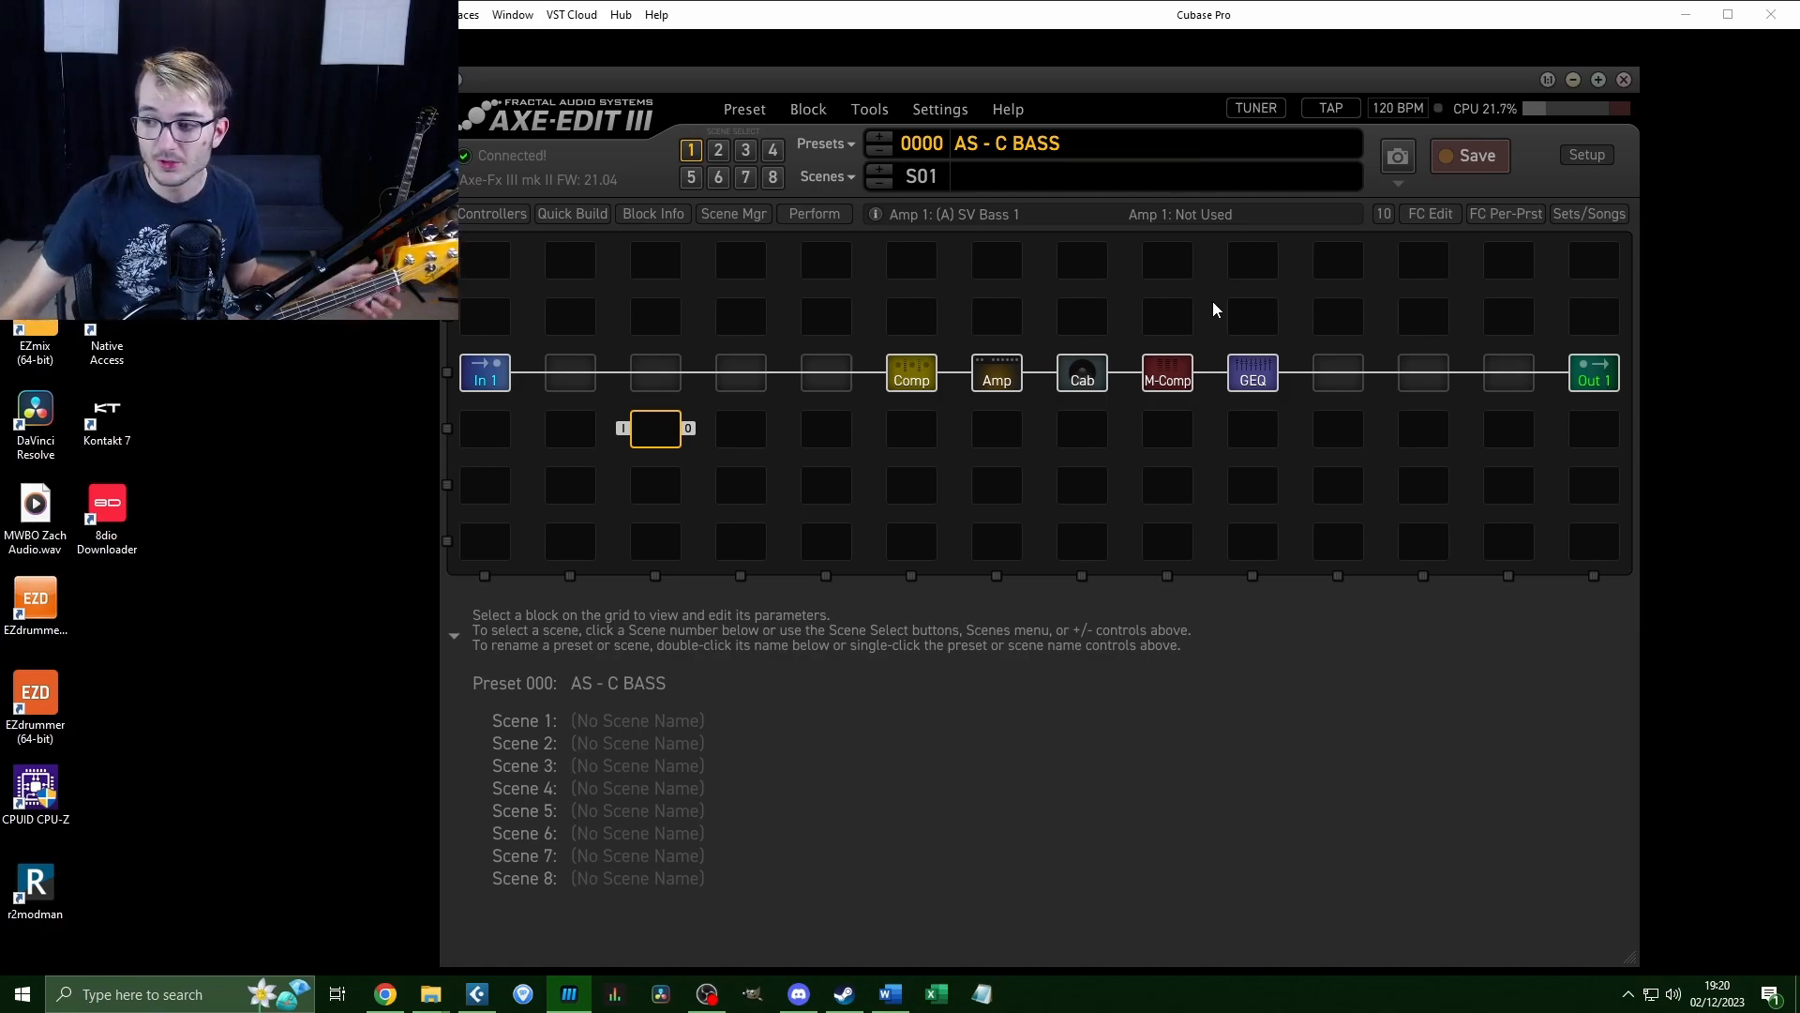
Inspect the Comp, Amp, Cab, M-Comp and GEQ block settings in the AS - C BASS preset.
{"action": "left_click", "coordinate": [914, 377]}
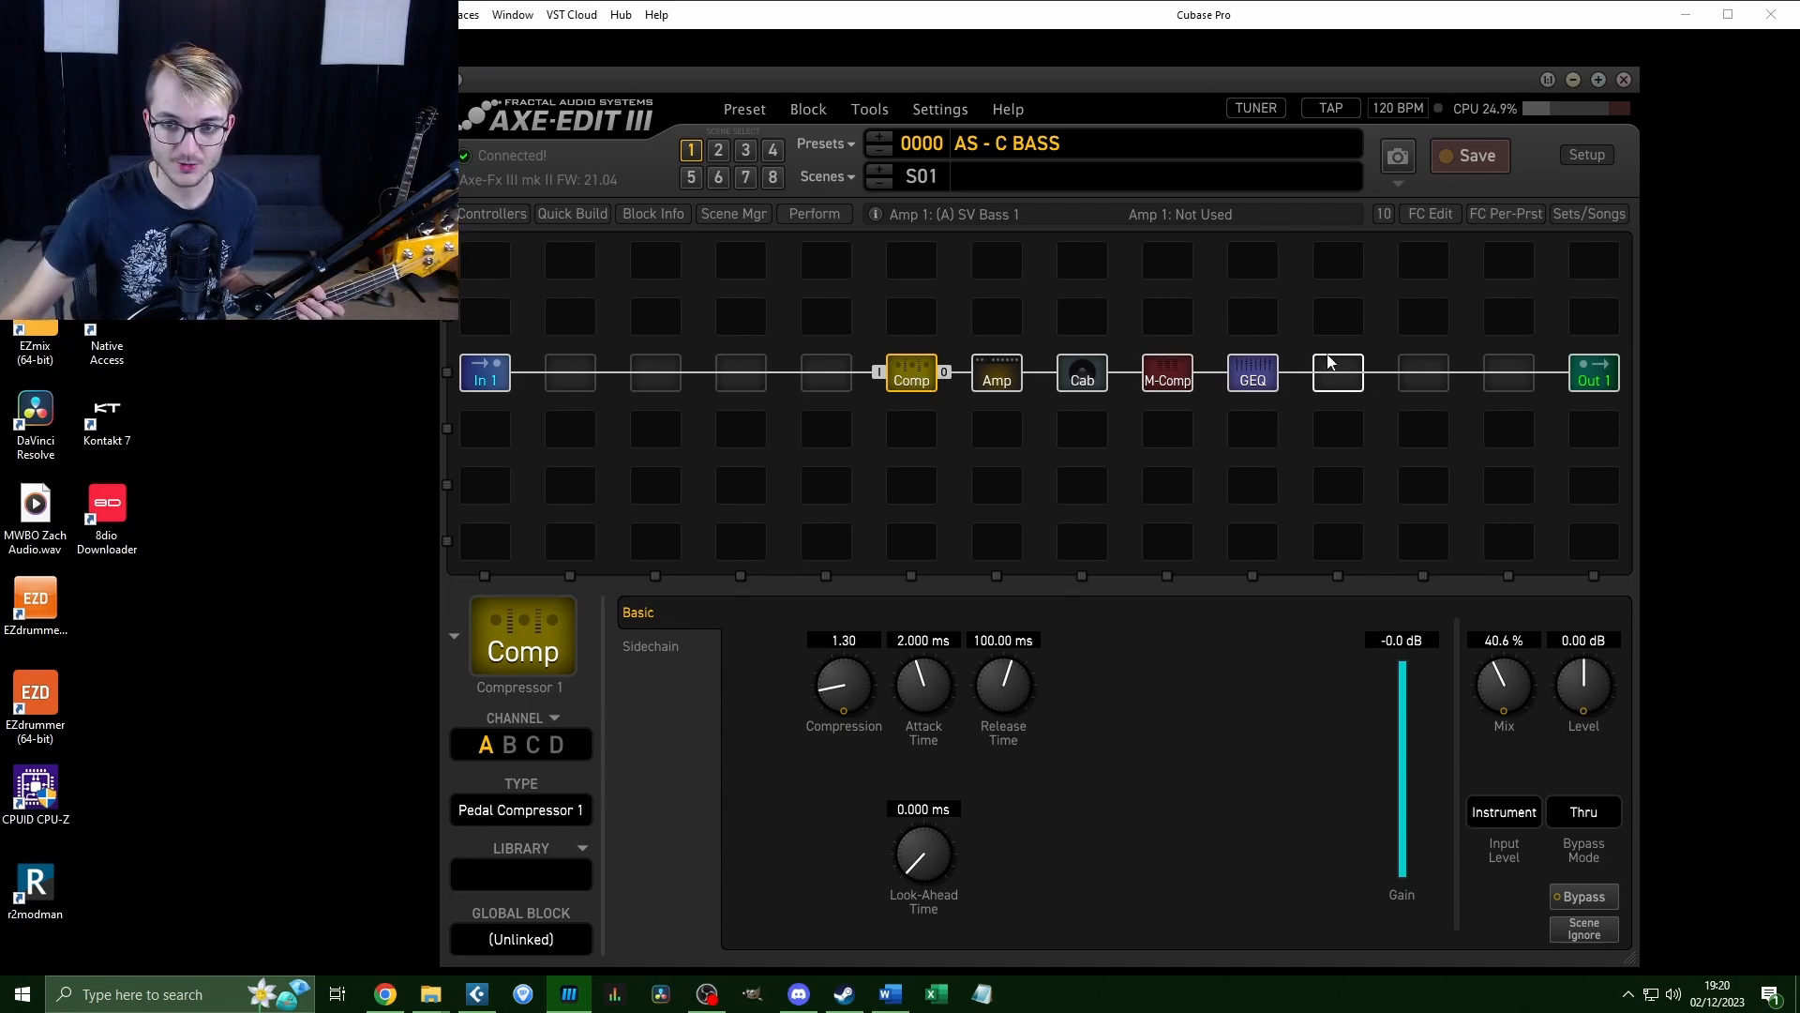
{"action": "left_click", "coordinate": [997, 375]}
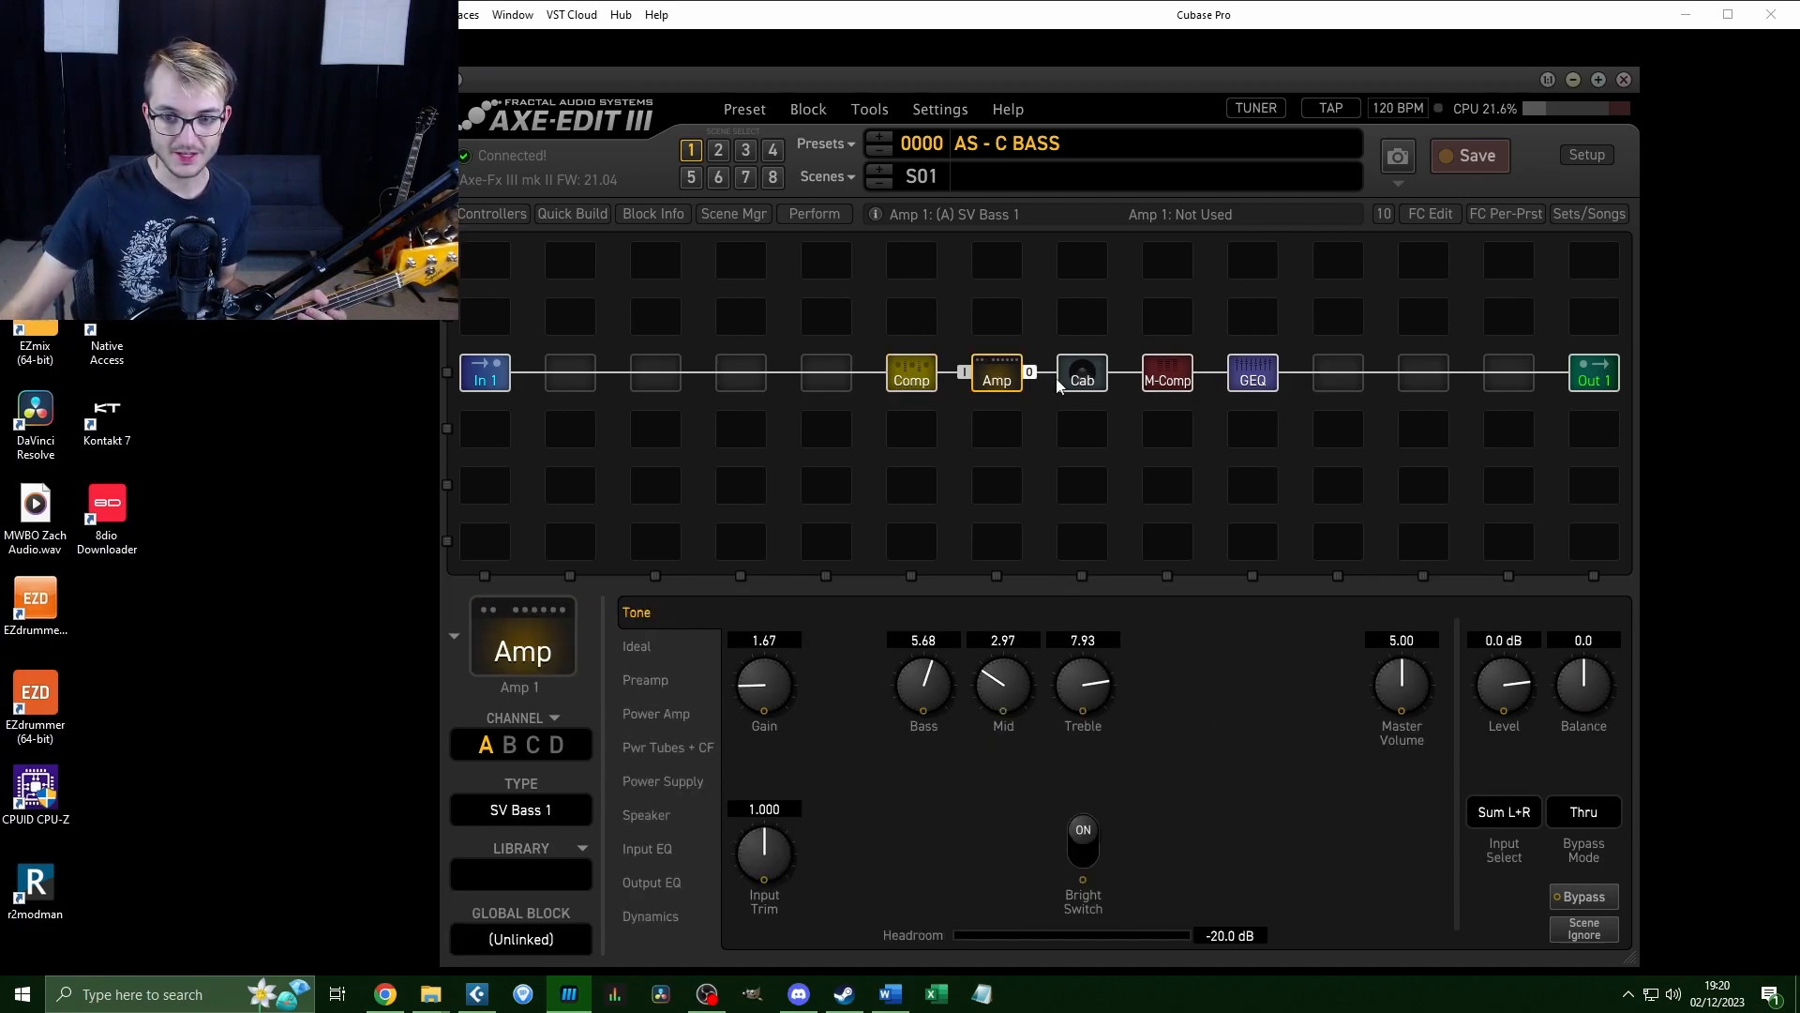
{"action": "left_click", "coordinate": [1085, 385]}
{"action": "left_click", "coordinate": [1168, 375]}
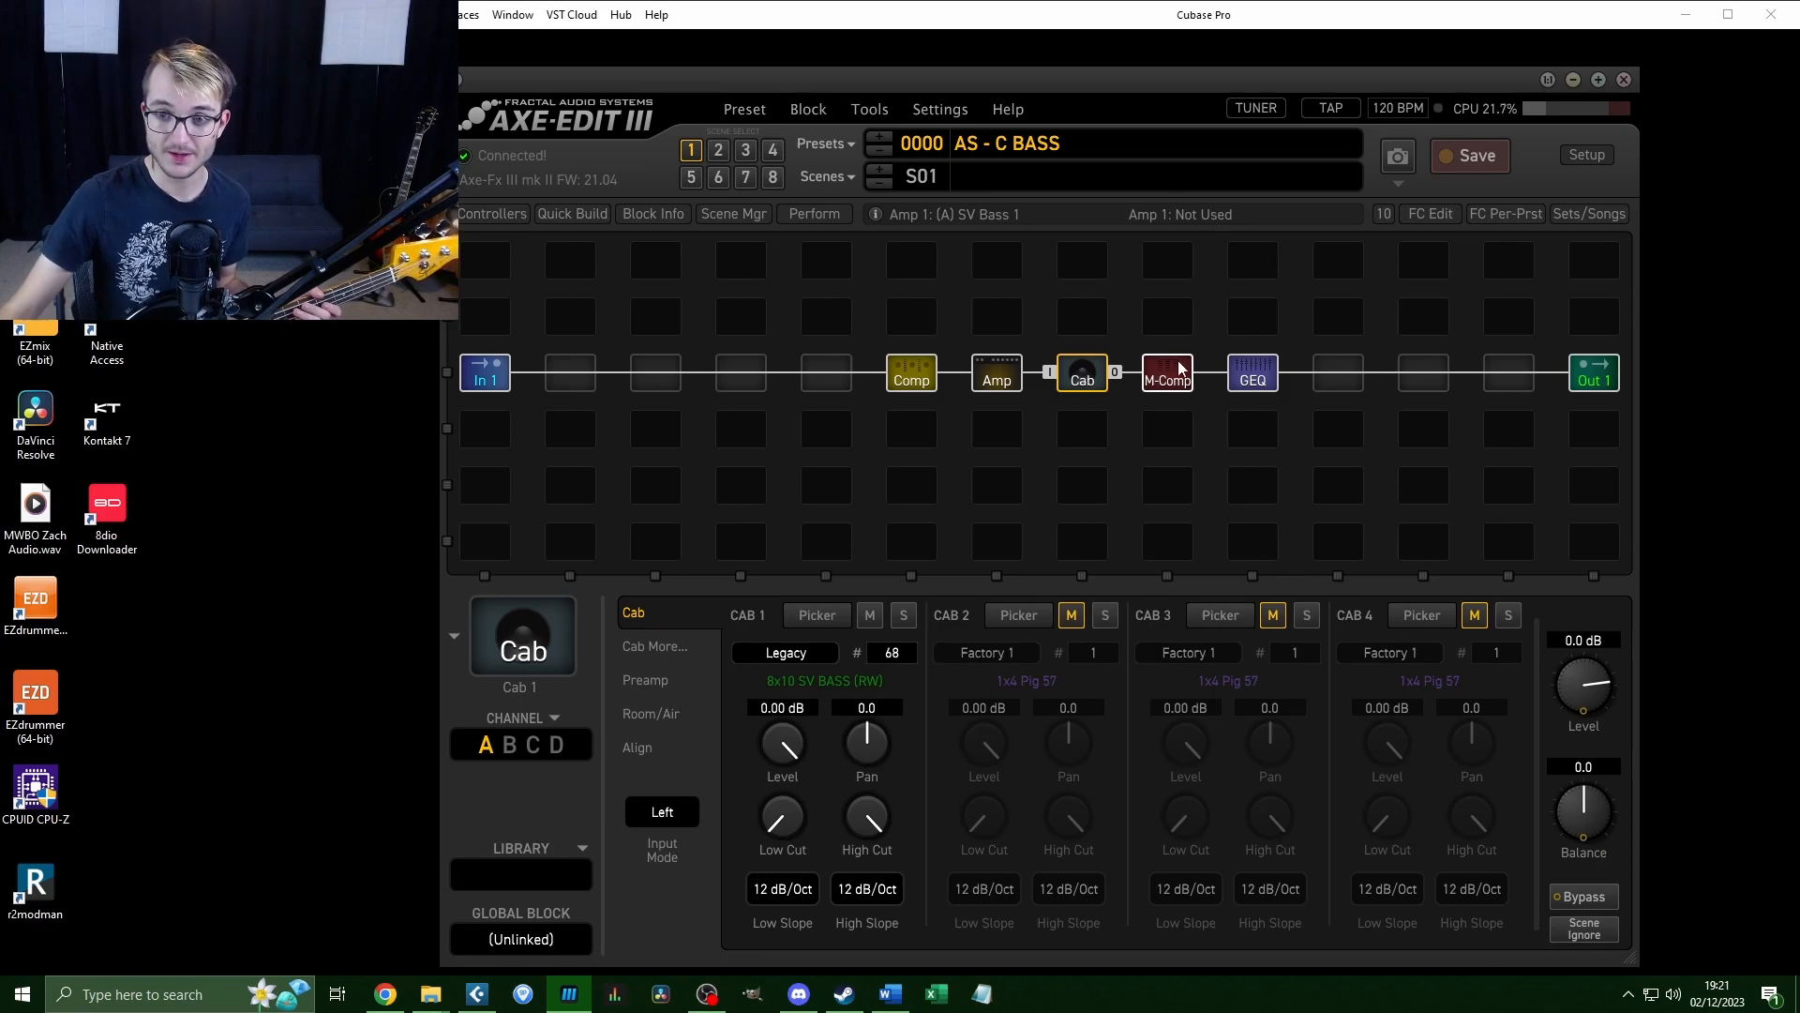
{"action": "left_click", "coordinate": [1260, 375]}
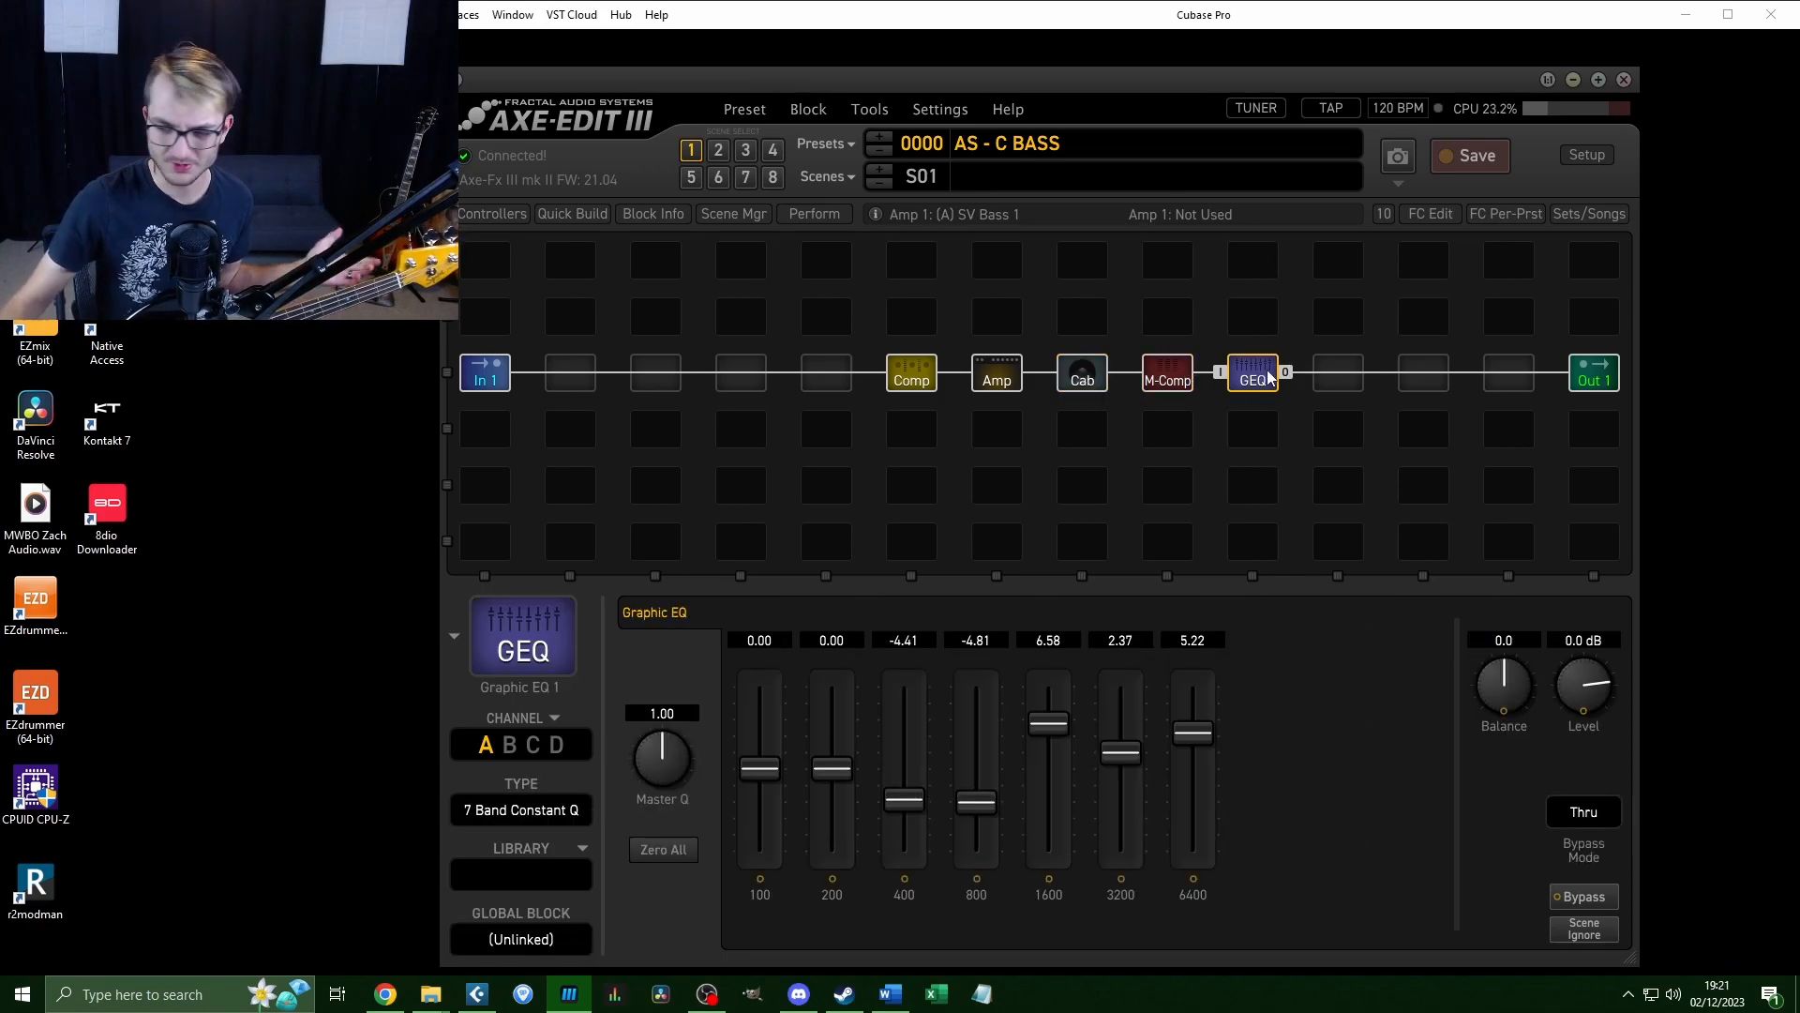
Load the AS - Slap Bass Boi preset and review the settings of its compressor, amp and cab blocks.
{"action": "left_click", "coordinate": [823, 144]}
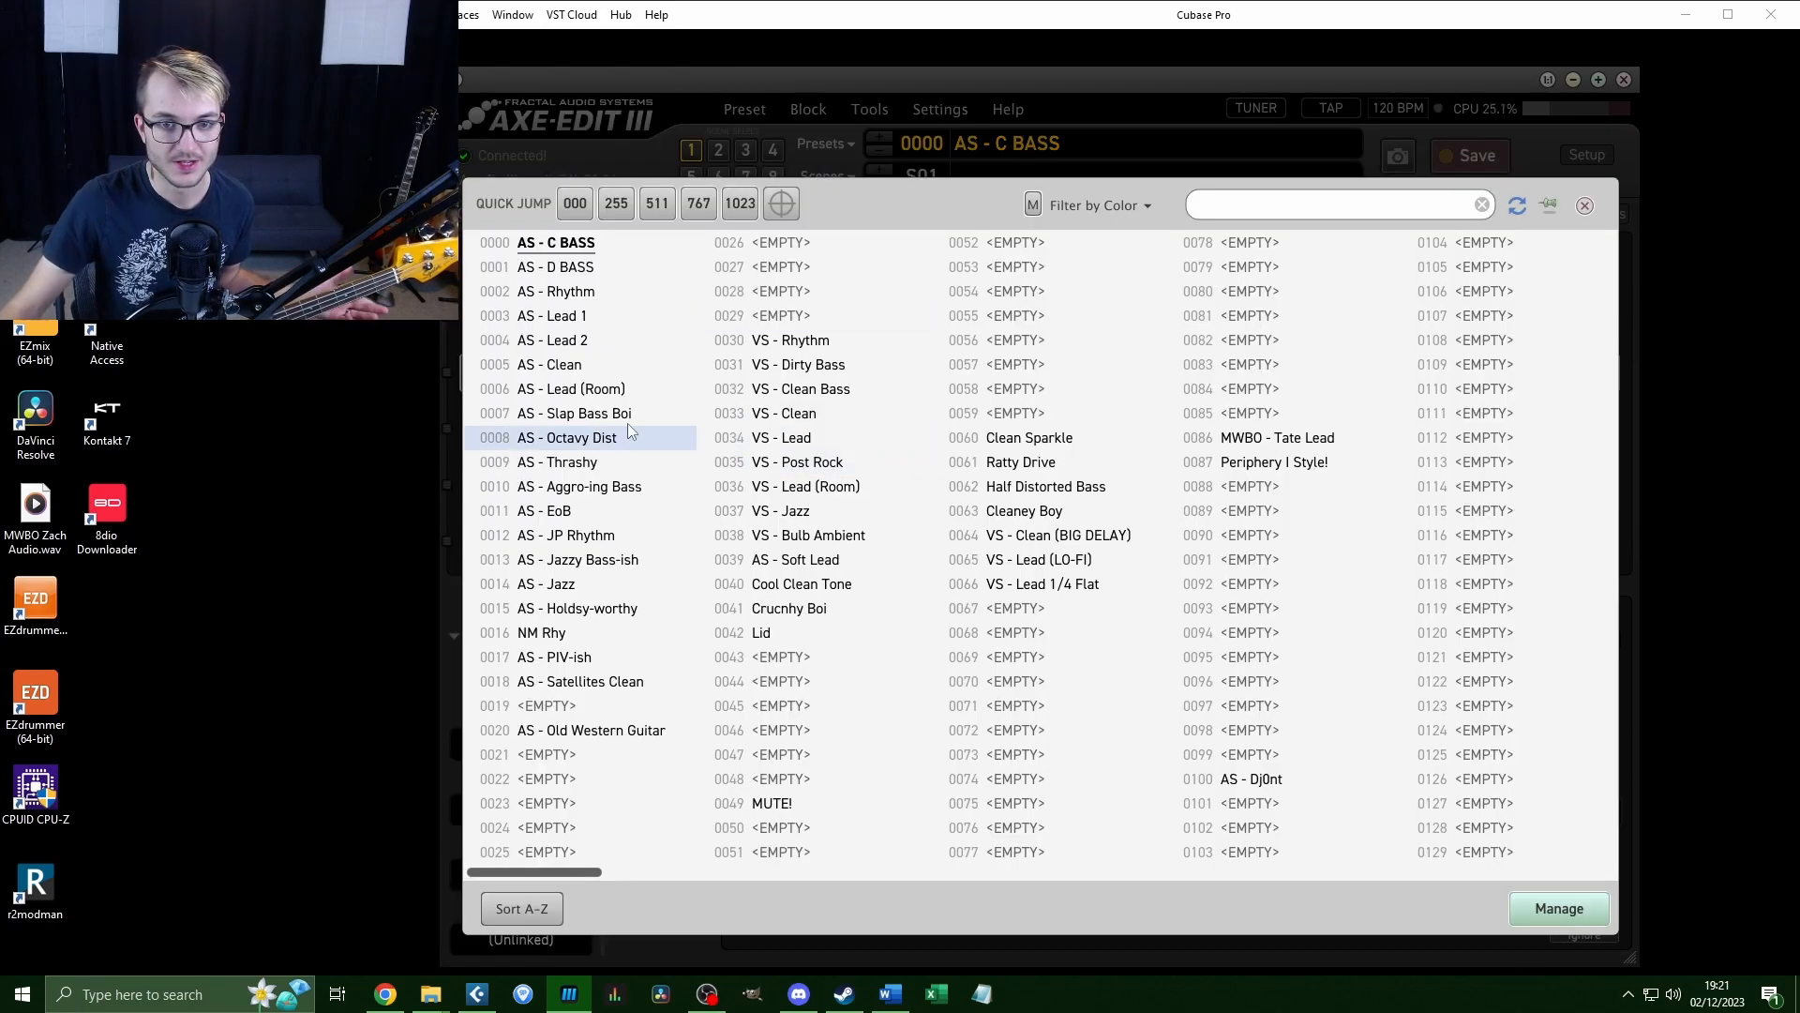
{"action": "left_click", "coordinate": [601, 413]}
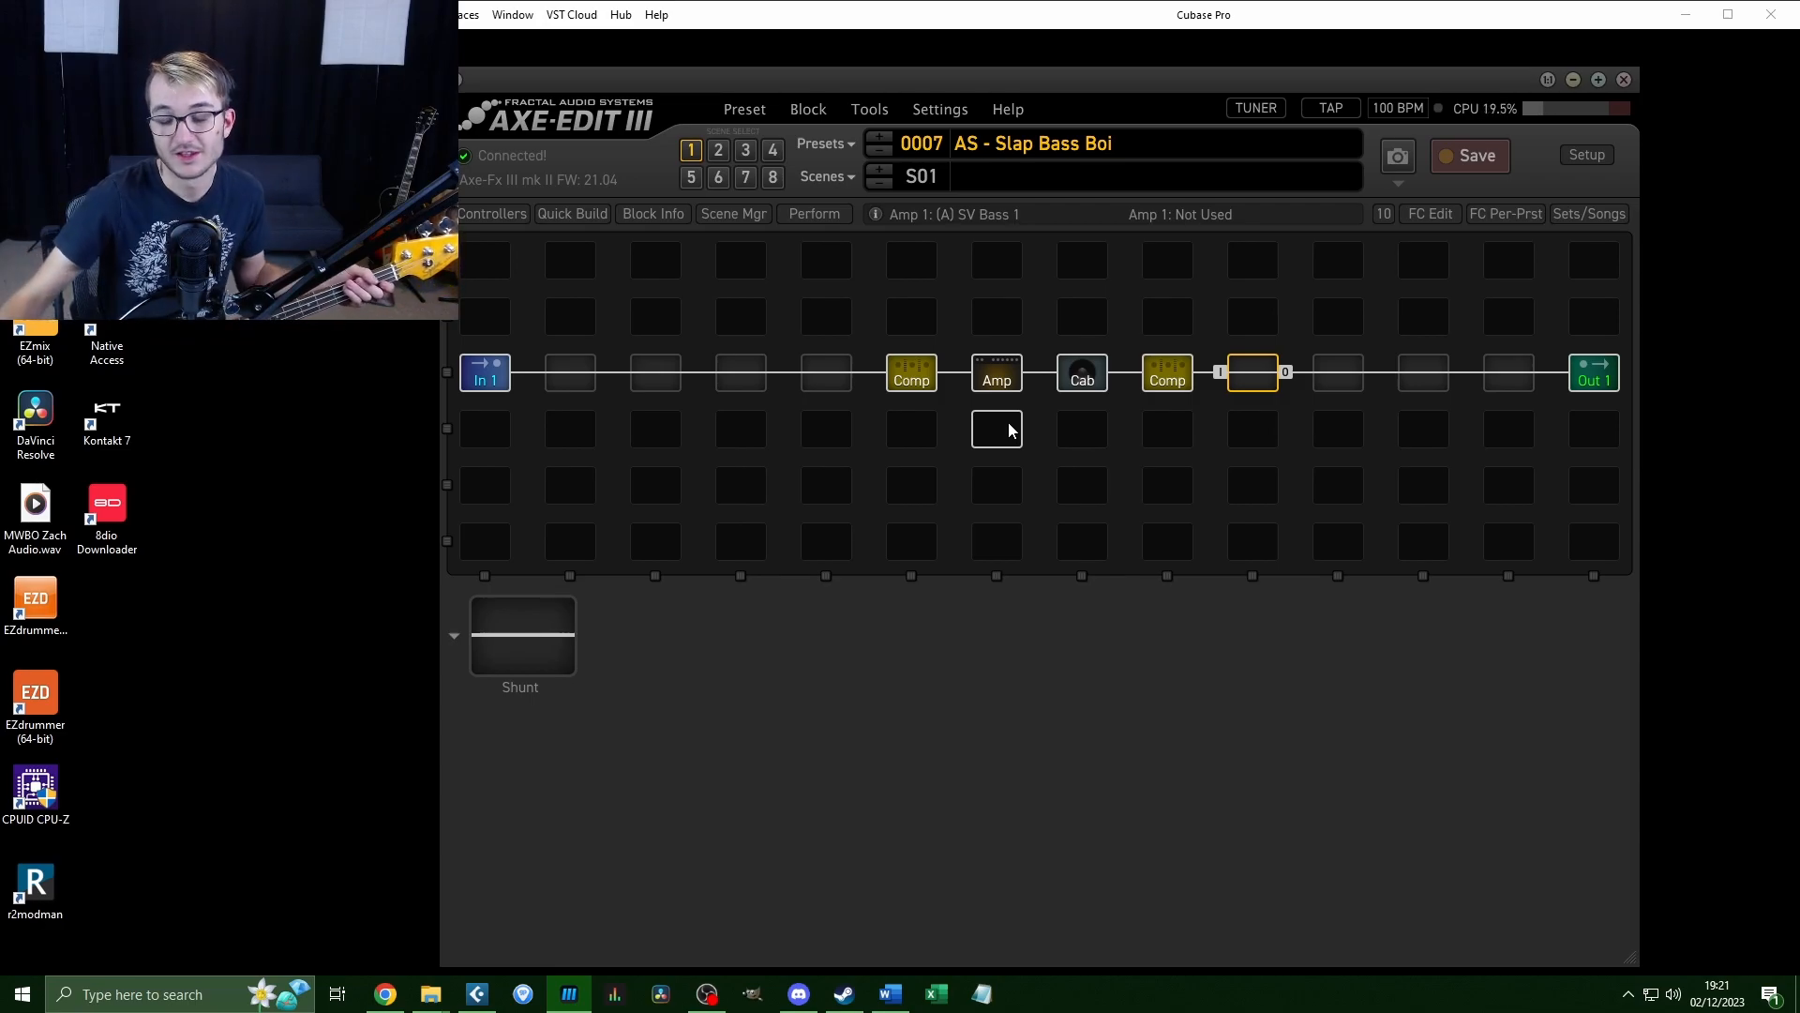
{"action": "left_click", "coordinate": [917, 378]}
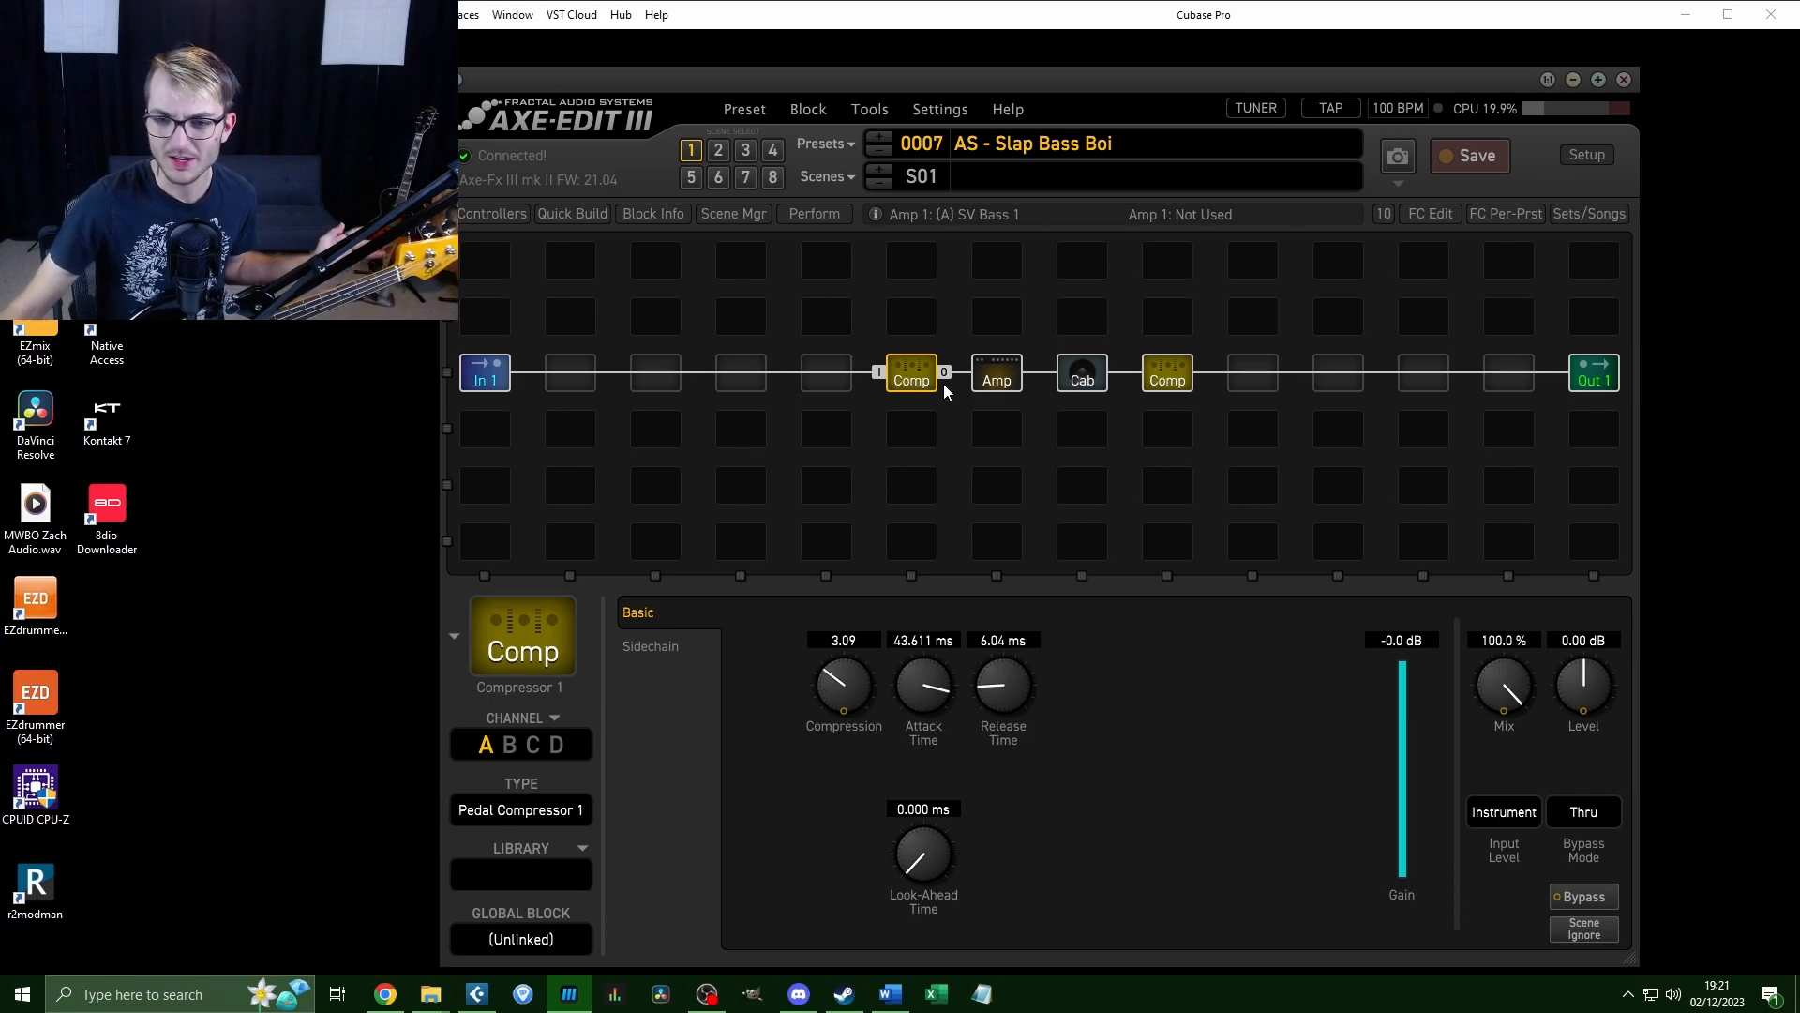
{"action": "left_click", "coordinate": [997, 375]}
{"action": "left_click", "coordinate": [1090, 375]}
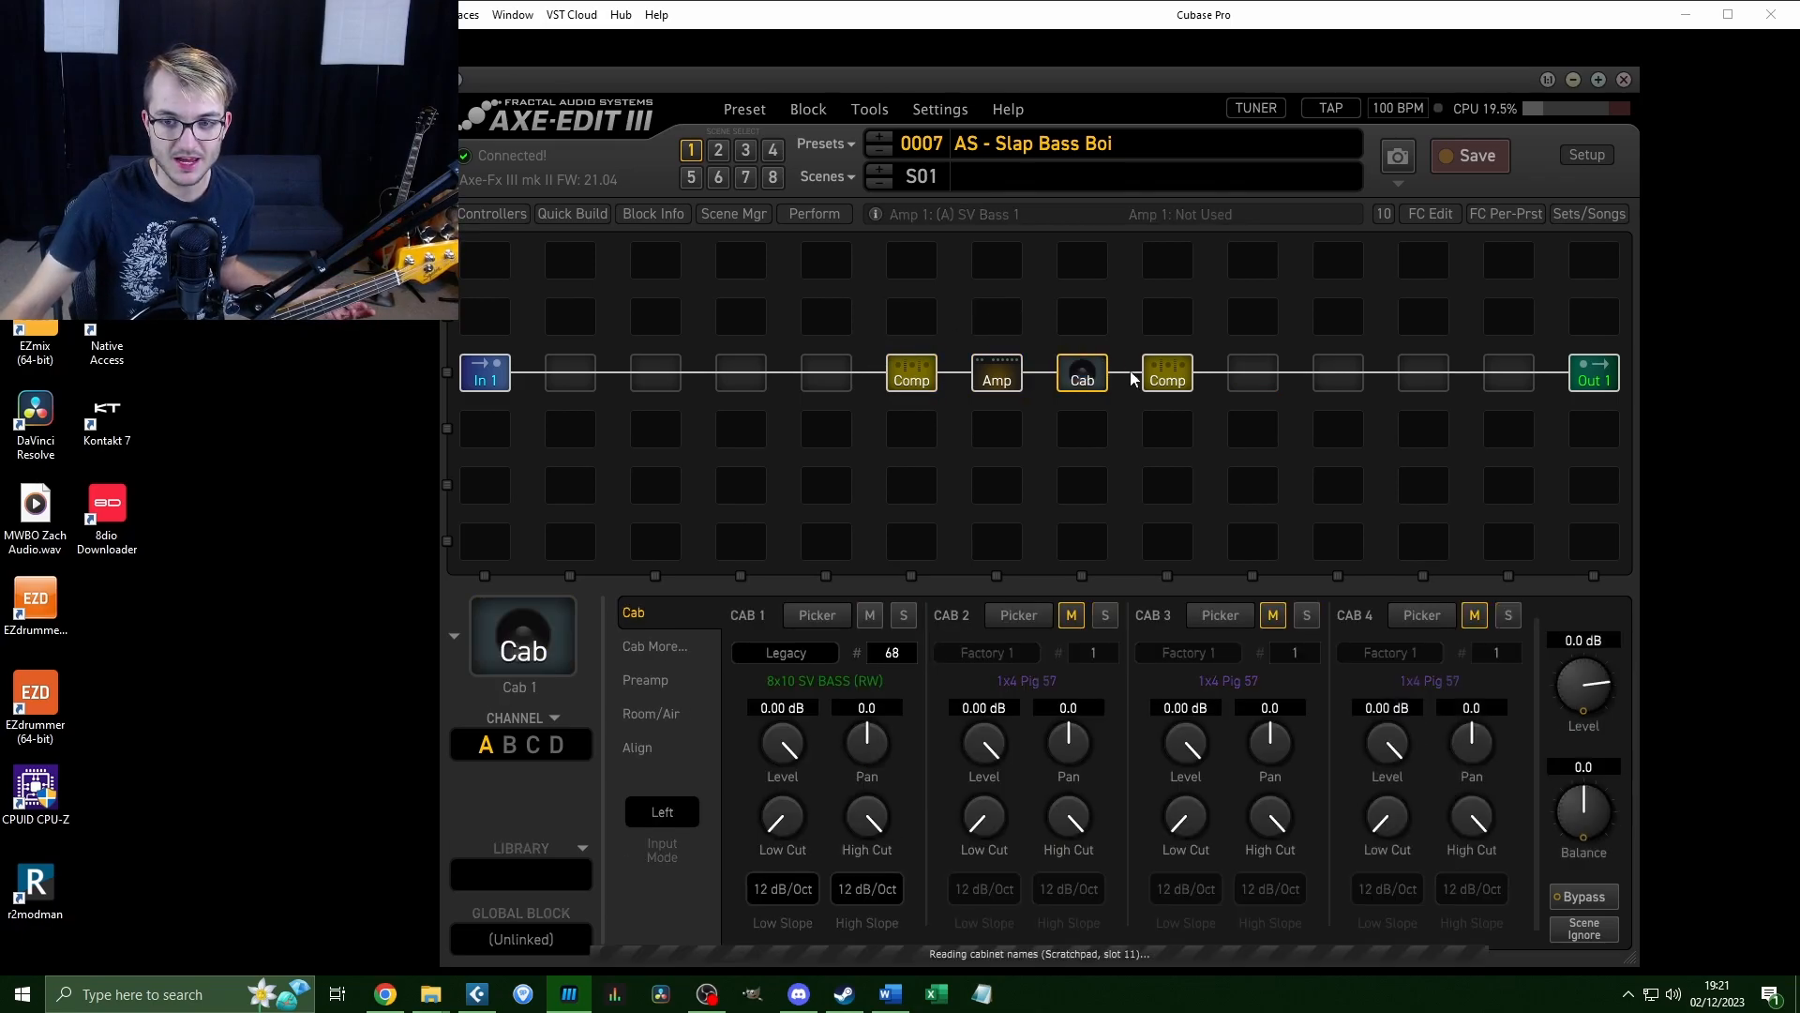
{"action": "left_click", "coordinate": [1164, 377]}
{"action": "left_click", "coordinate": [914, 382]}
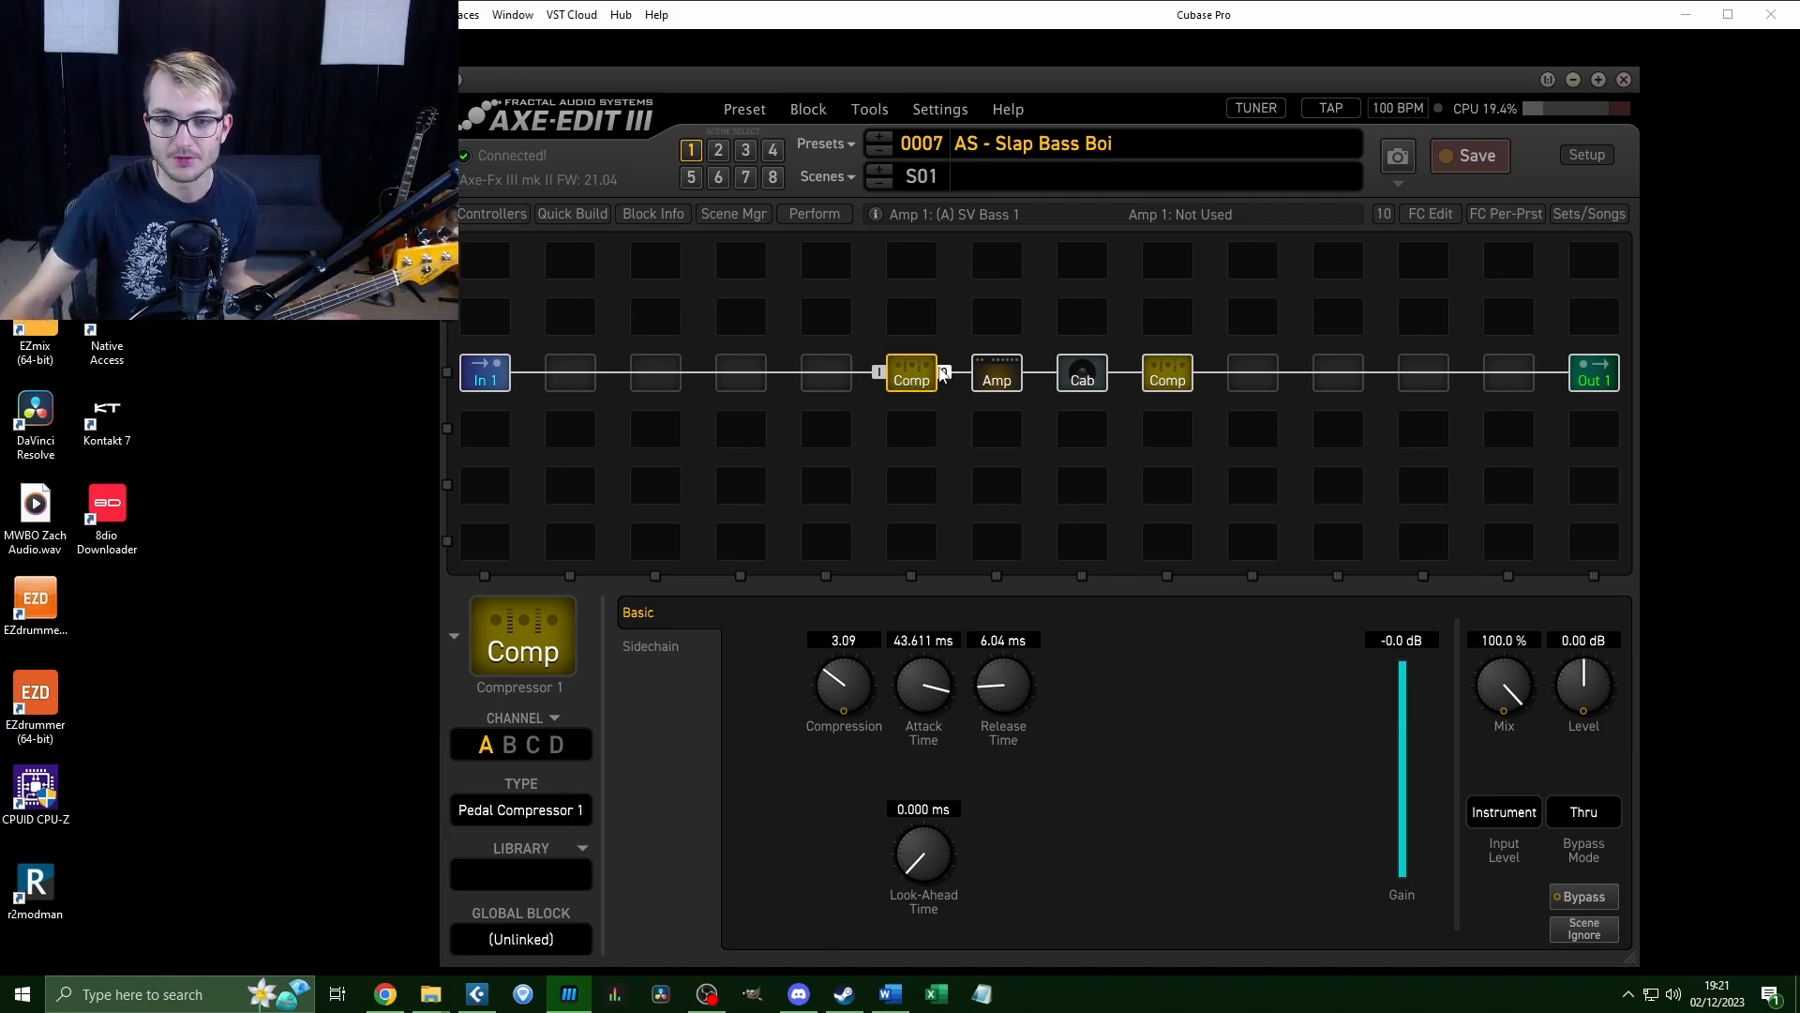
Turn off the Cut switch in the Amp block's Ideal settings and save the AS - Slap Bass Boi preset.
{"action": "left_click", "coordinate": [1000, 375]}
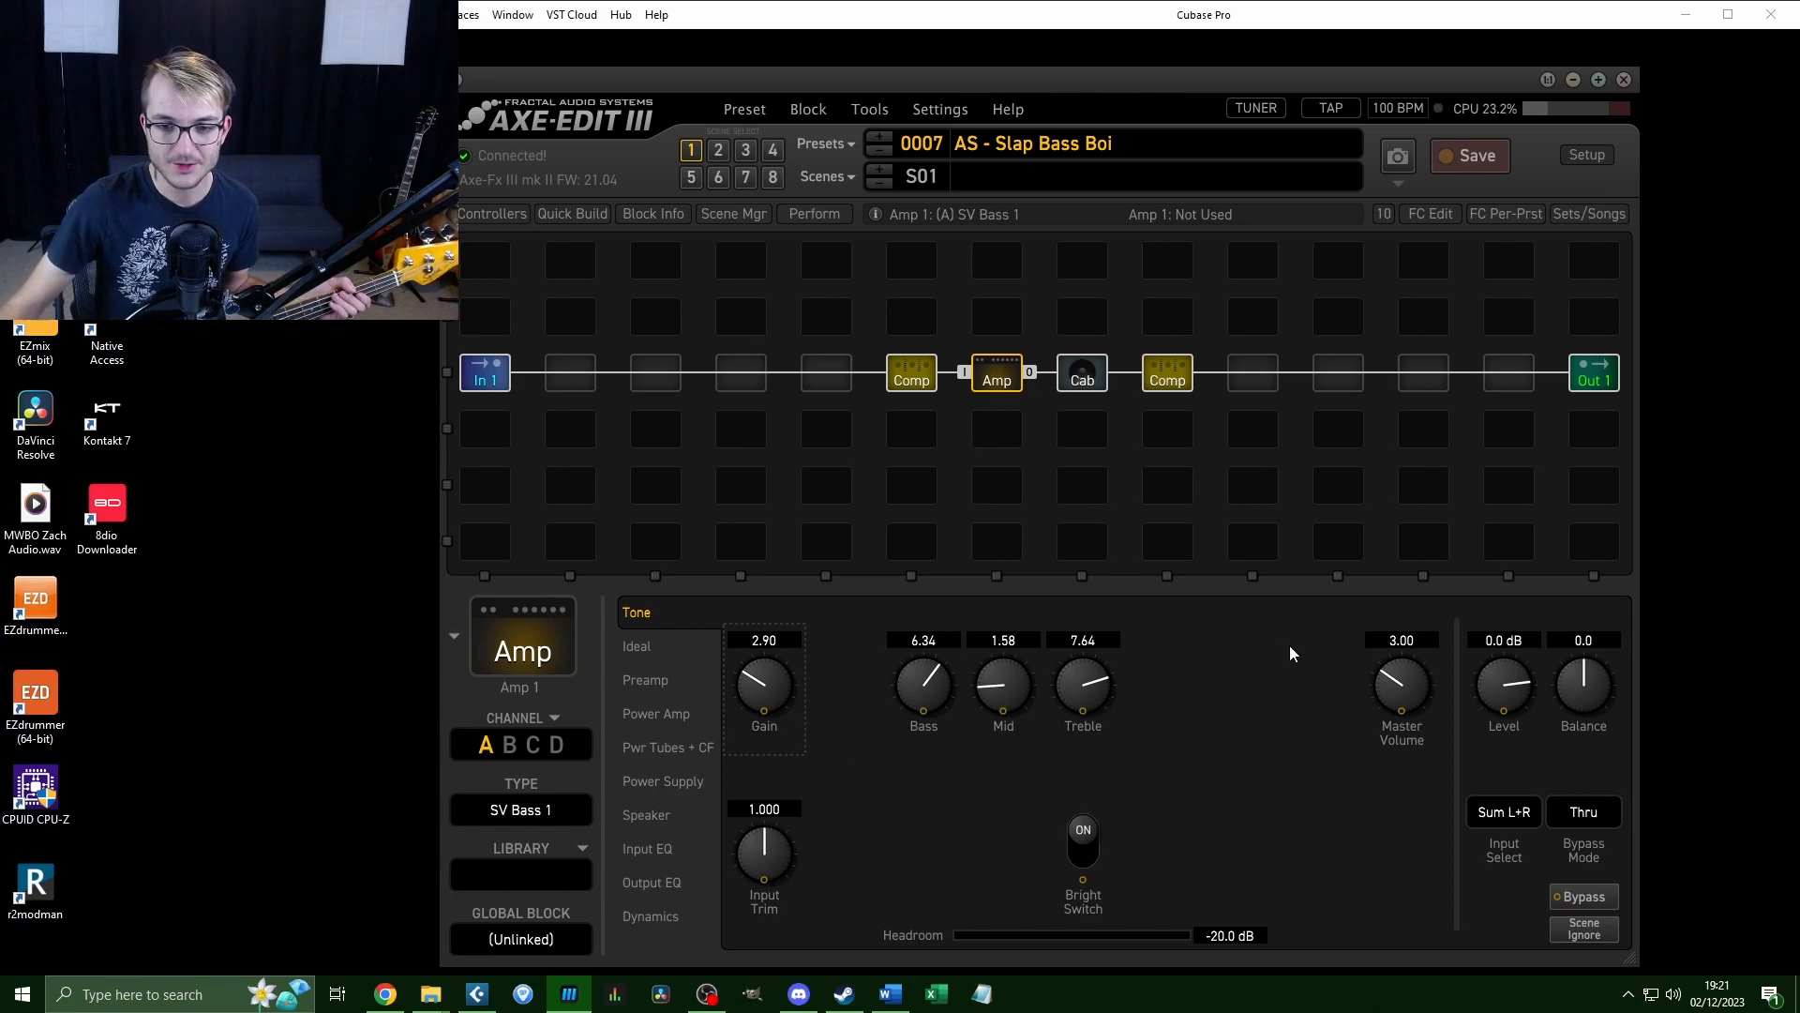
{"action": "left_click", "coordinate": [638, 647]}
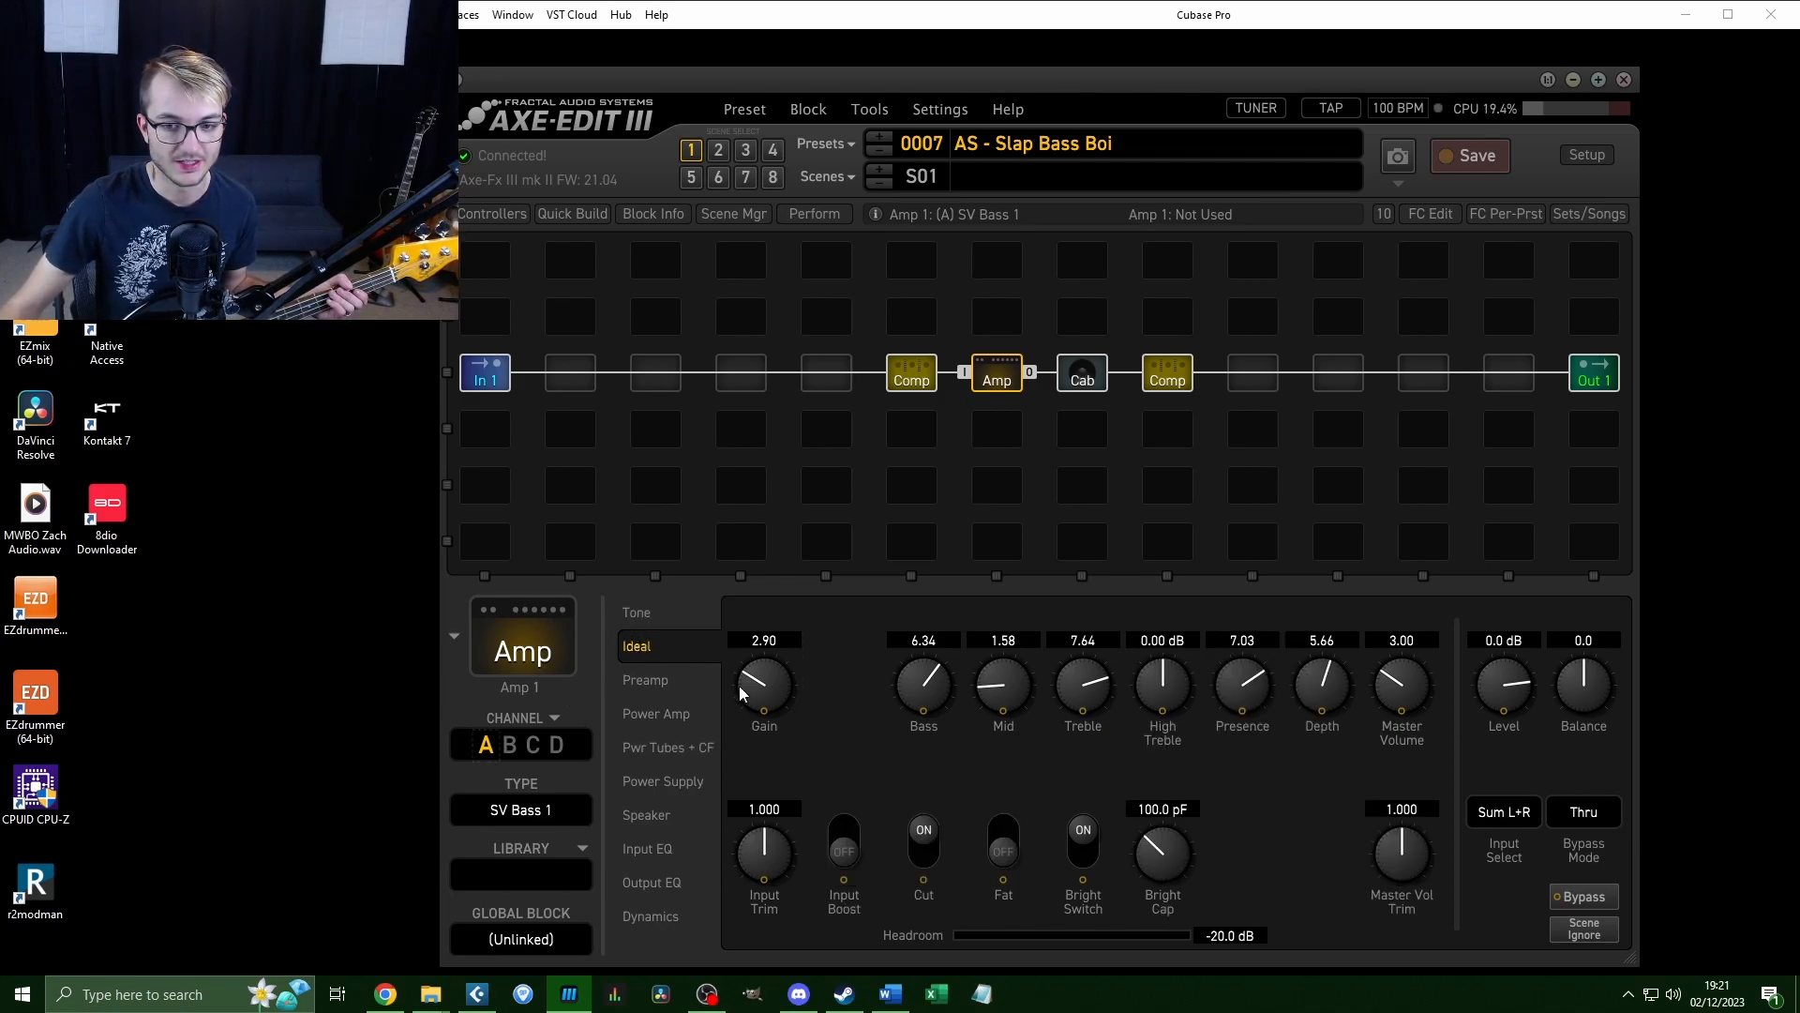
{"action": "left_click", "coordinate": [924, 839]}
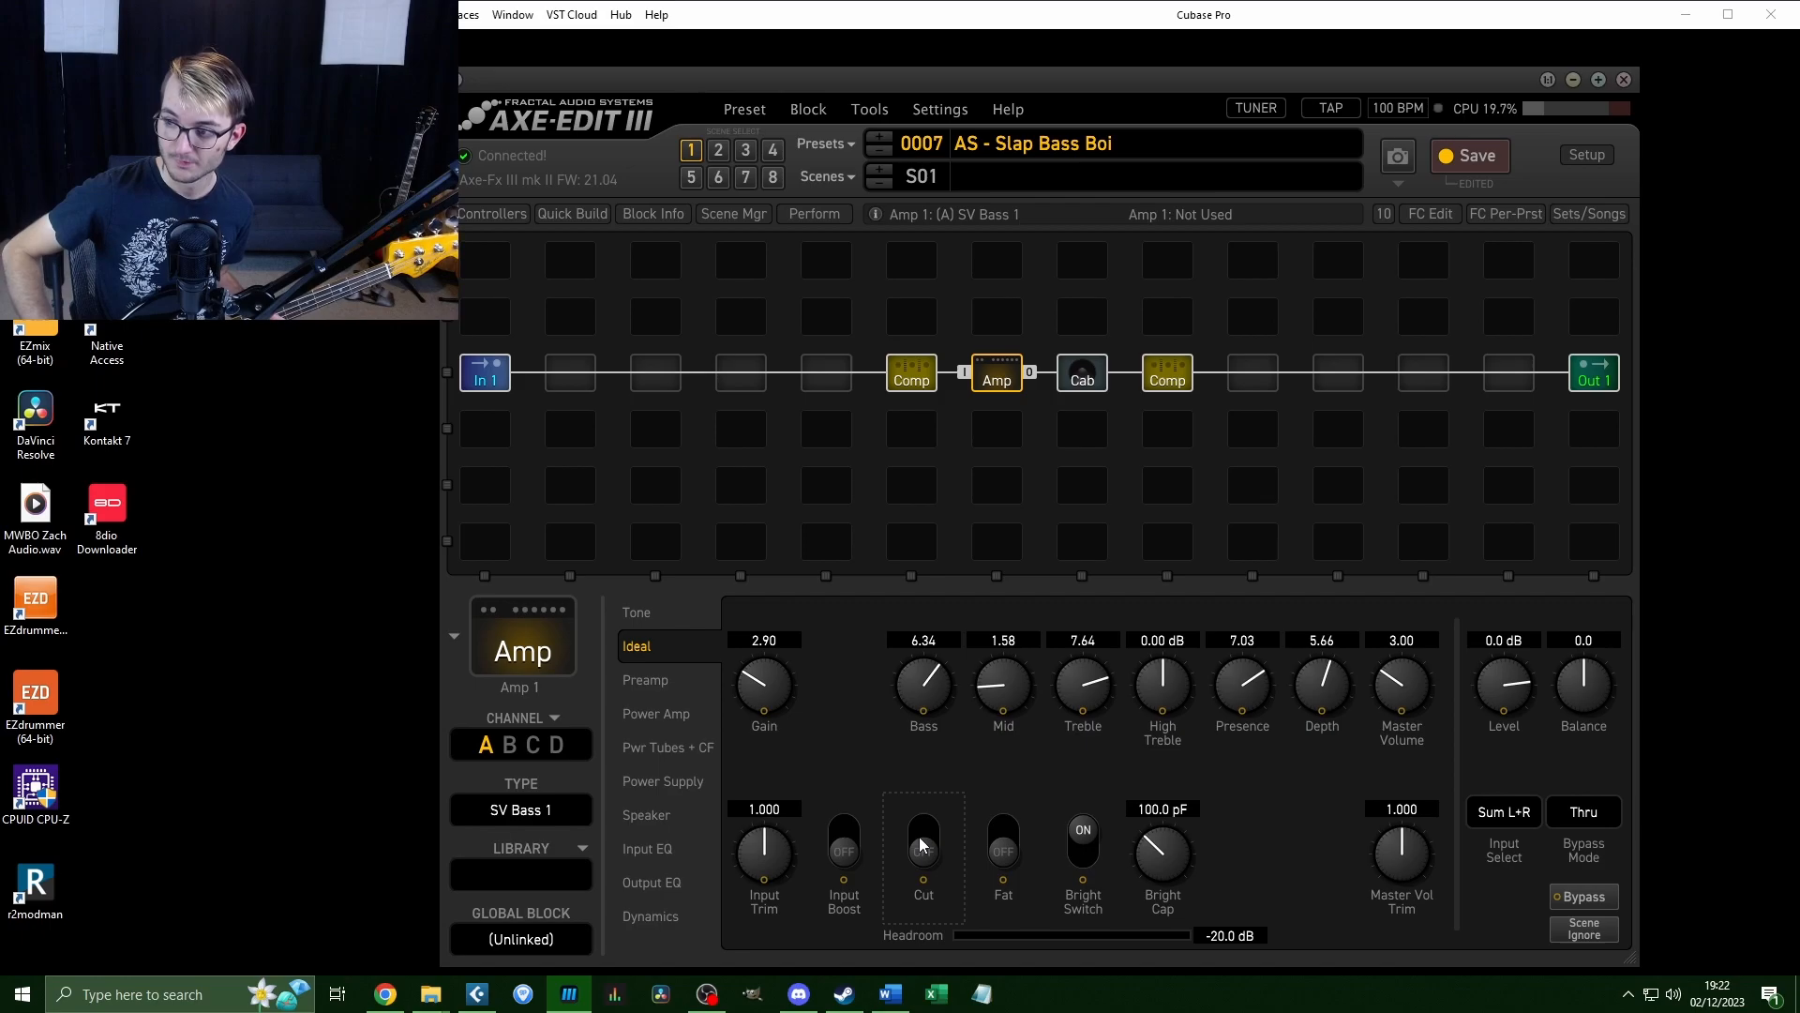
{"action": "left_click", "coordinate": [1474, 156]}
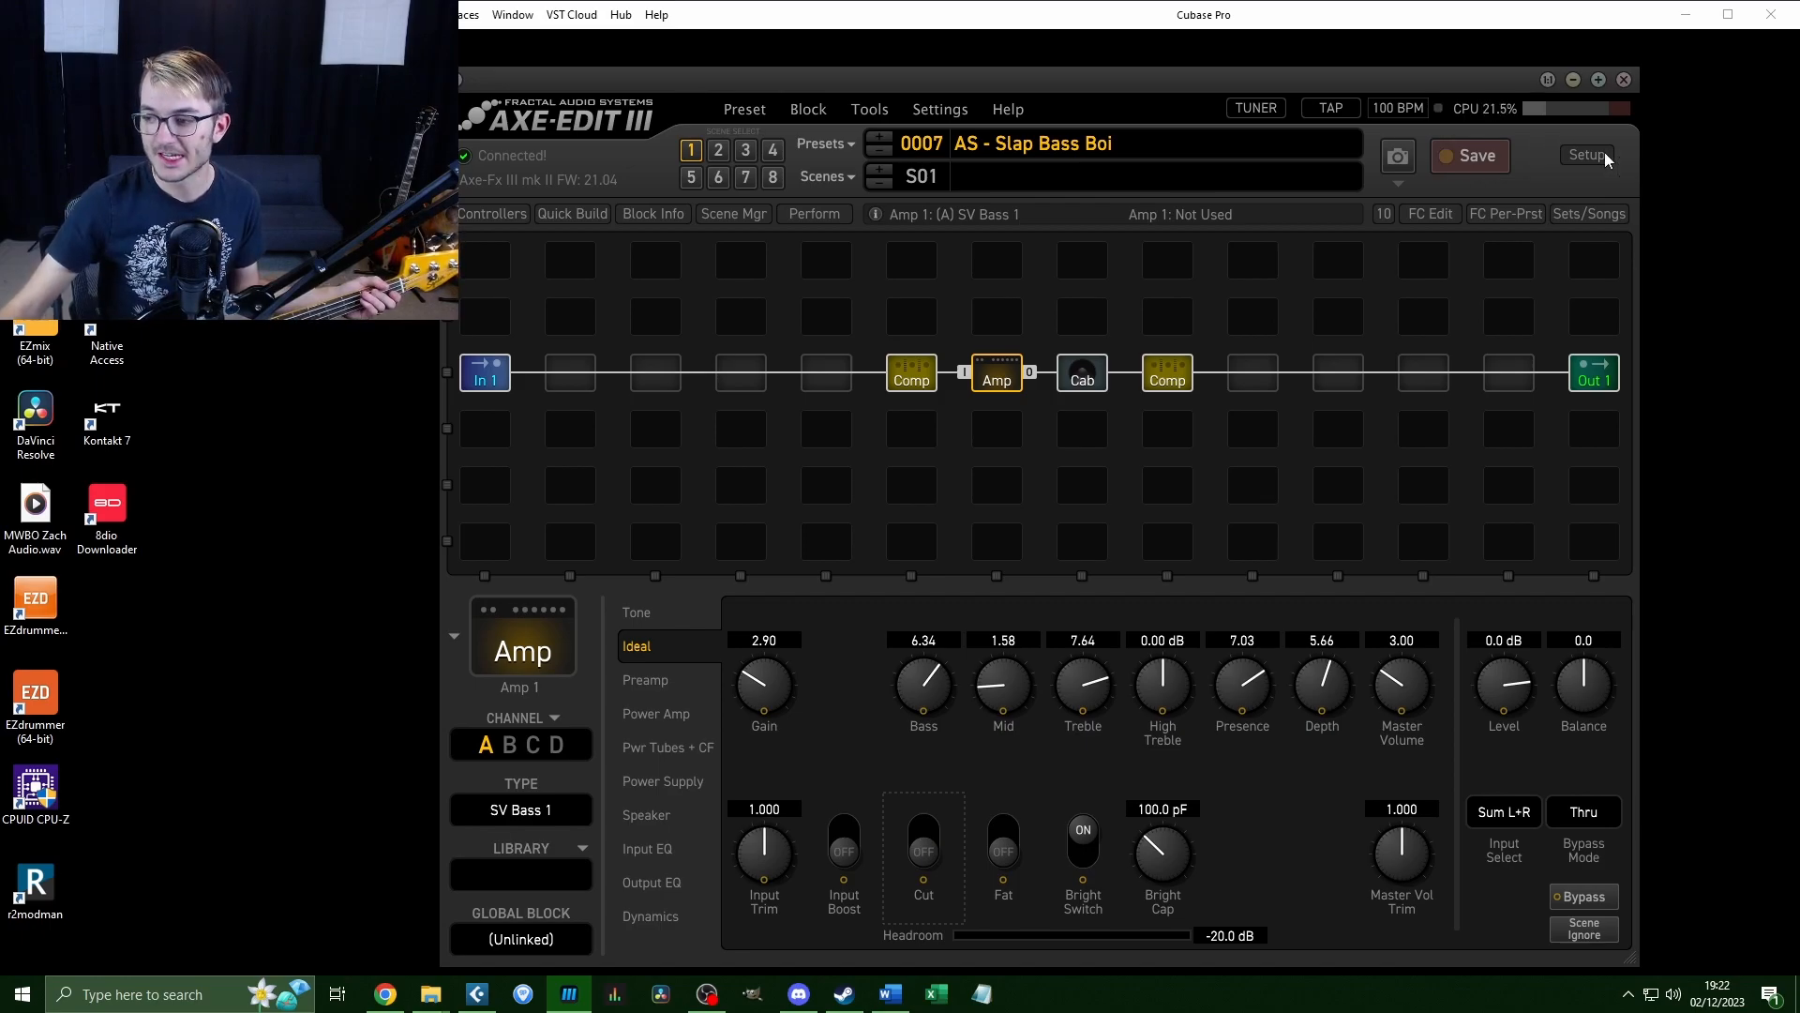
{"action": "key", "text": "alt+Tab"}
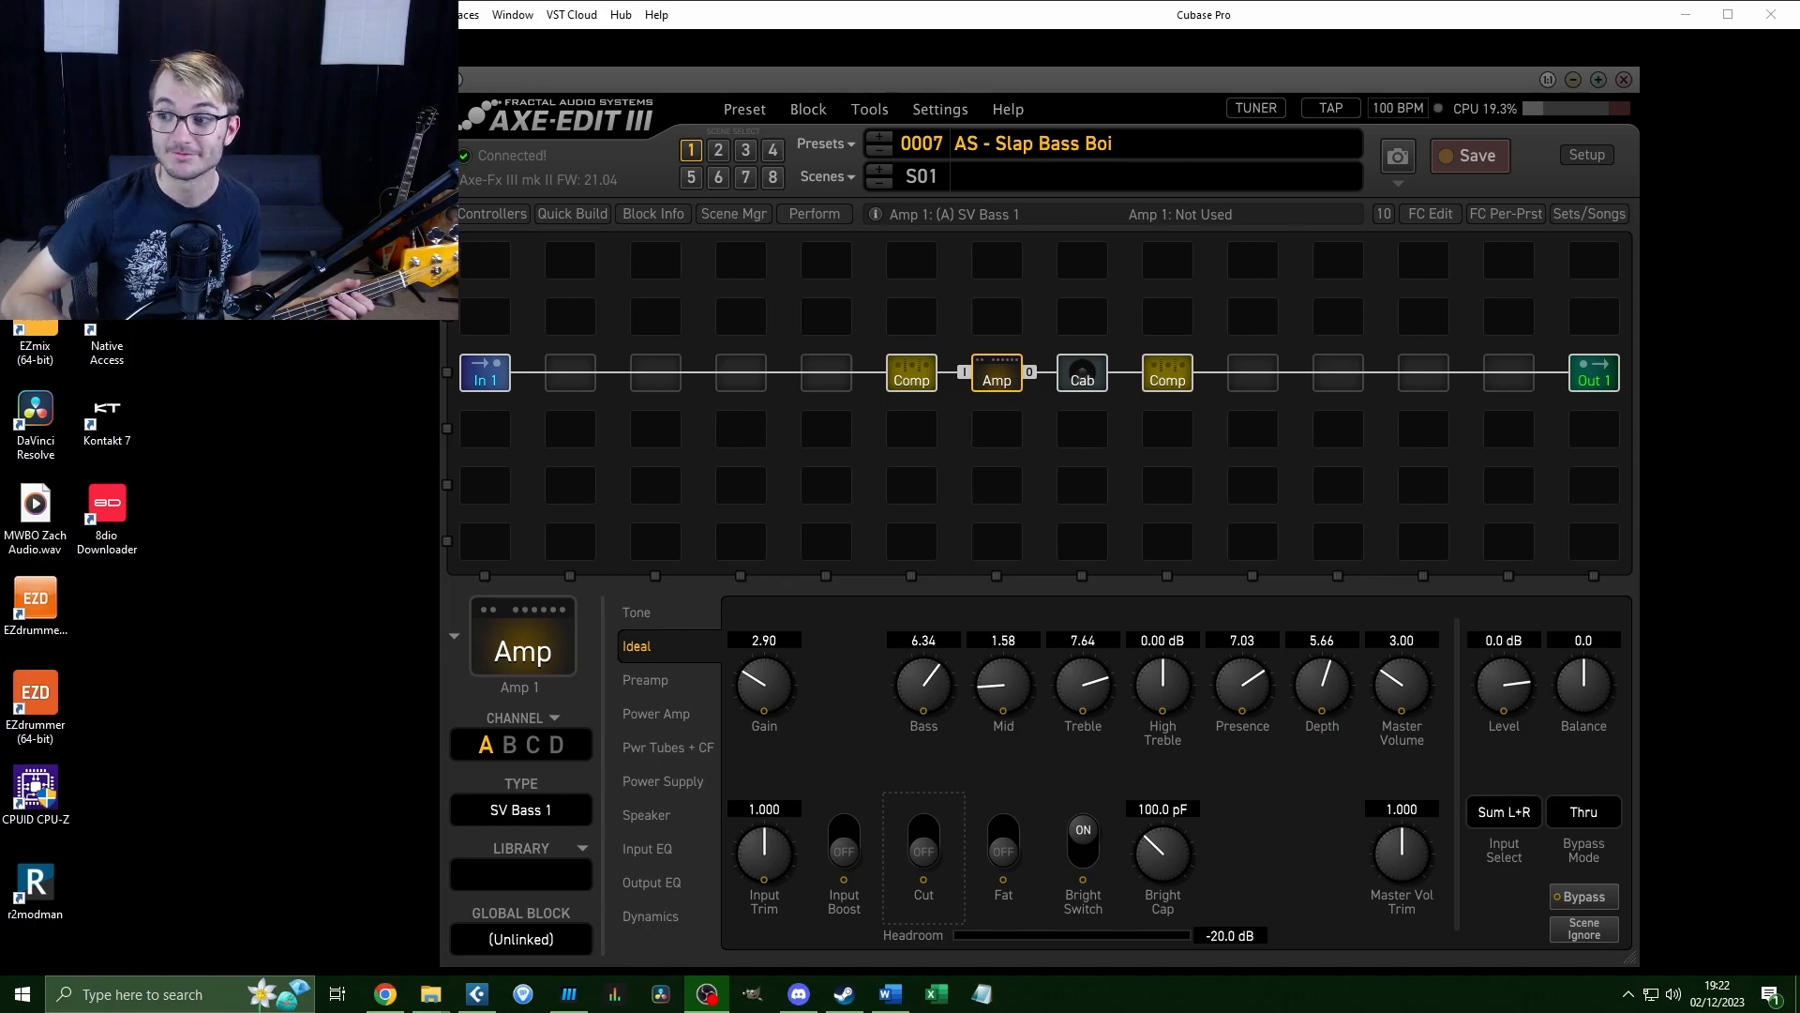
Review the Cab, Amp and post-cab Comp block settings in the AS - Slap Bass Boi preset.
{"action": "left_click", "coordinate": [1082, 374]}
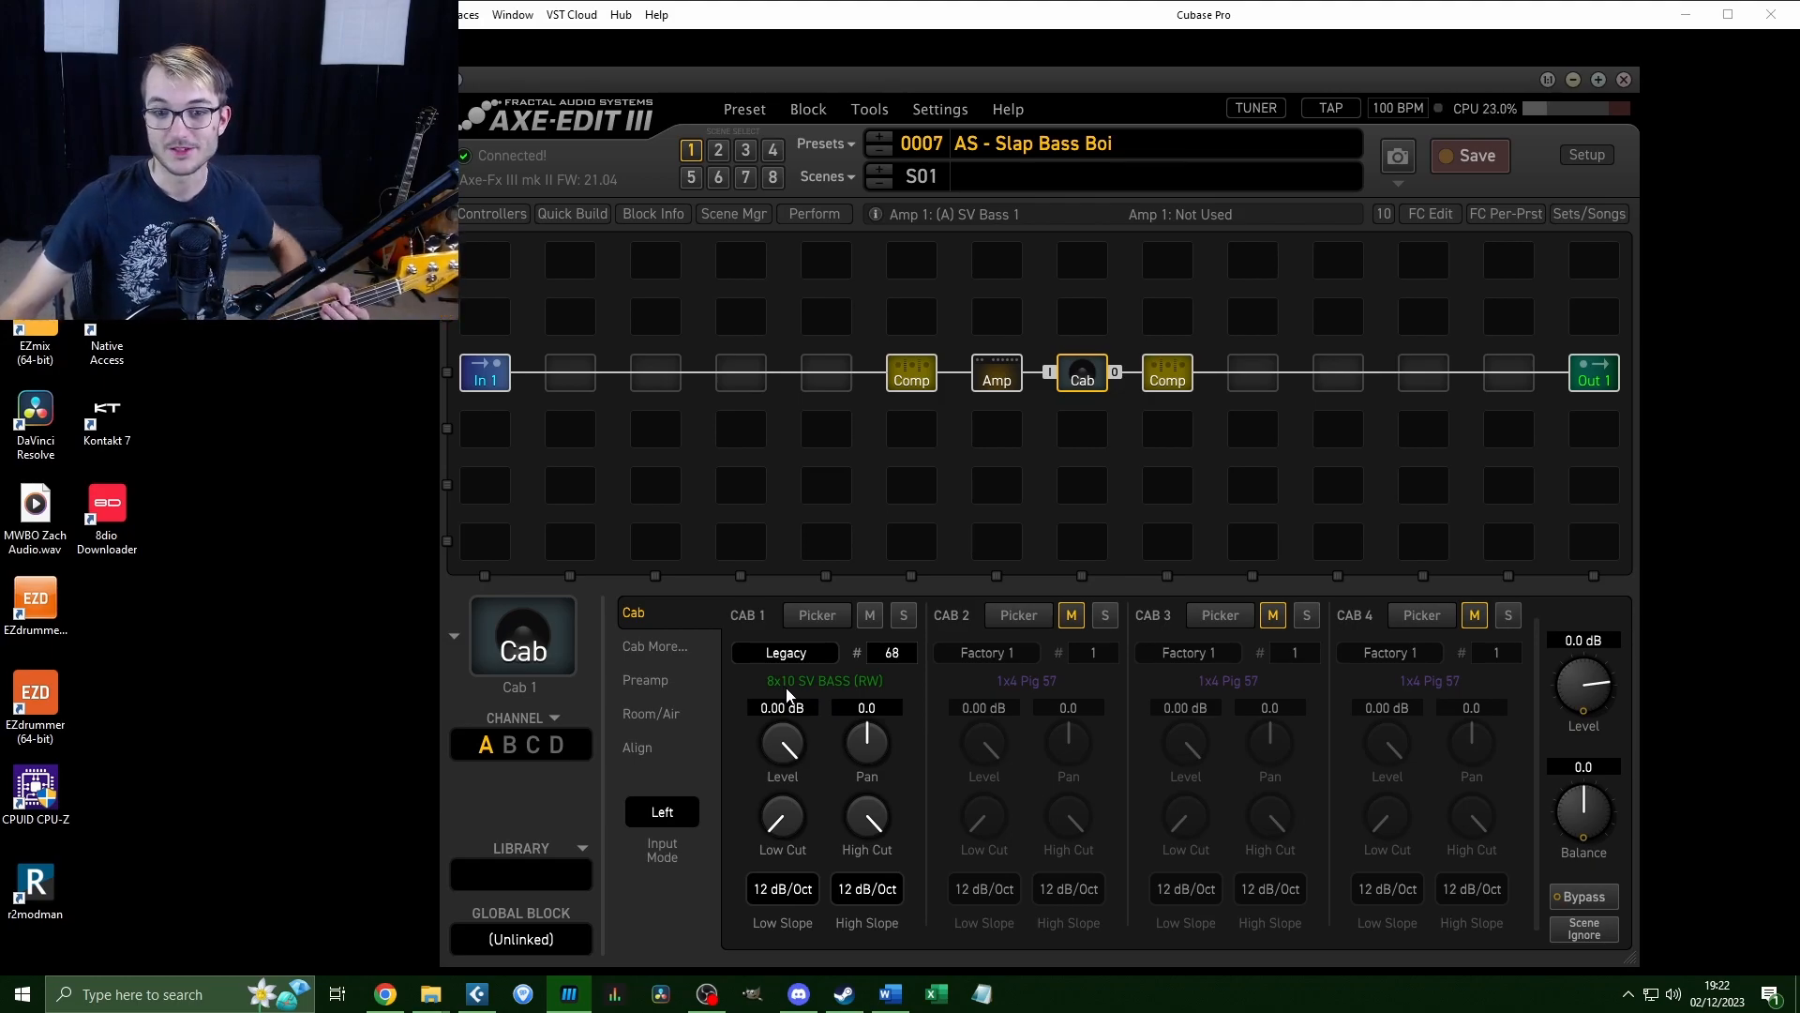
{"action": "left_click", "coordinate": [1000, 380]}
{"action": "left_click", "coordinate": [1172, 376]}
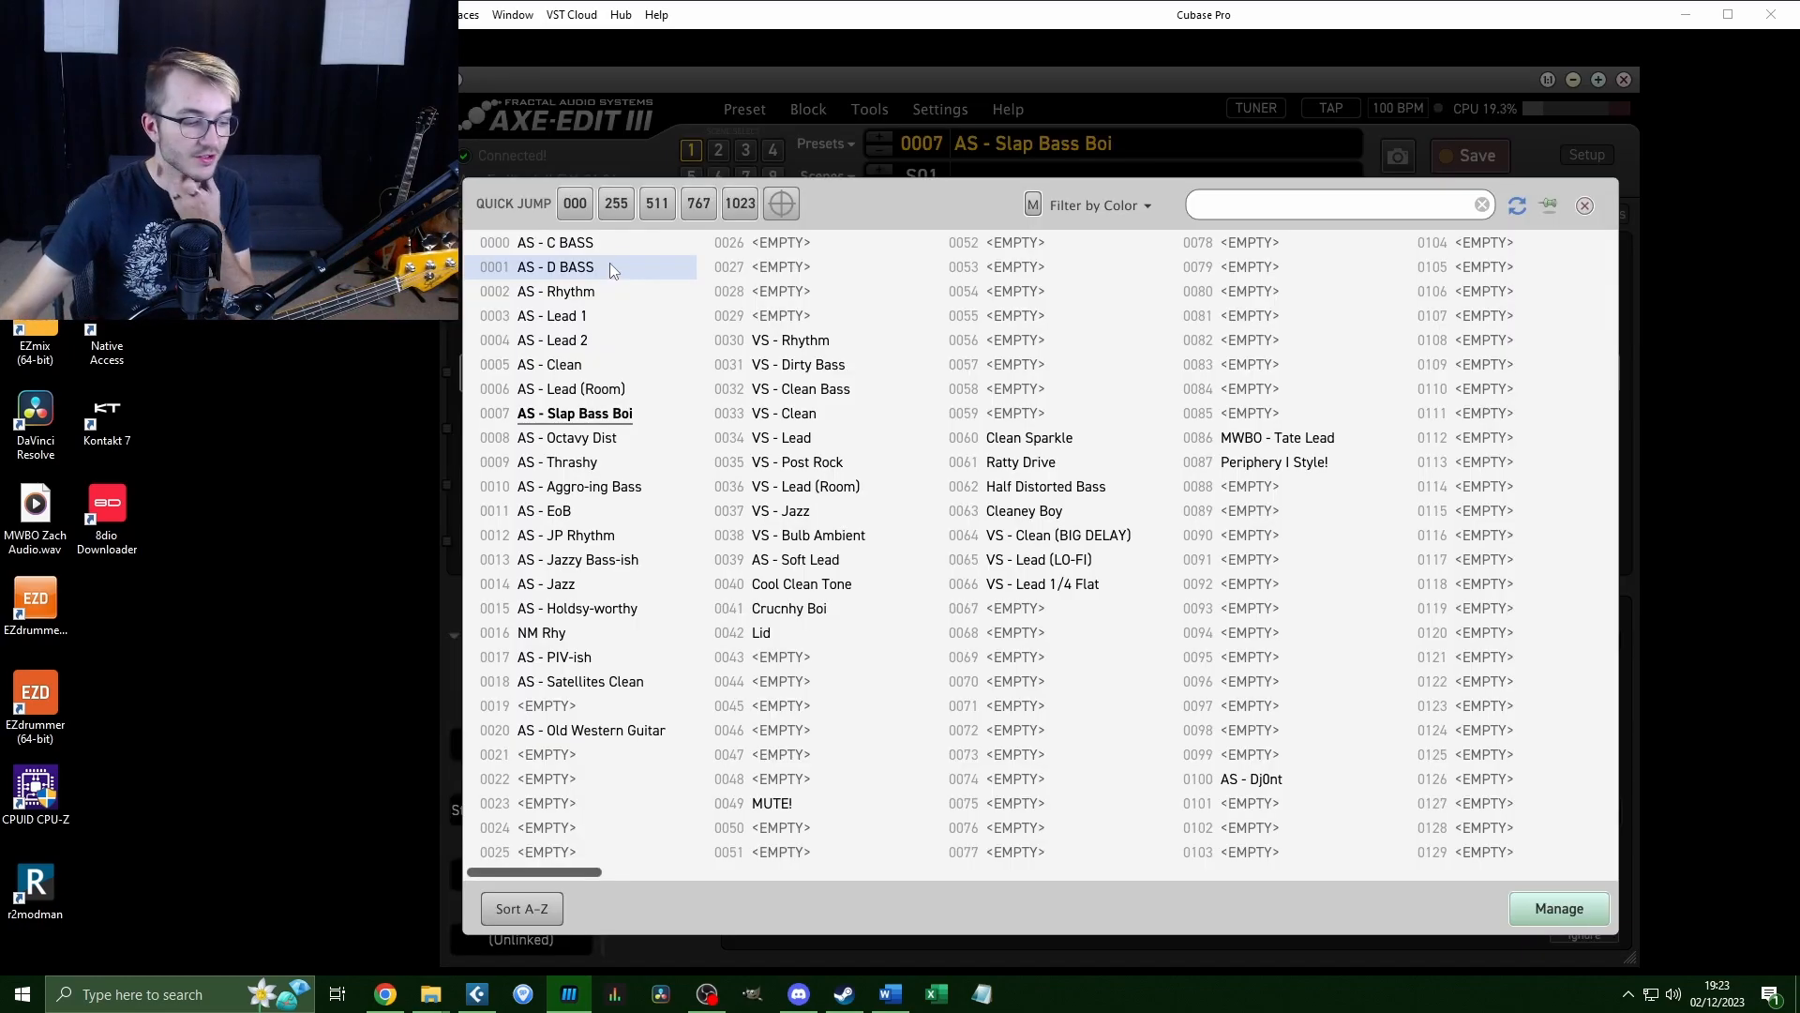
Load the AS - D BASS preset and inspect its Comp block and the PEQ blocks on both parallel paths.
{"action": "left_click", "coordinate": [610, 263]}
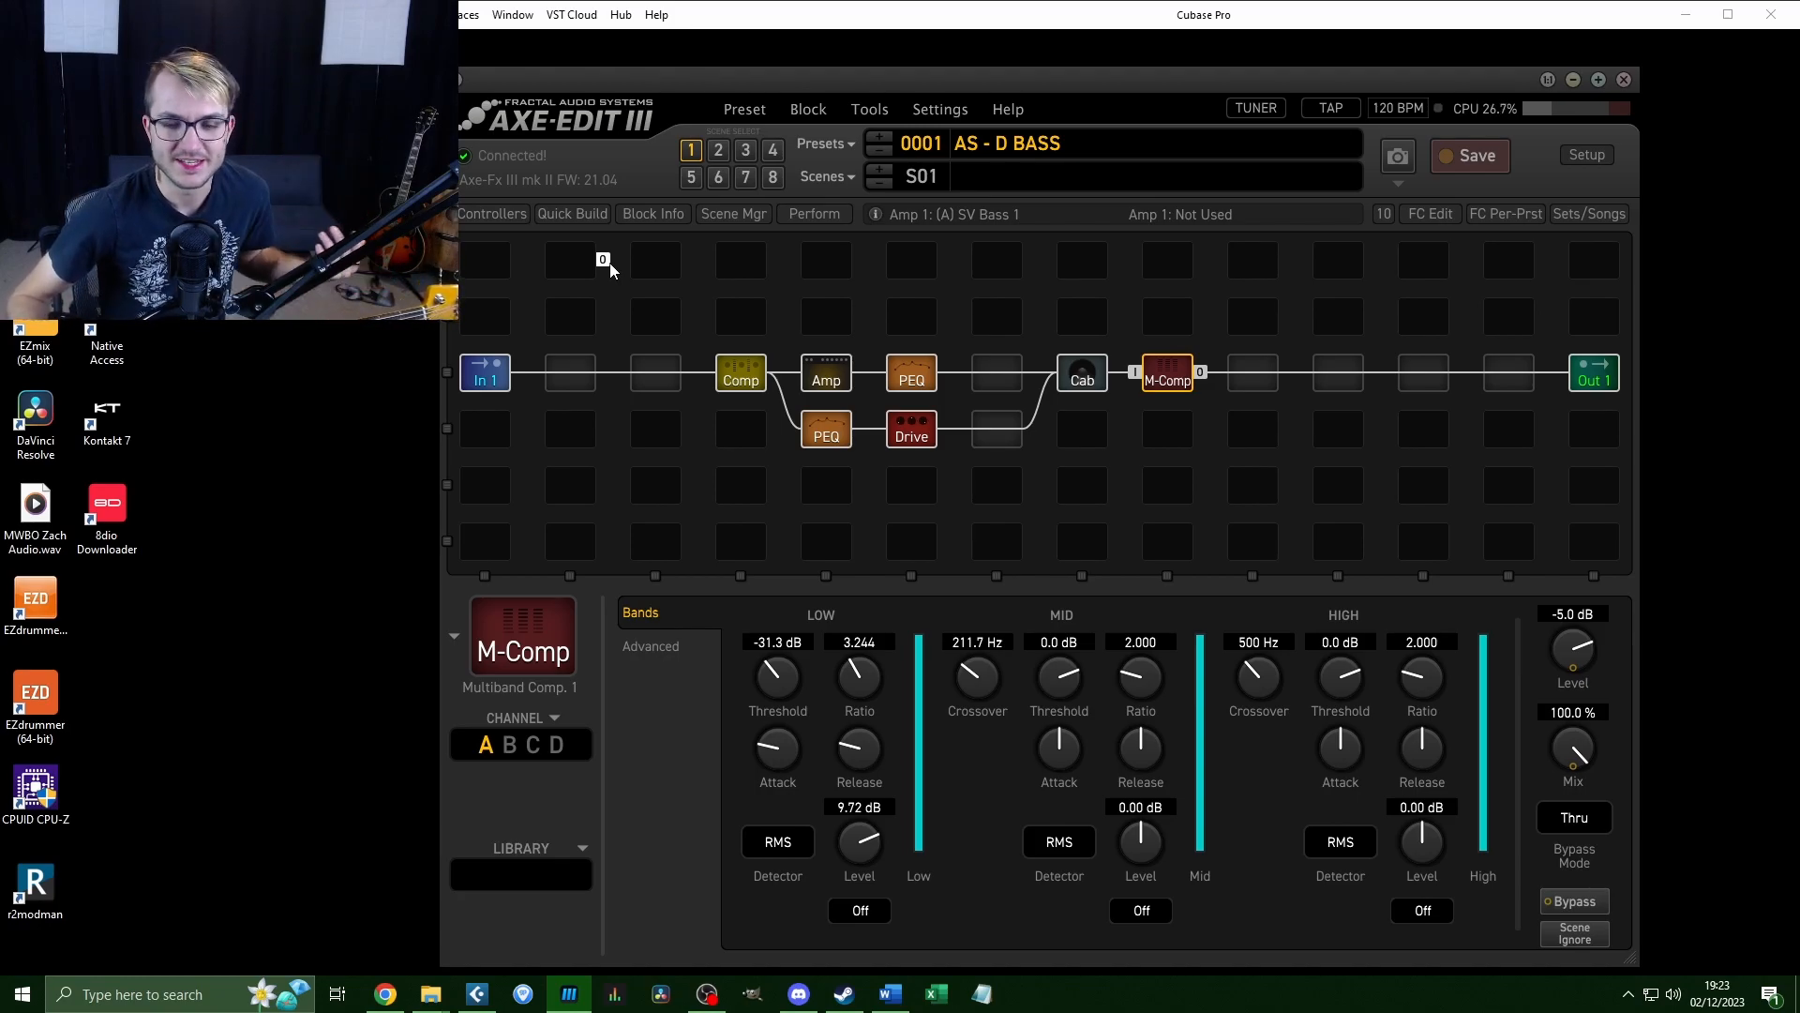
{"action": "left_click", "coordinate": [741, 373]}
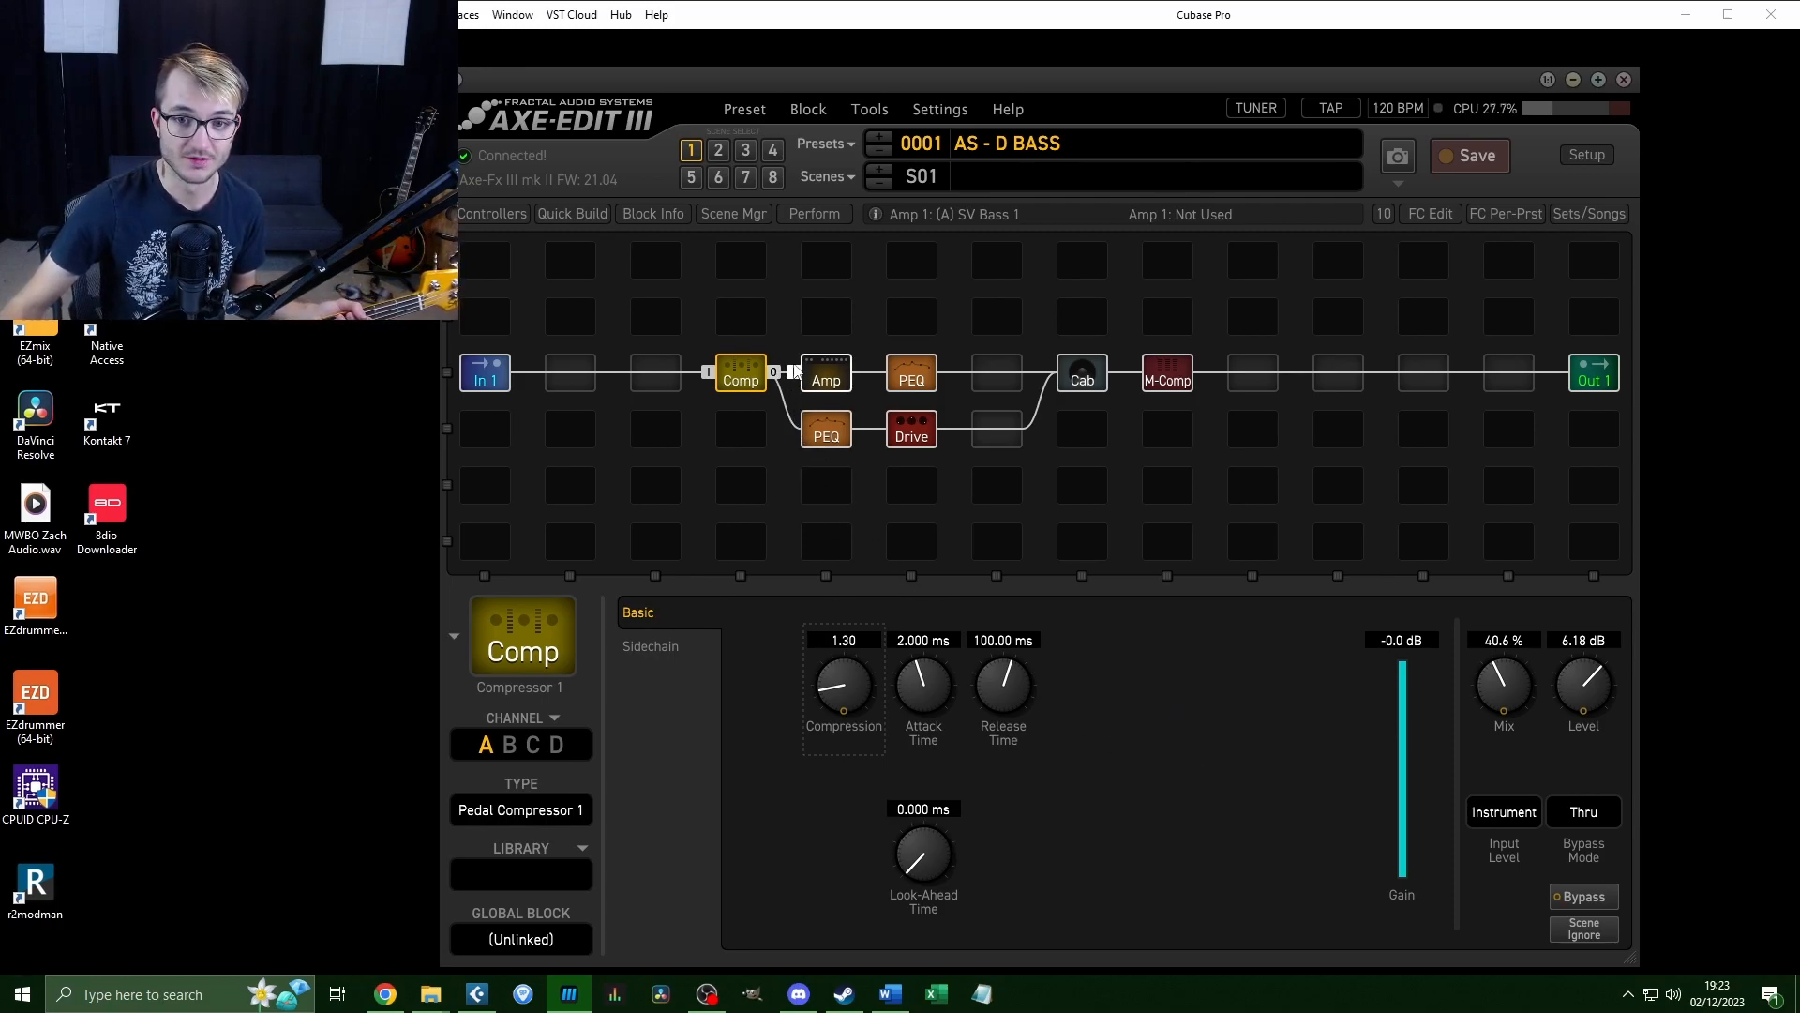
{"action": "left_click", "coordinate": [825, 433]}
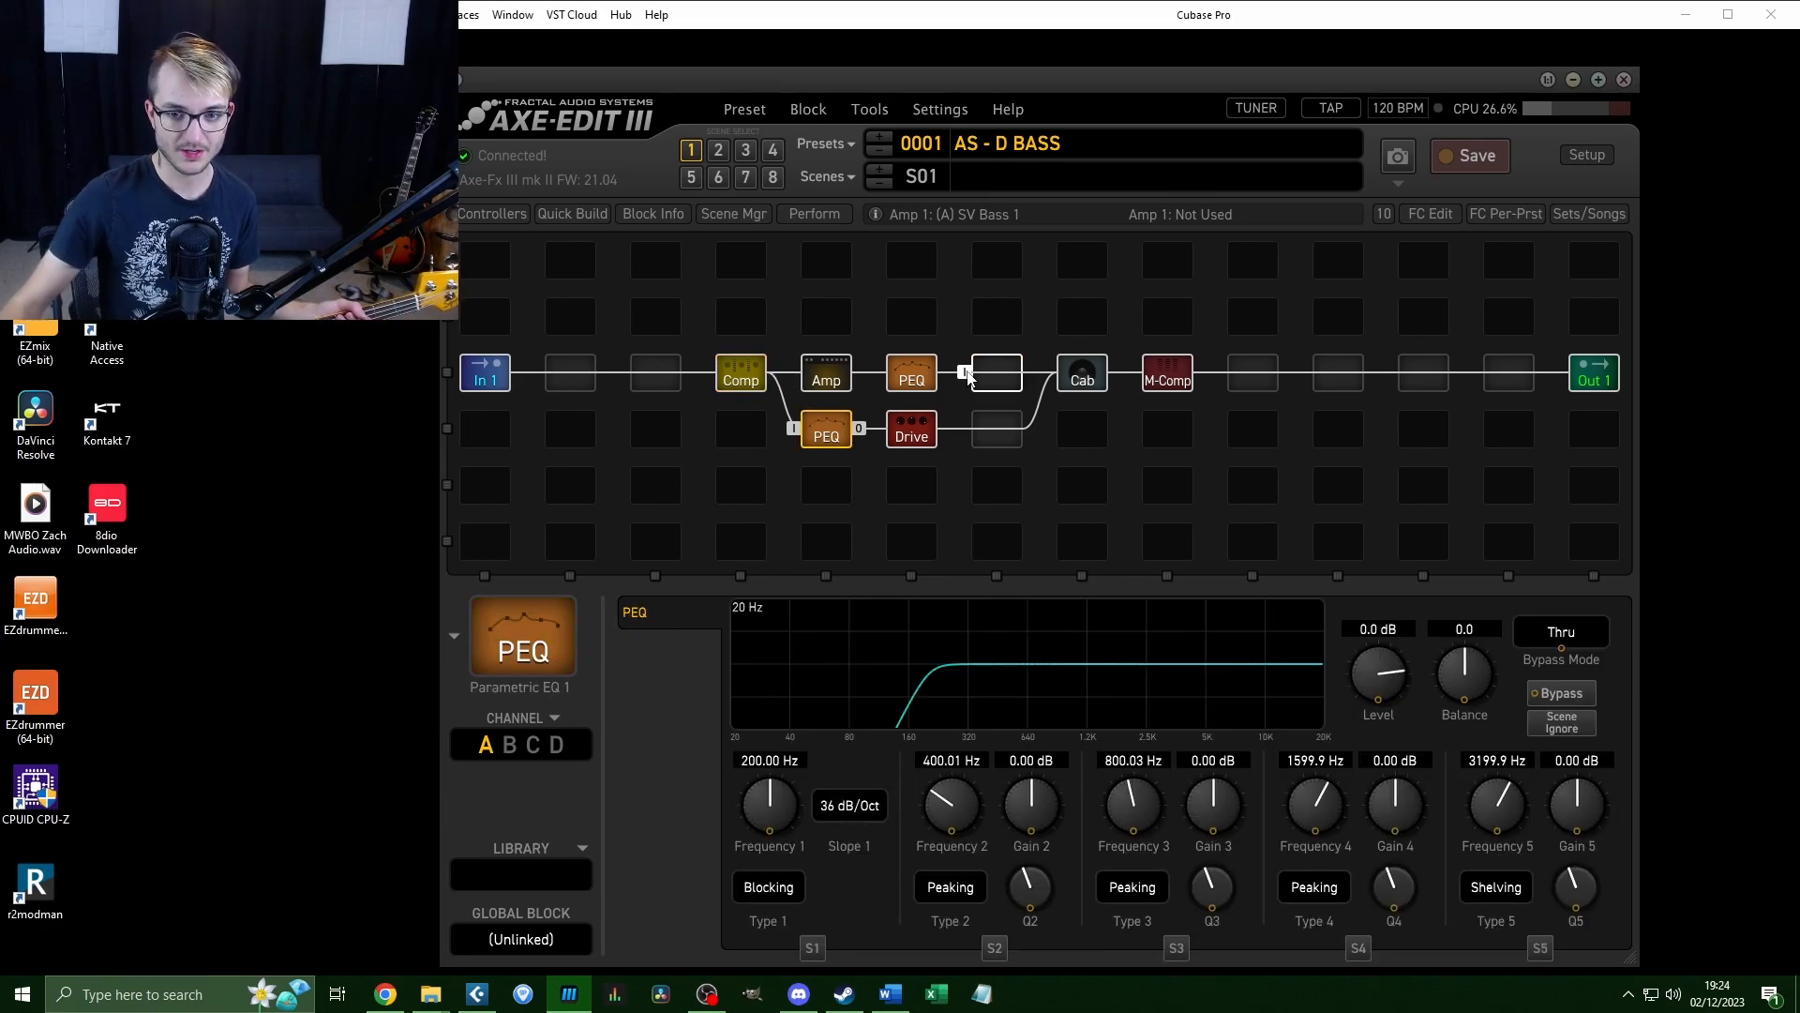
{"action": "left_click", "coordinate": [911, 380]}
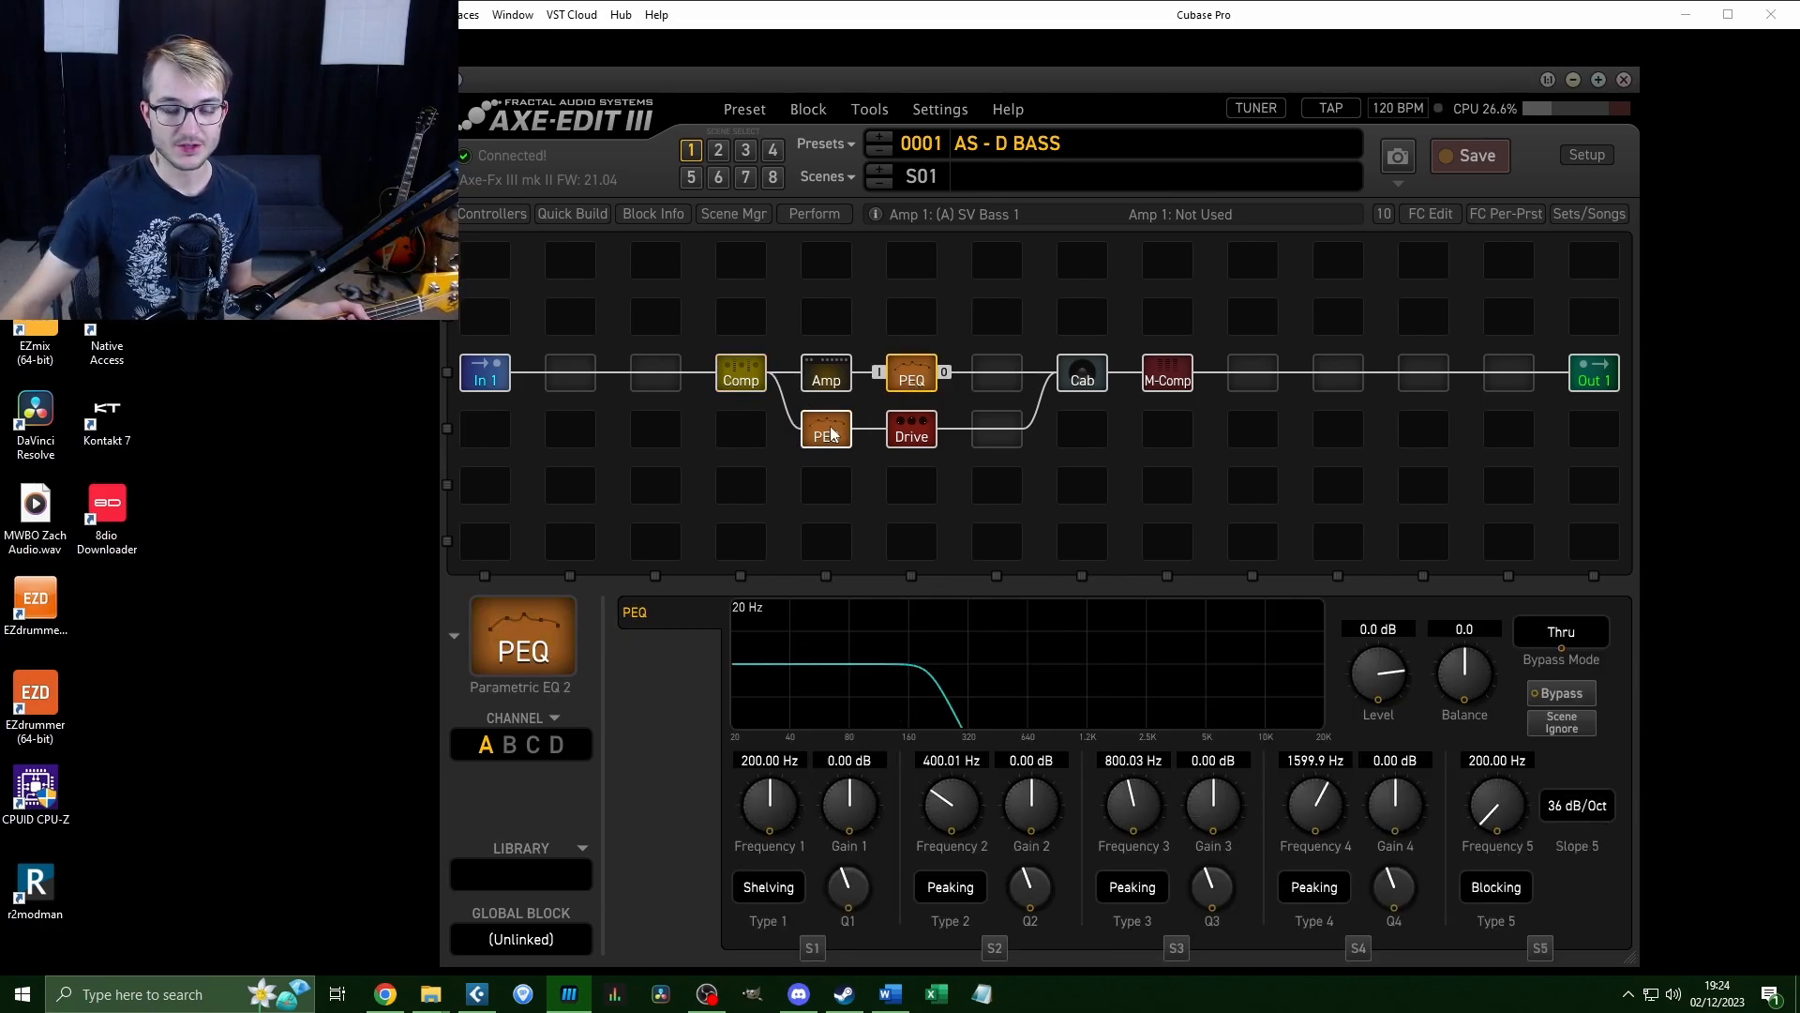
{"action": "left_click", "coordinate": [829, 433]}
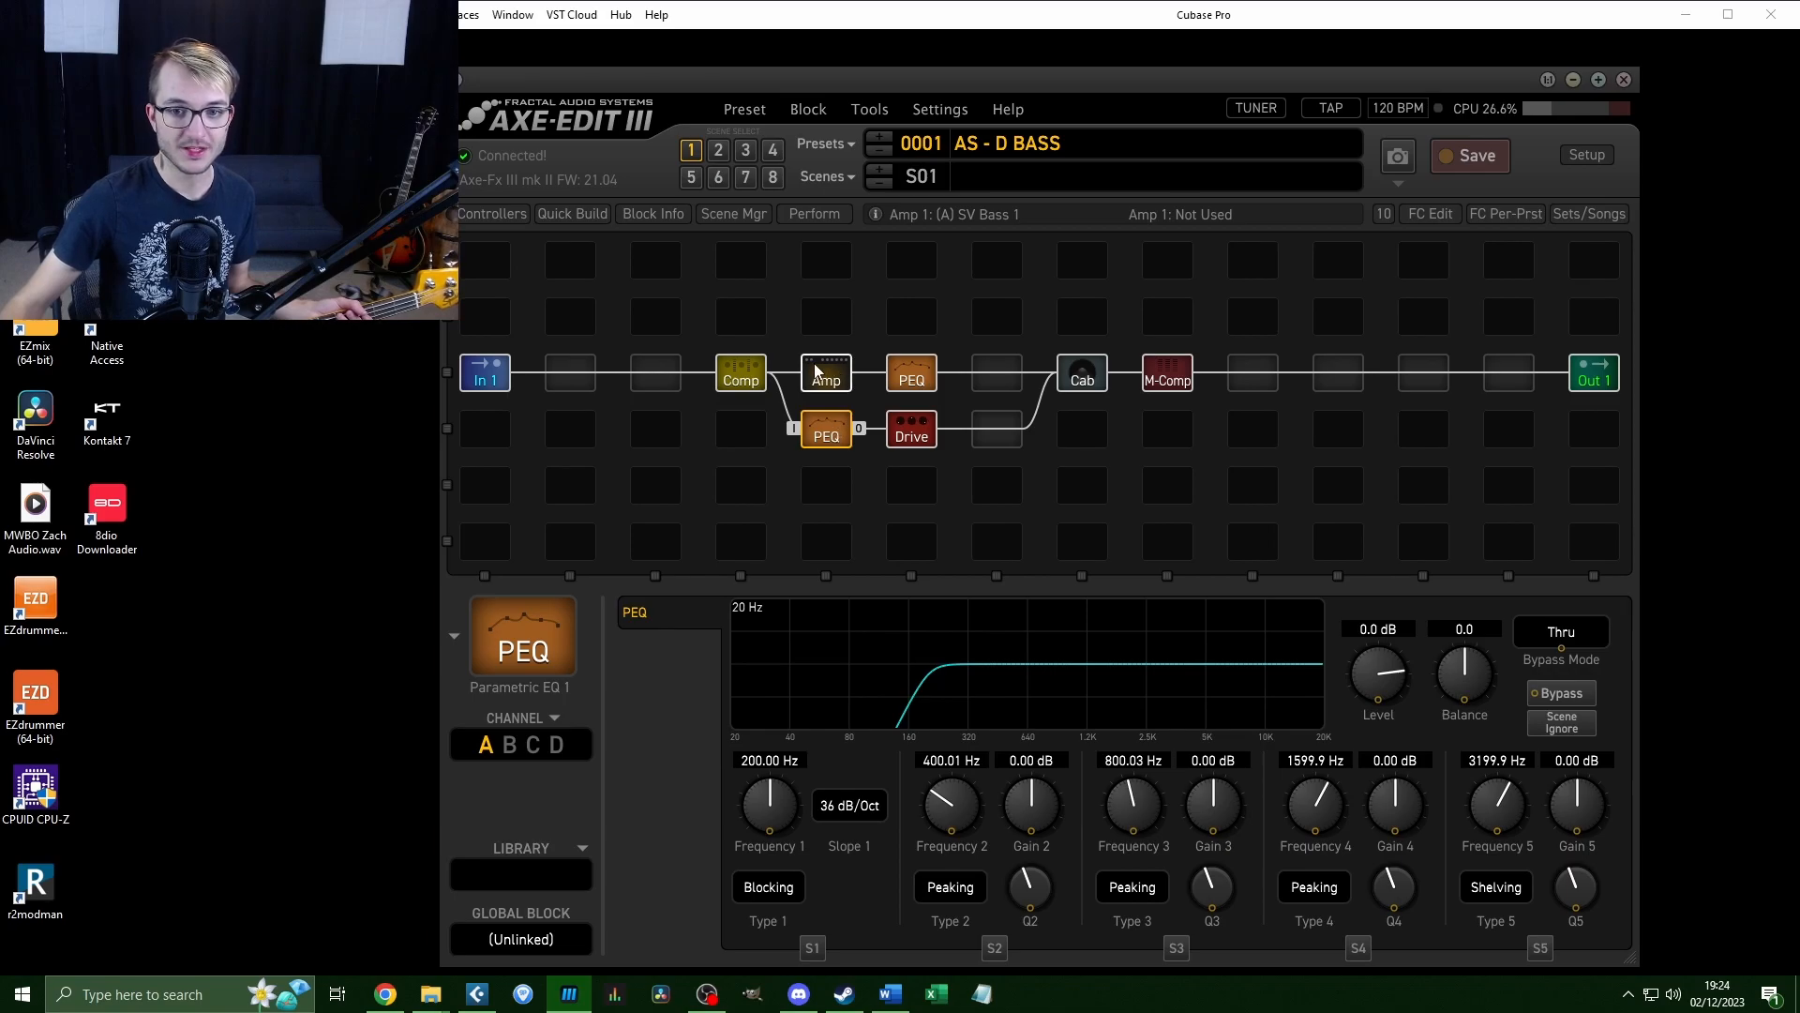
Disconnect the Comp block from the Amp block so only the parallel PEQ and Drive path is fed.
{"action": "left_click_drag", "start_coordinate": [775, 371], "coordinate": [797, 369]}
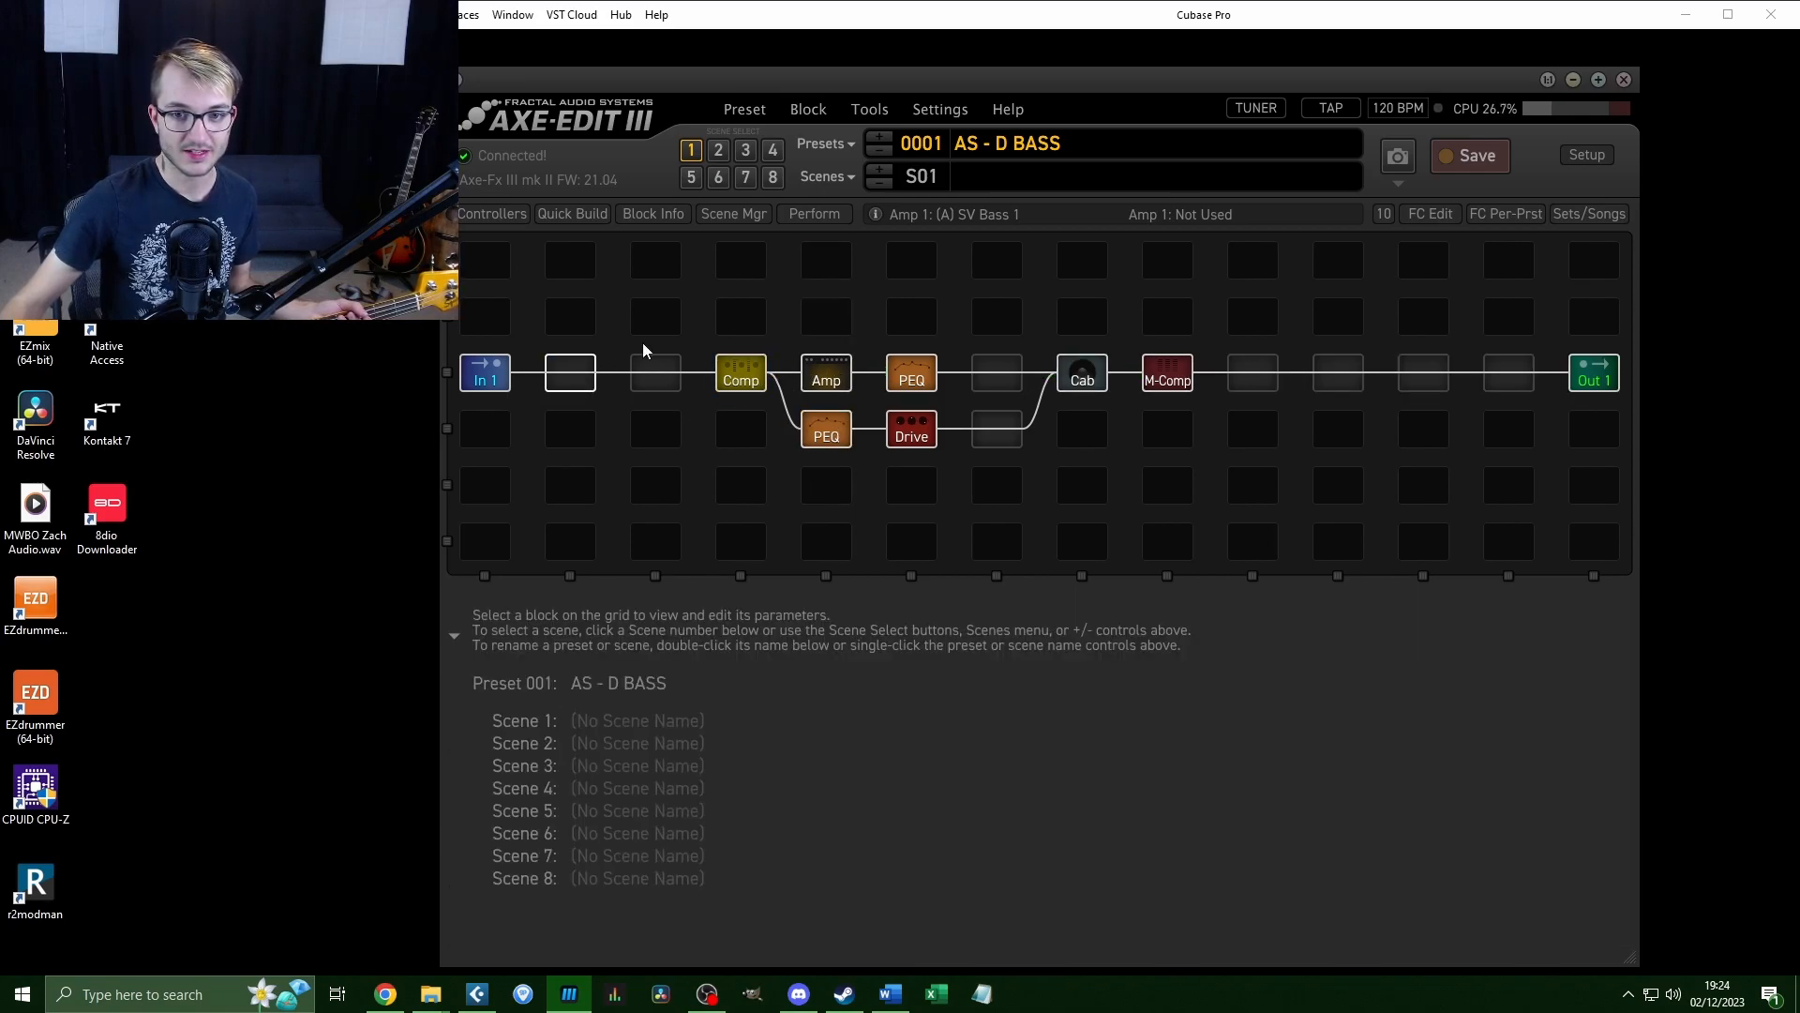
{"action": "left_click", "coordinate": [736, 368]}
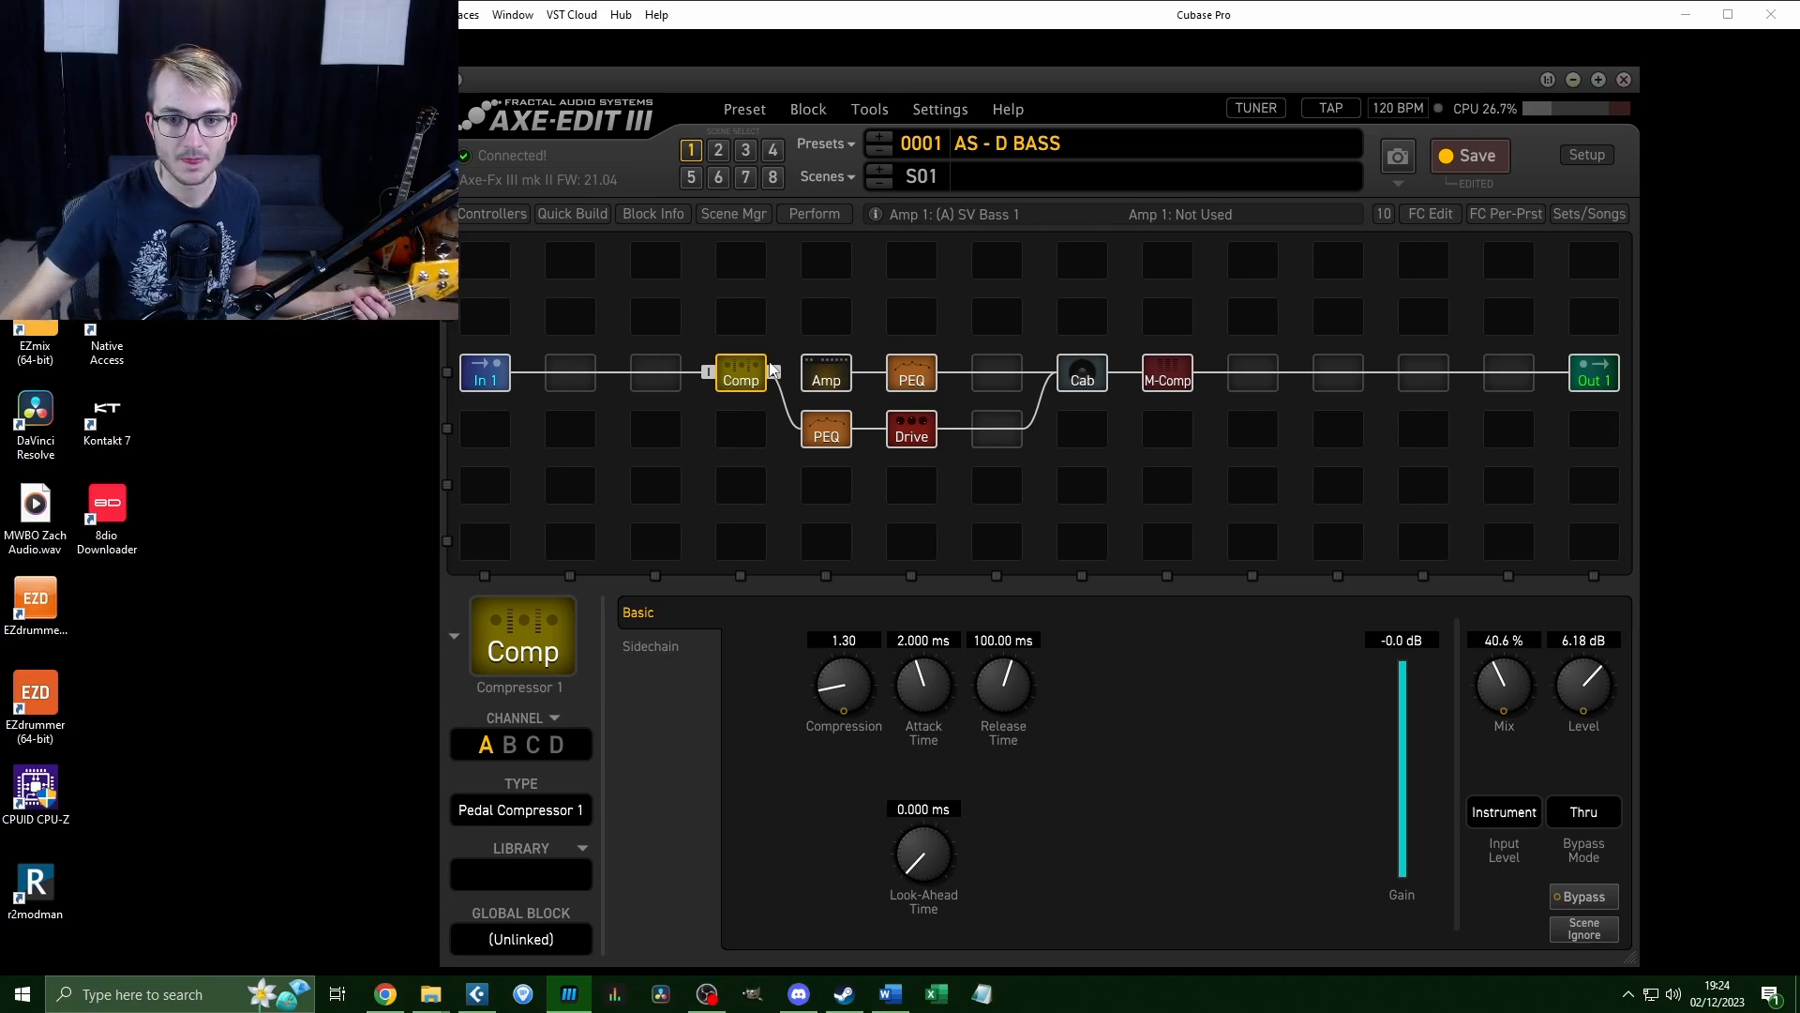
{"action": "left_click_drag", "start_coordinate": [775, 375], "coordinate": [832, 429]}
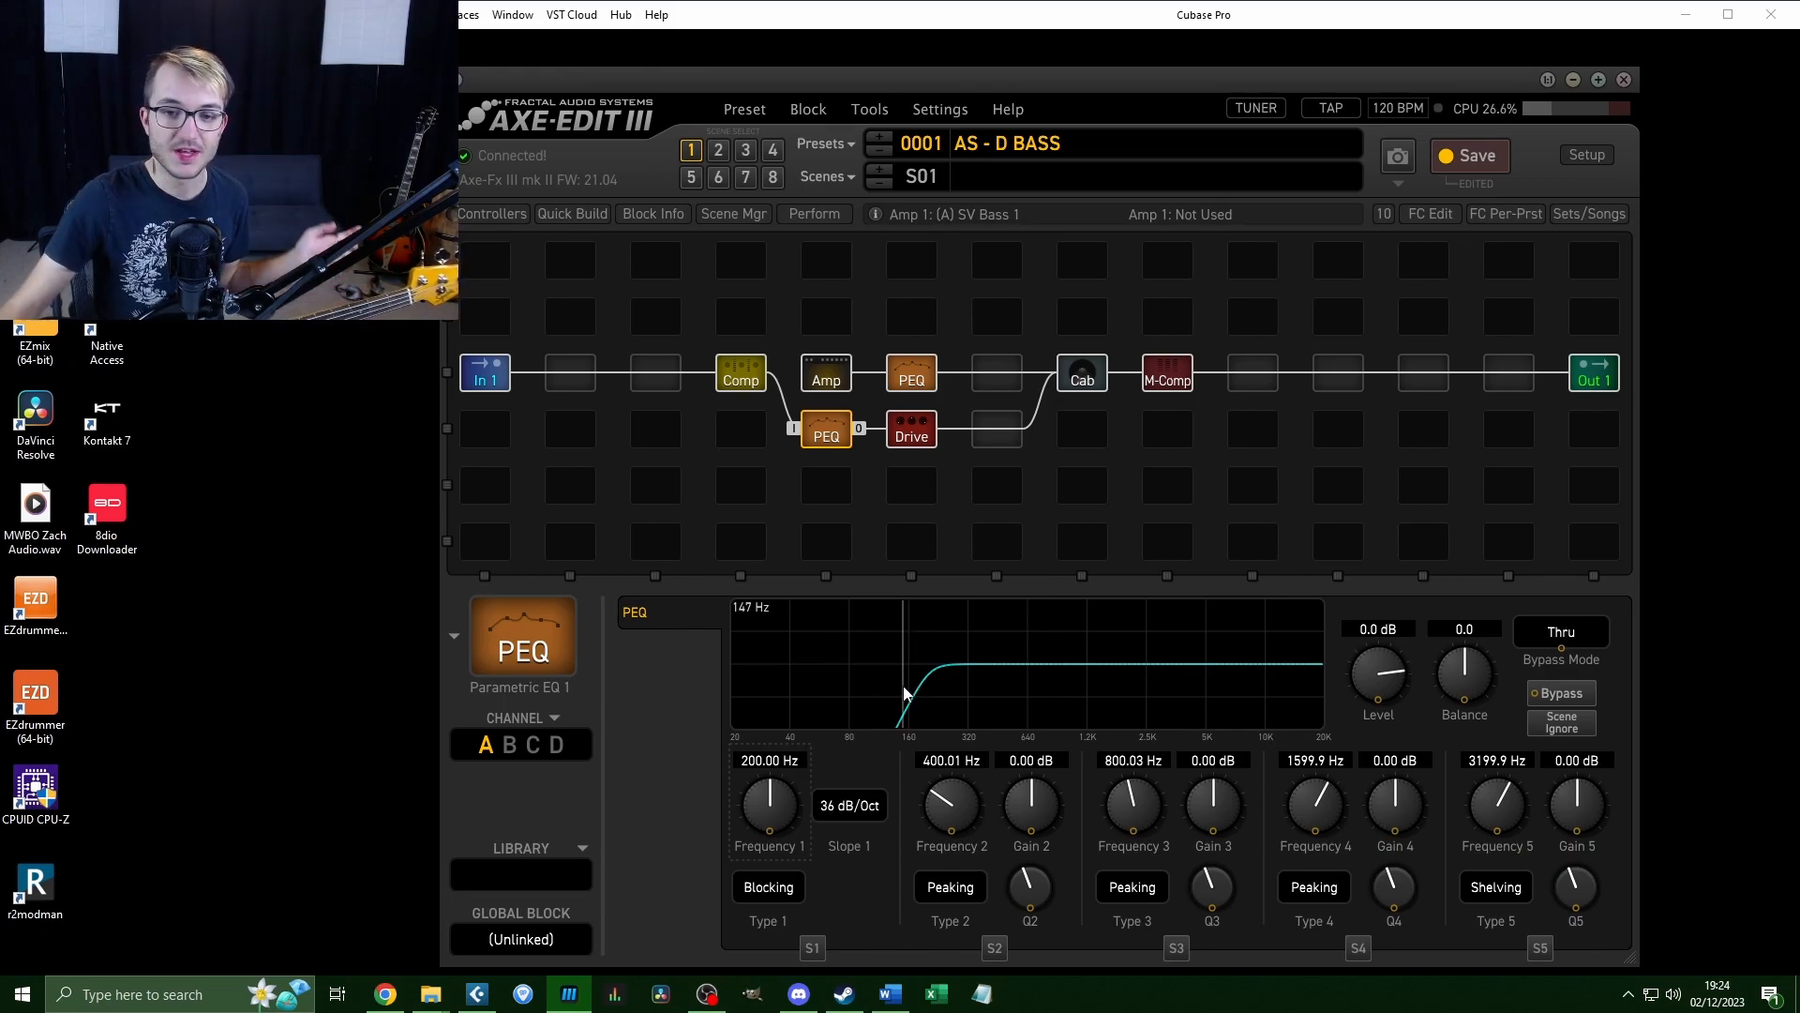
Examine the Blackglass 7K Drive block and the filter curves of the two PEQ blocks.
{"action": "left_click", "coordinate": [910, 434]}
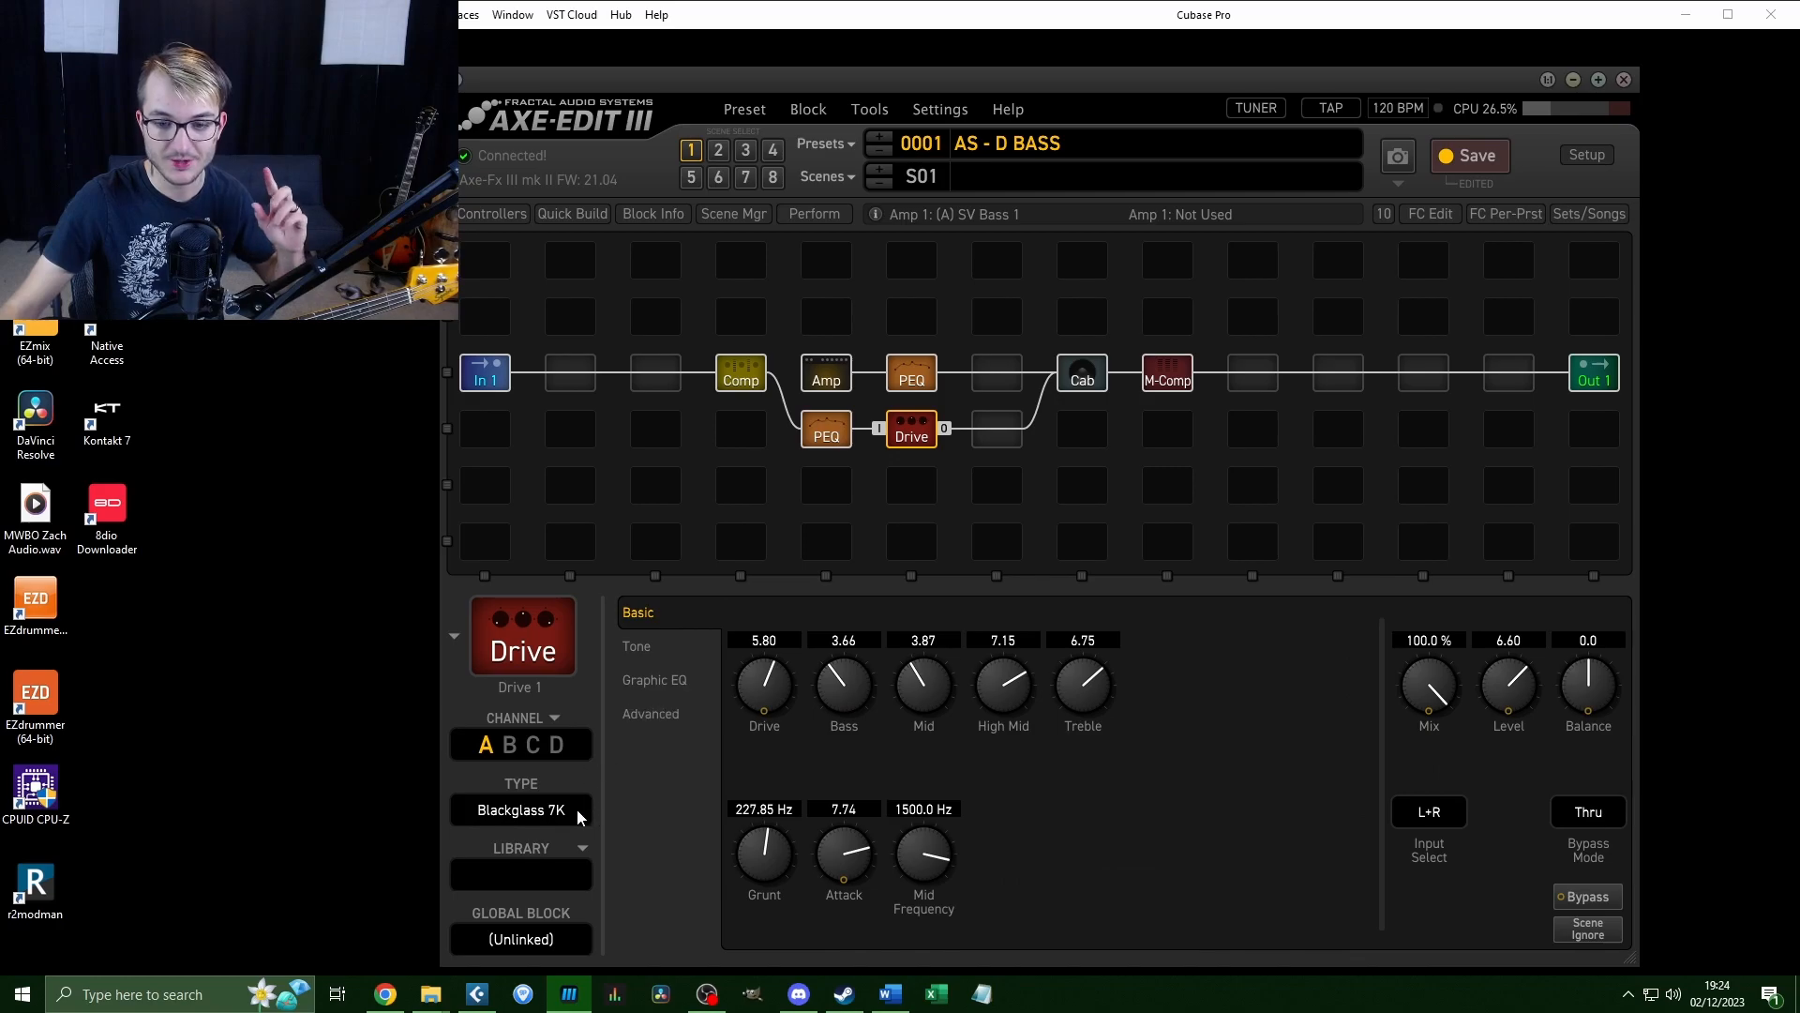
{"action": "left_click", "coordinate": [658, 786]}
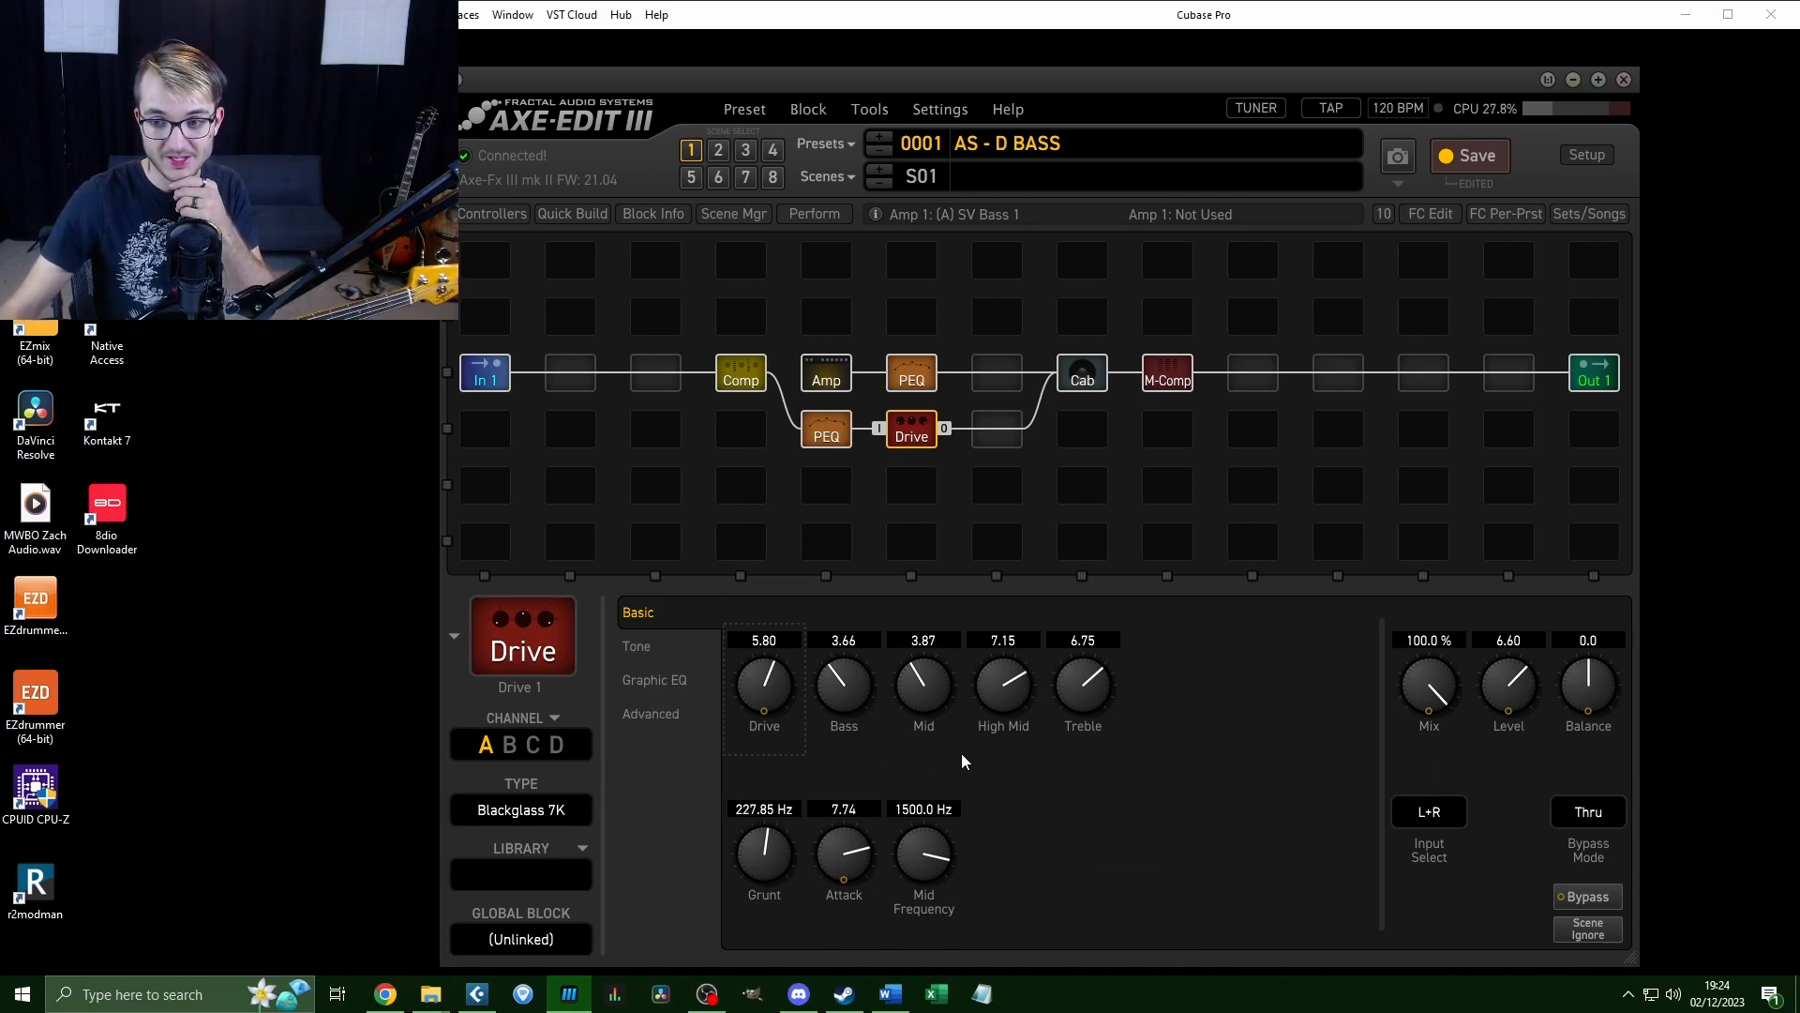
{"action": "left_click", "coordinate": [839, 440]}
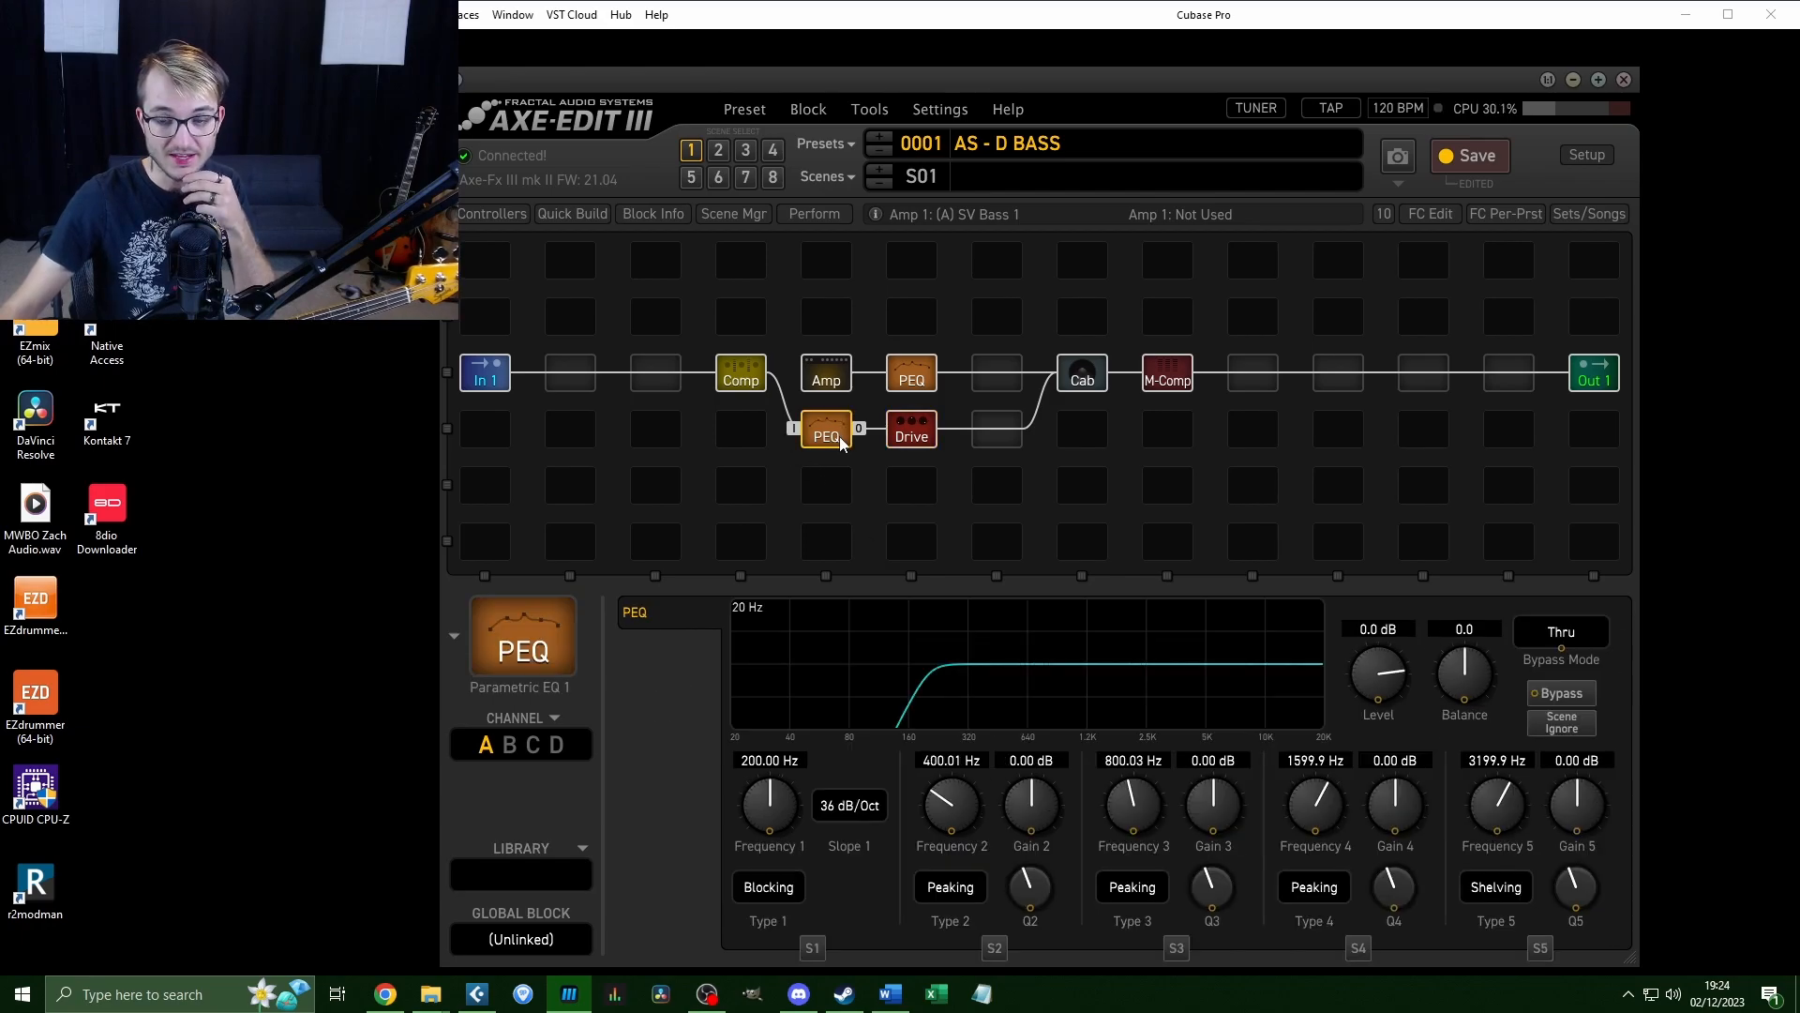
{"action": "left_click", "coordinate": [905, 385]}
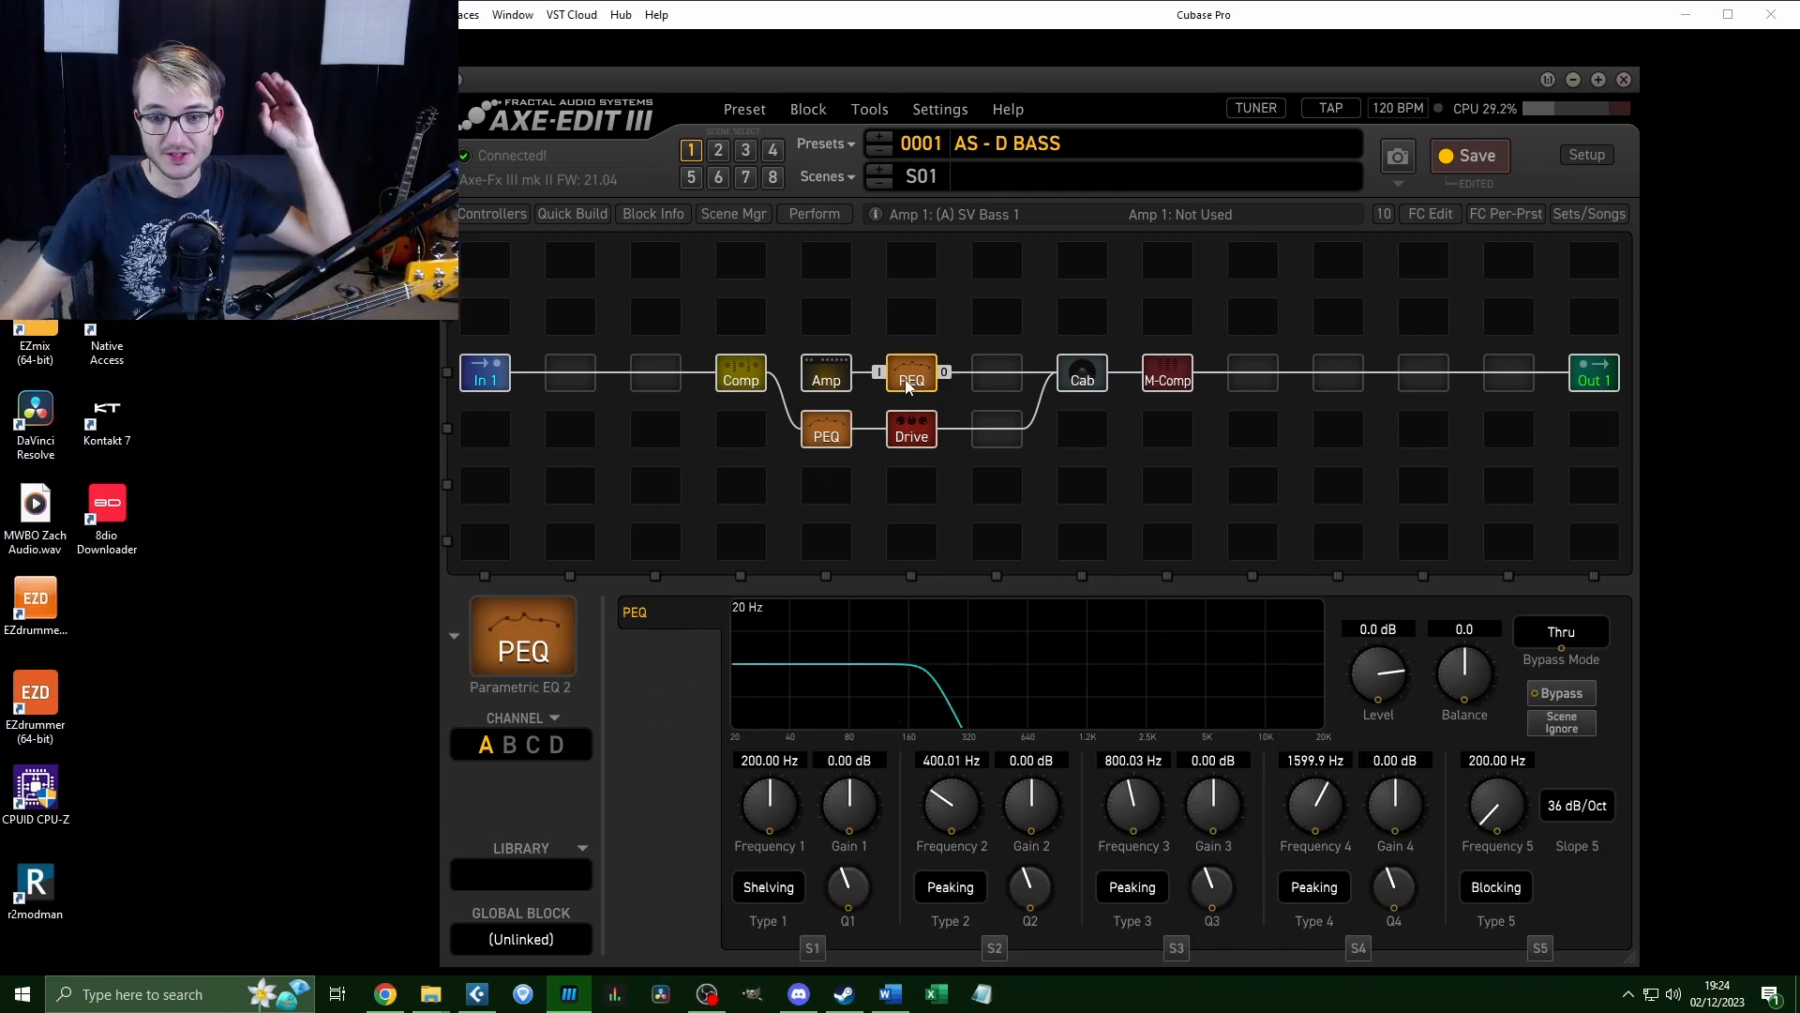
Feed only the Amp path from the Comp block, and restore its connection to the PEQ and Drive path.
{"action": "left_click_drag", "start_coordinate": [773, 372], "coordinate": [792, 430]}
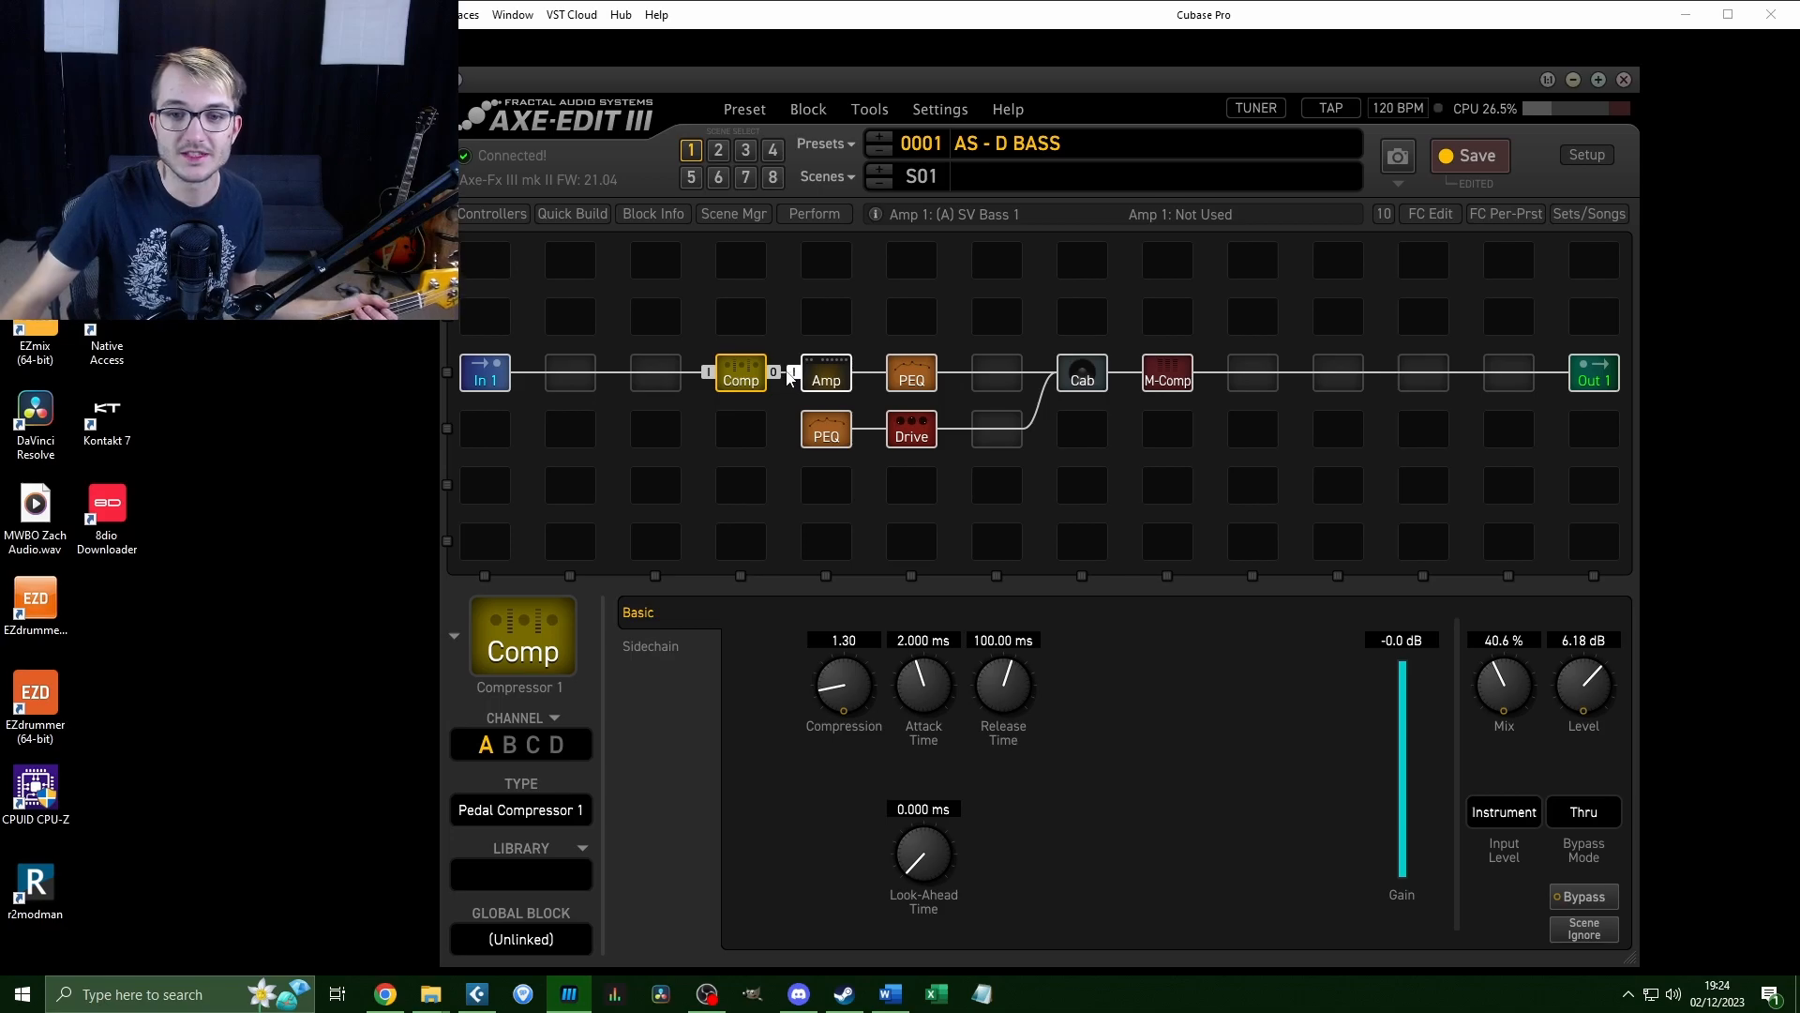
{"action": "left_click_drag", "start_coordinate": [790, 370], "coordinate": [799, 436]}
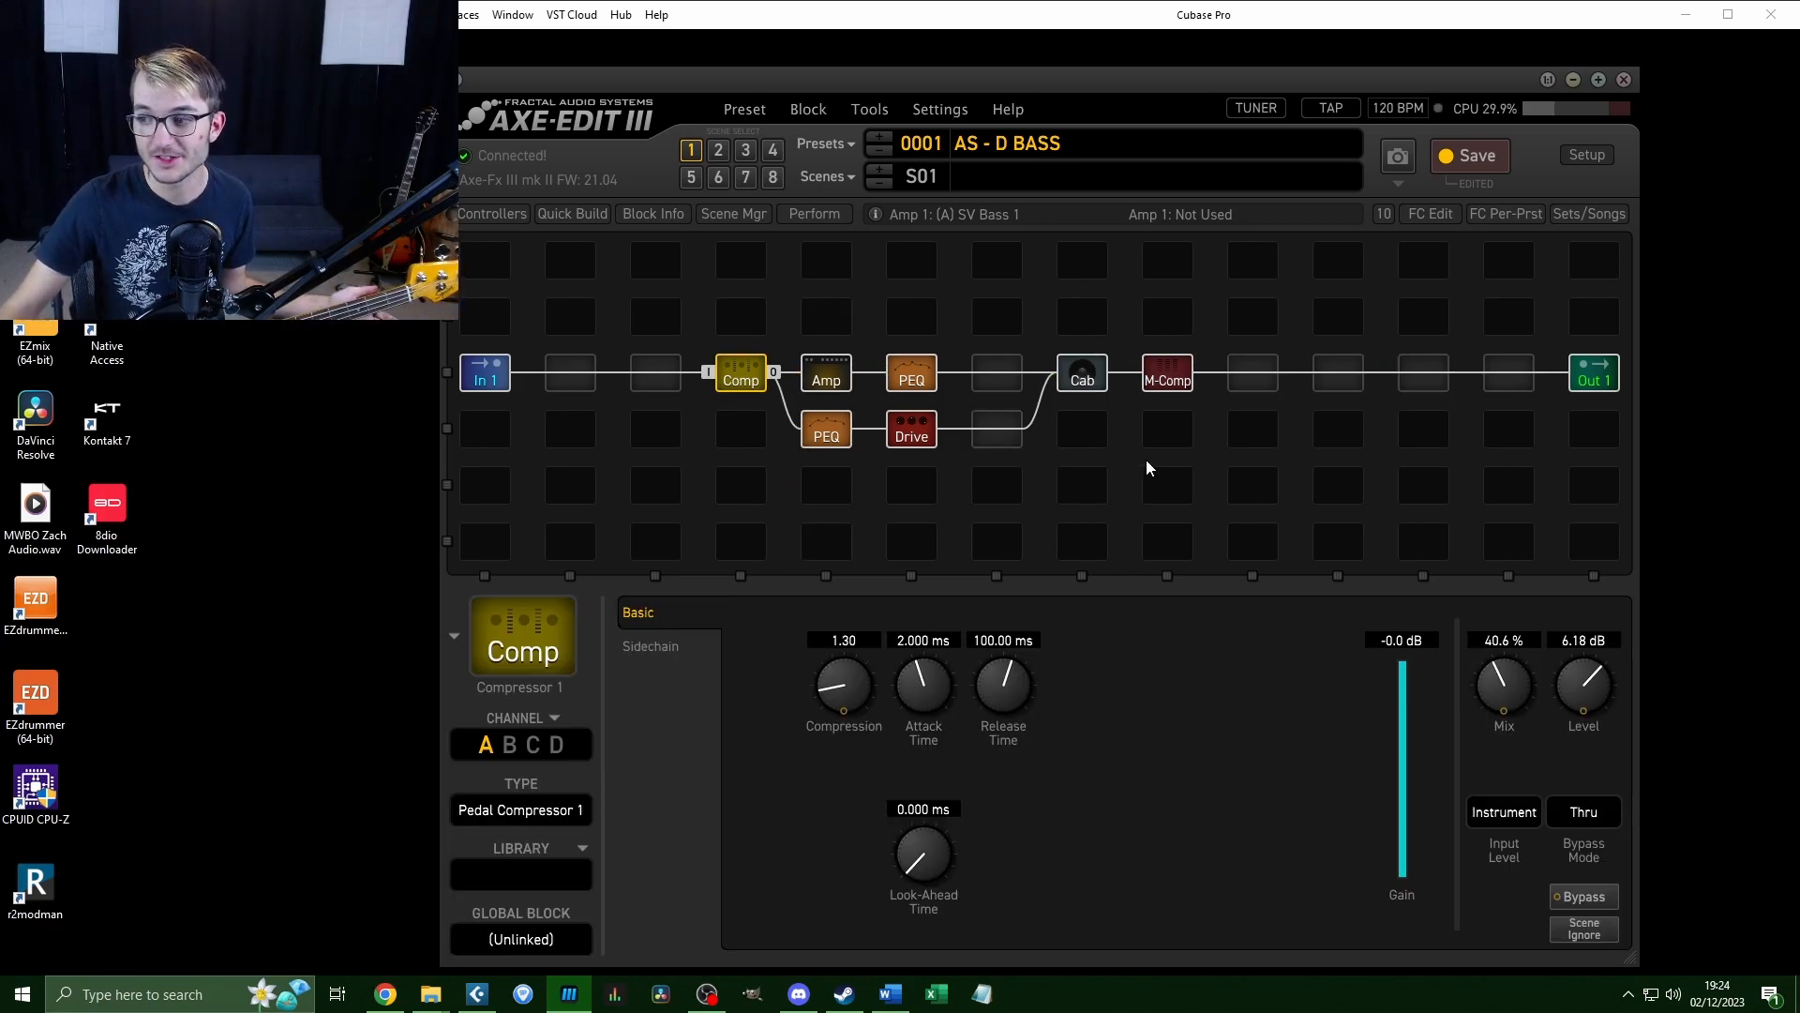
Compare the filter curve of the PEQ after the Amp with that of the PEQ before the Drive.
{"action": "left_click", "coordinate": [912, 375]}
{"action": "left_click", "coordinate": [847, 431]}
{"action": "left_click", "coordinate": [912, 377]}
{"action": "left_click", "coordinate": [832, 435]}
{"action": "left_click", "coordinate": [912, 377]}
{"action": "left_click", "coordinate": [821, 441]}
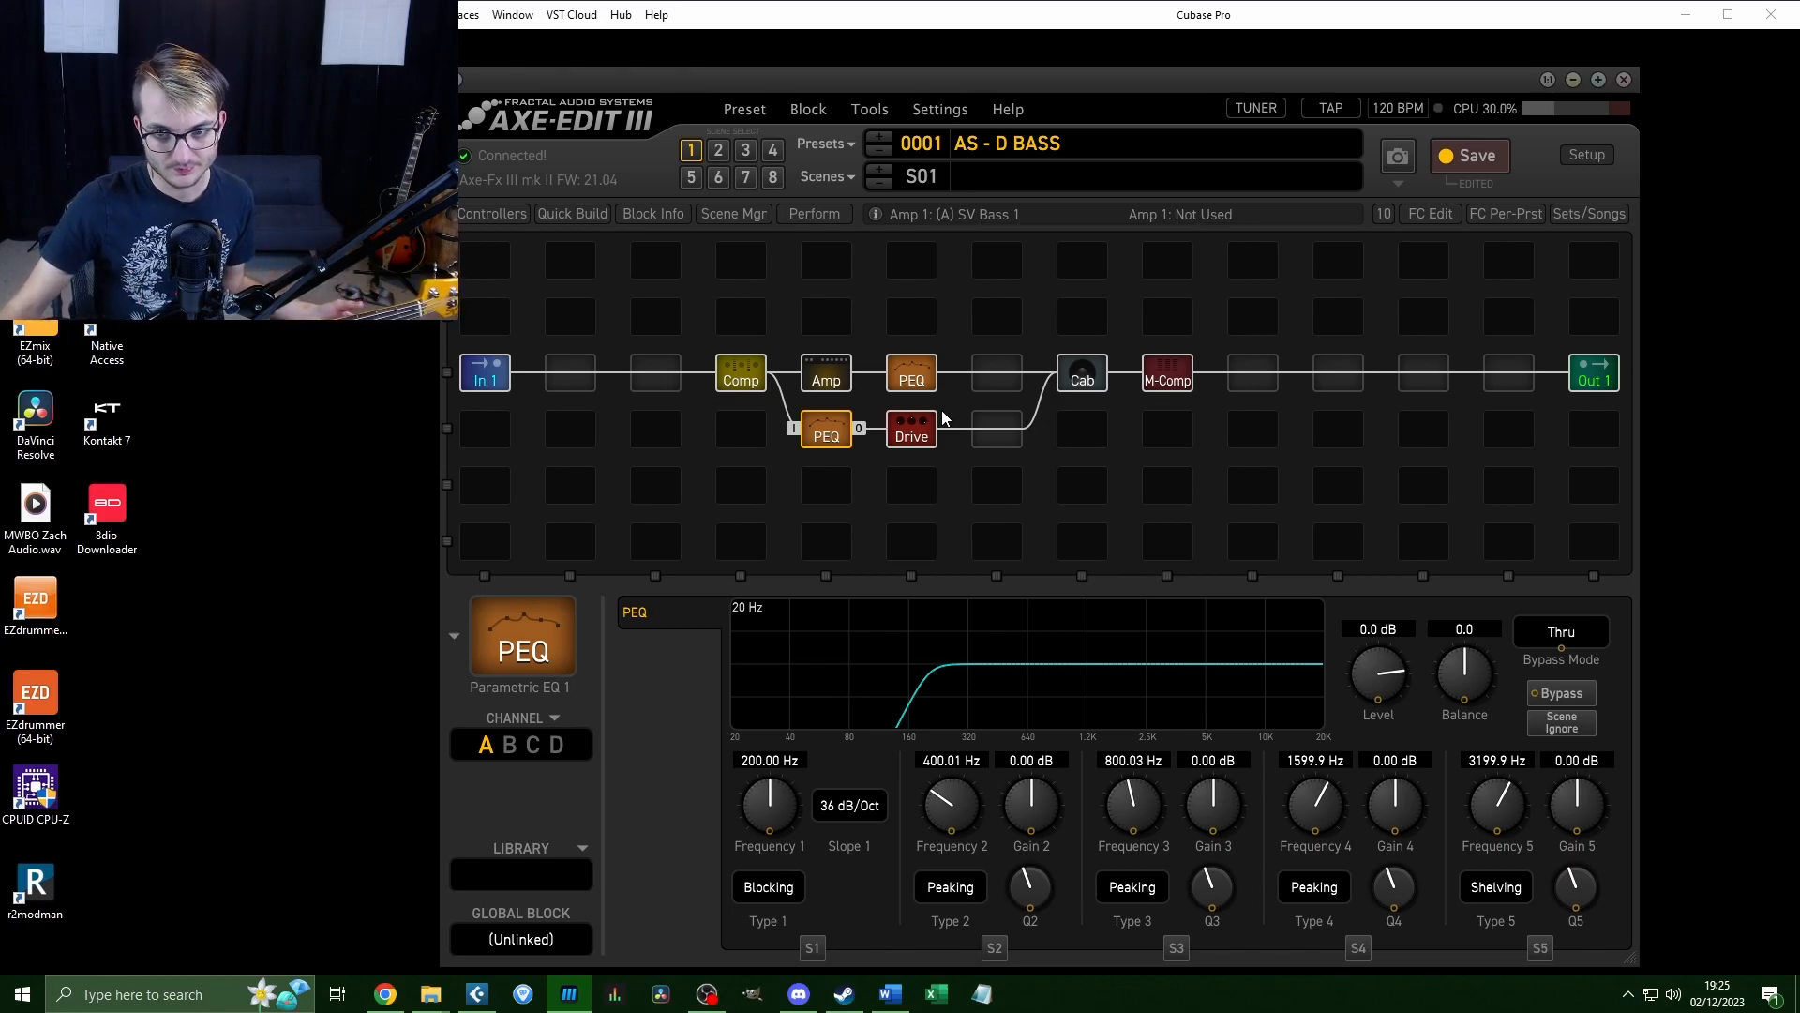
Trace both parallel paths of the AS - D BASS preset through the Amp, PEQ, Drive and Cab block settings.
{"action": "left_click", "coordinate": [912, 431]}
{"action": "left_click", "coordinate": [822, 379]}
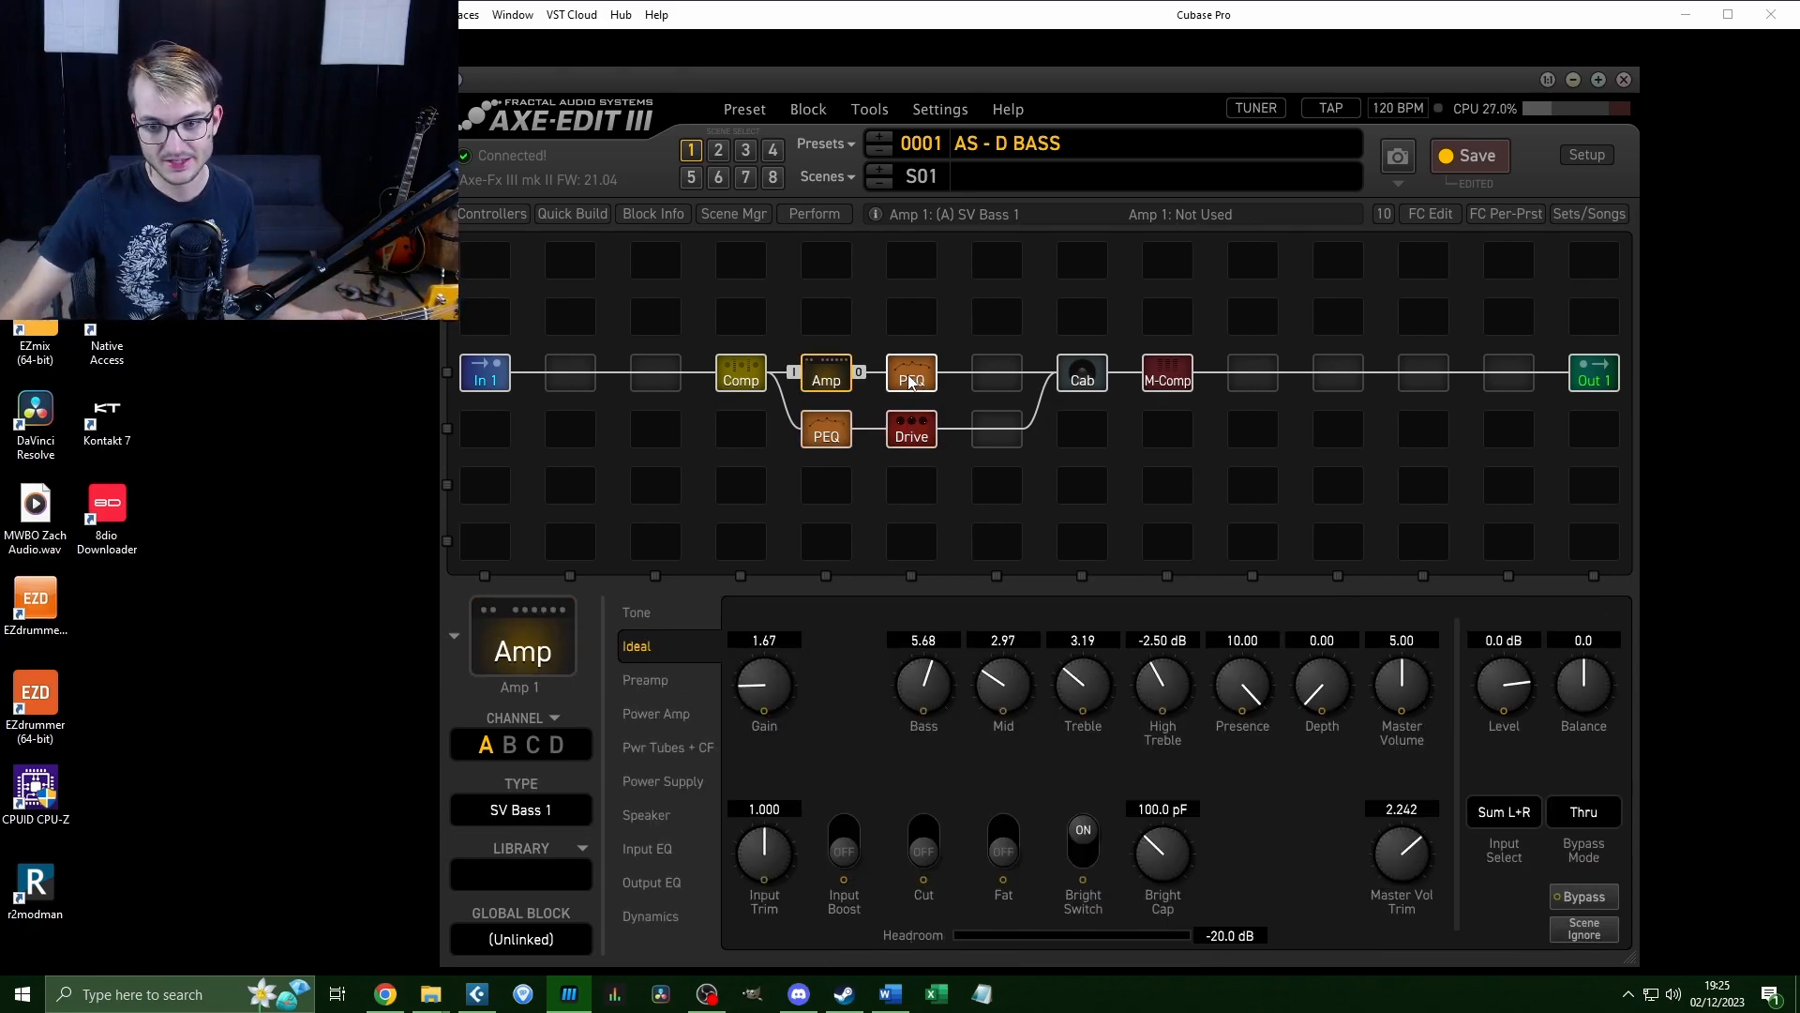
{"action": "left_click", "coordinate": [922, 378]}
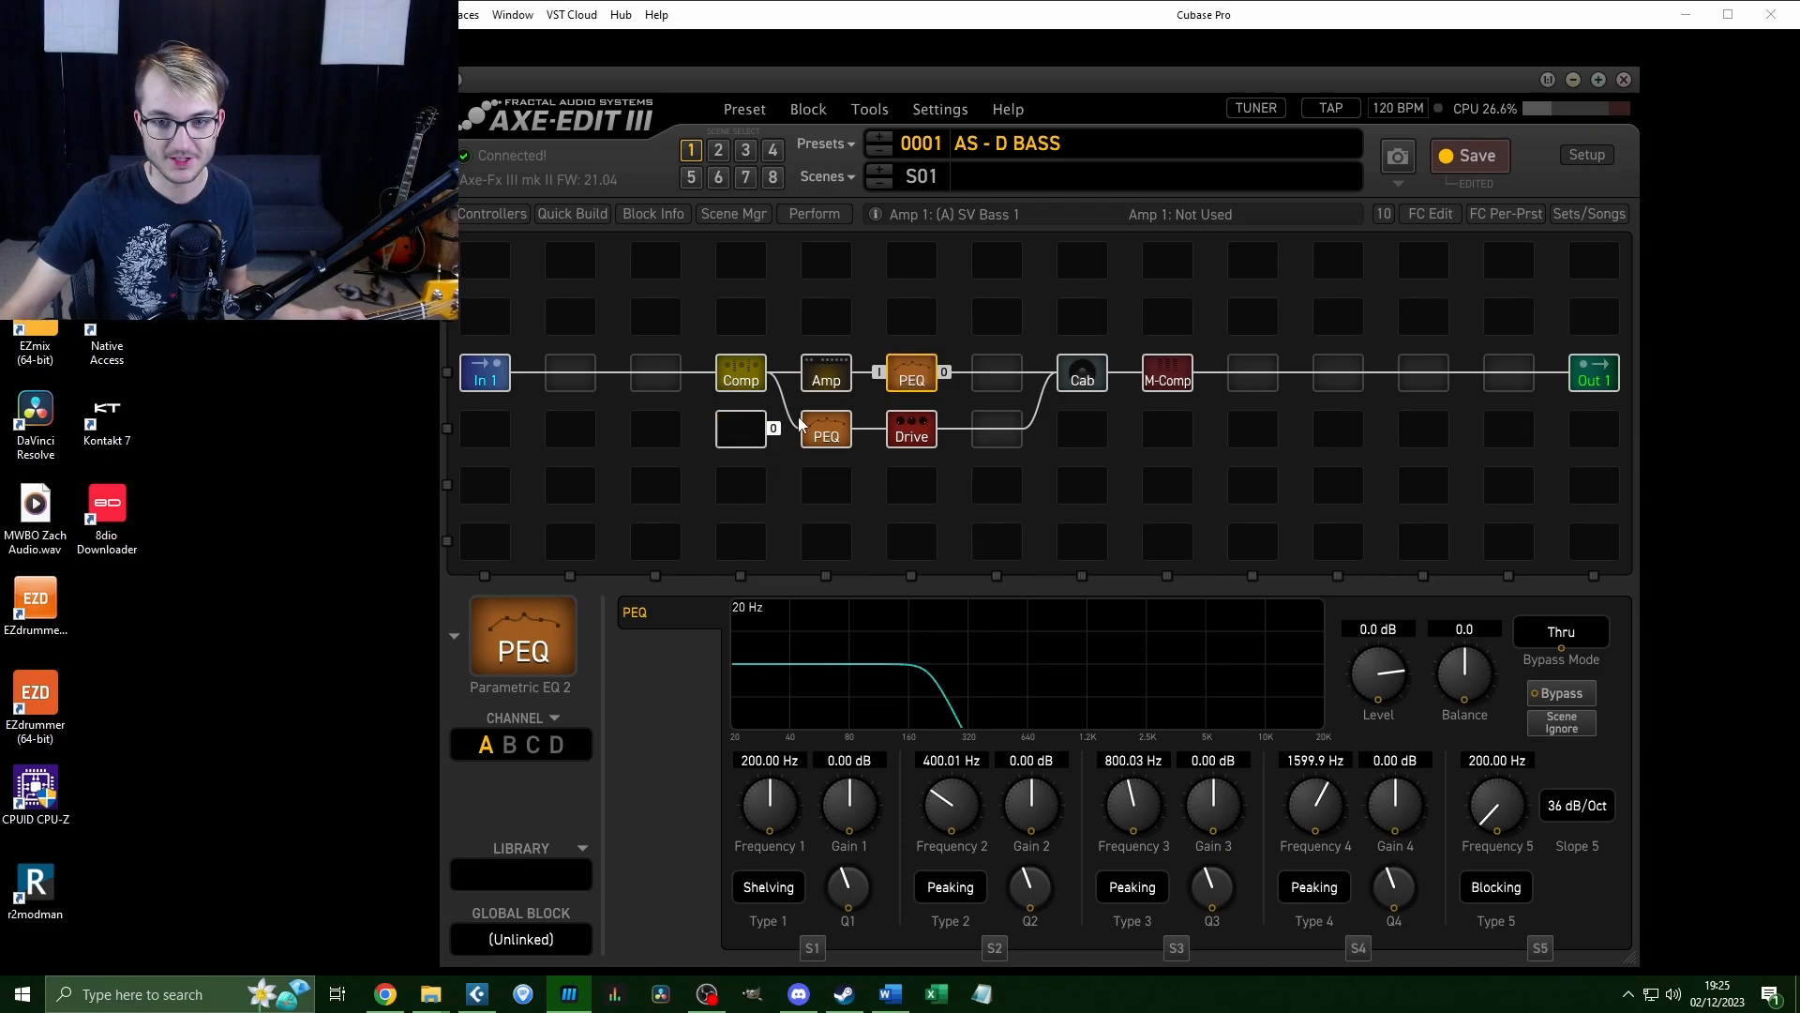
{"action": "left_click", "coordinate": [825, 431]}
{"action": "left_click", "coordinate": [915, 432]}
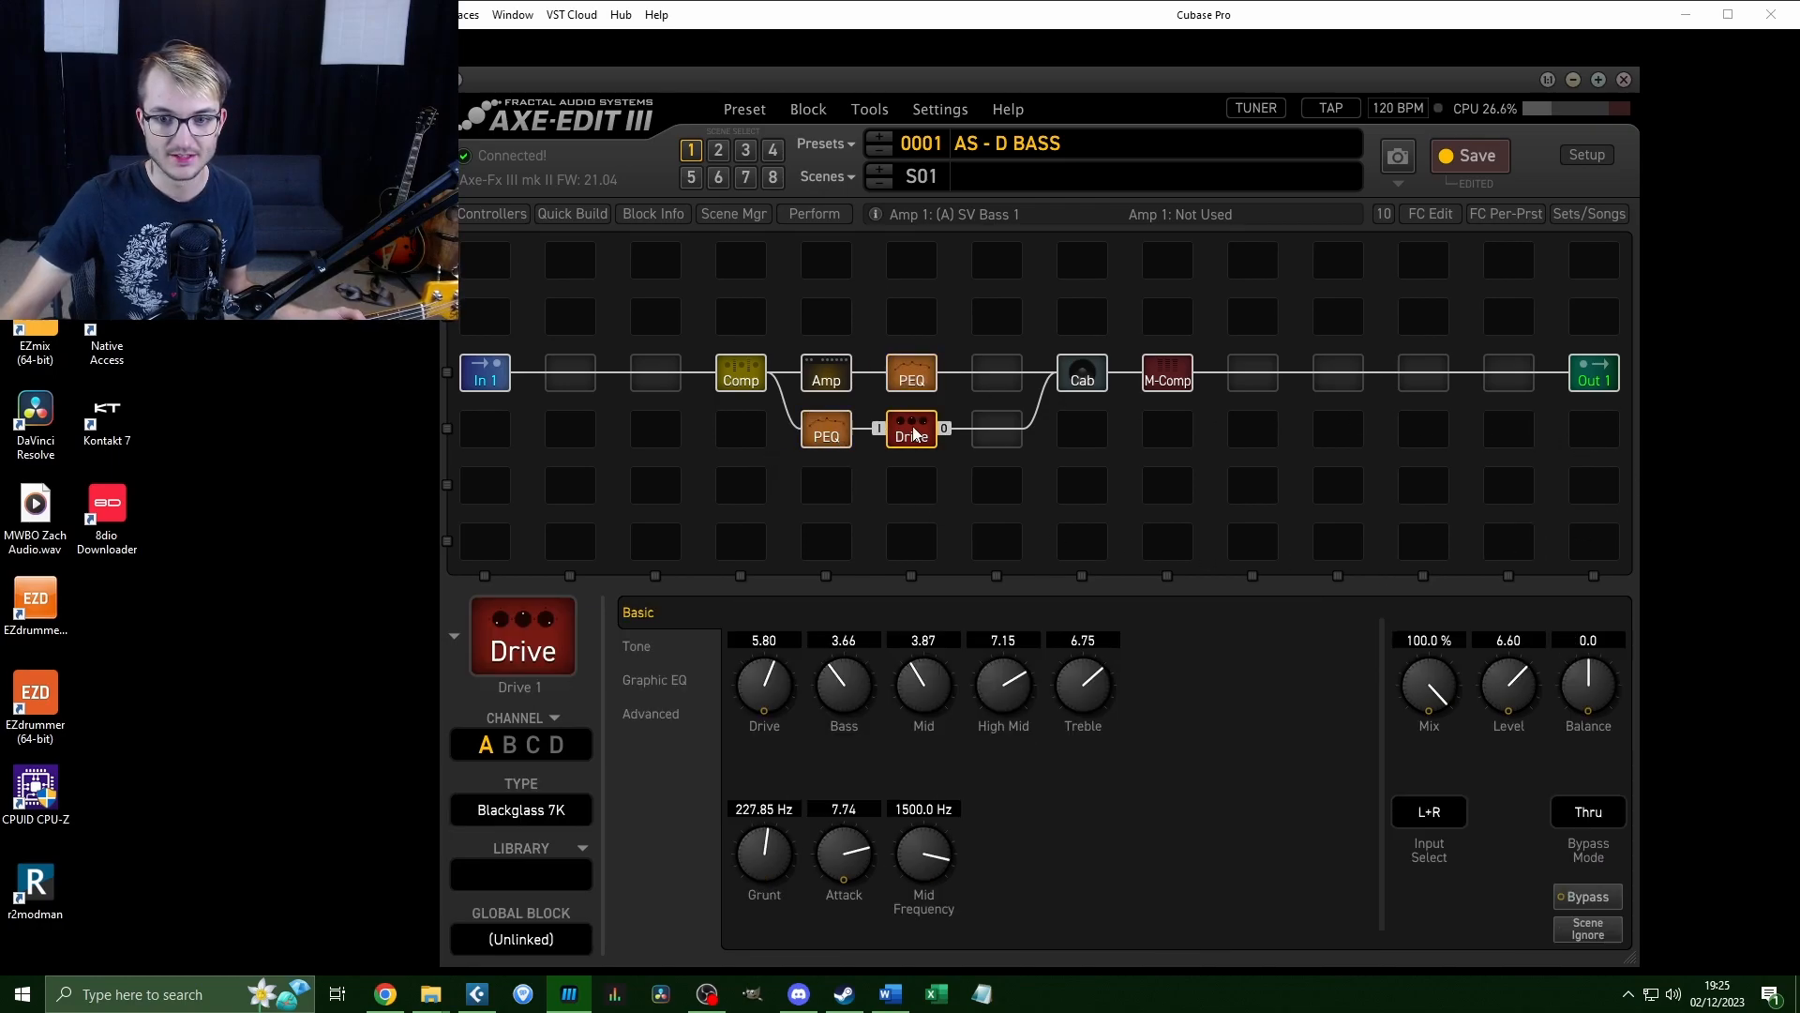
{"action": "left_click", "coordinate": [1083, 379]}
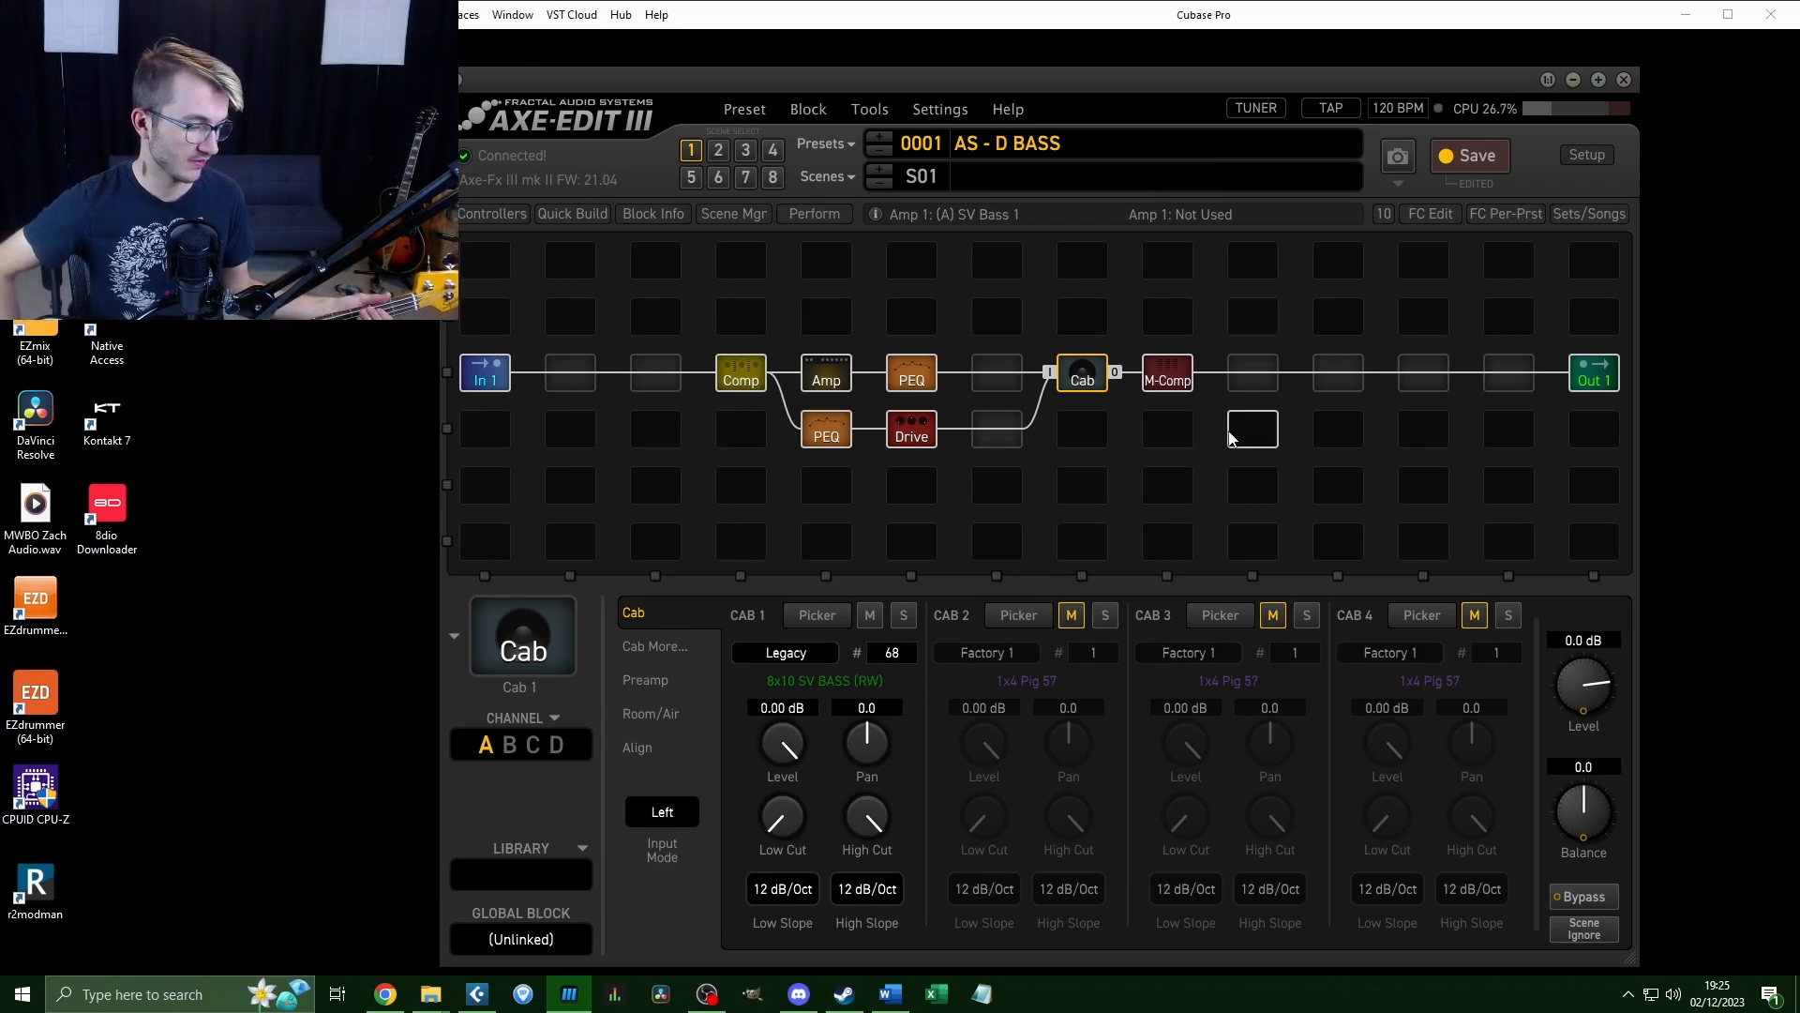
Set the low band ratio of the M-Comp block to 4.886 and save the AS - D BASS preset.
{"action": "left_click", "coordinate": [1168, 376]}
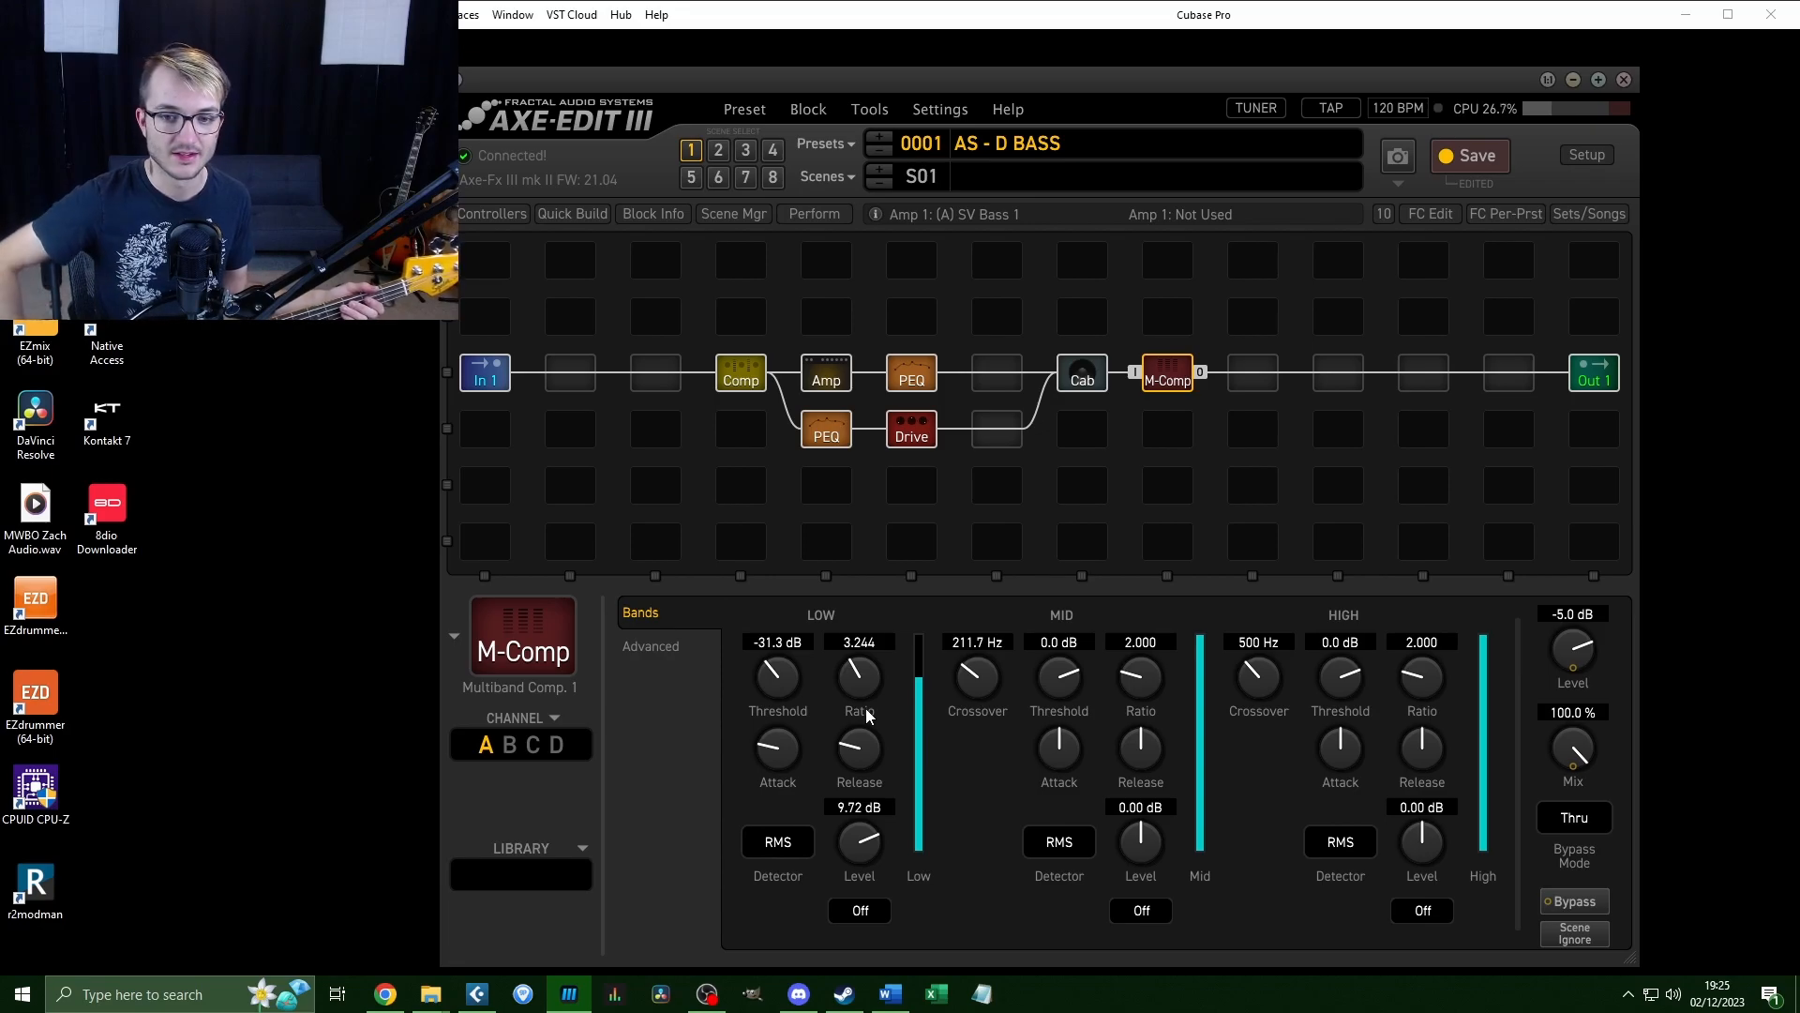
{"action": "left_click_drag", "start_coordinate": [859, 675], "coordinate": [863, 550]}
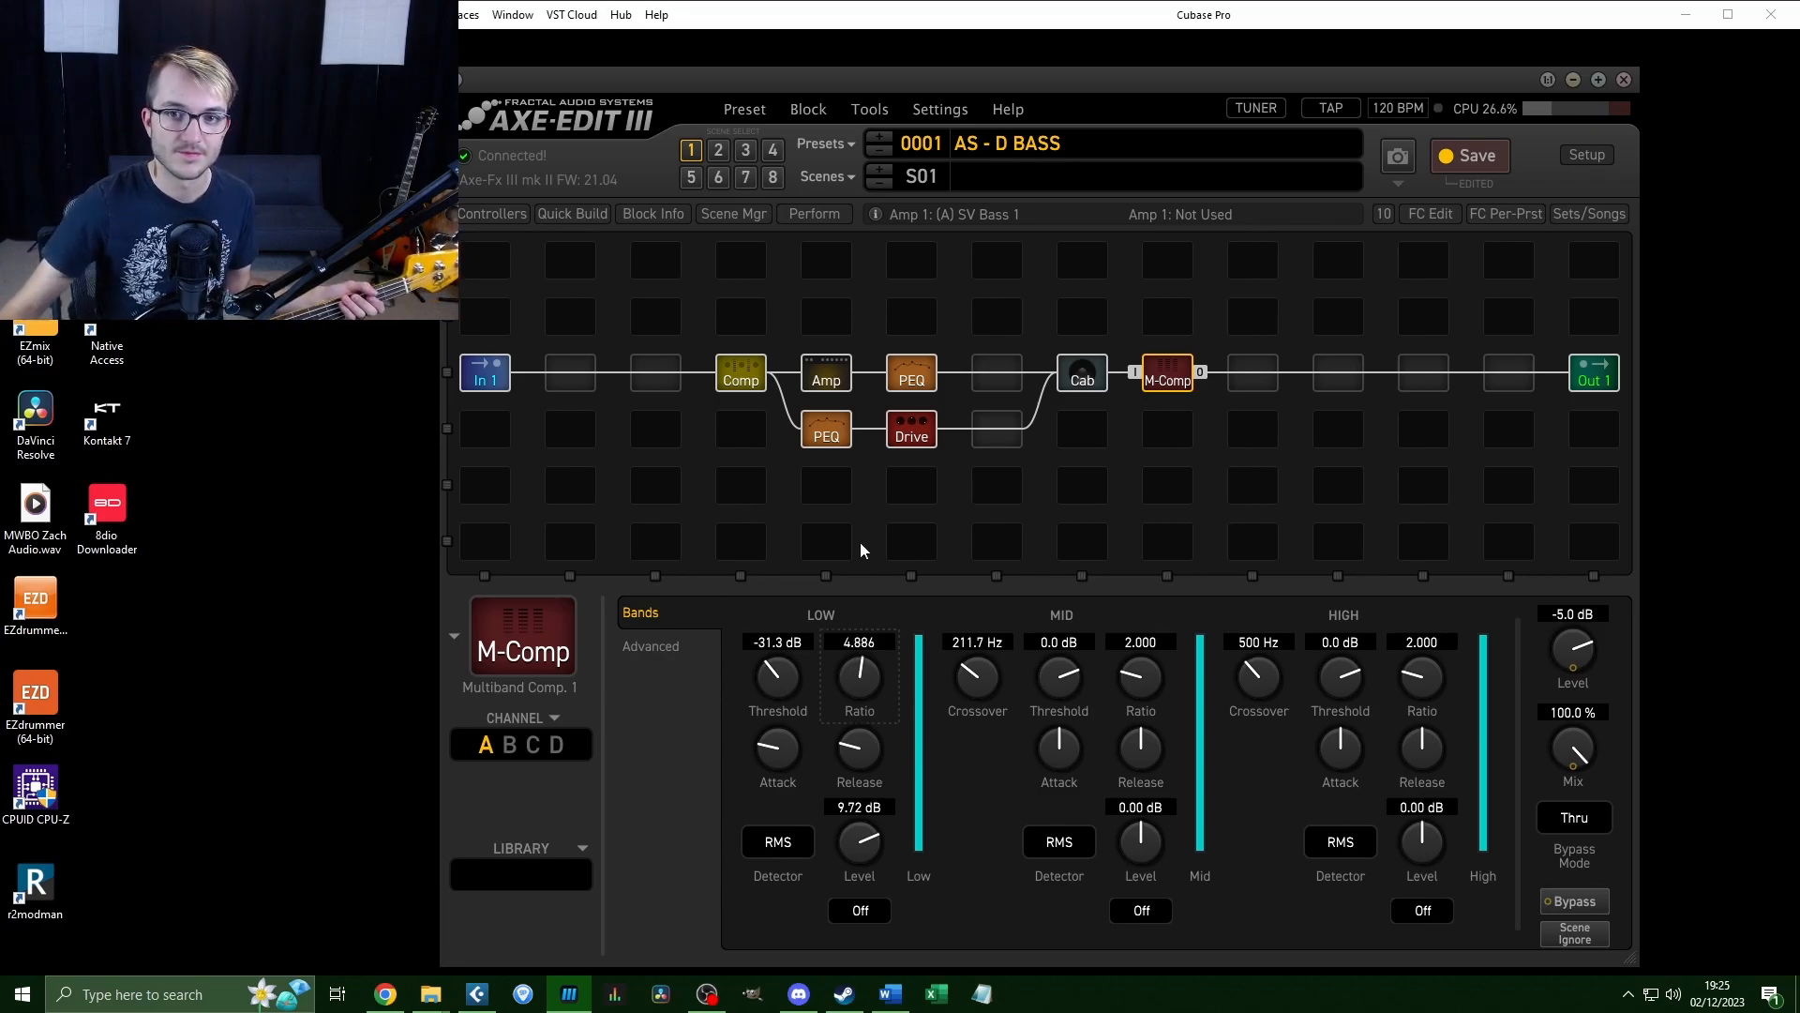
{"action": "left_click", "coordinate": [1444, 156]}
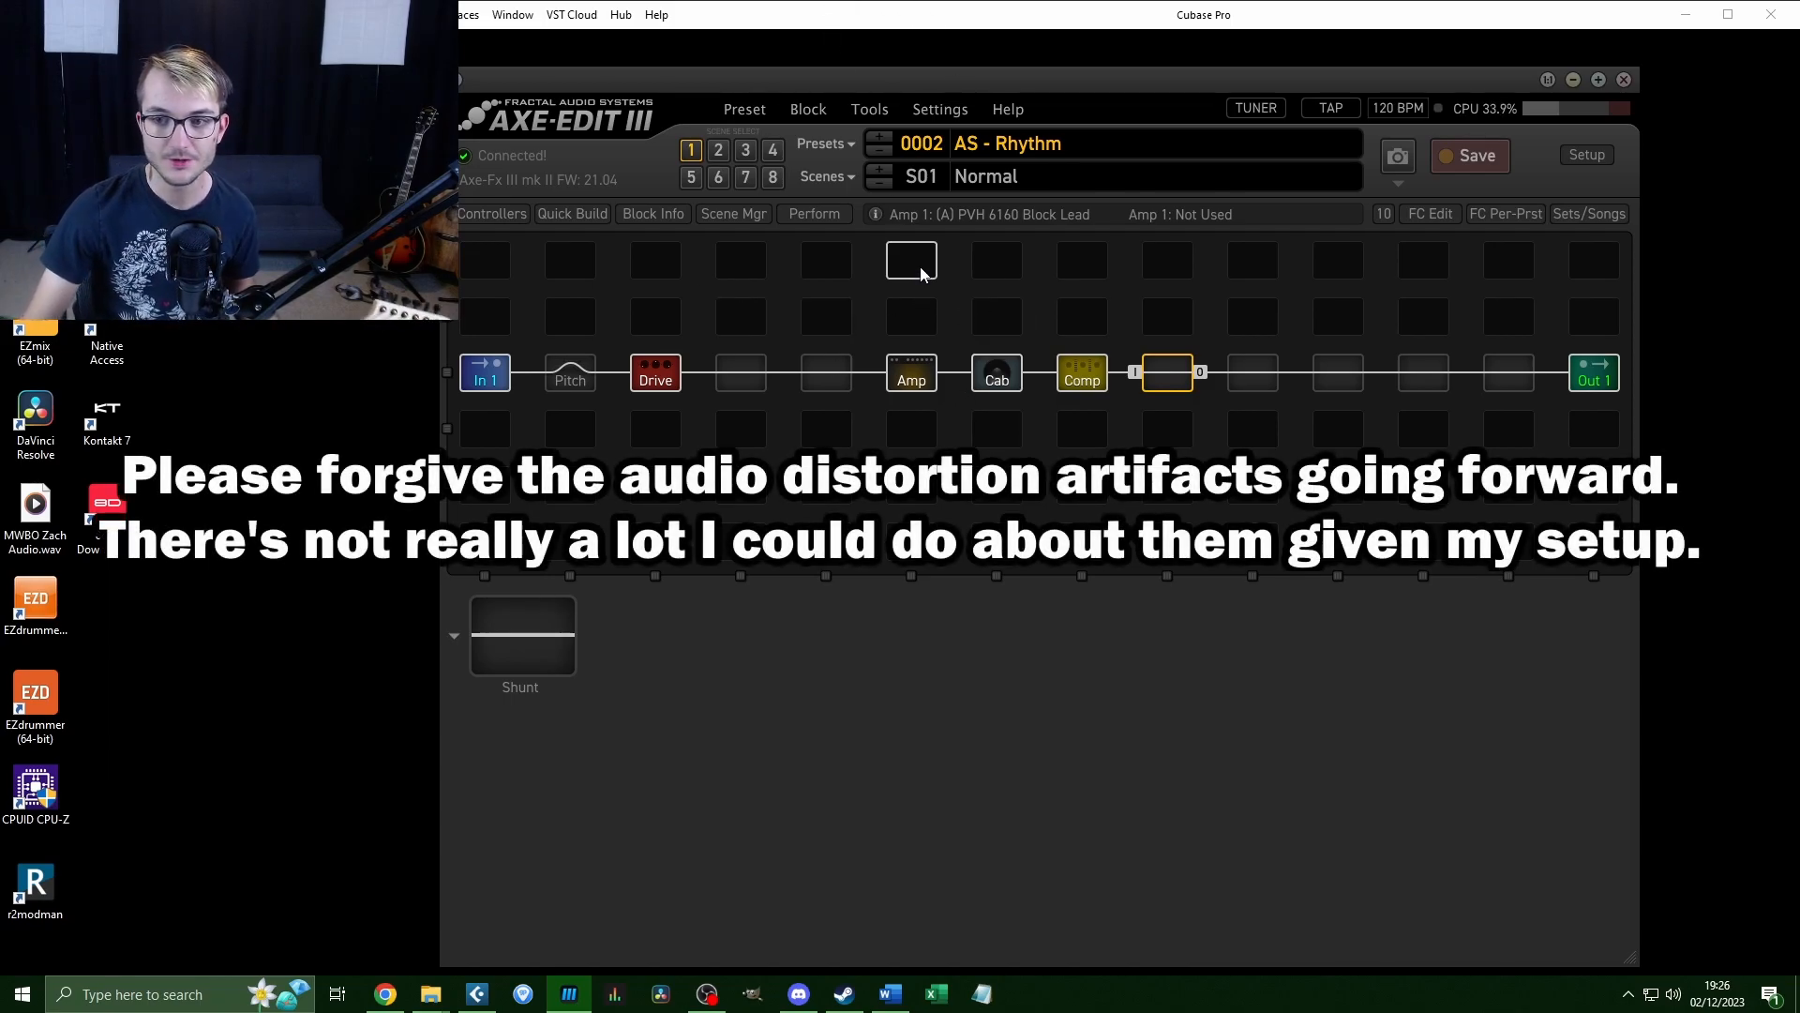
Compare the Normal and Octaver scenes of the AS - Rhythm preset and examine the Pitch block's settings, ending on Normal.
{"action": "left_click", "coordinate": [714, 152]}
{"action": "left_click", "coordinate": [691, 150]}
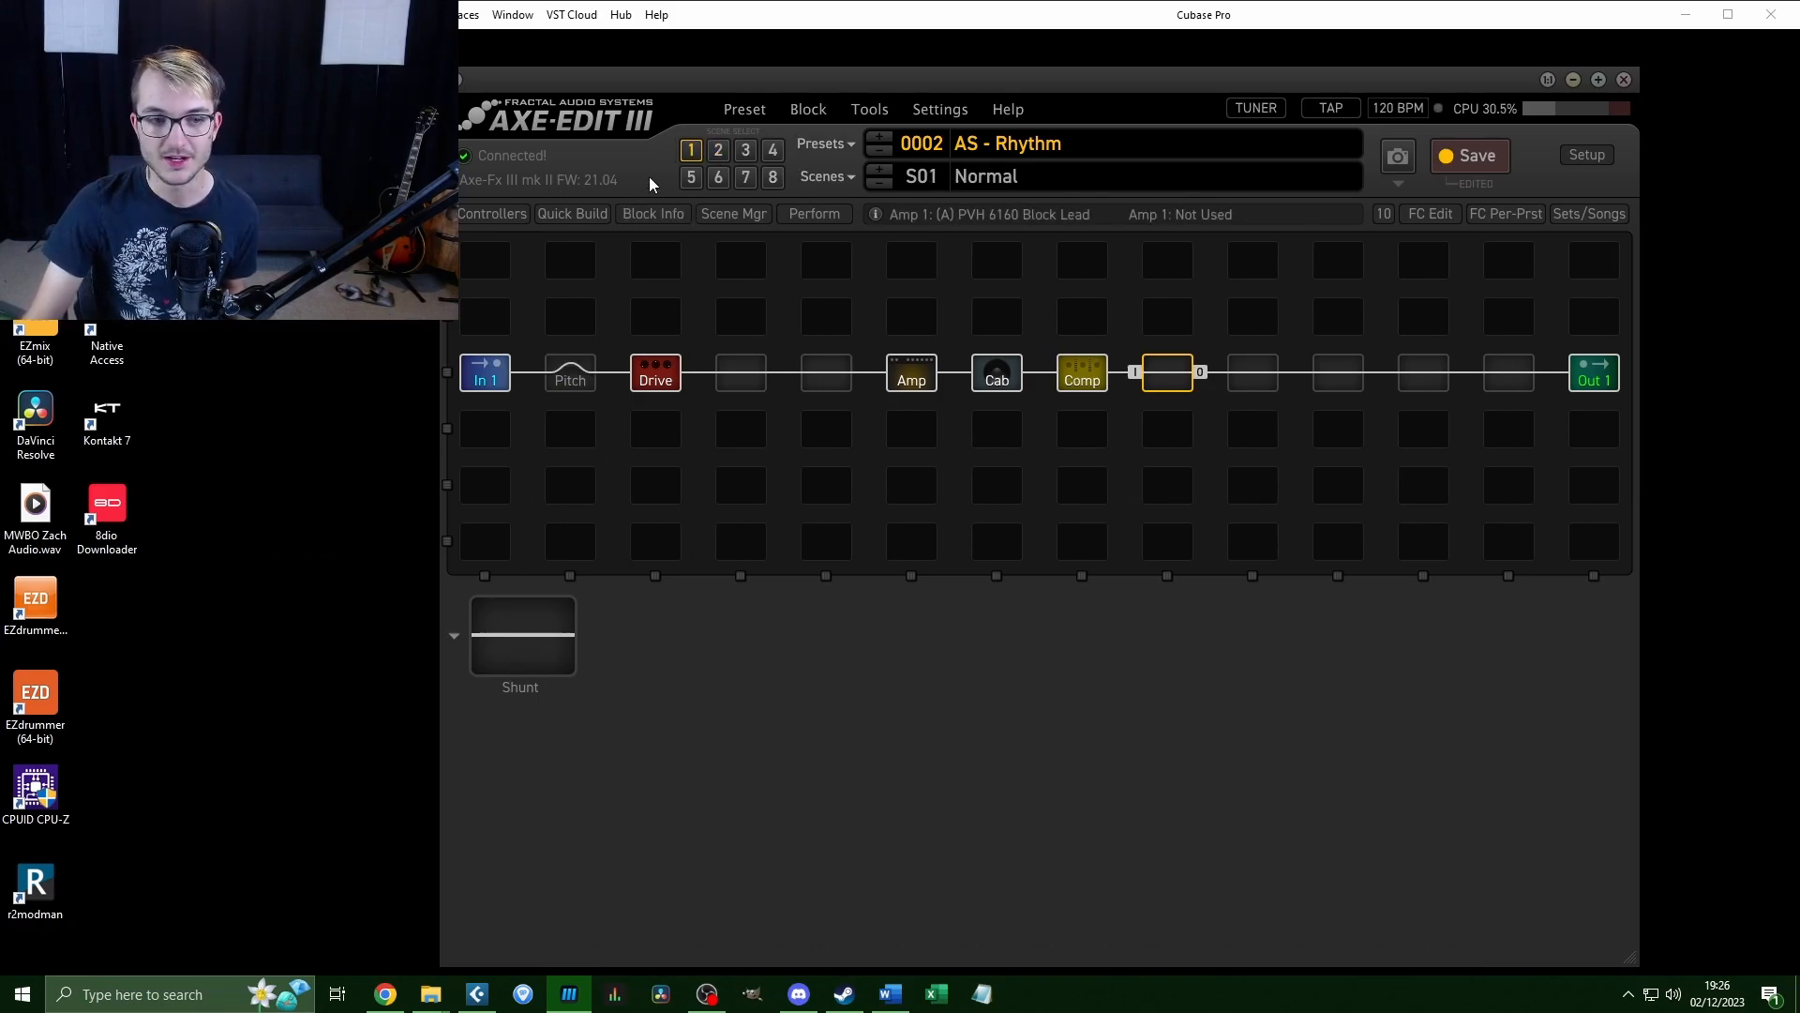
{"action": "left_click", "coordinate": [717, 151]}
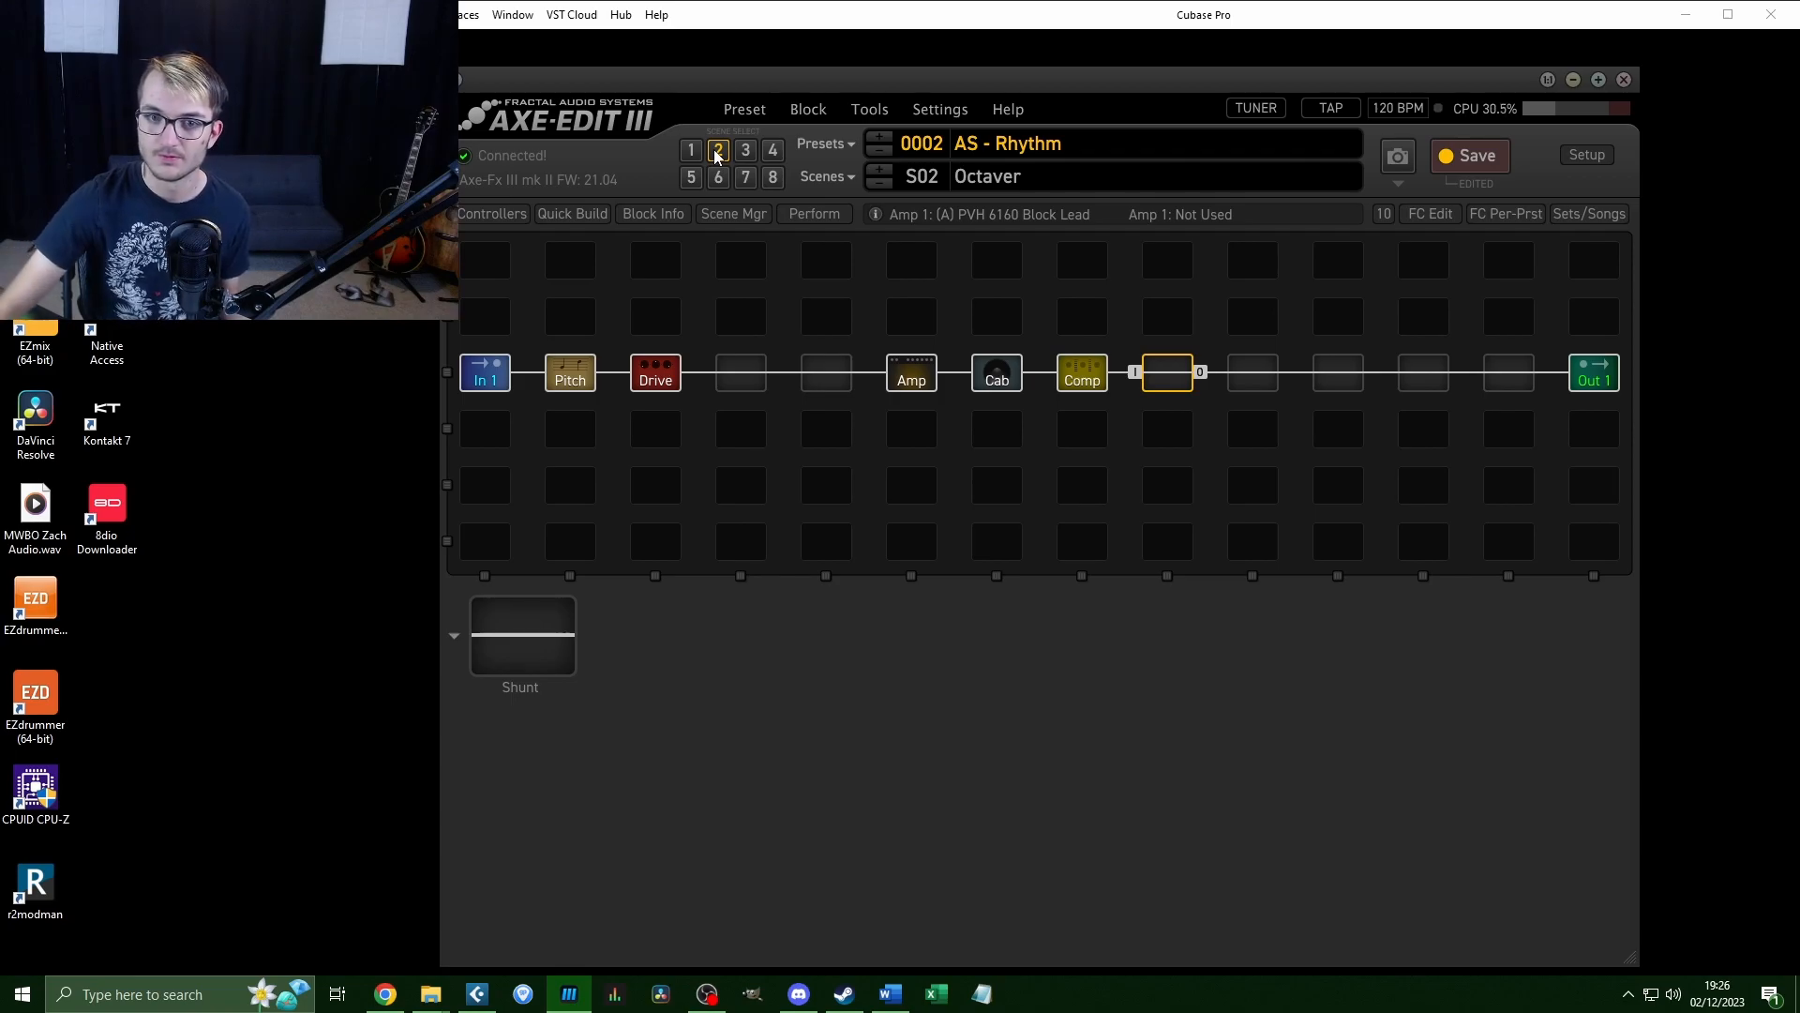
{"action": "left_click", "coordinate": [689, 150]}
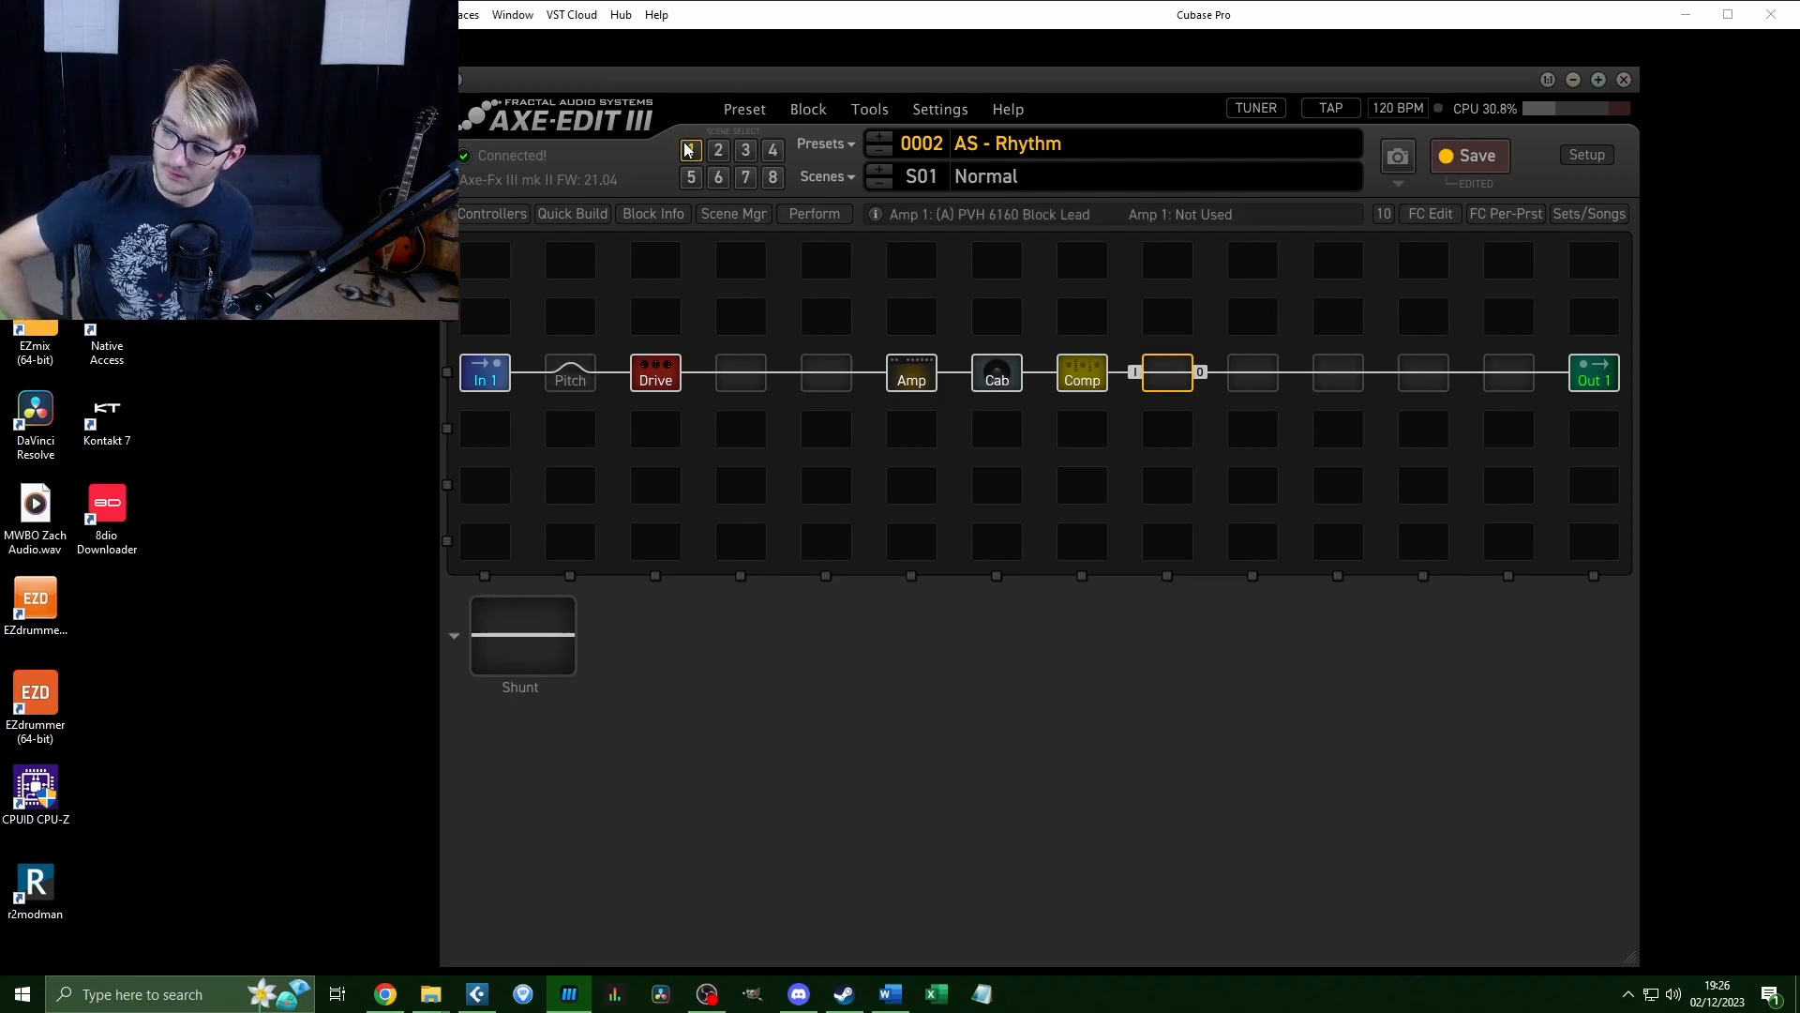
{"action": "left_click", "coordinate": [717, 150]}
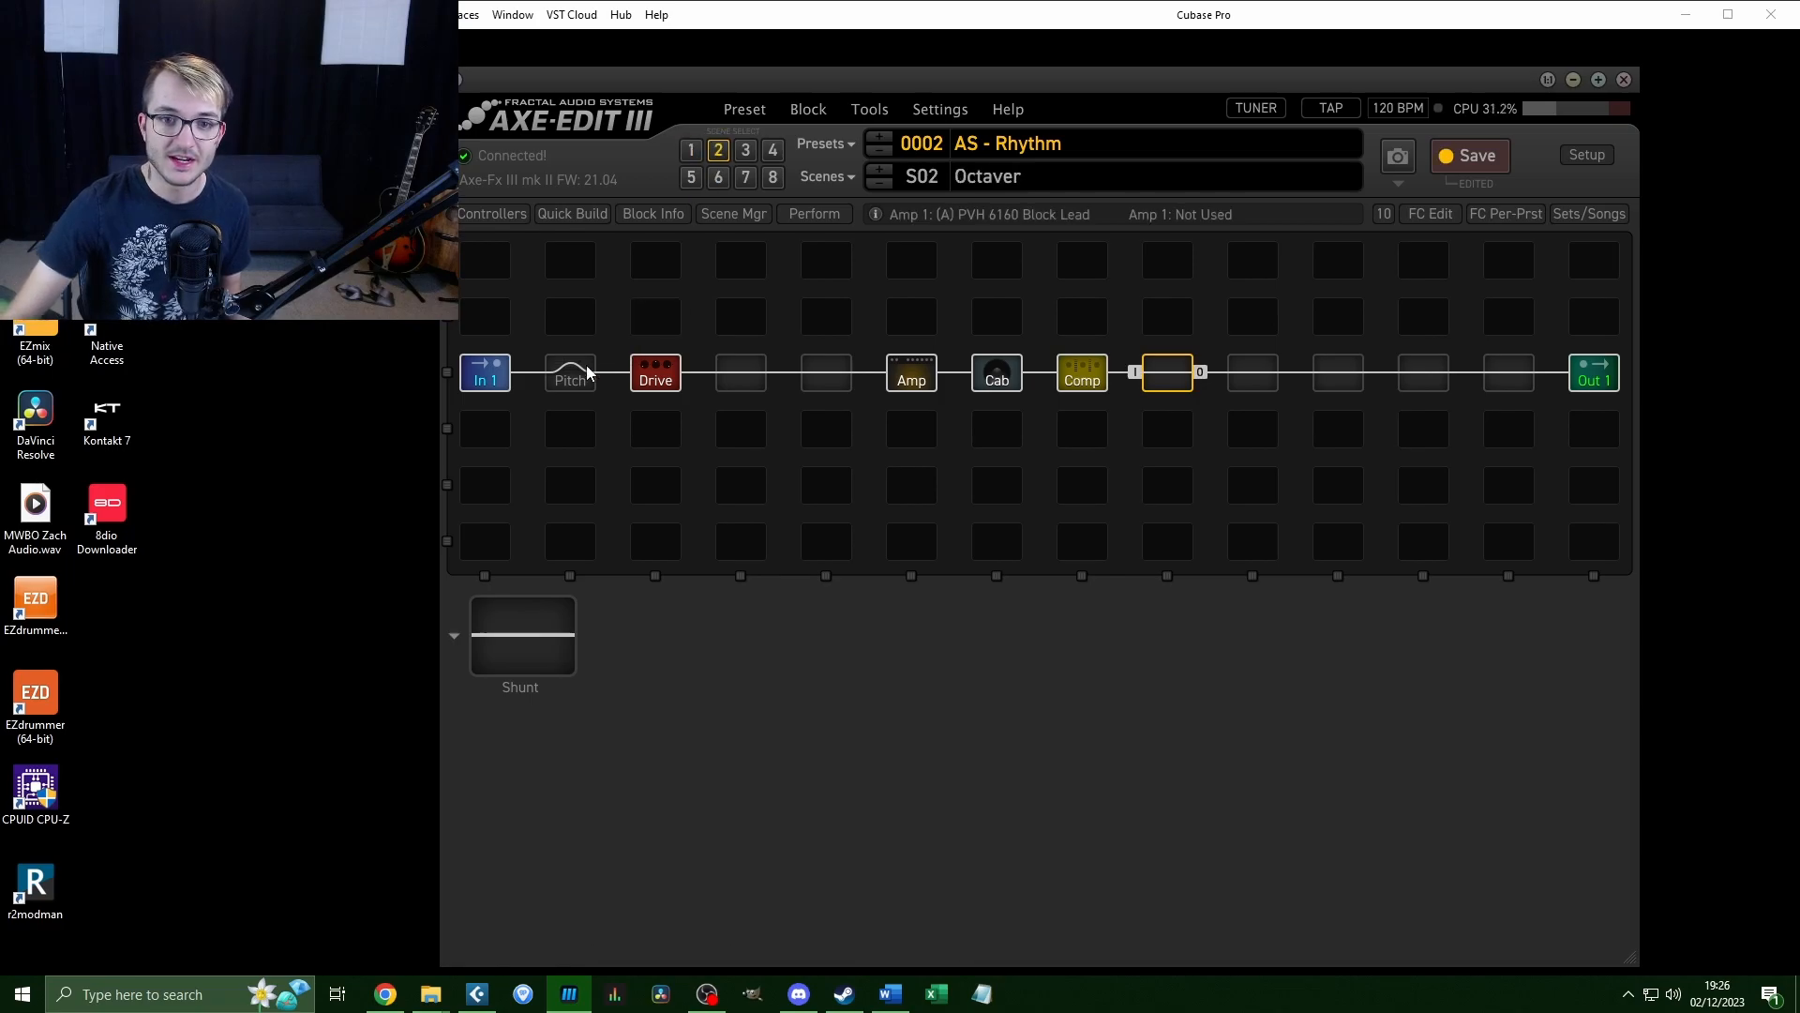
{"action": "left_click", "coordinate": [571, 373]}
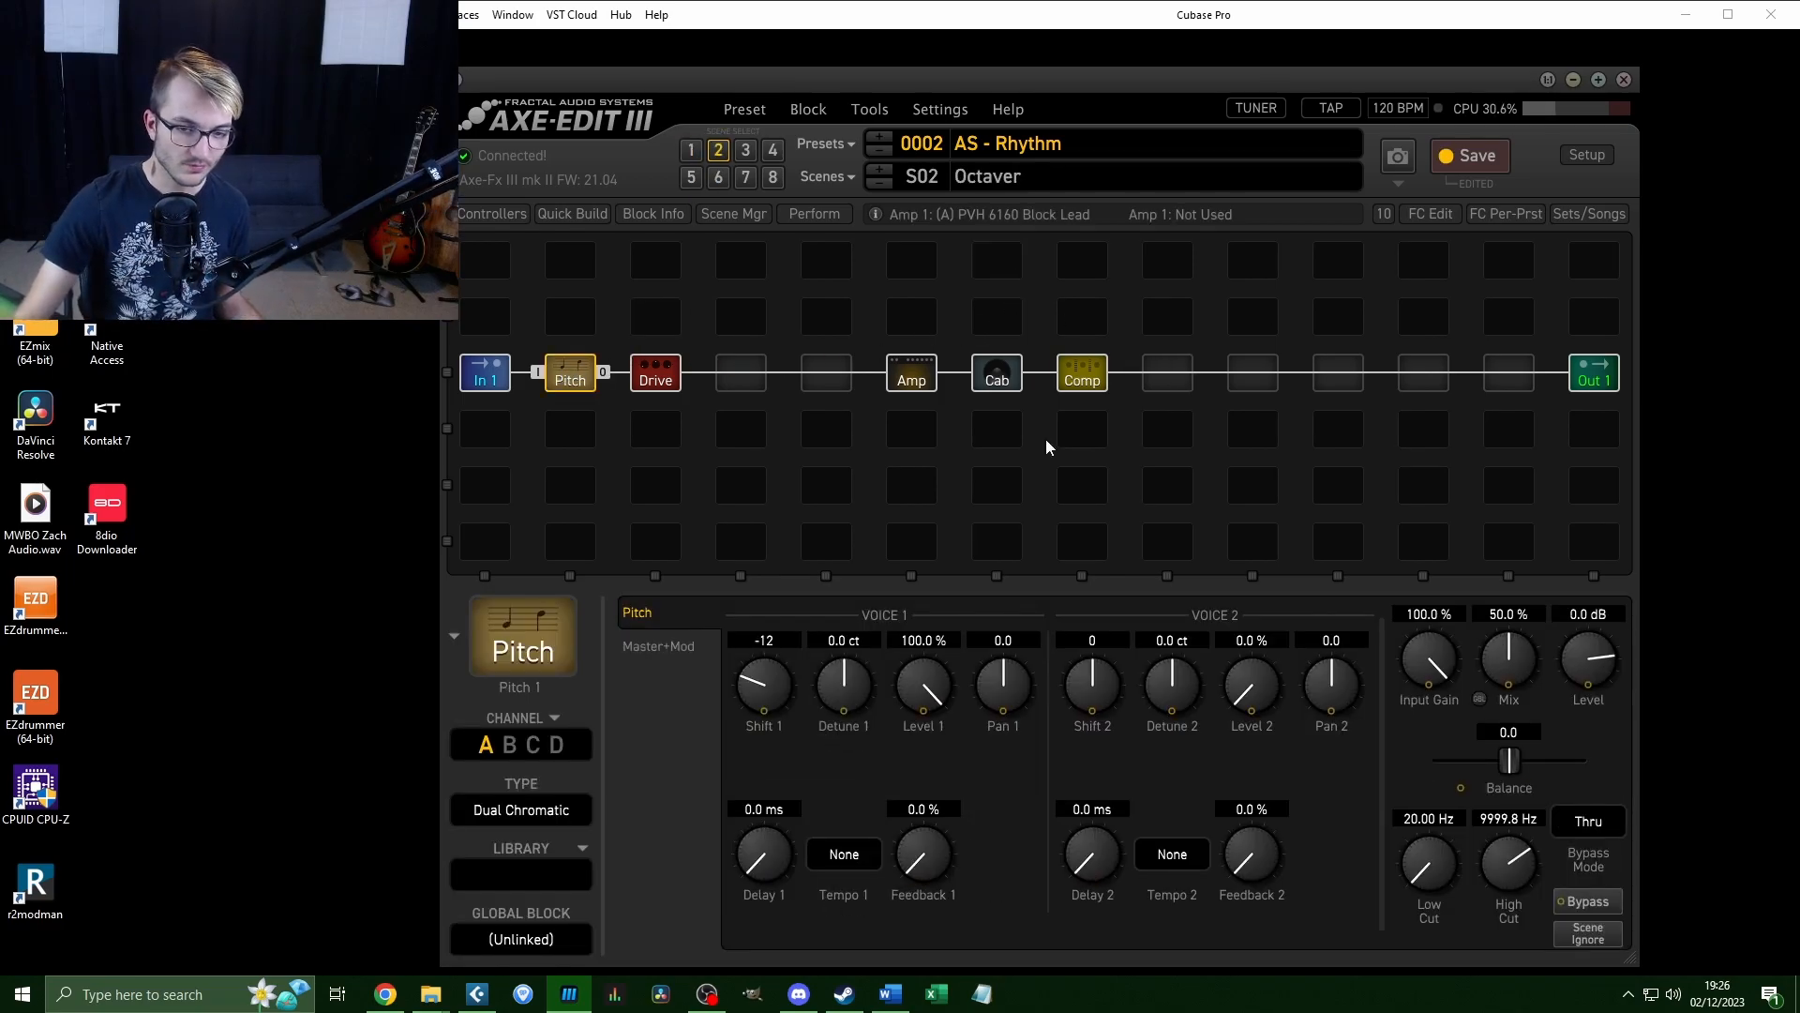
{"action": "left_click", "coordinate": [692, 152]}
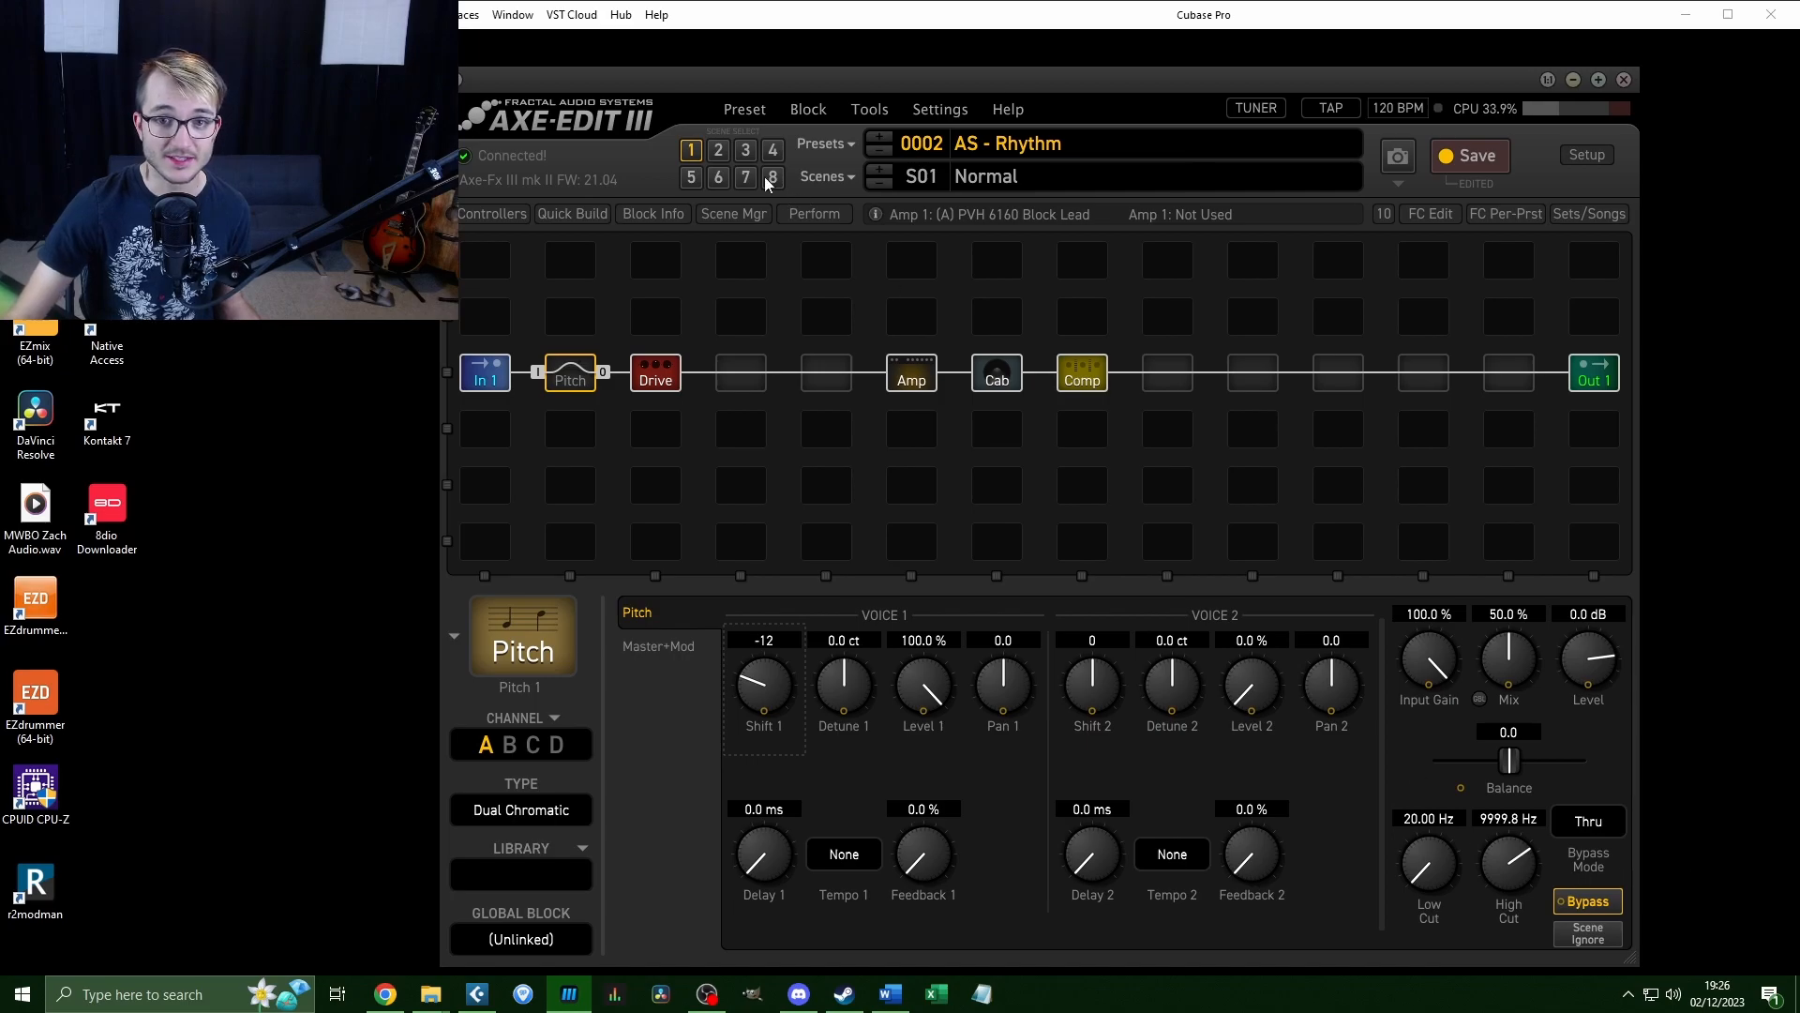
Try the Pitch block after the Comp block in the Octaver scene, move it back before the Drive, and return to the Normal scene.
{"action": "left_click", "coordinate": [726, 152]}
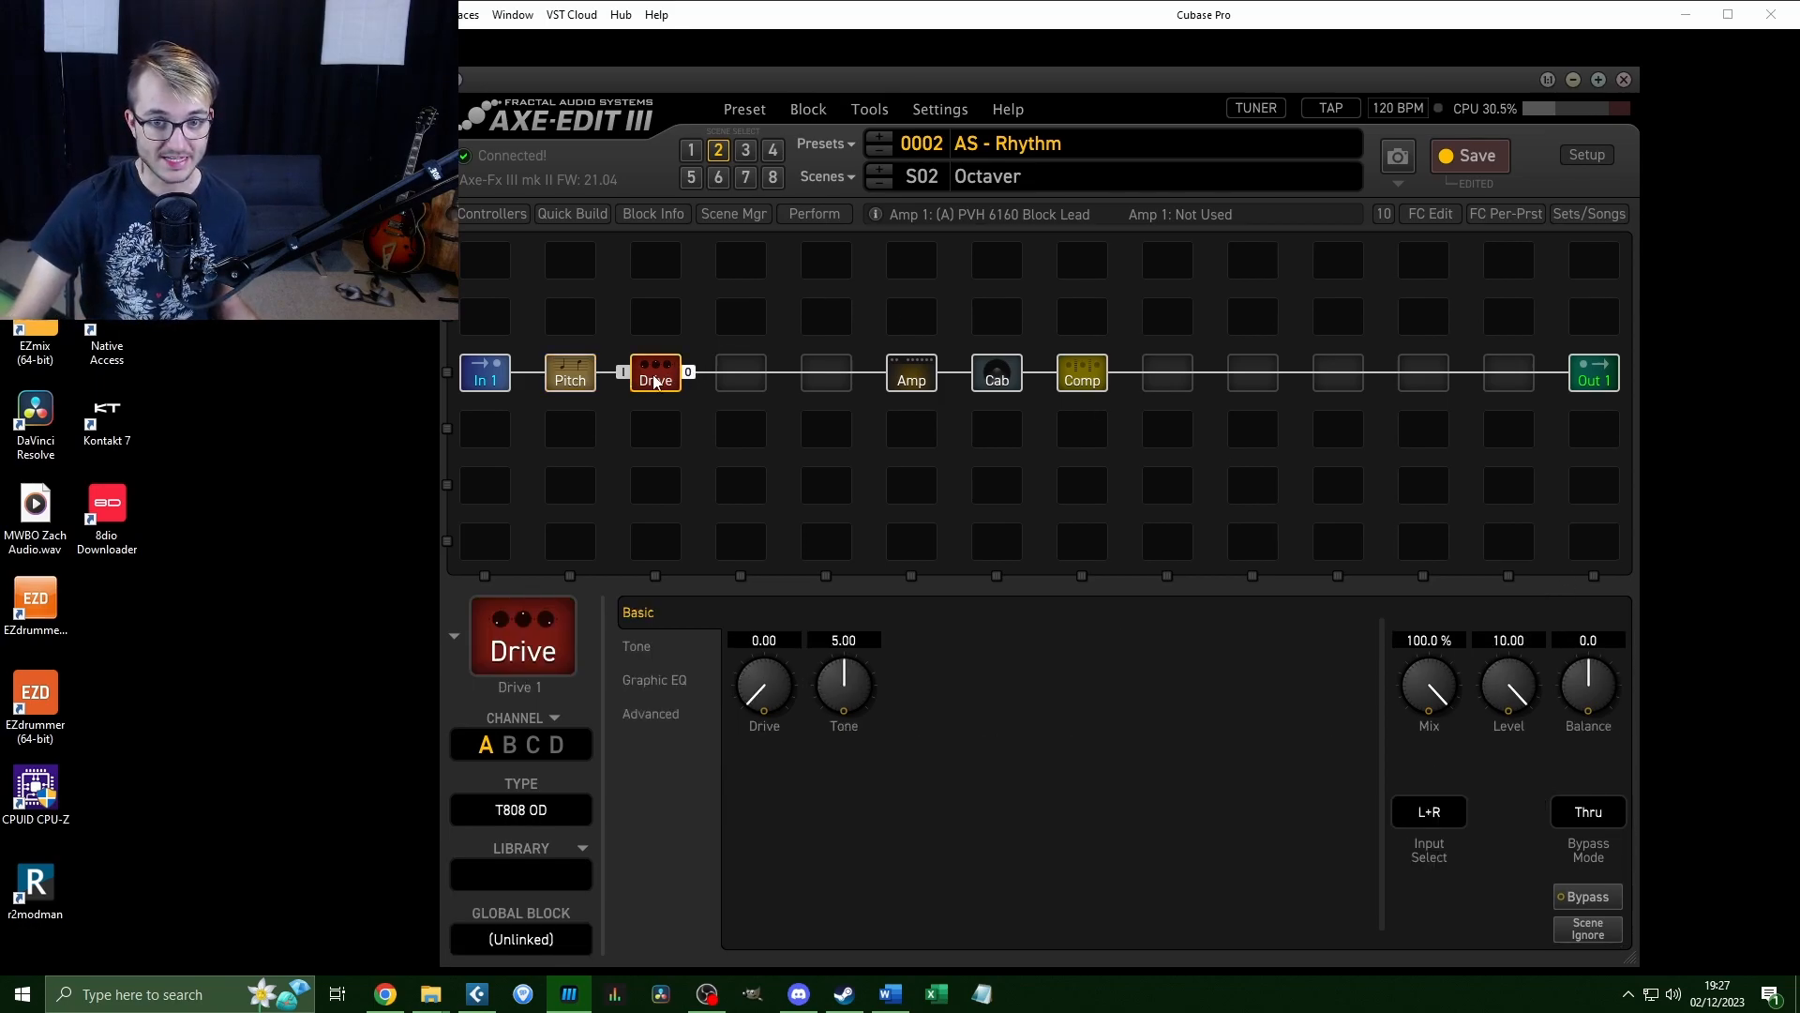
{"action": "left_click", "coordinate": [570, 373]}
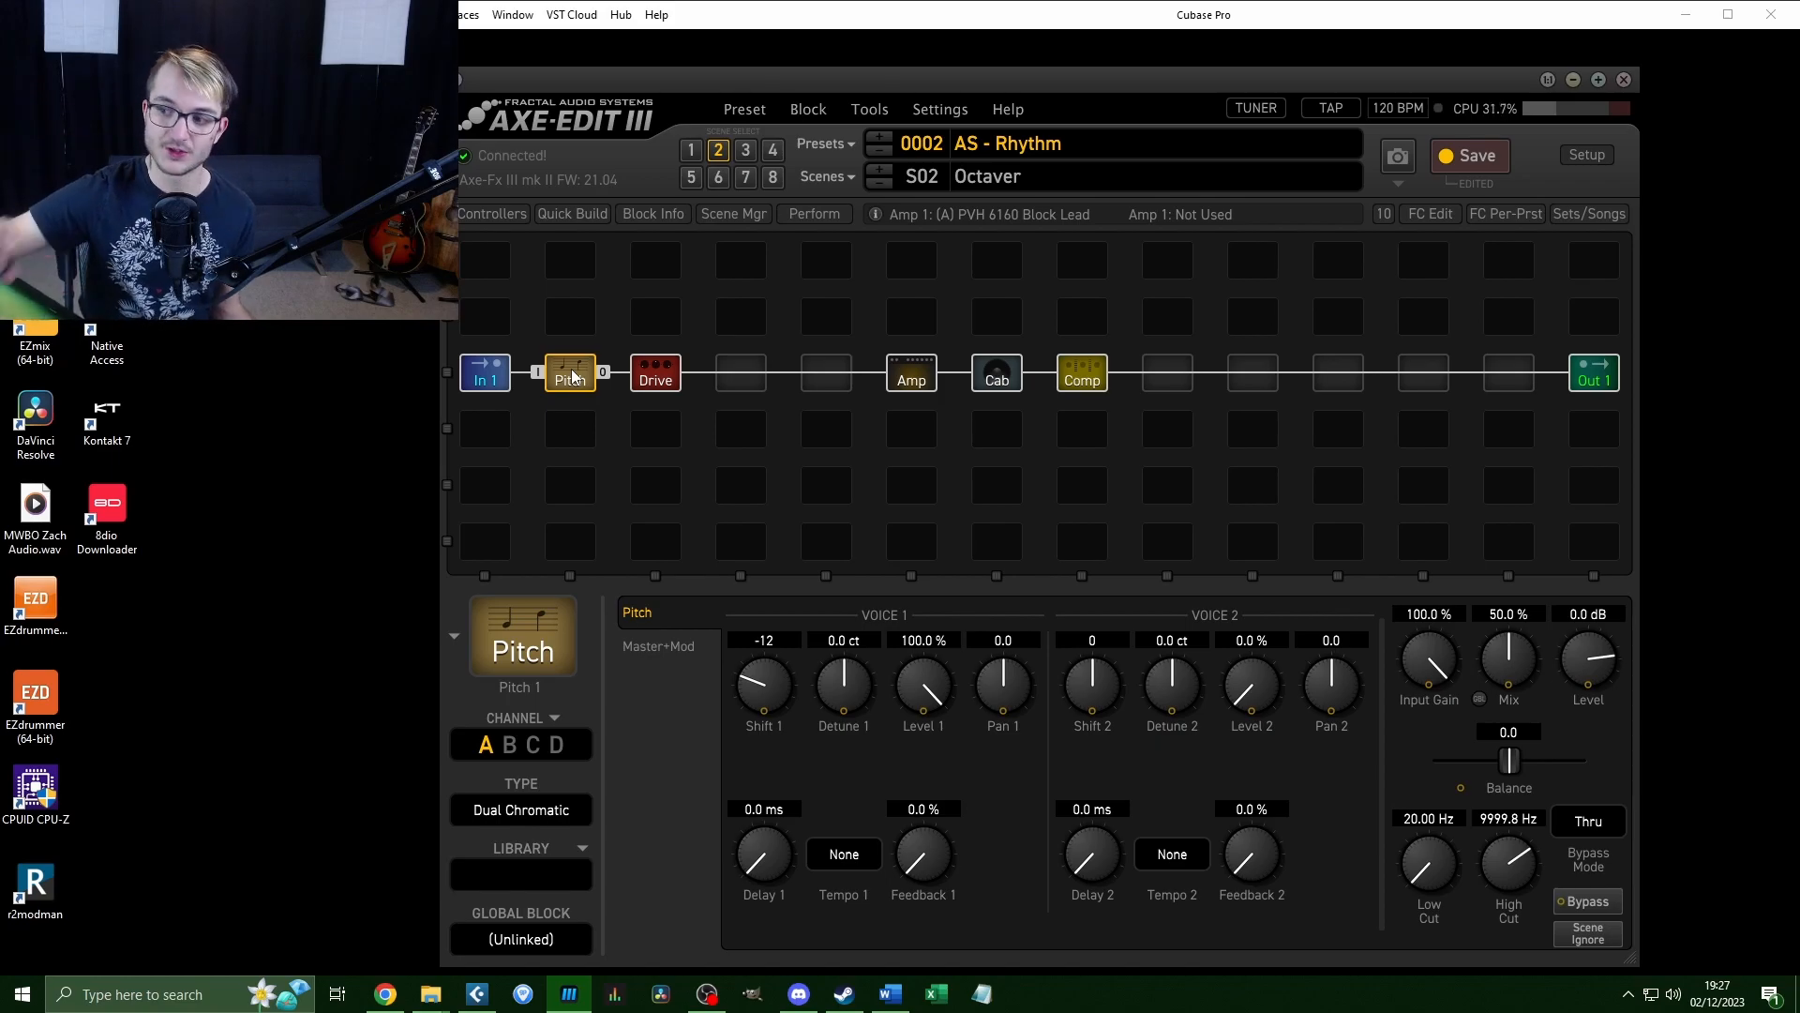
{"action": "left_click_drag", "start_coordinate": [572, 375], "coordinate": [1165, 376]}
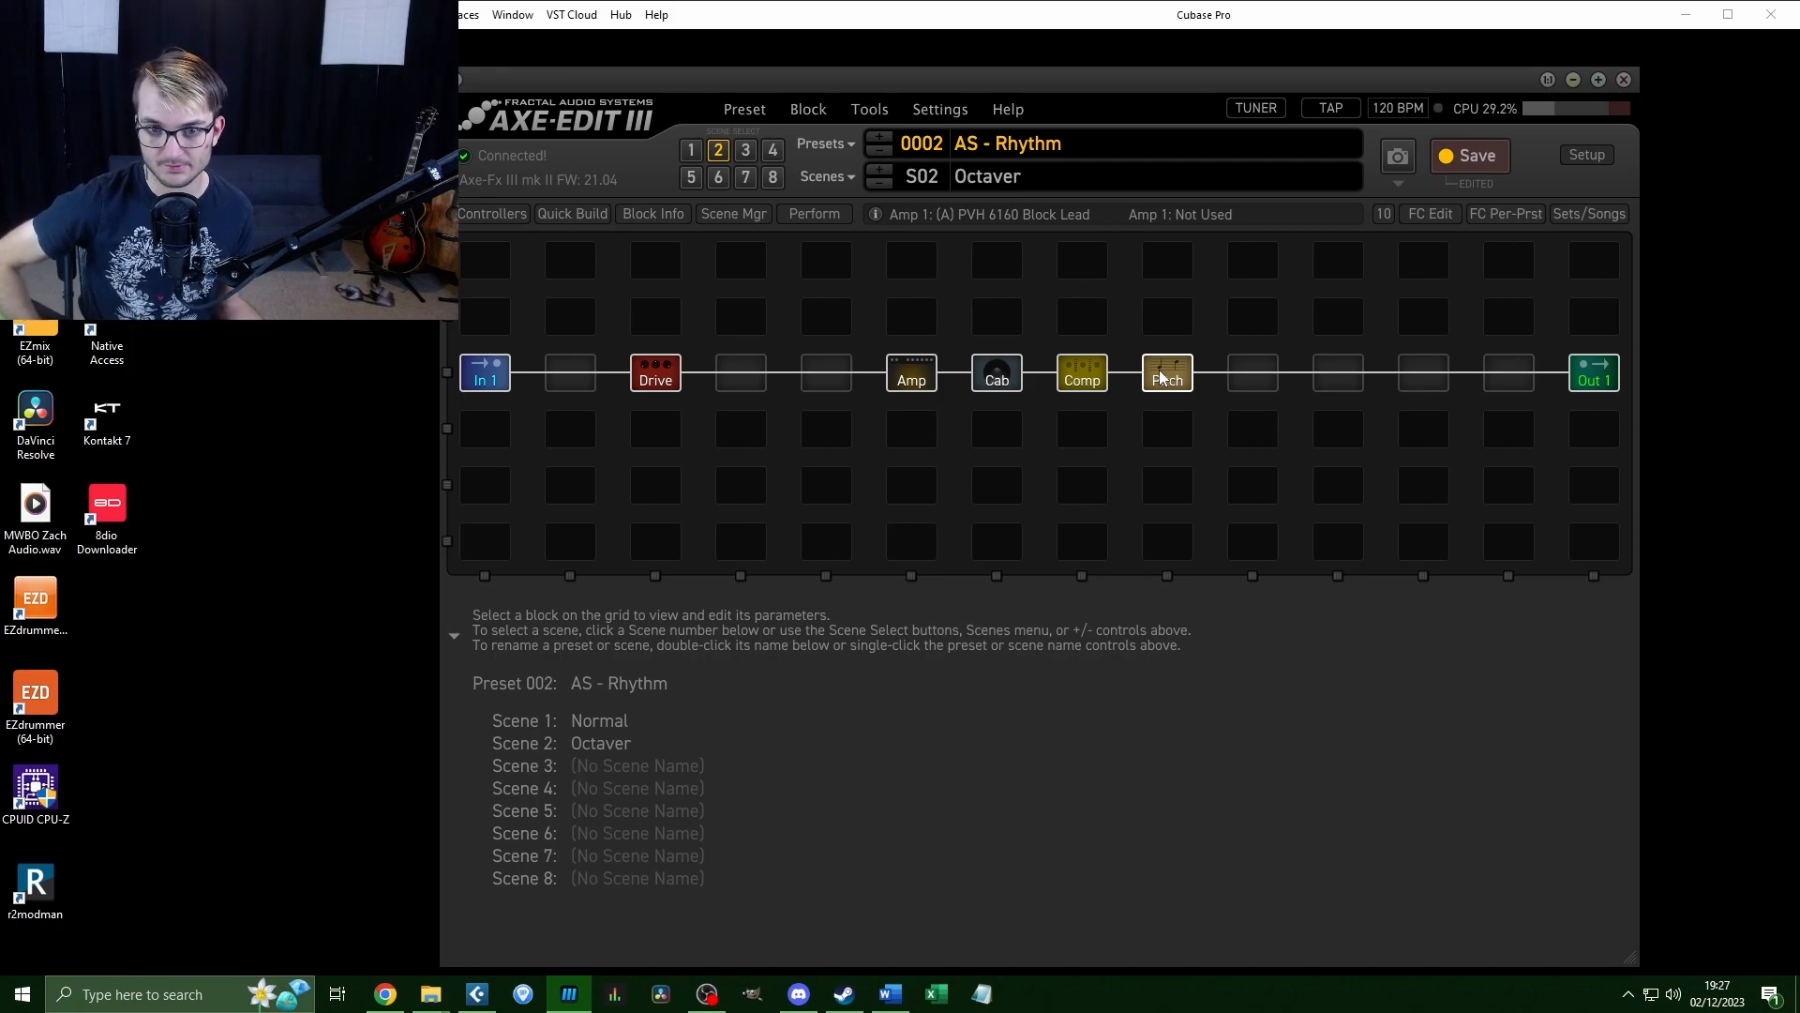
{"action": "left_click_drag", "start_coordinate": [1161, 377], "coordinate": [575, 375]}
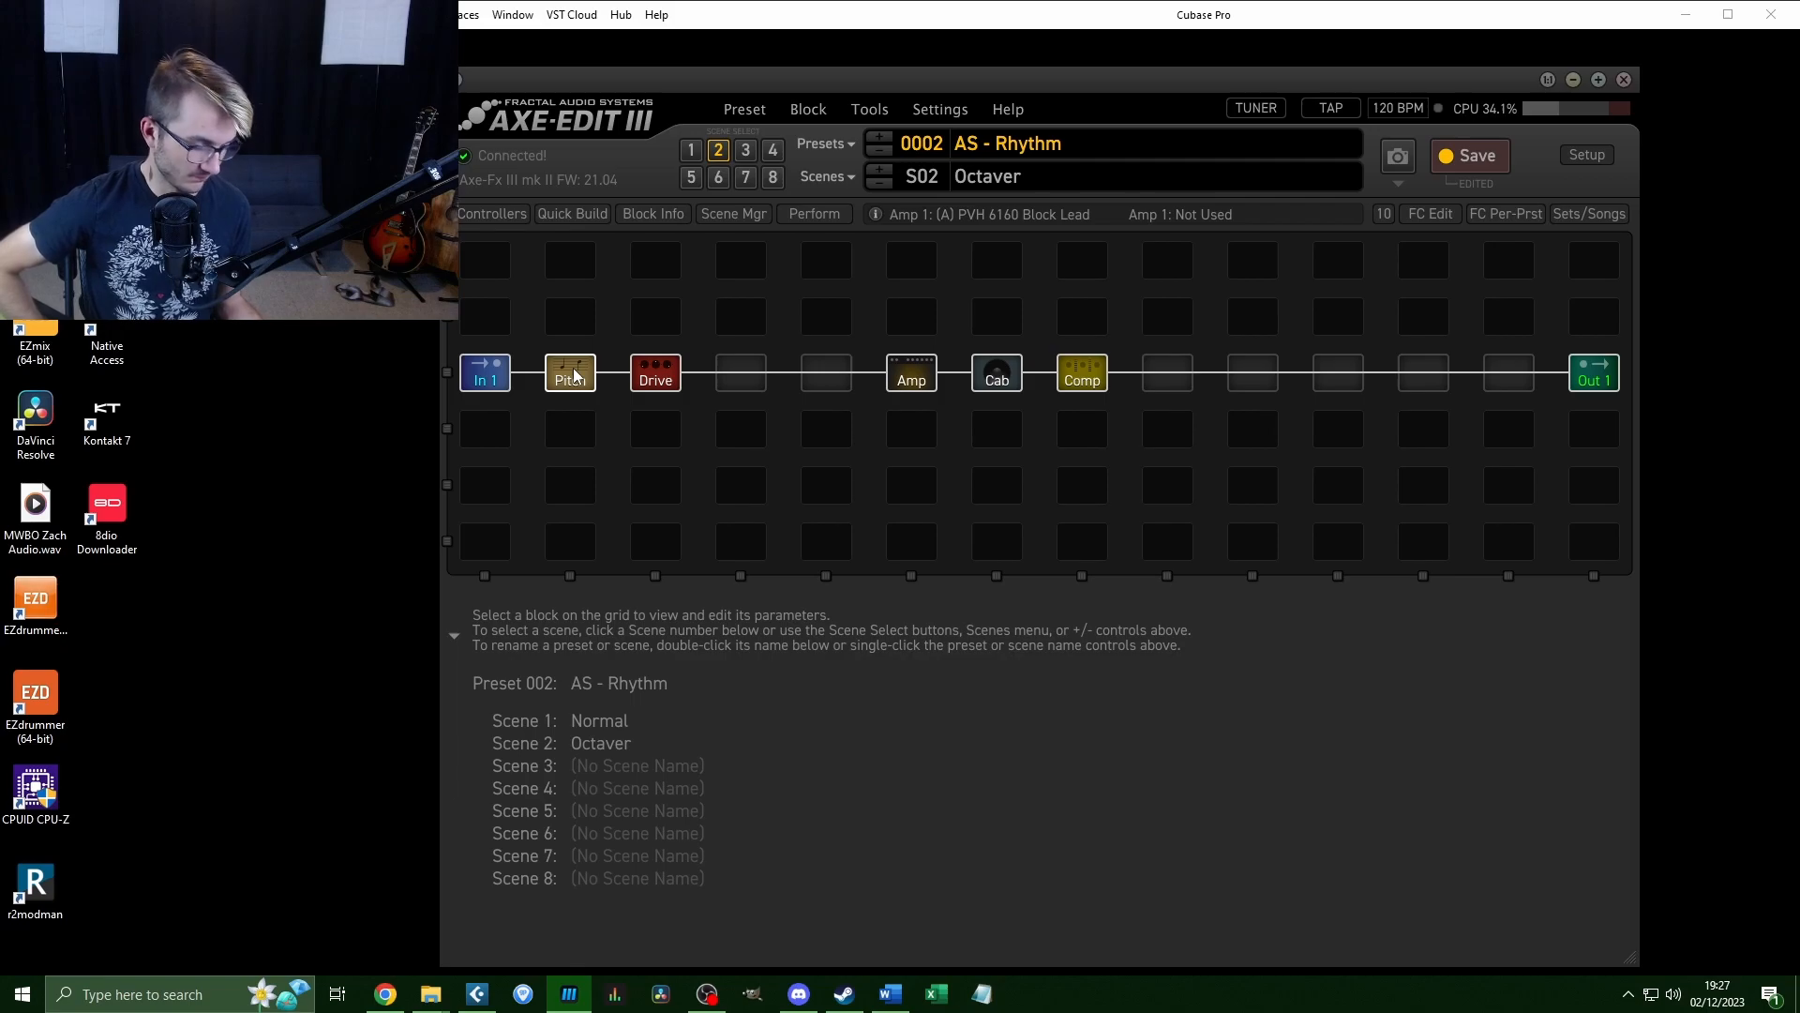
{"action": "left_click", "coordinate": [692, 151]}
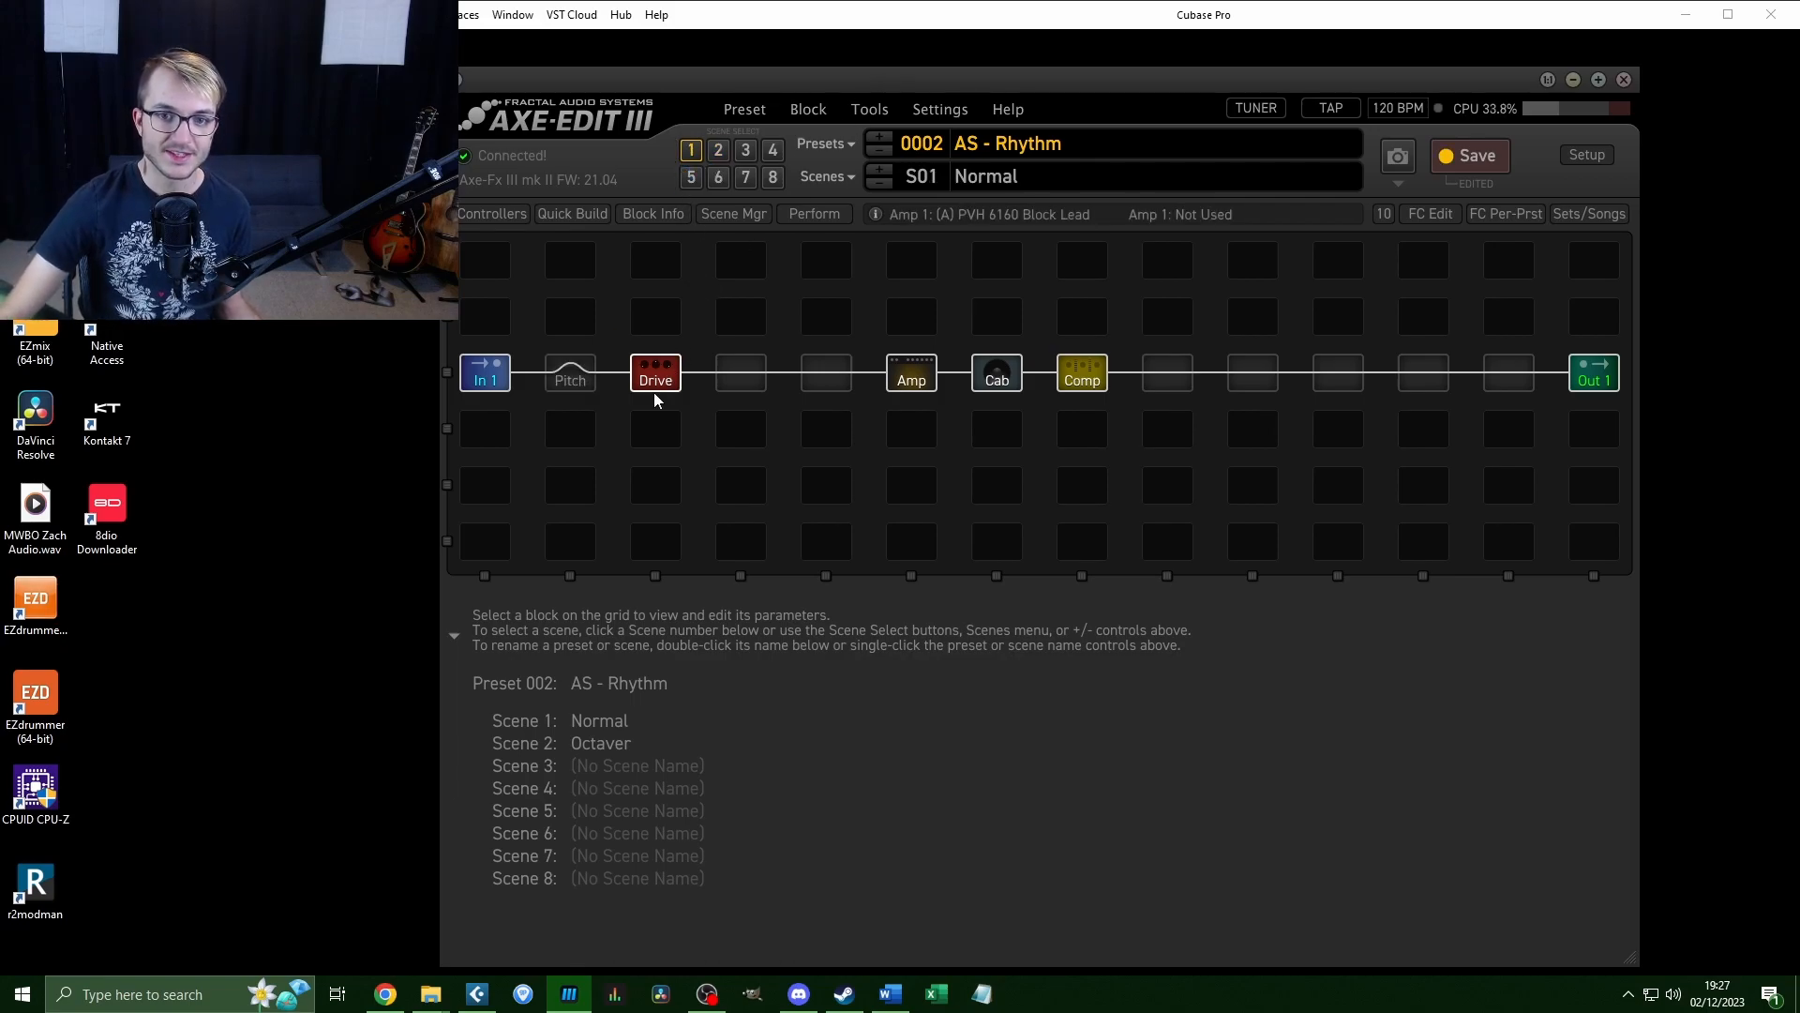
Review the Amp and Cab blocks of the Normal scene, unmuting Cab 2 to blend in its 4x12 USA Bulb 57 B1 ML cabinet.
{"action": "left_click", "coordinate": [911, 372]}
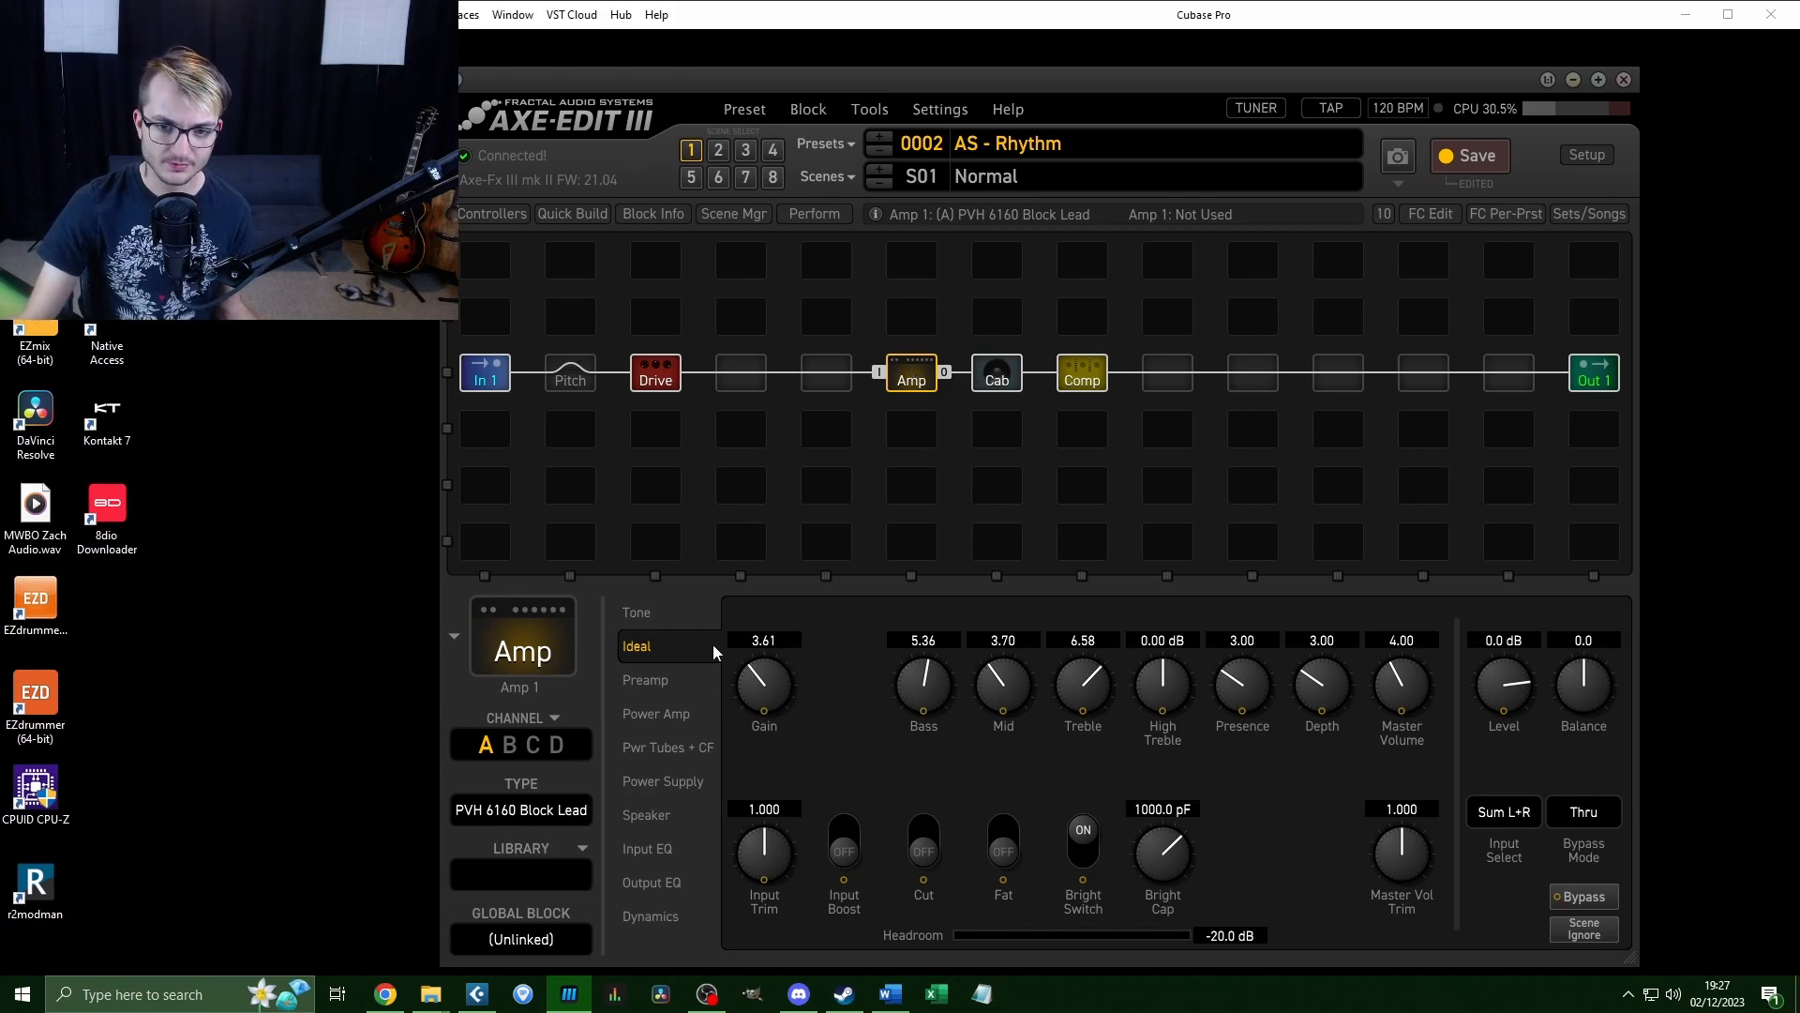
{"action": "left_click", "coordinate": [671, 647]}
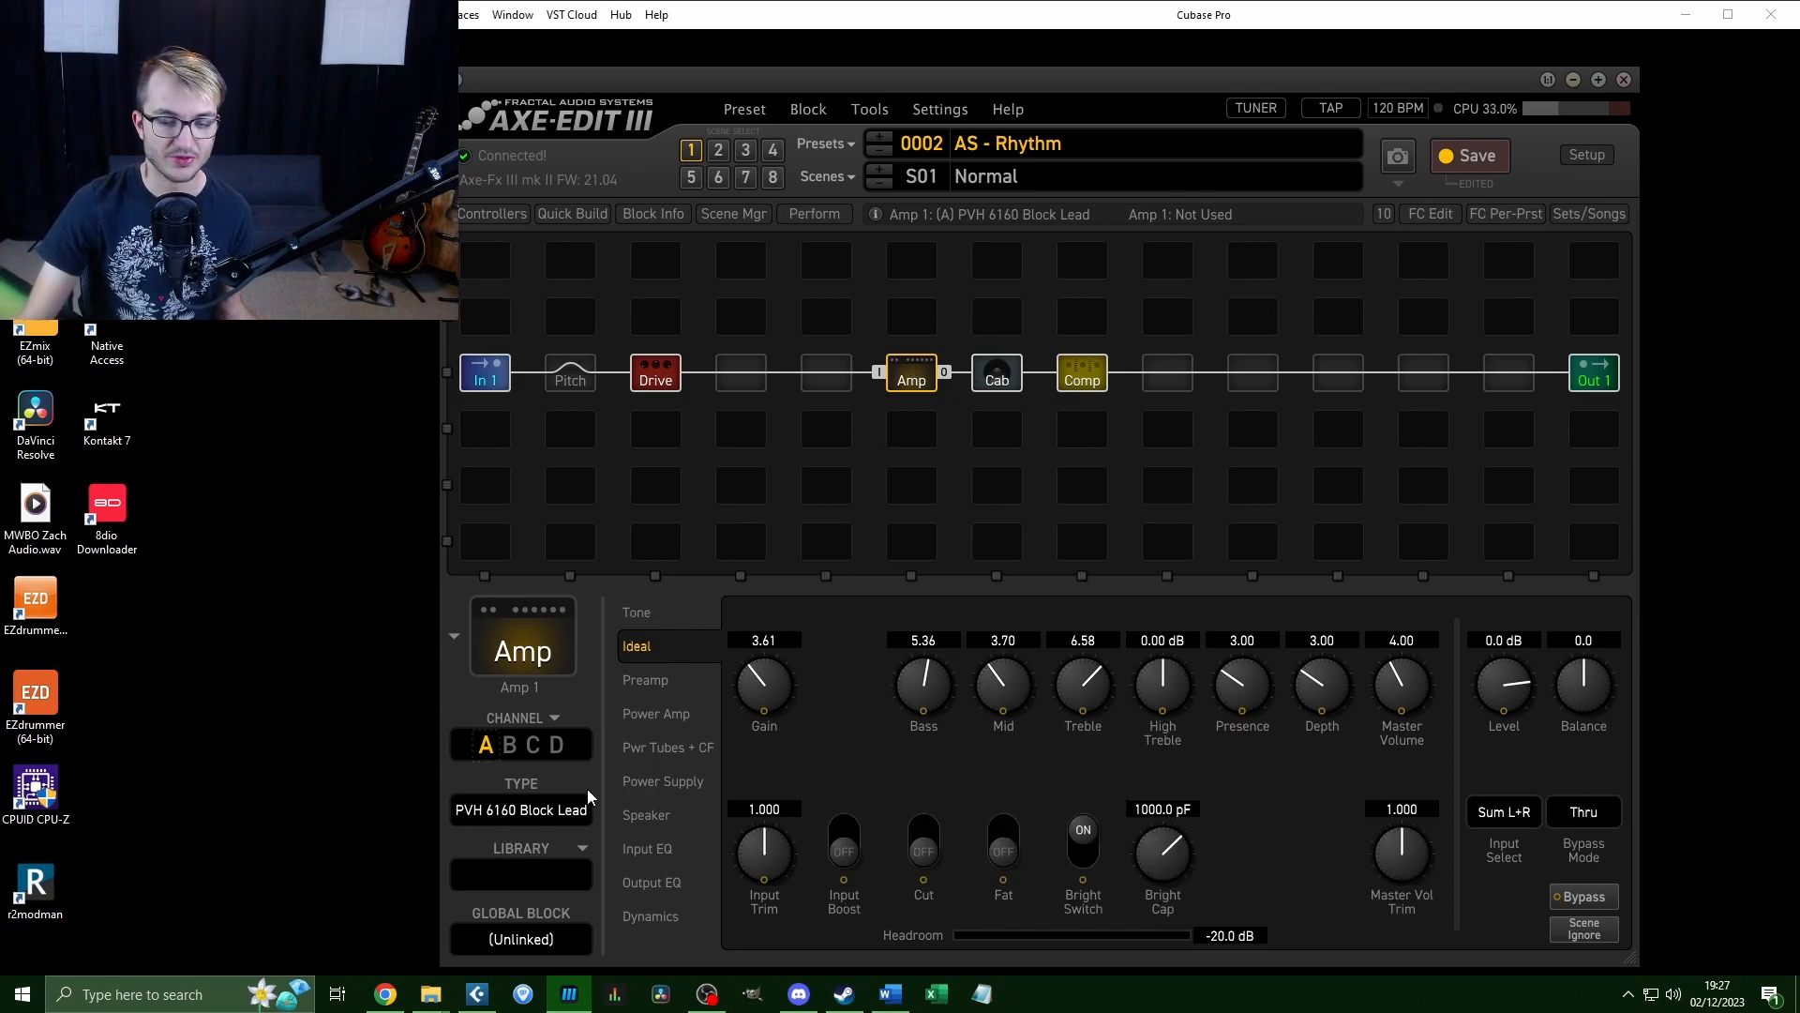
{"action": "left_click", "coordinate": [997, 373]}
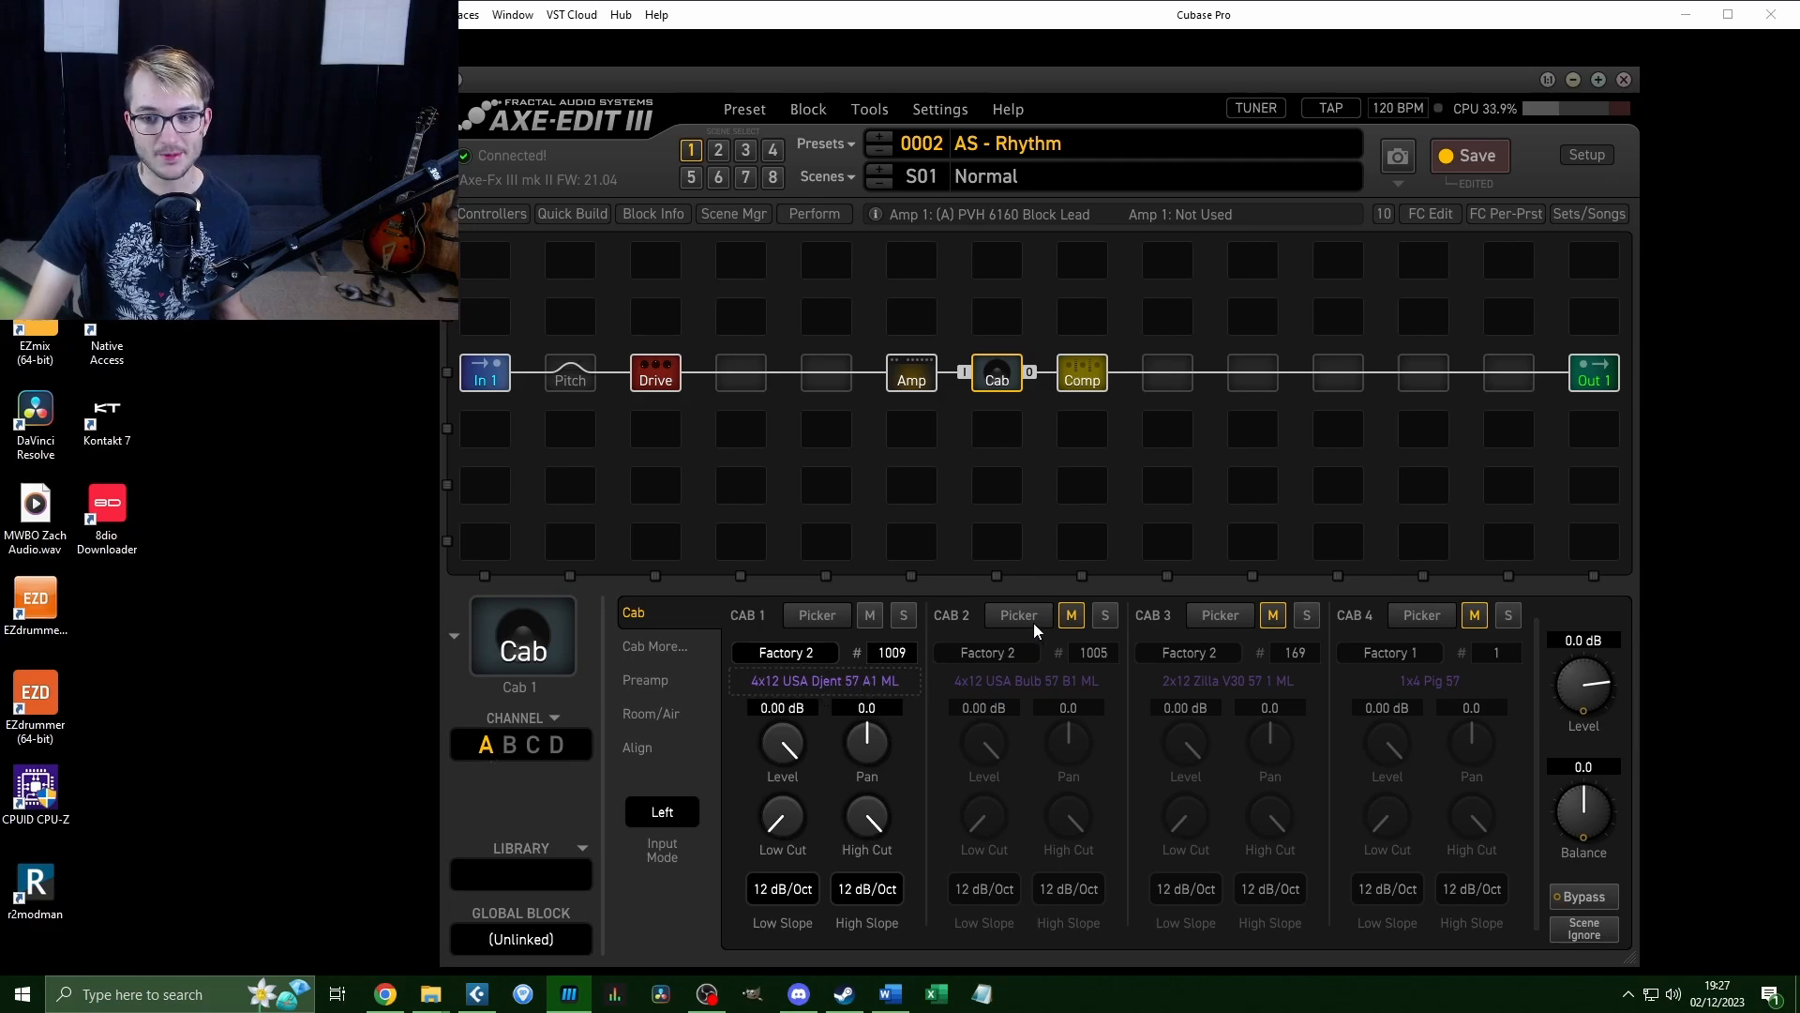
{"action": "left_click", "coordinate": [1074, 615]}
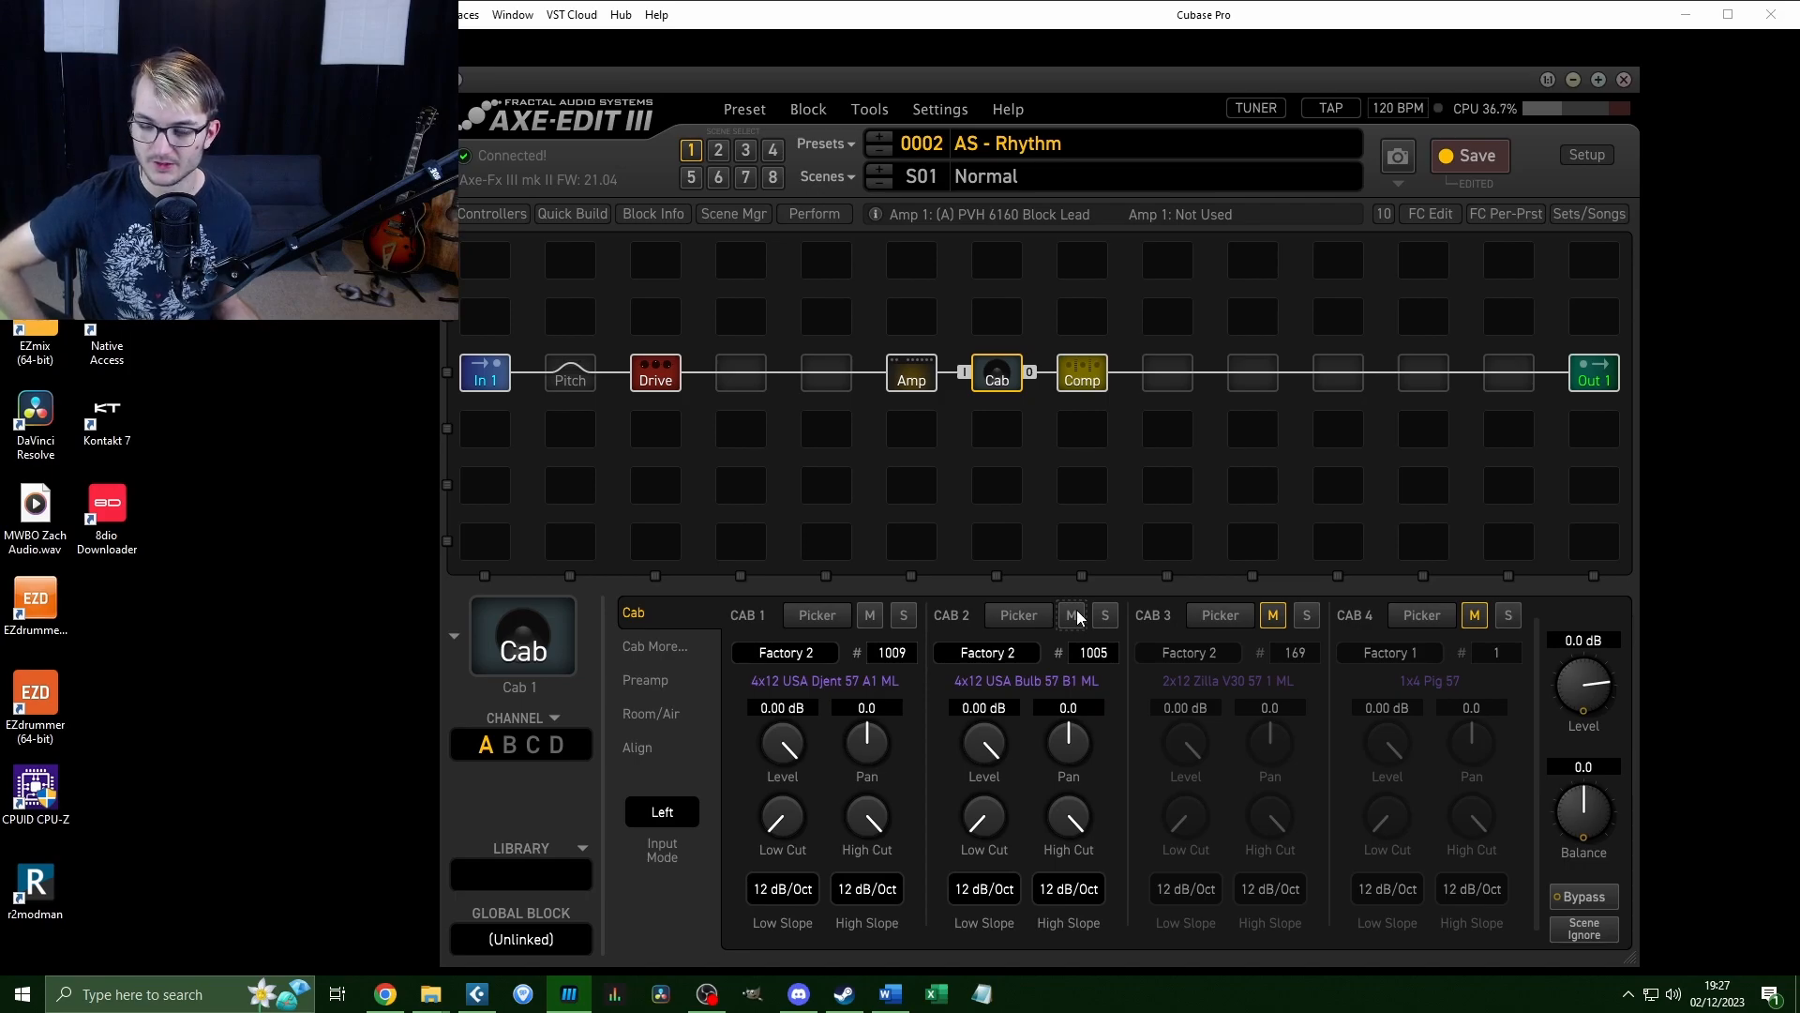
{"action": "left_click", "coordinate": [909, 373]}
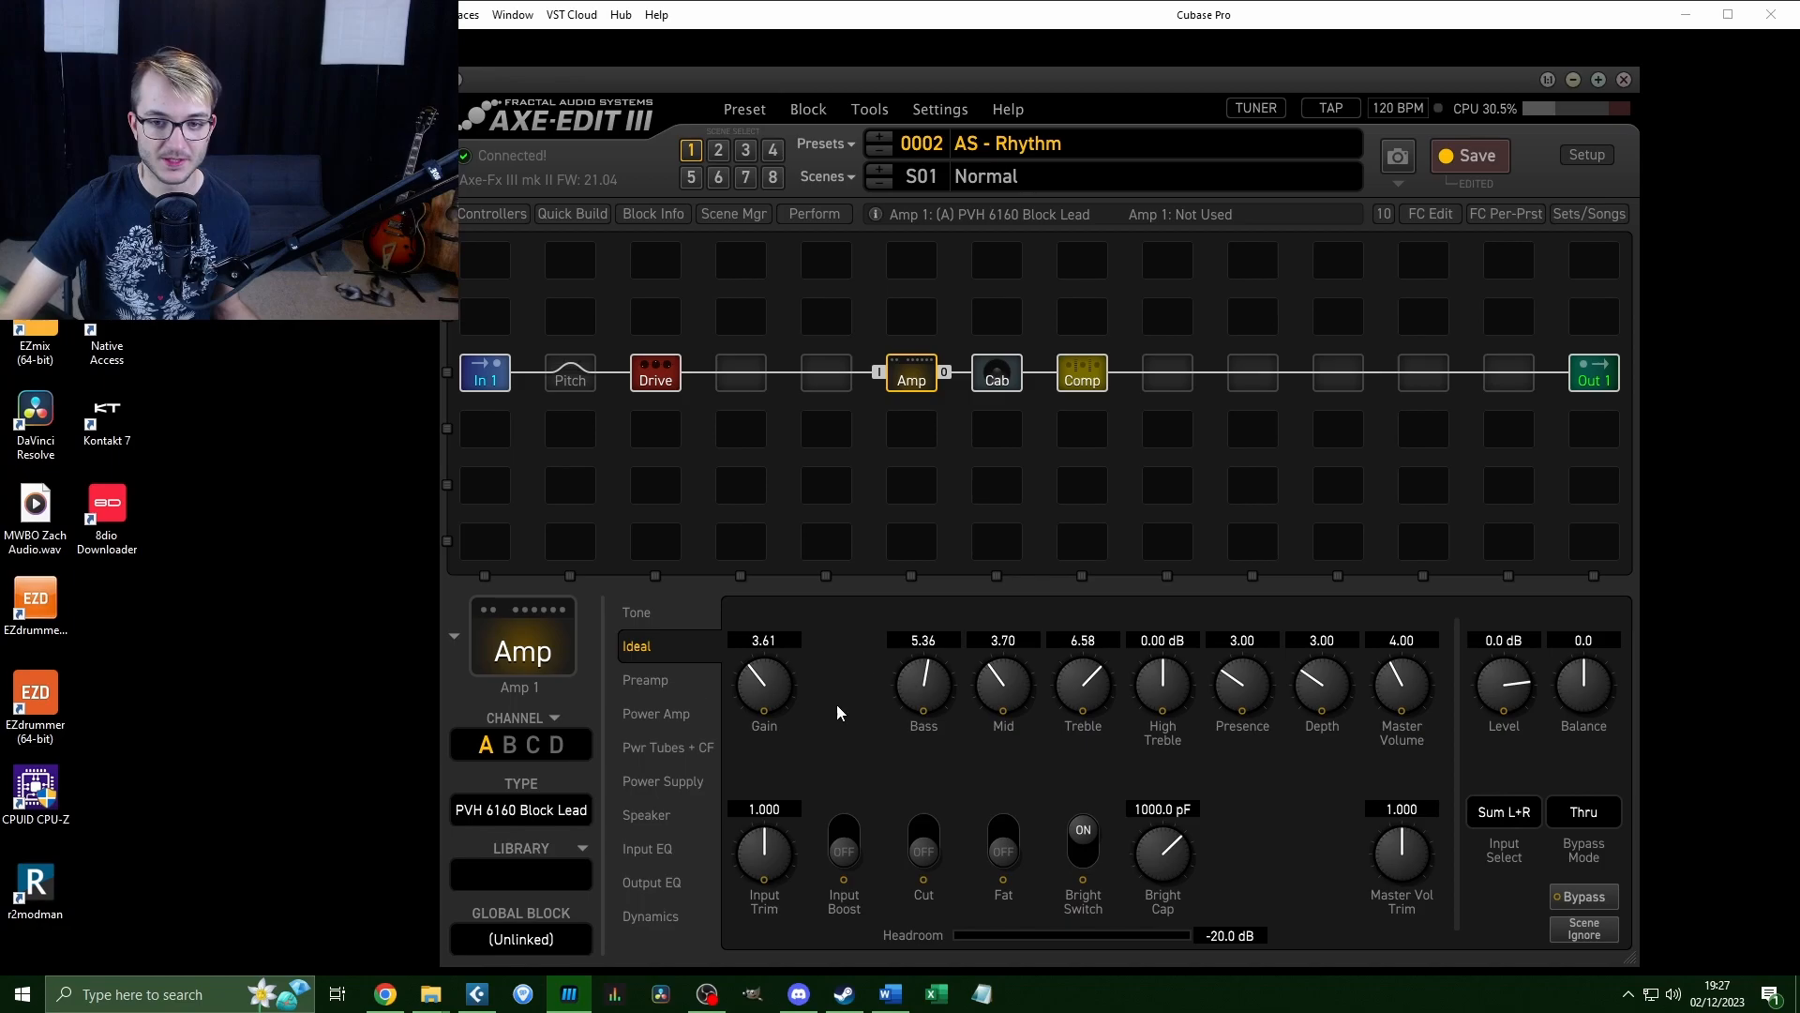
Set the Comp block's threshold to -25.3 dB and save the AS - Rhythm preset.
{"action": "left_click", "coordinate": [1092, 378]}
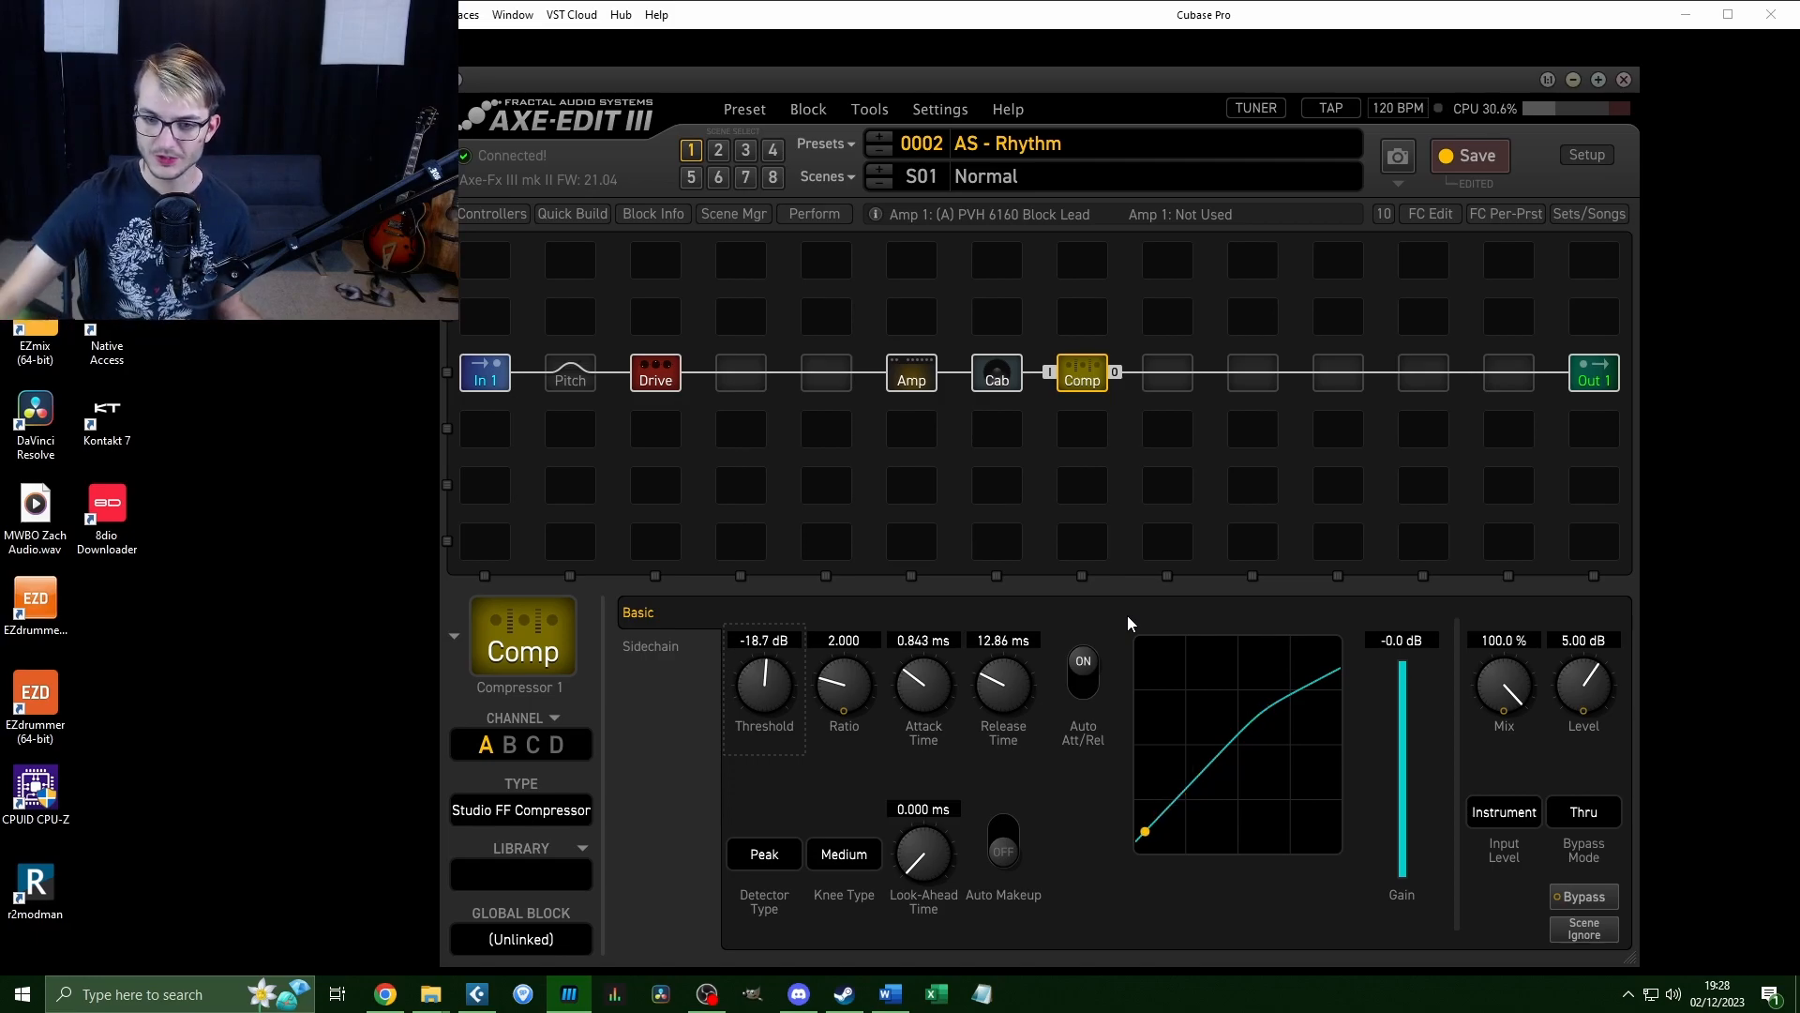
{"action": "left_click_drag", "start_coordinate": [773, 708], "coordinate": [754, 731]}
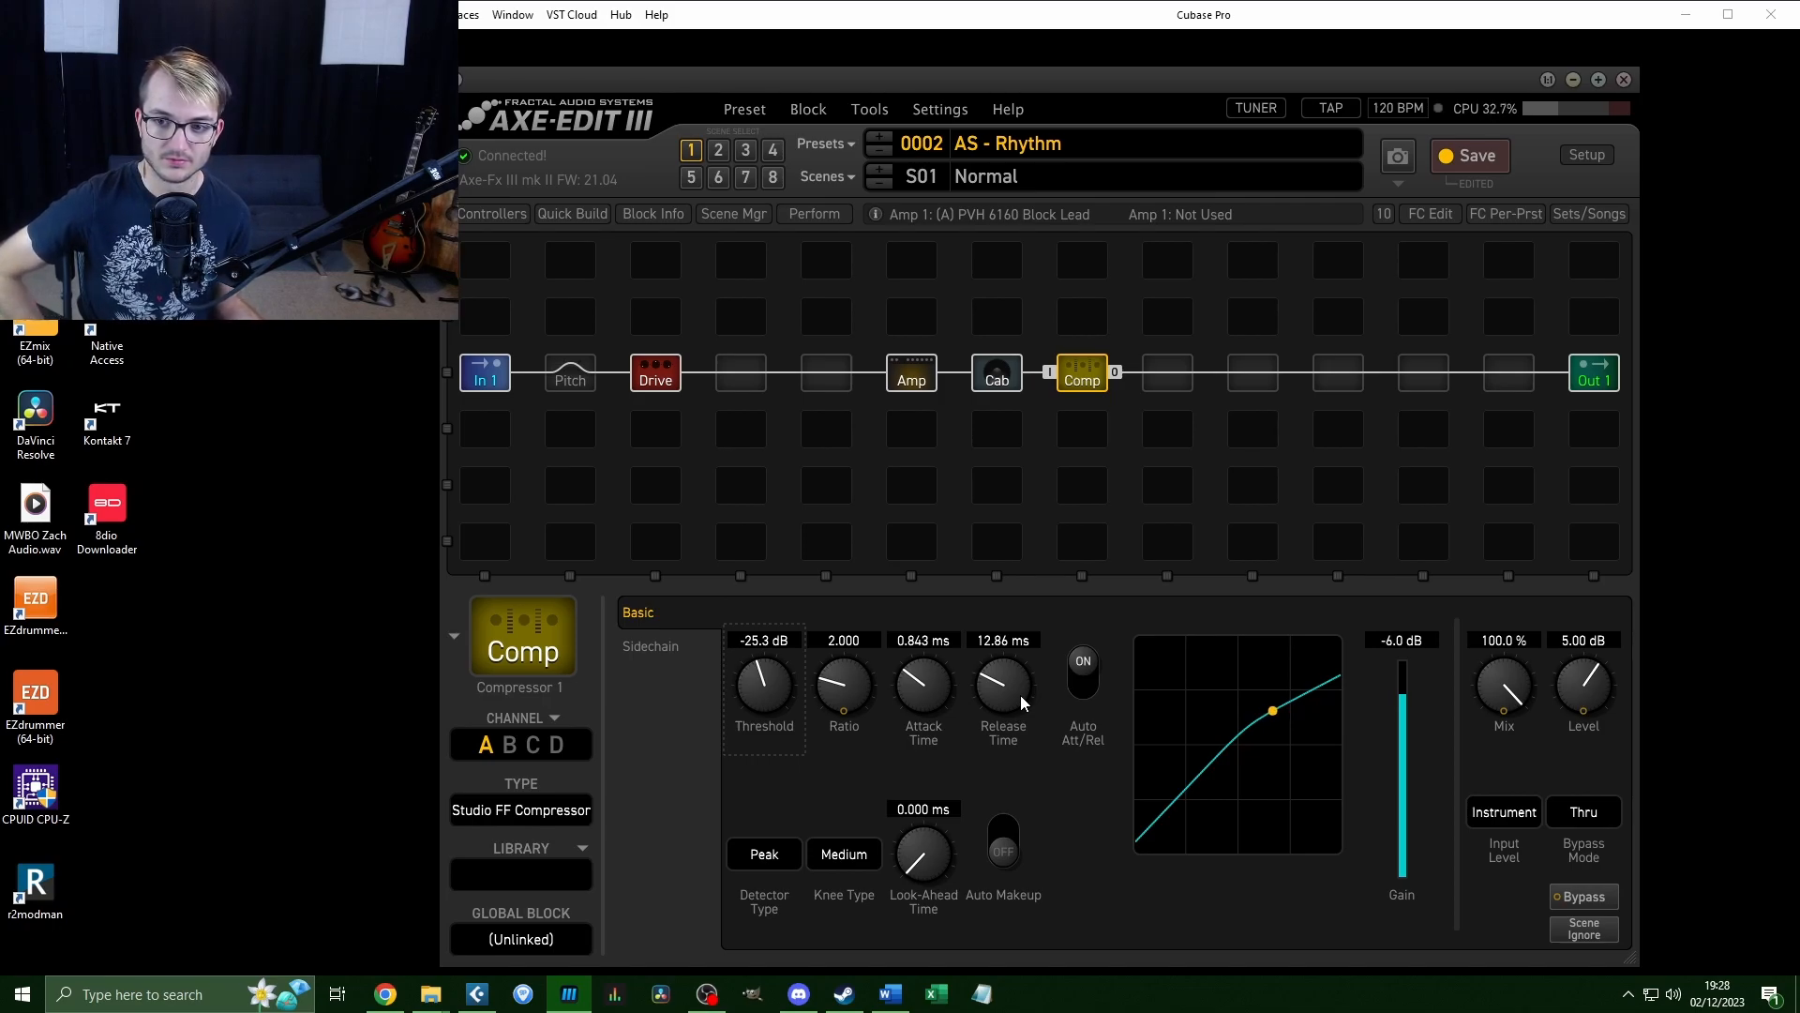
{"action": "left_click", "coordinate": [1504, 163]}
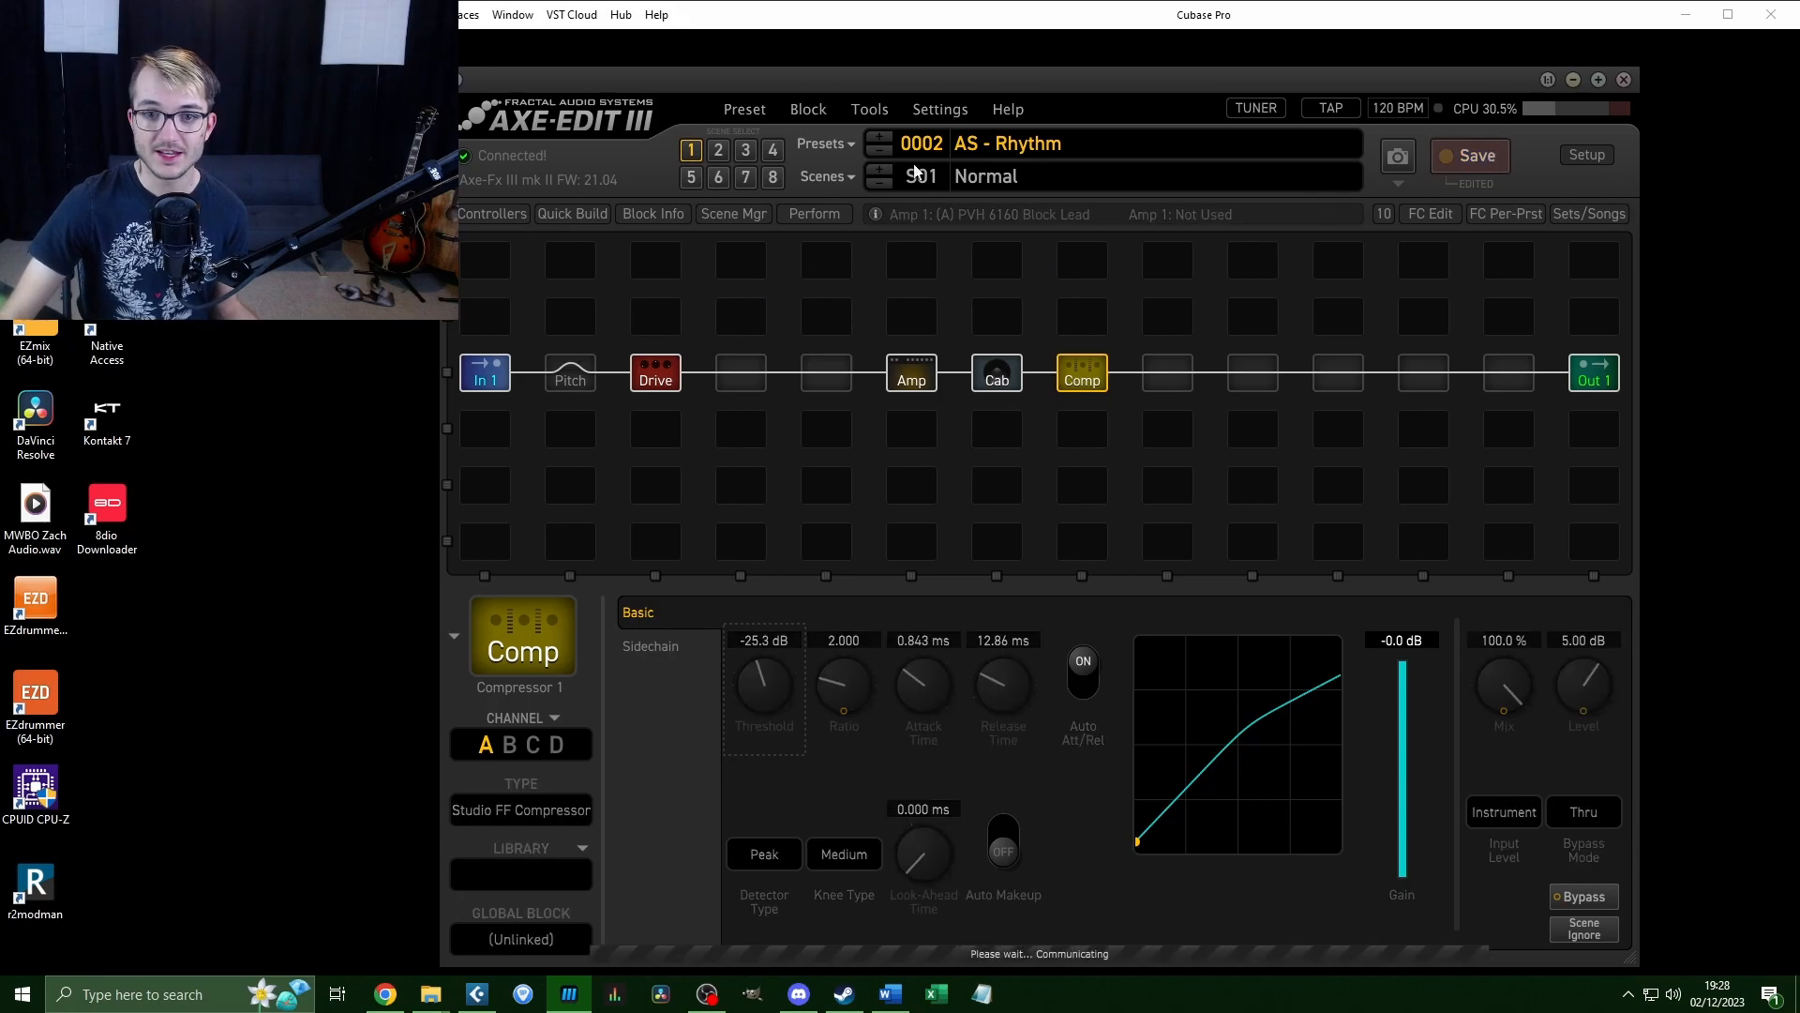
Check the Octaver scene, return to the Normal scene and save the AS - Rhythm preset again.
{"action": "left_click", "coordinate": [718, 152]}
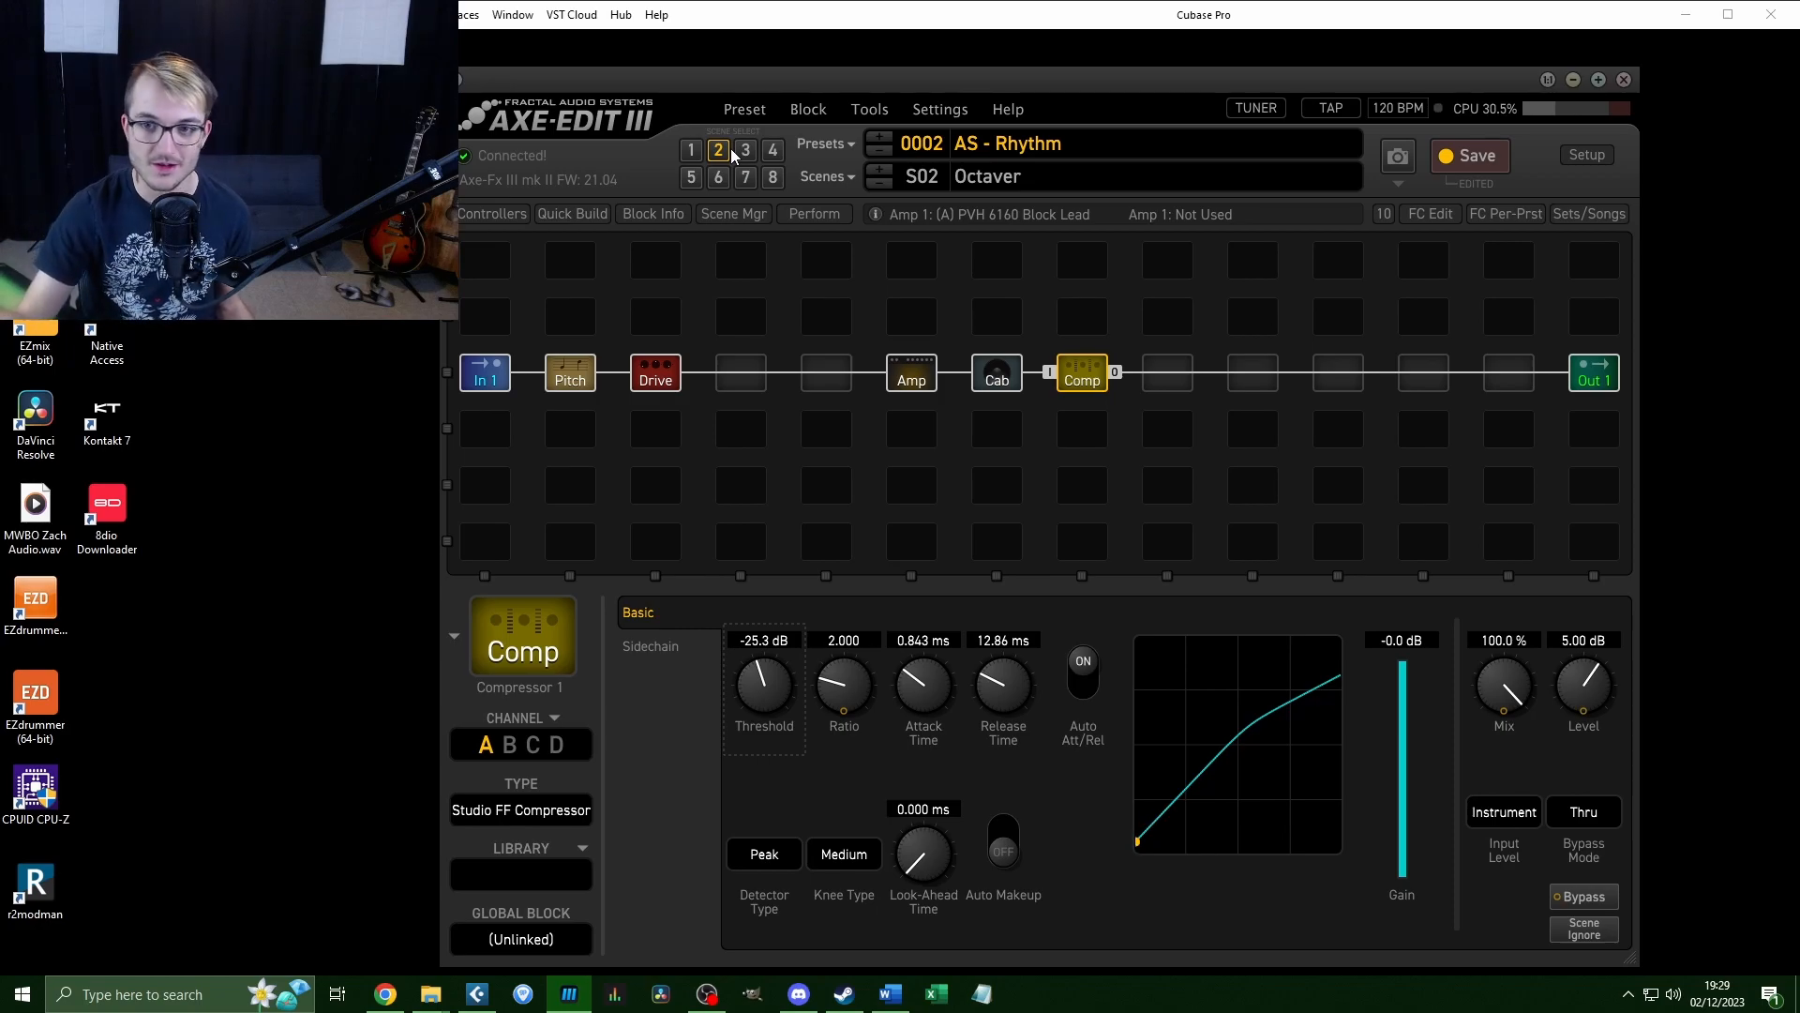
{"action": "left_click", "coordinate": [692, 150]}
{"action": "left_click", "coordinate": [1478, 156]}
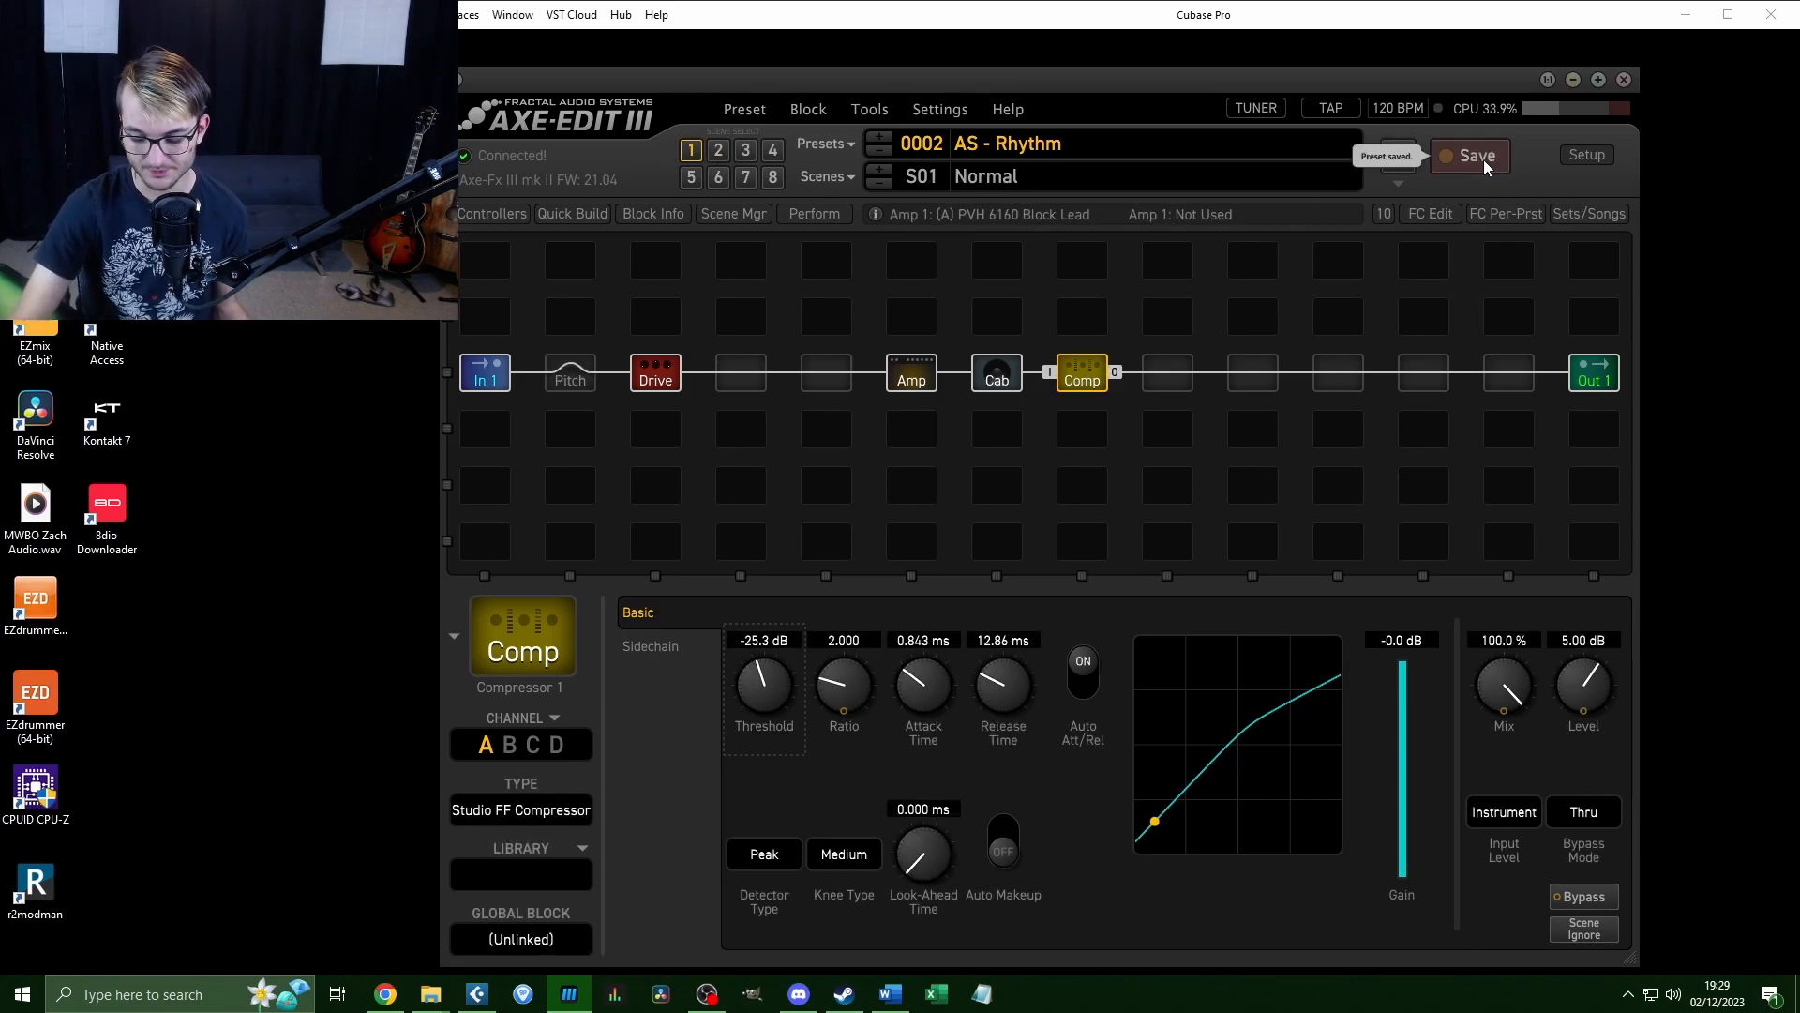
Load the AS - Lead 1 preset and examine the Amp block's Ideal controls and its five-band Output EQ.
{"action": "left_click", "coordinate": [827, 141]}
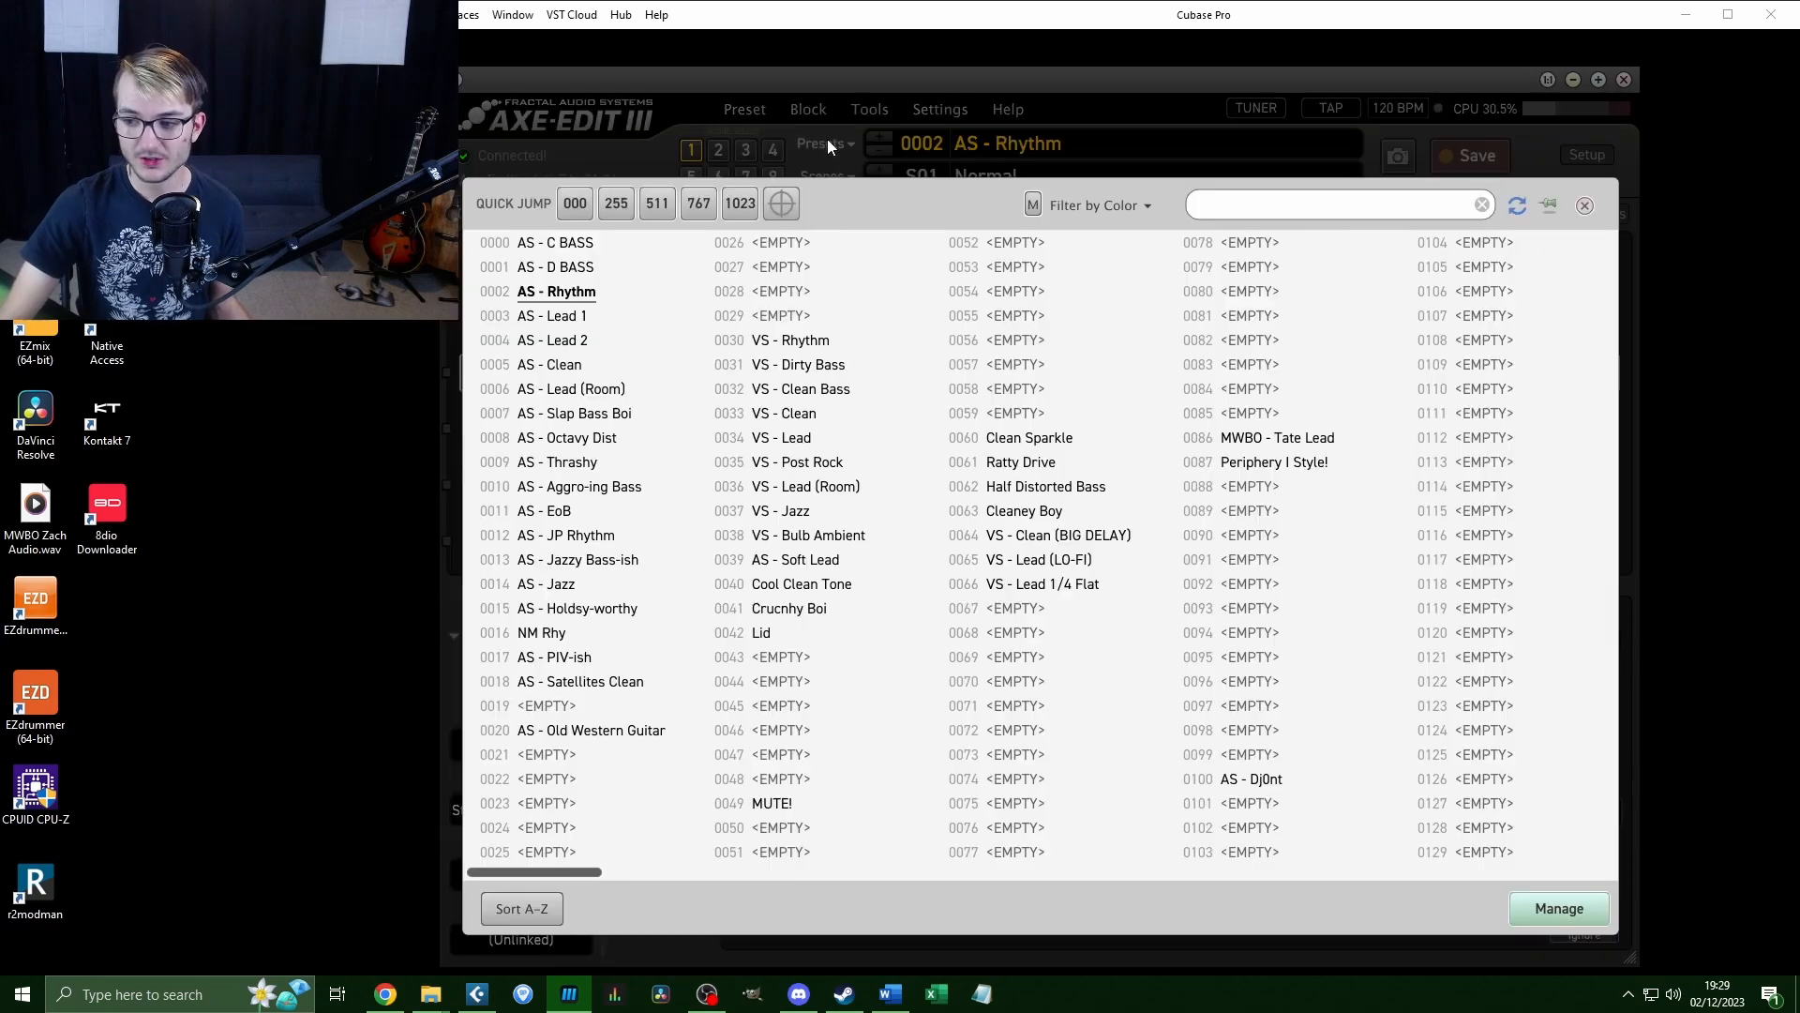
{"action": "left_click", "coordinate": [536, 319]}
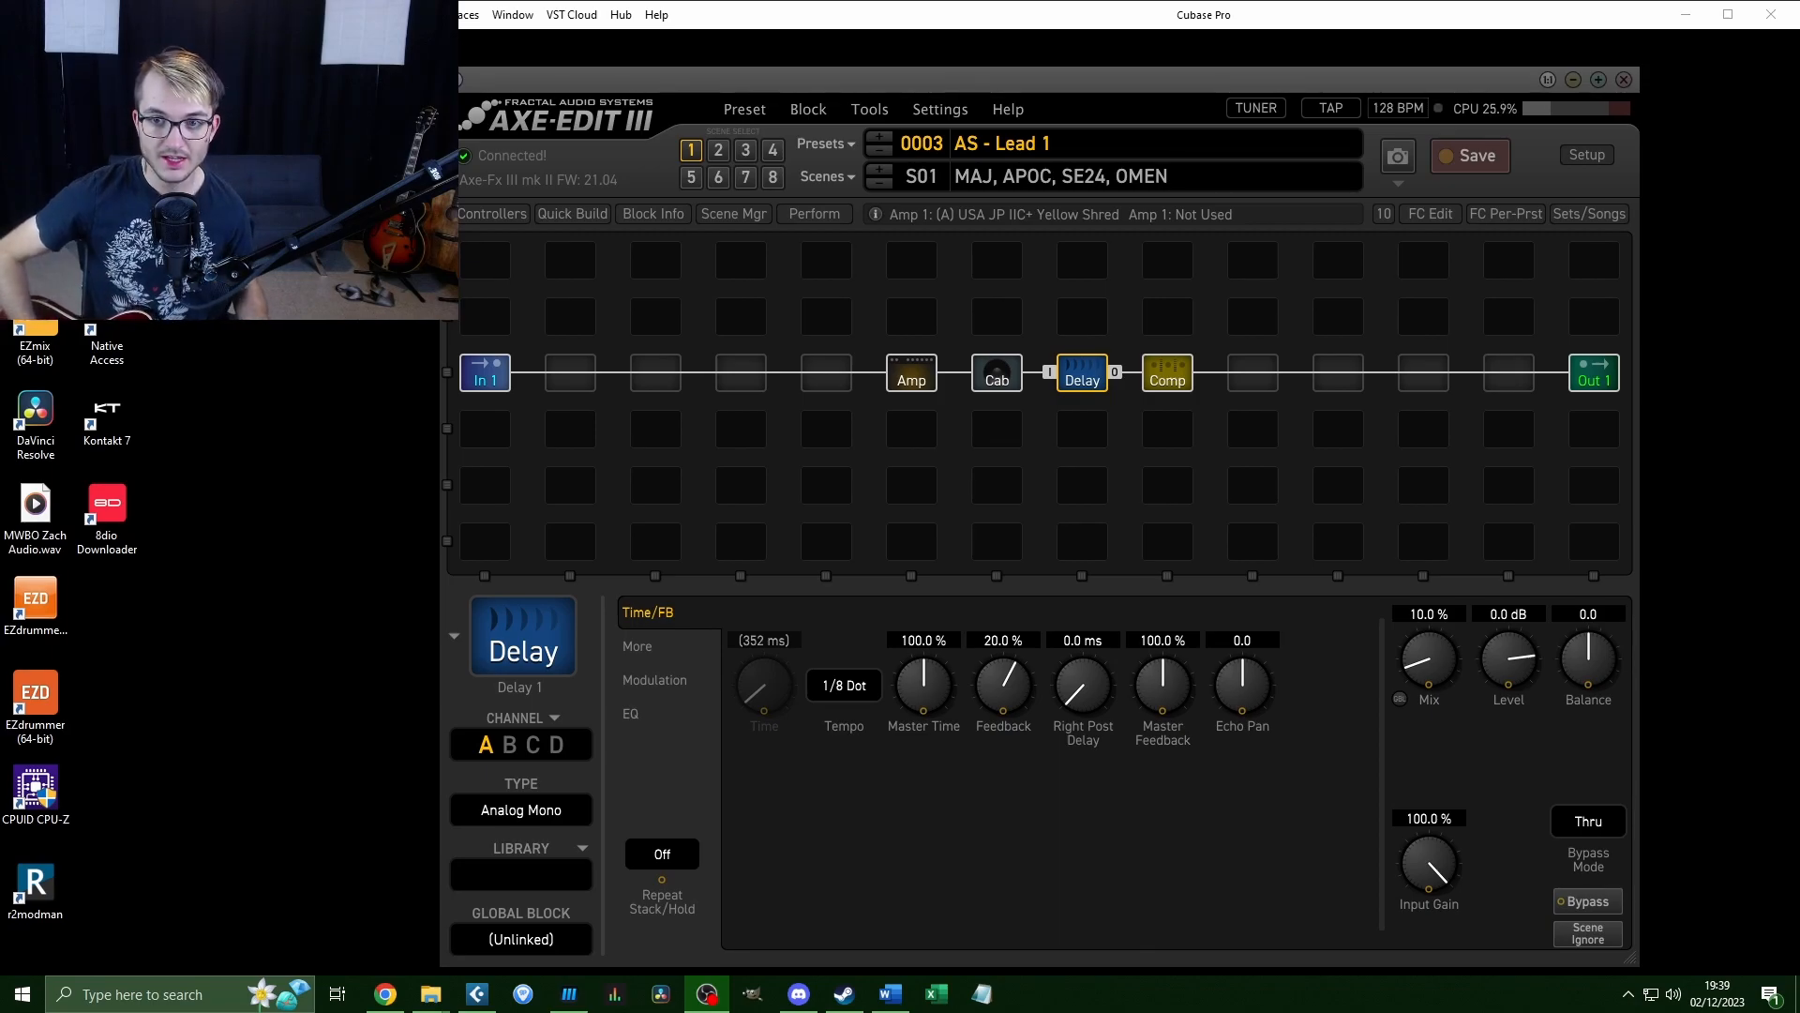
{"action": "left_click", "coordinate": [913, 372]}
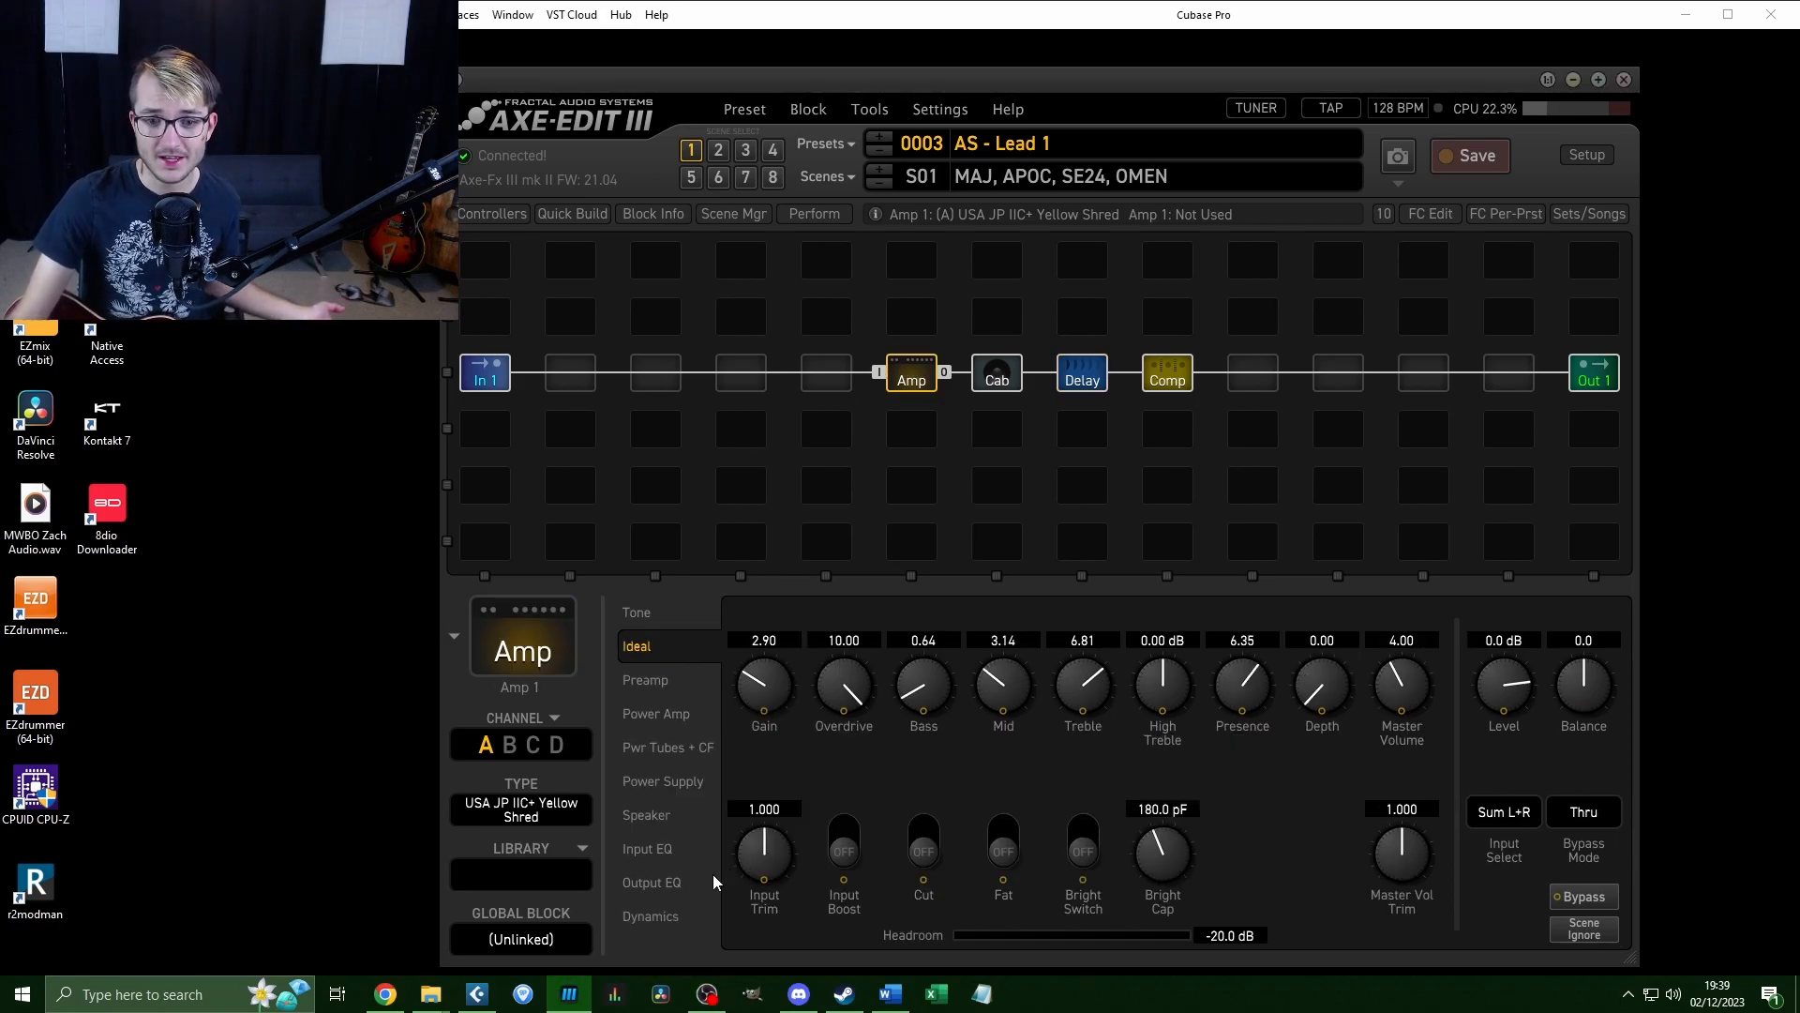
{"action": "left_click", "coordinate": [670, 893]}
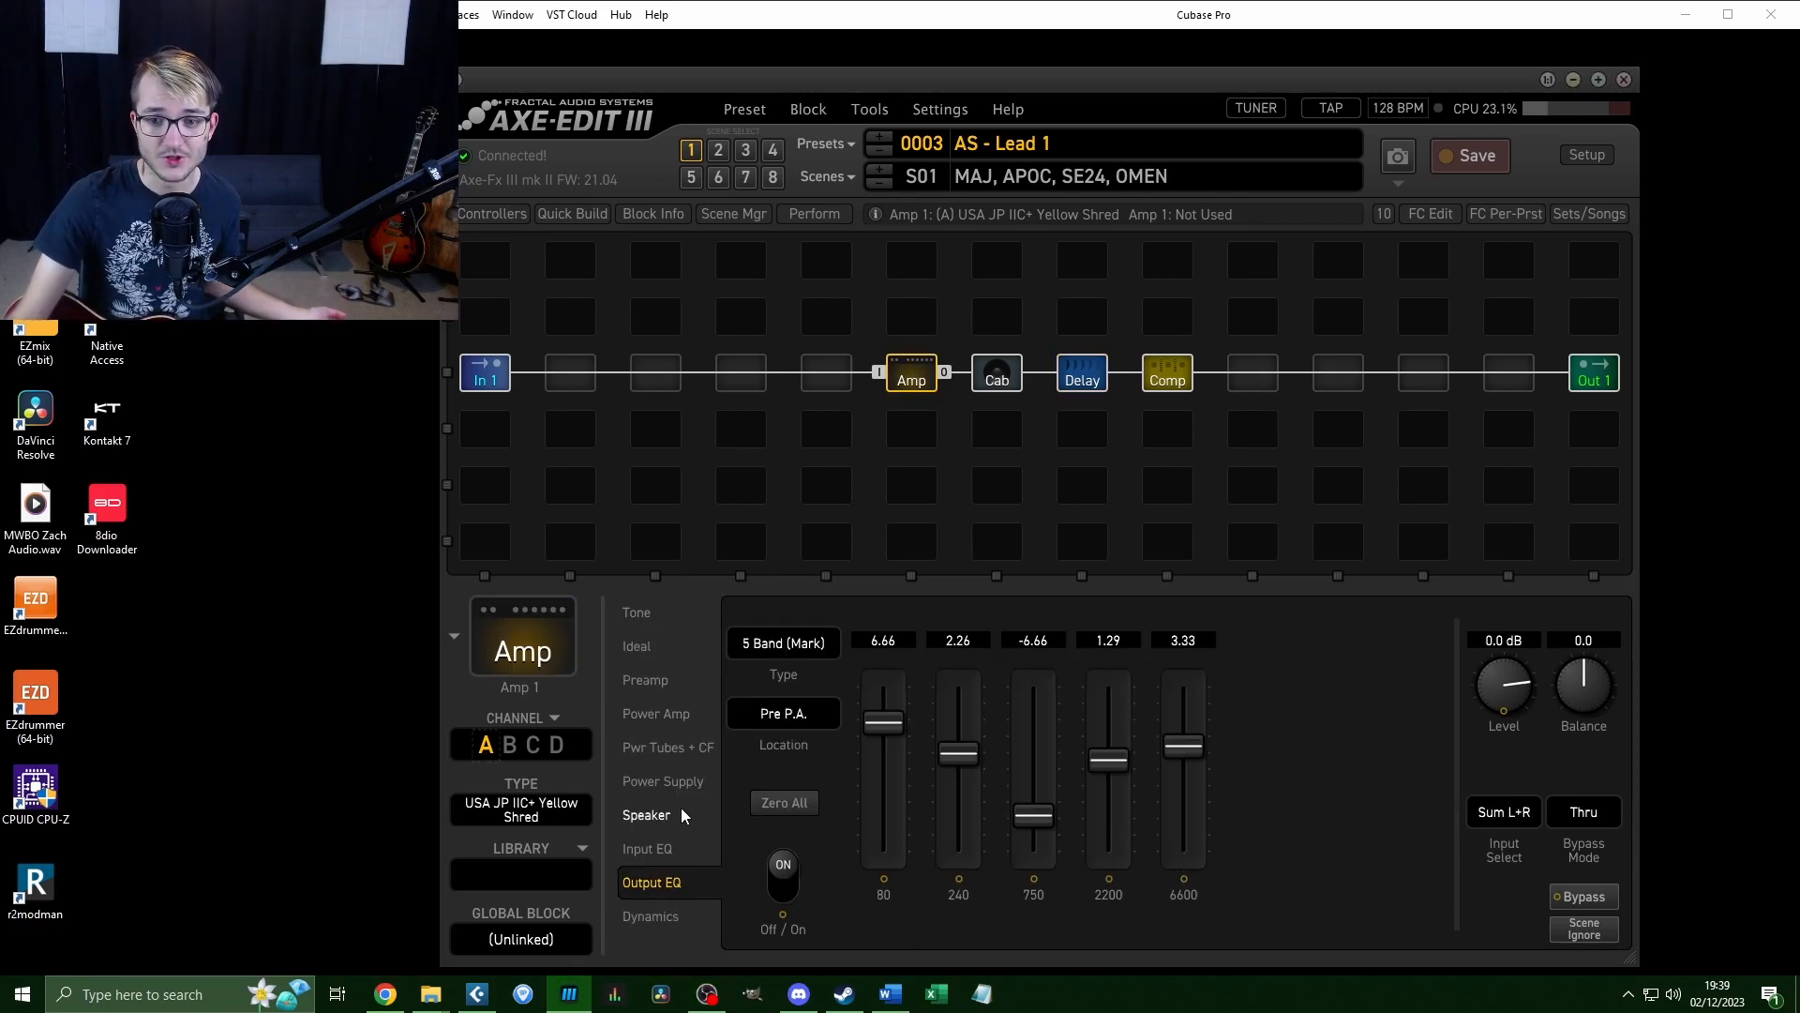
{"action": "left_click", "coordinate": [683, 619]}
{"action": "left_click", "coordinate": [645, 647]}
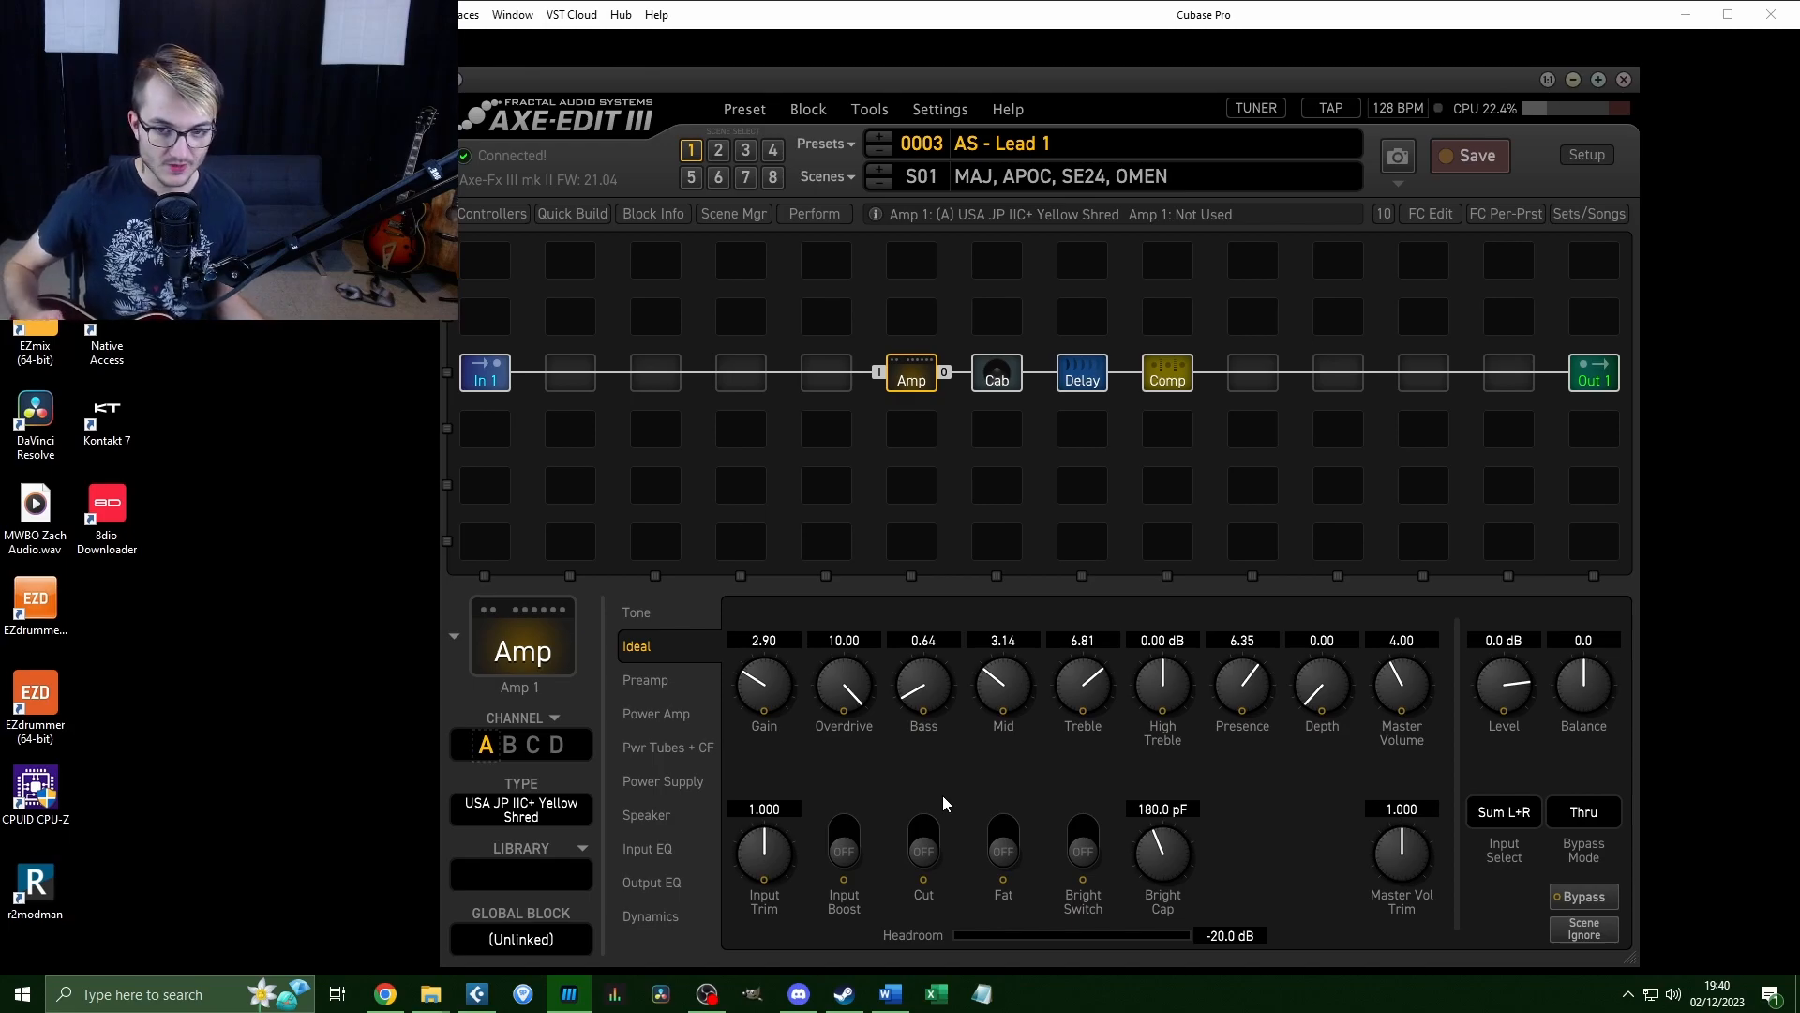
{"action": "left_click", "coordinate": [647, 883]}
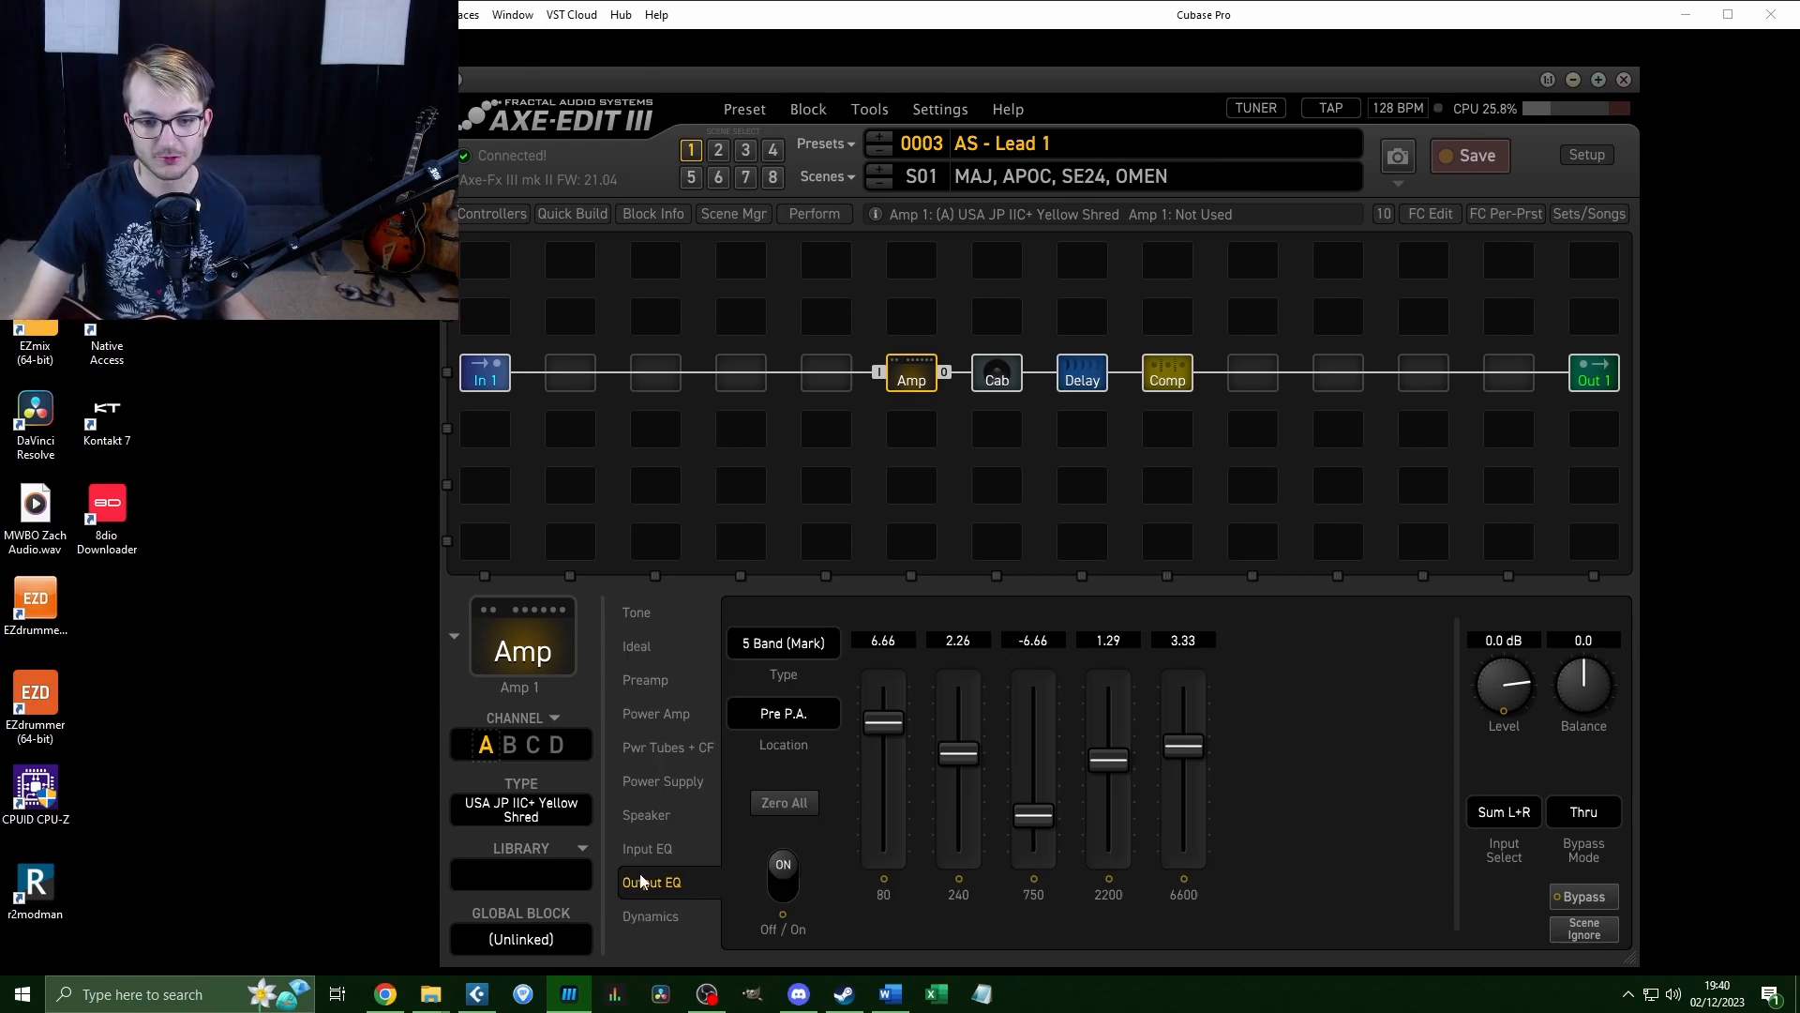
{"action": "left_click", "coordinate": [649, 653]}
Examine the Cab, Delay and Comp block settings of the AS - Lead 1 preset.
{"action": "left_click", "coordinate": [989, 372]}
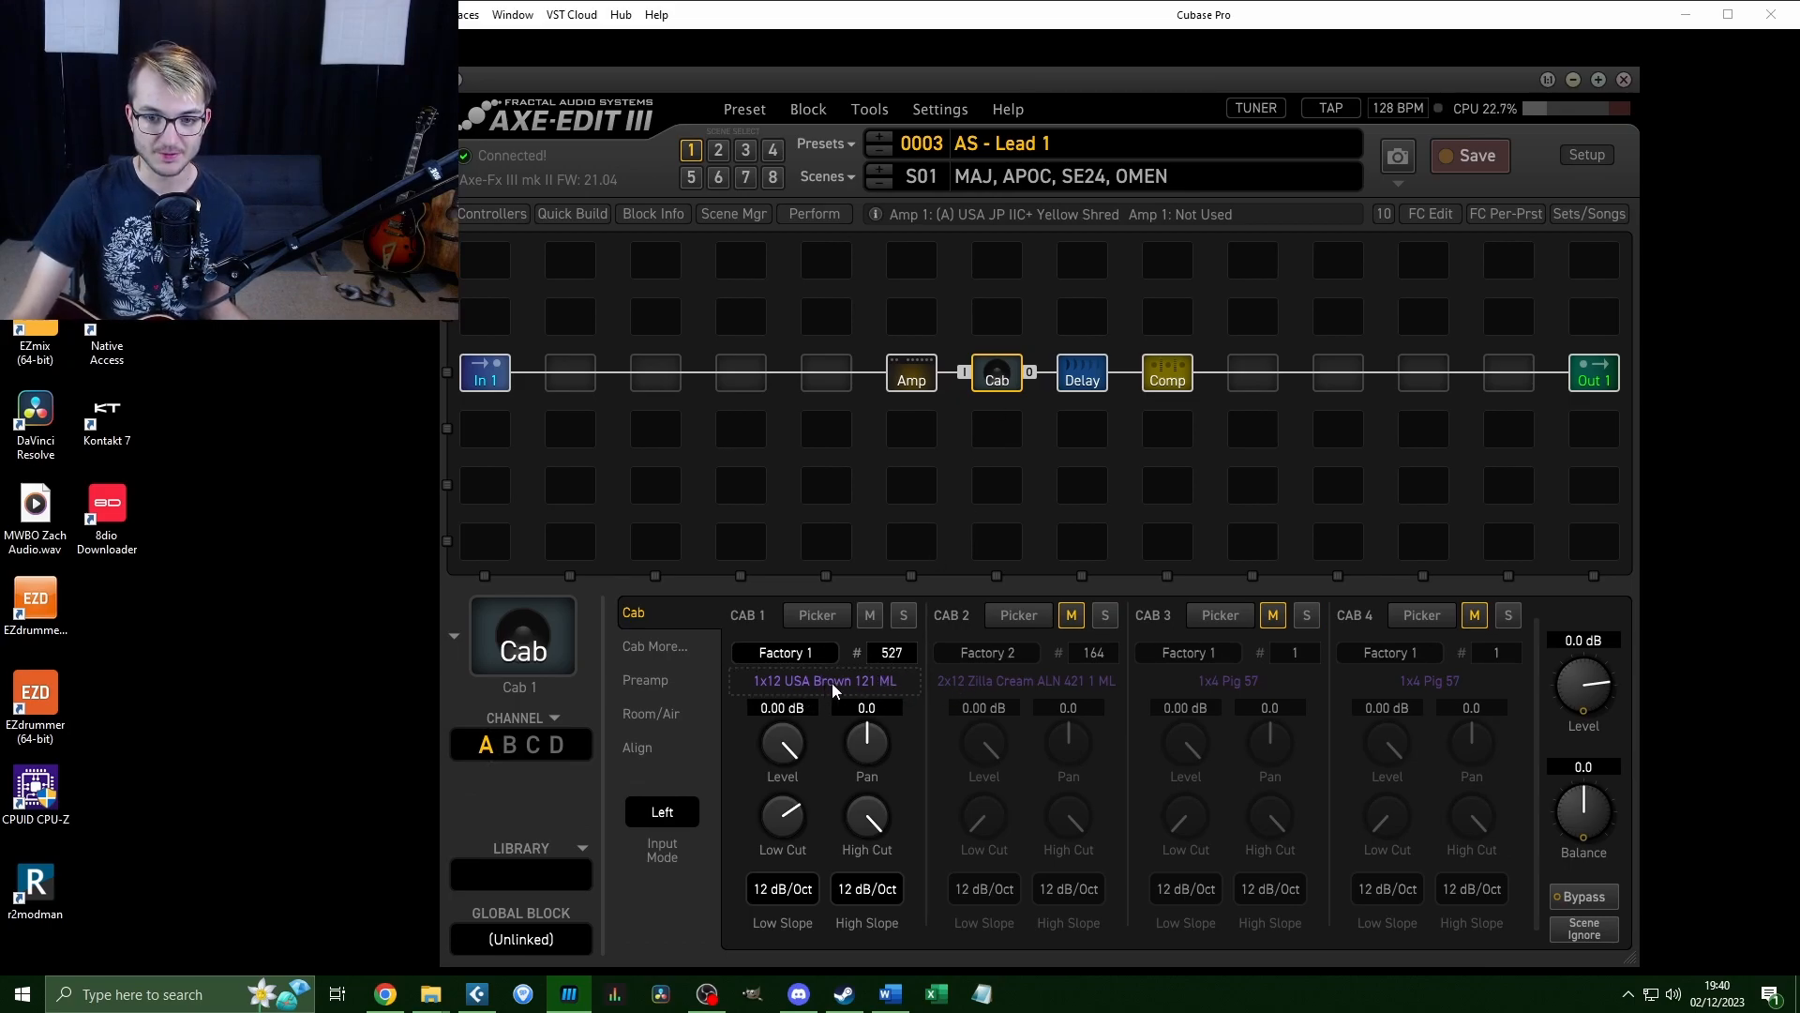
{"action": "left_click", "coordinate": [1083, 372]}
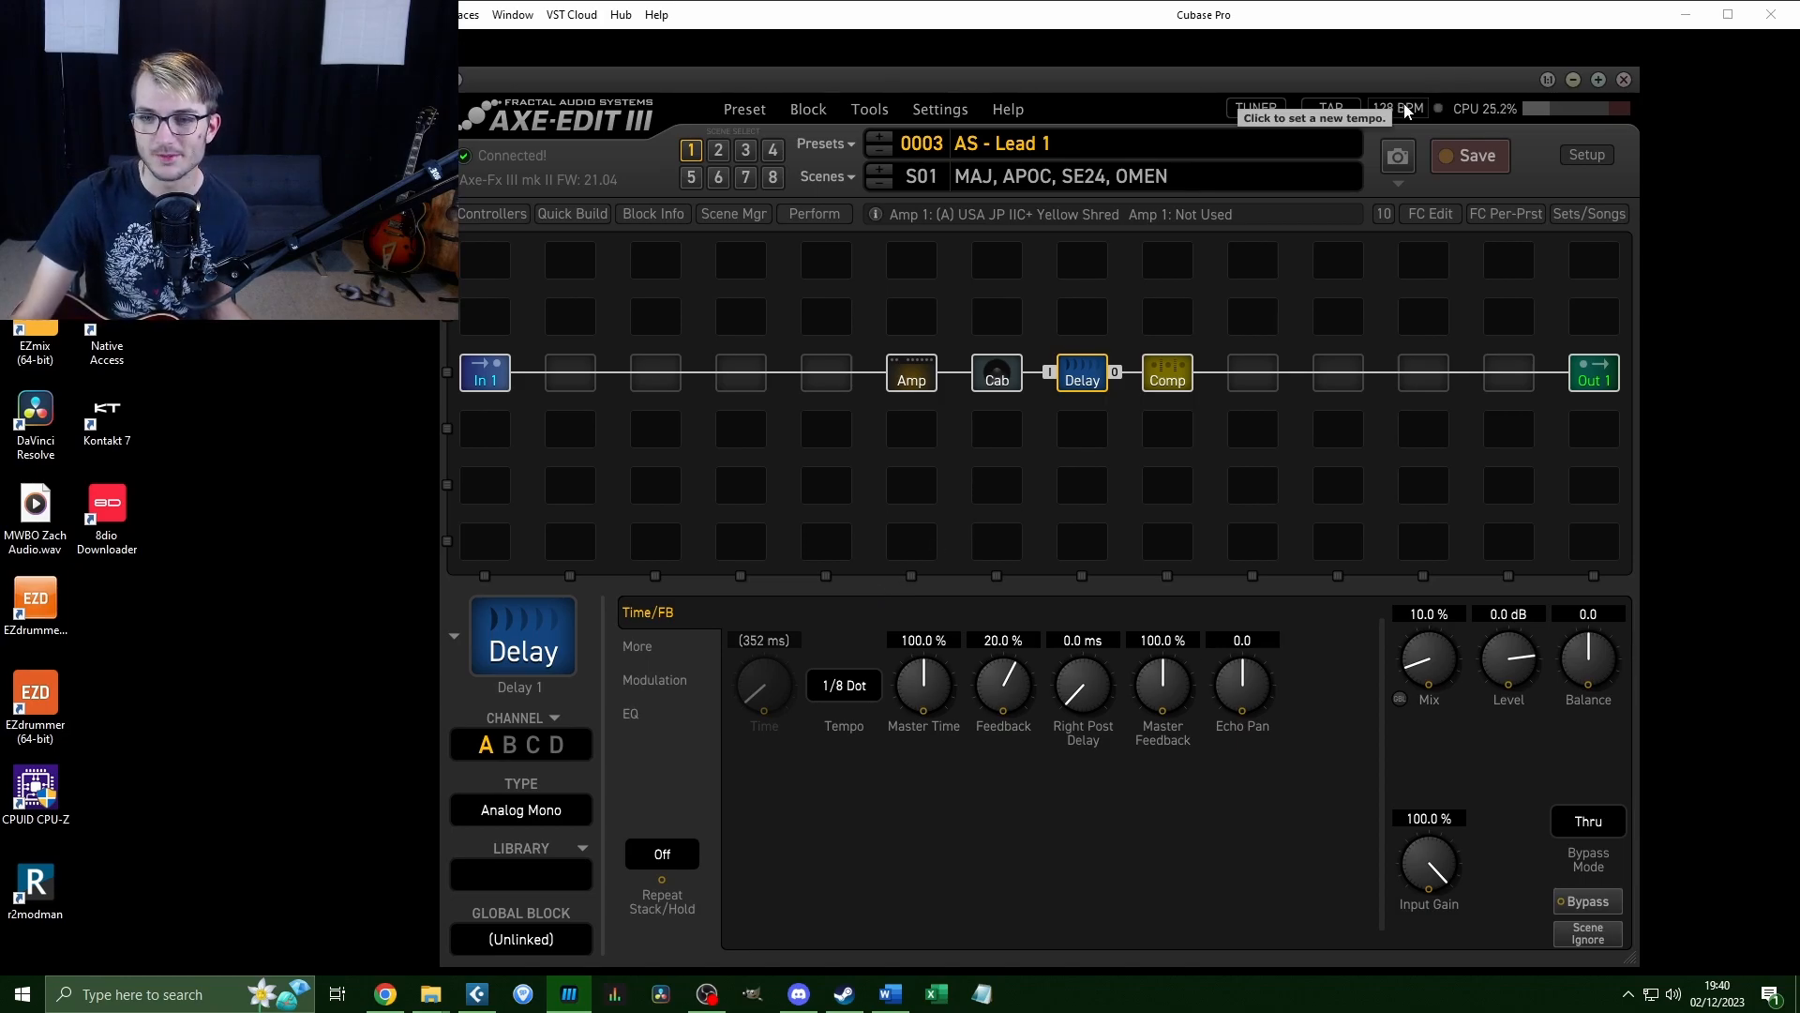
{"action": "left_click", "coordinate": [1178, 386]}
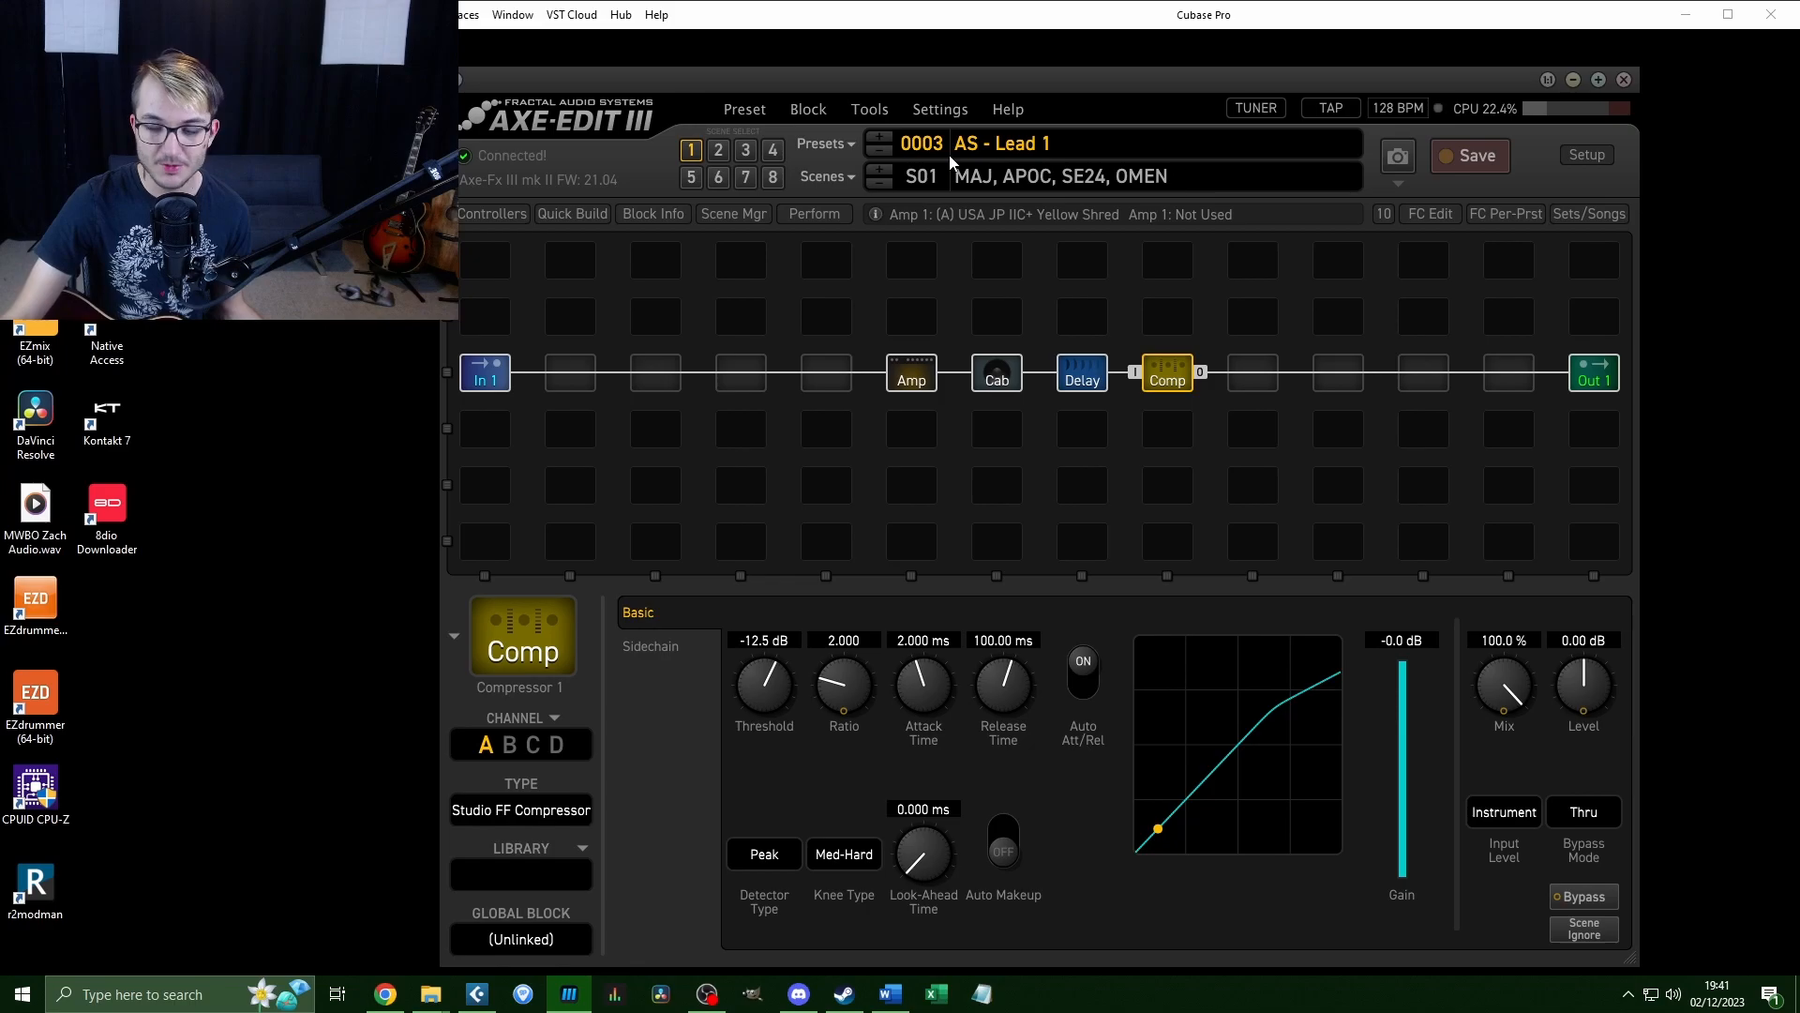
Load the AS - Lead 2 preset and examine the cabinet used in its Cab block.
{"action": "left_click", "coordinate": [825, 150]}
{"action": "double_click", "coordinate": [588, 332]}
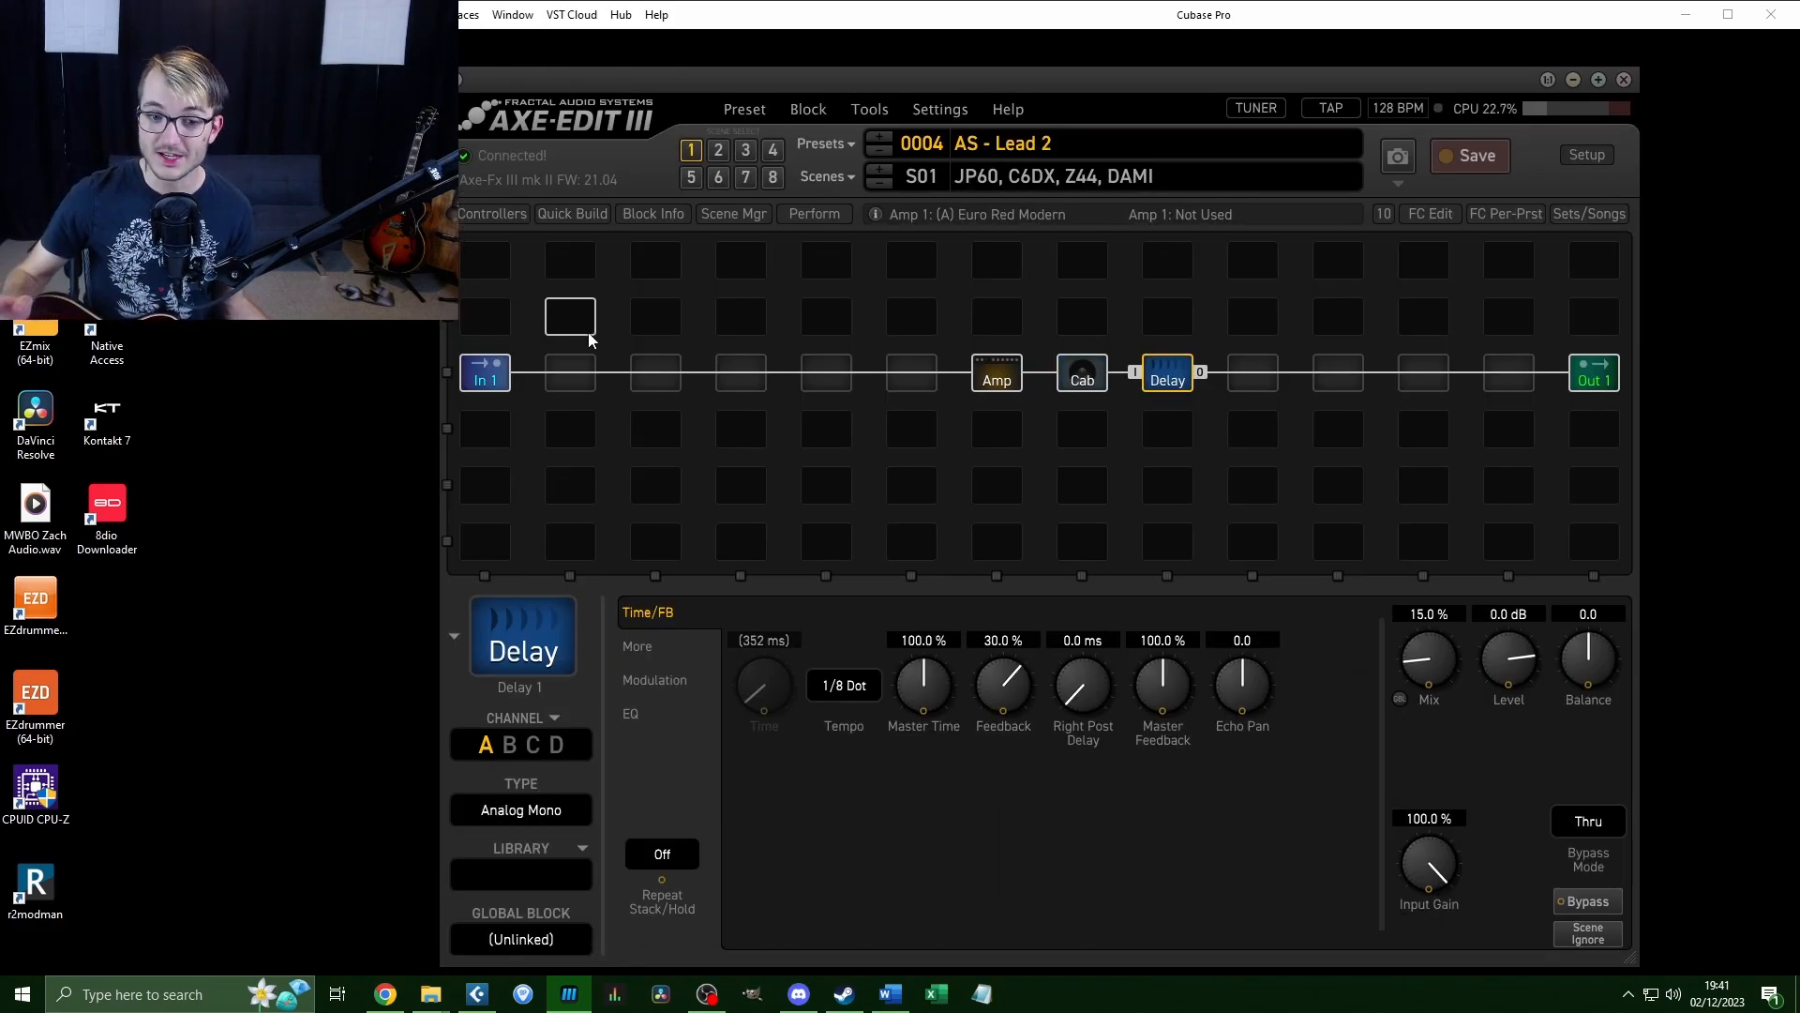
{"action": "left_click", "coordinate": [1082, 373]}
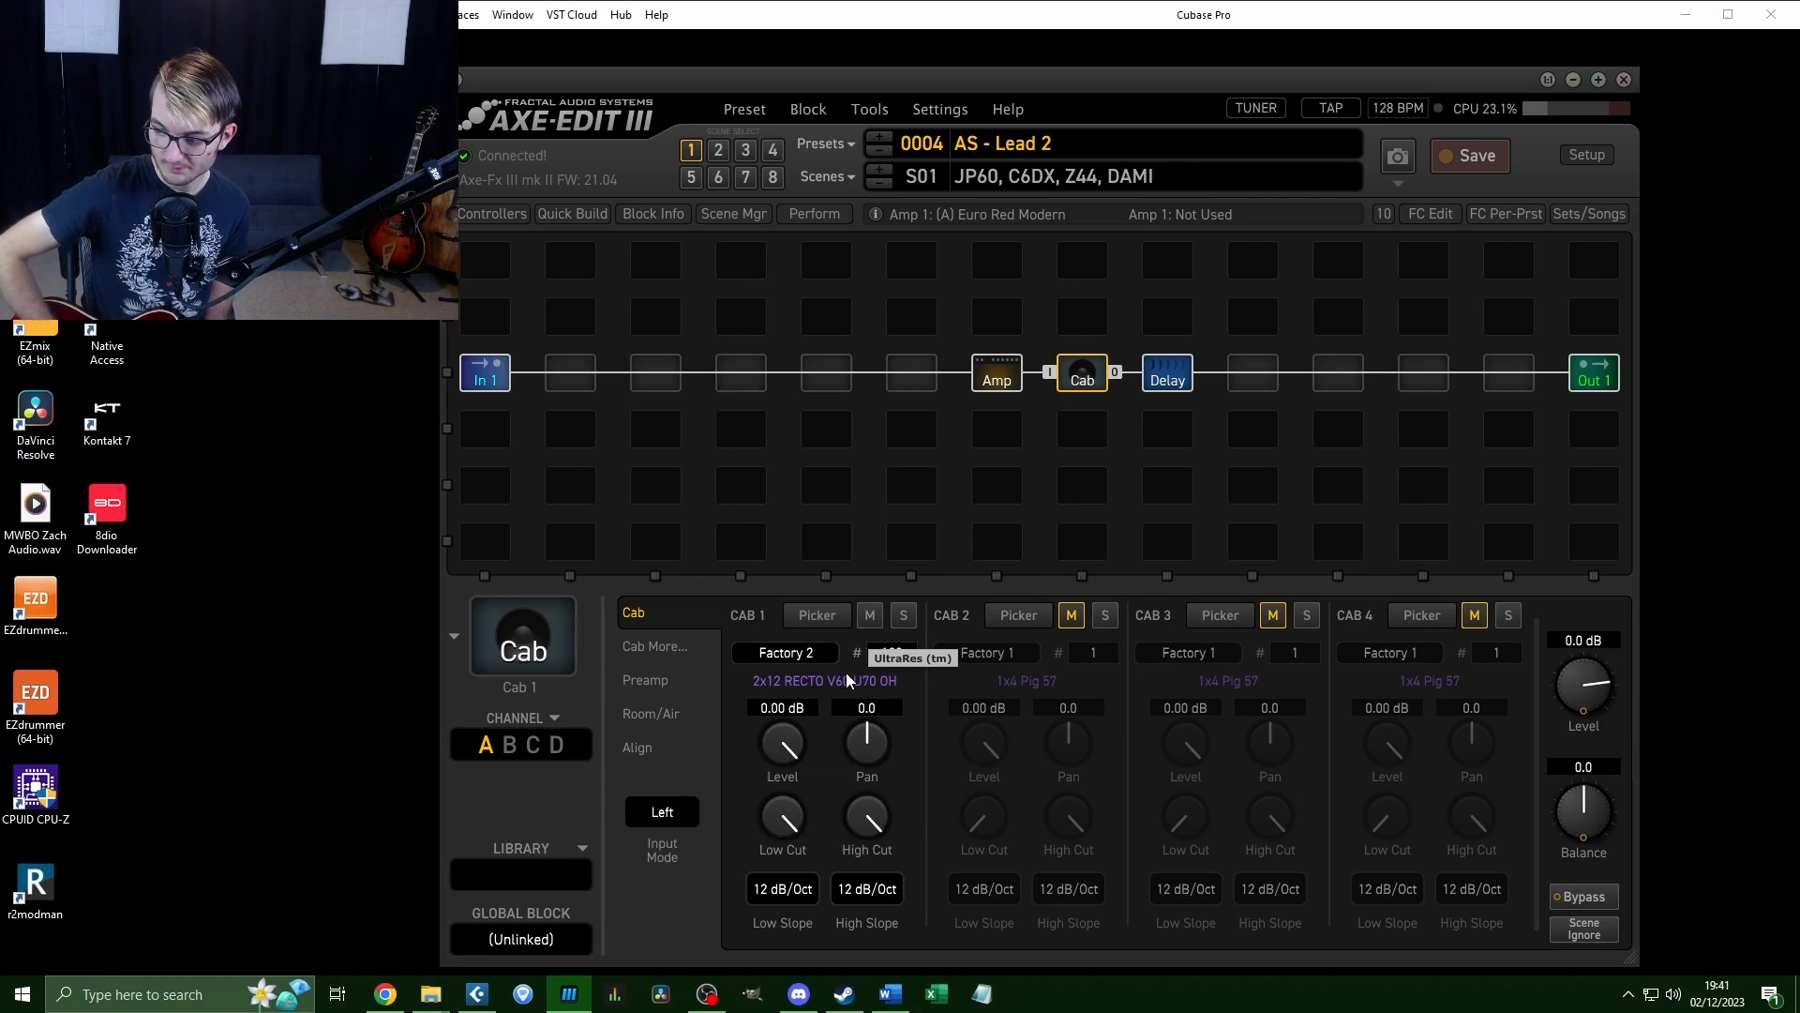
Compare the AS - Lead 1 and AS - Lead 2 presets, checking the Amp block of AS - Lead 2 and ending on that preset.
{"action": "left_click", "coordinate": [880, 157]}
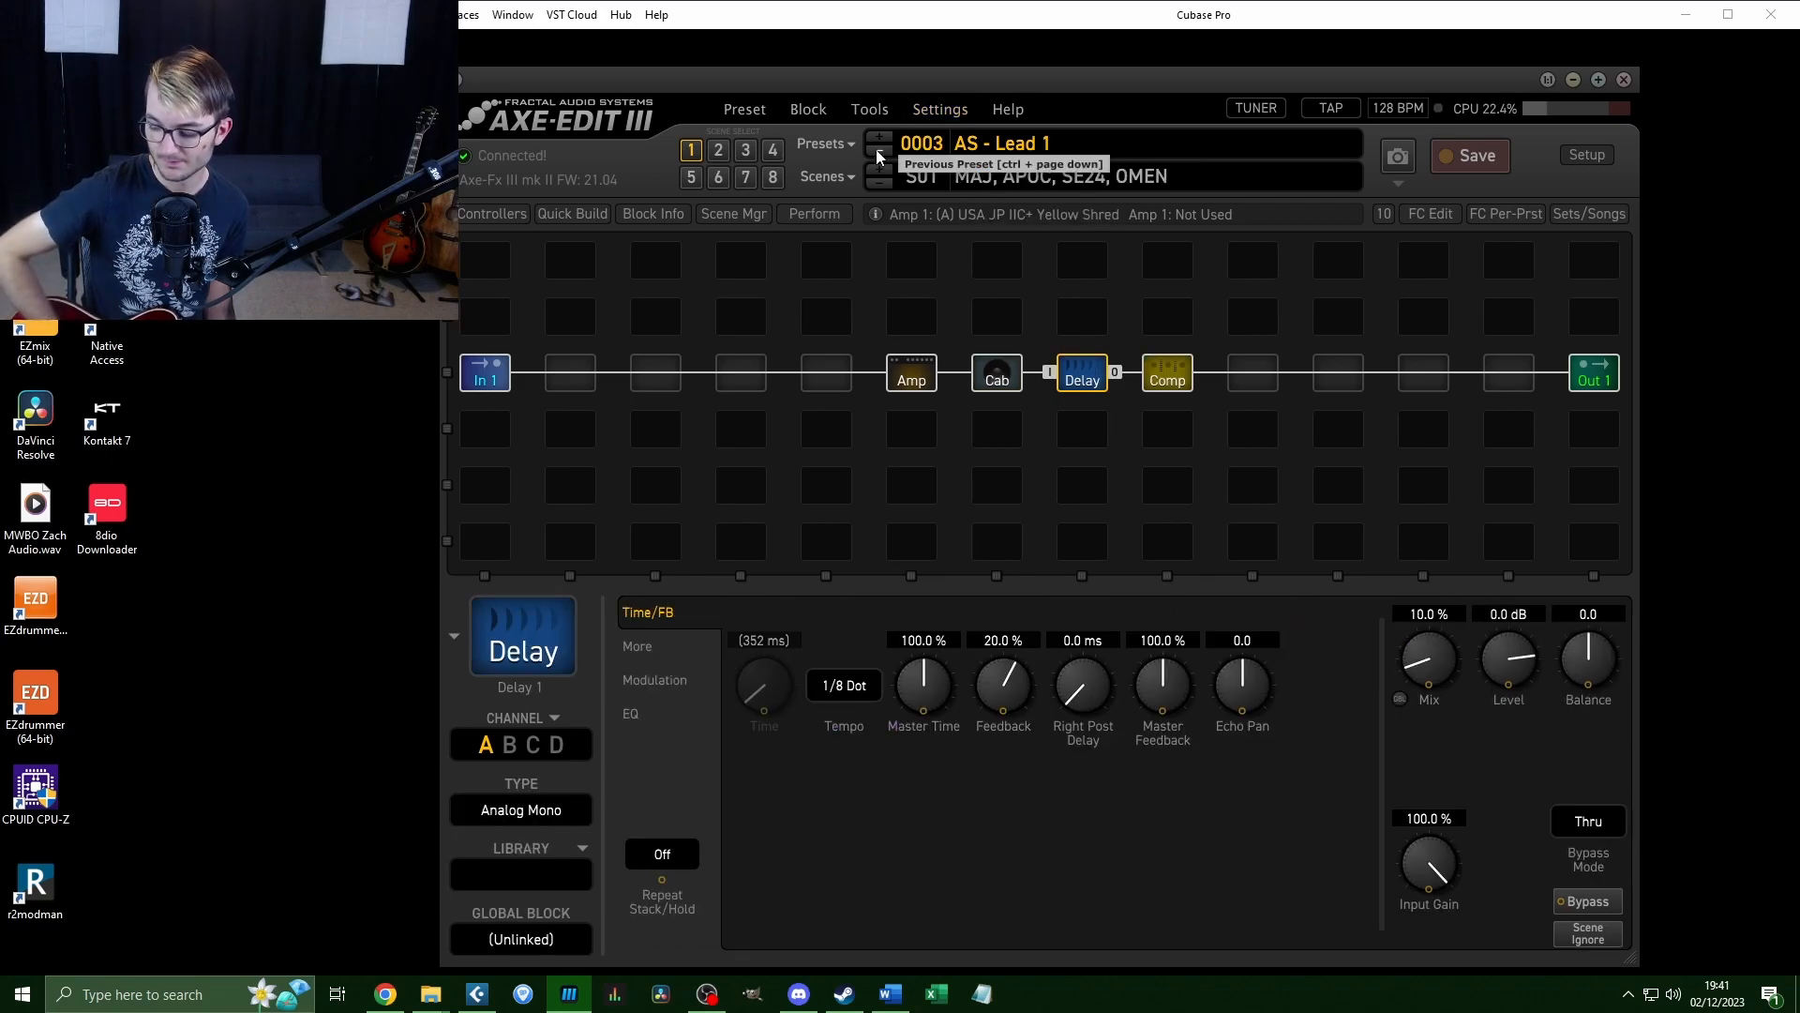
{"action": "left_click", "coordinate": [882, 142]}
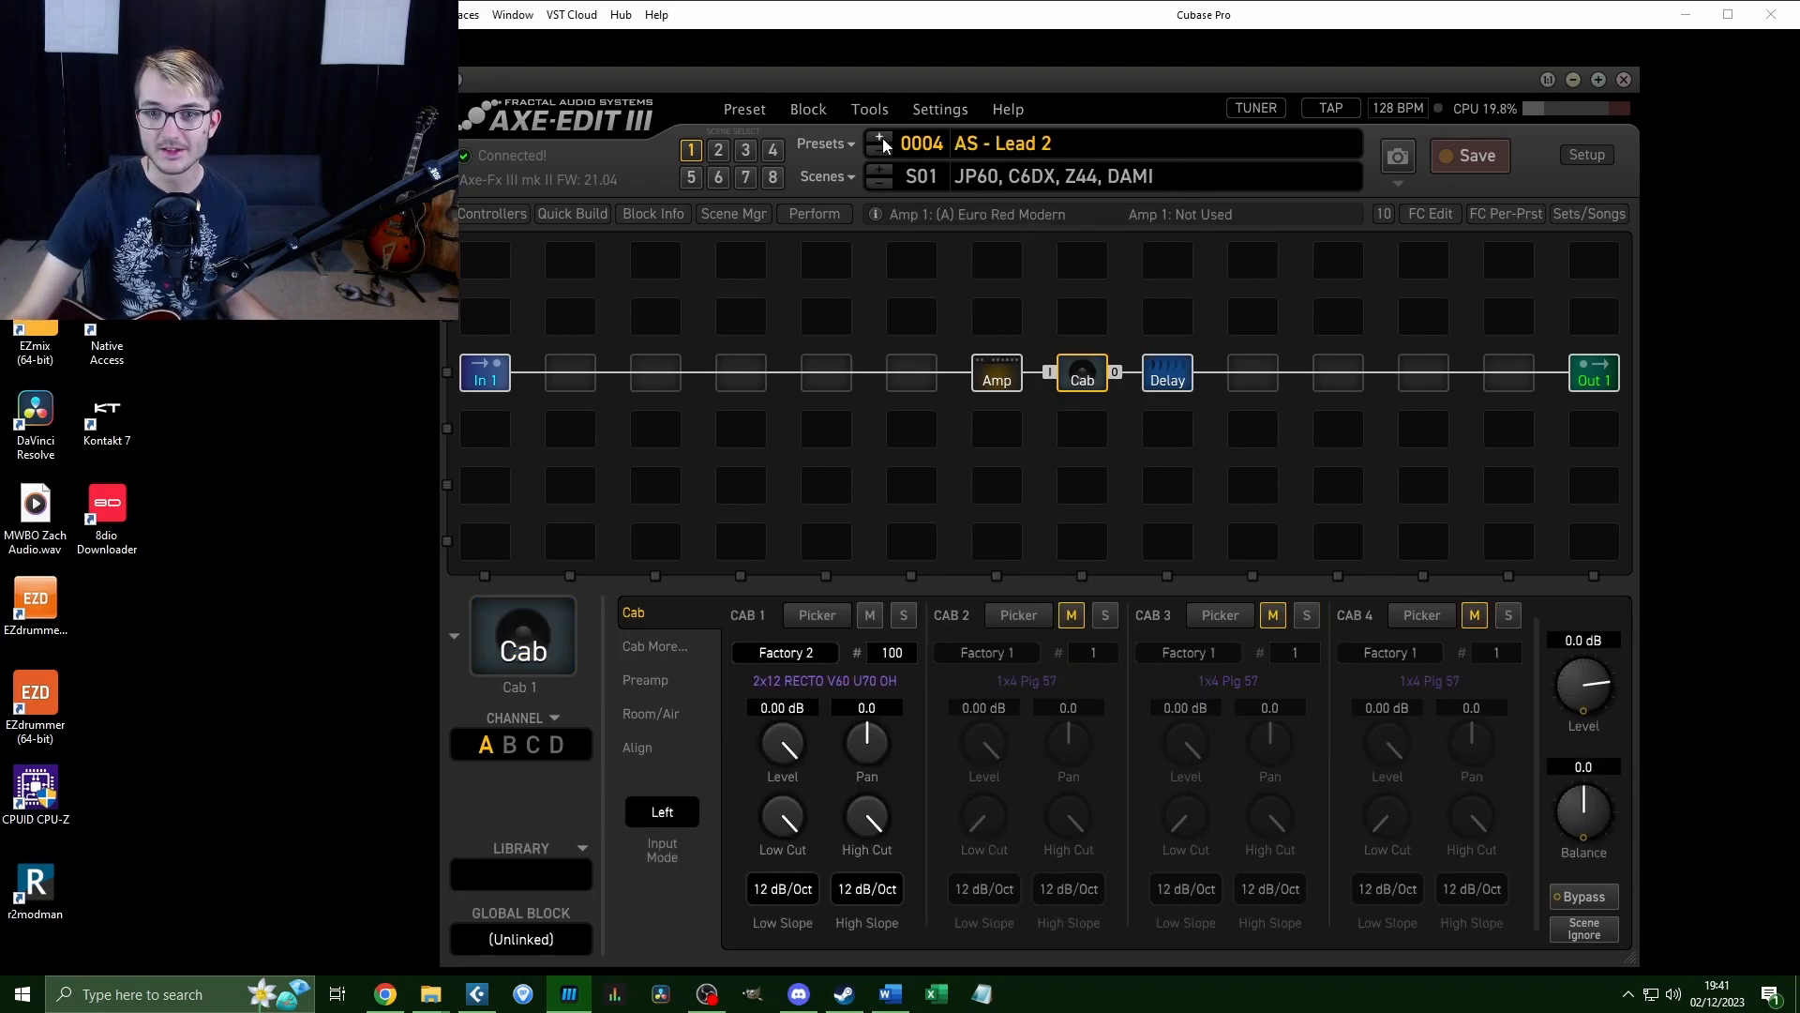
{"action": "left_click", "coordinate": [995, 385]}
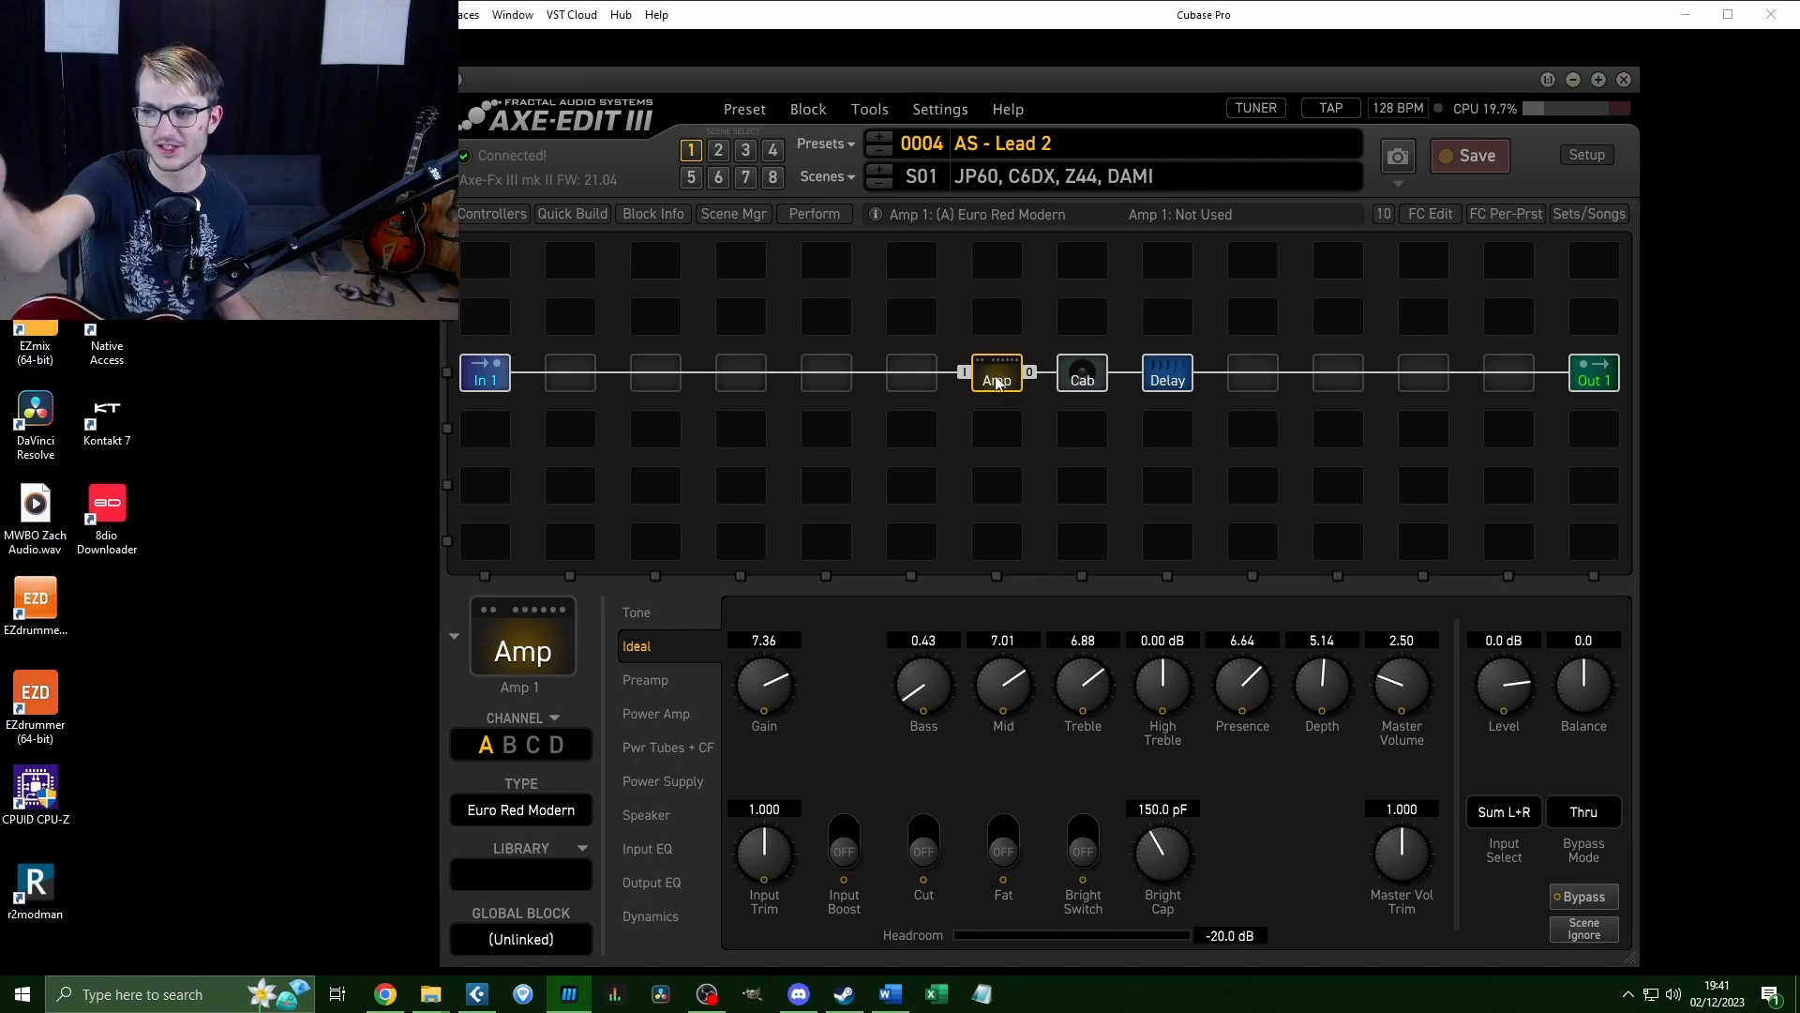
{"action": "left_click", "coordinate": [879, 152]}
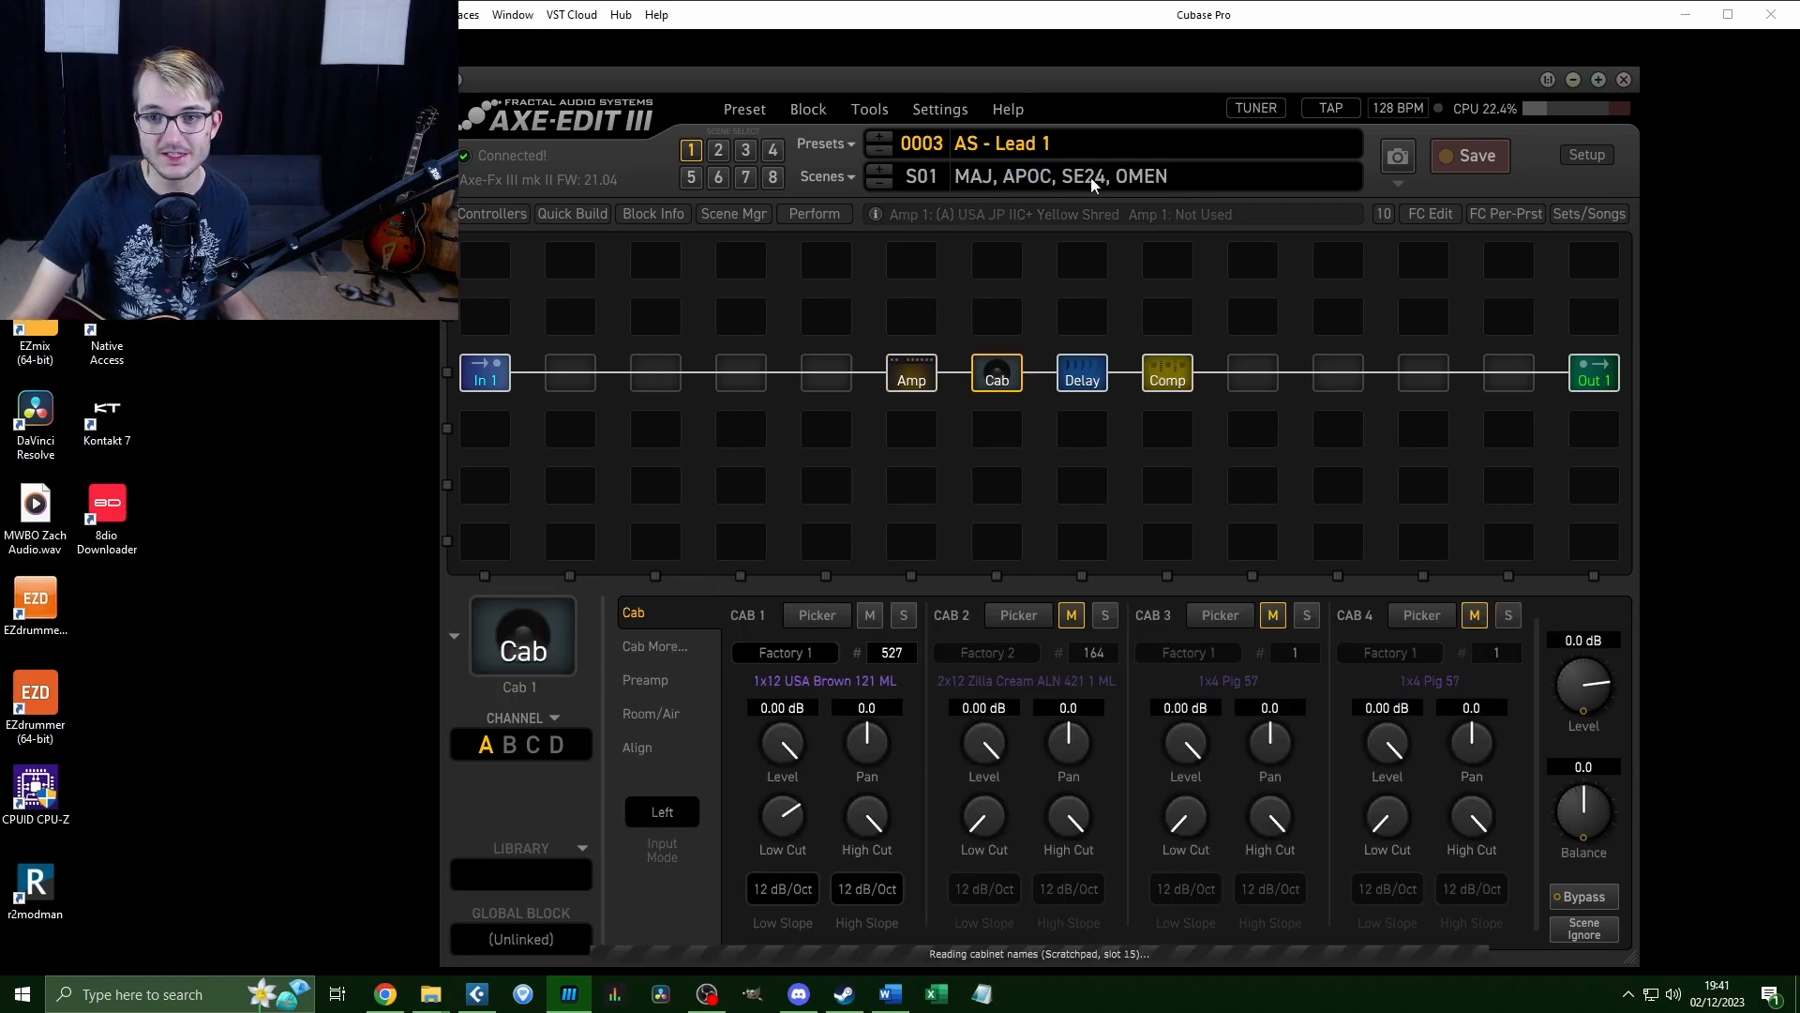
{"action": "left_click", "coordinate": [881, 143]}
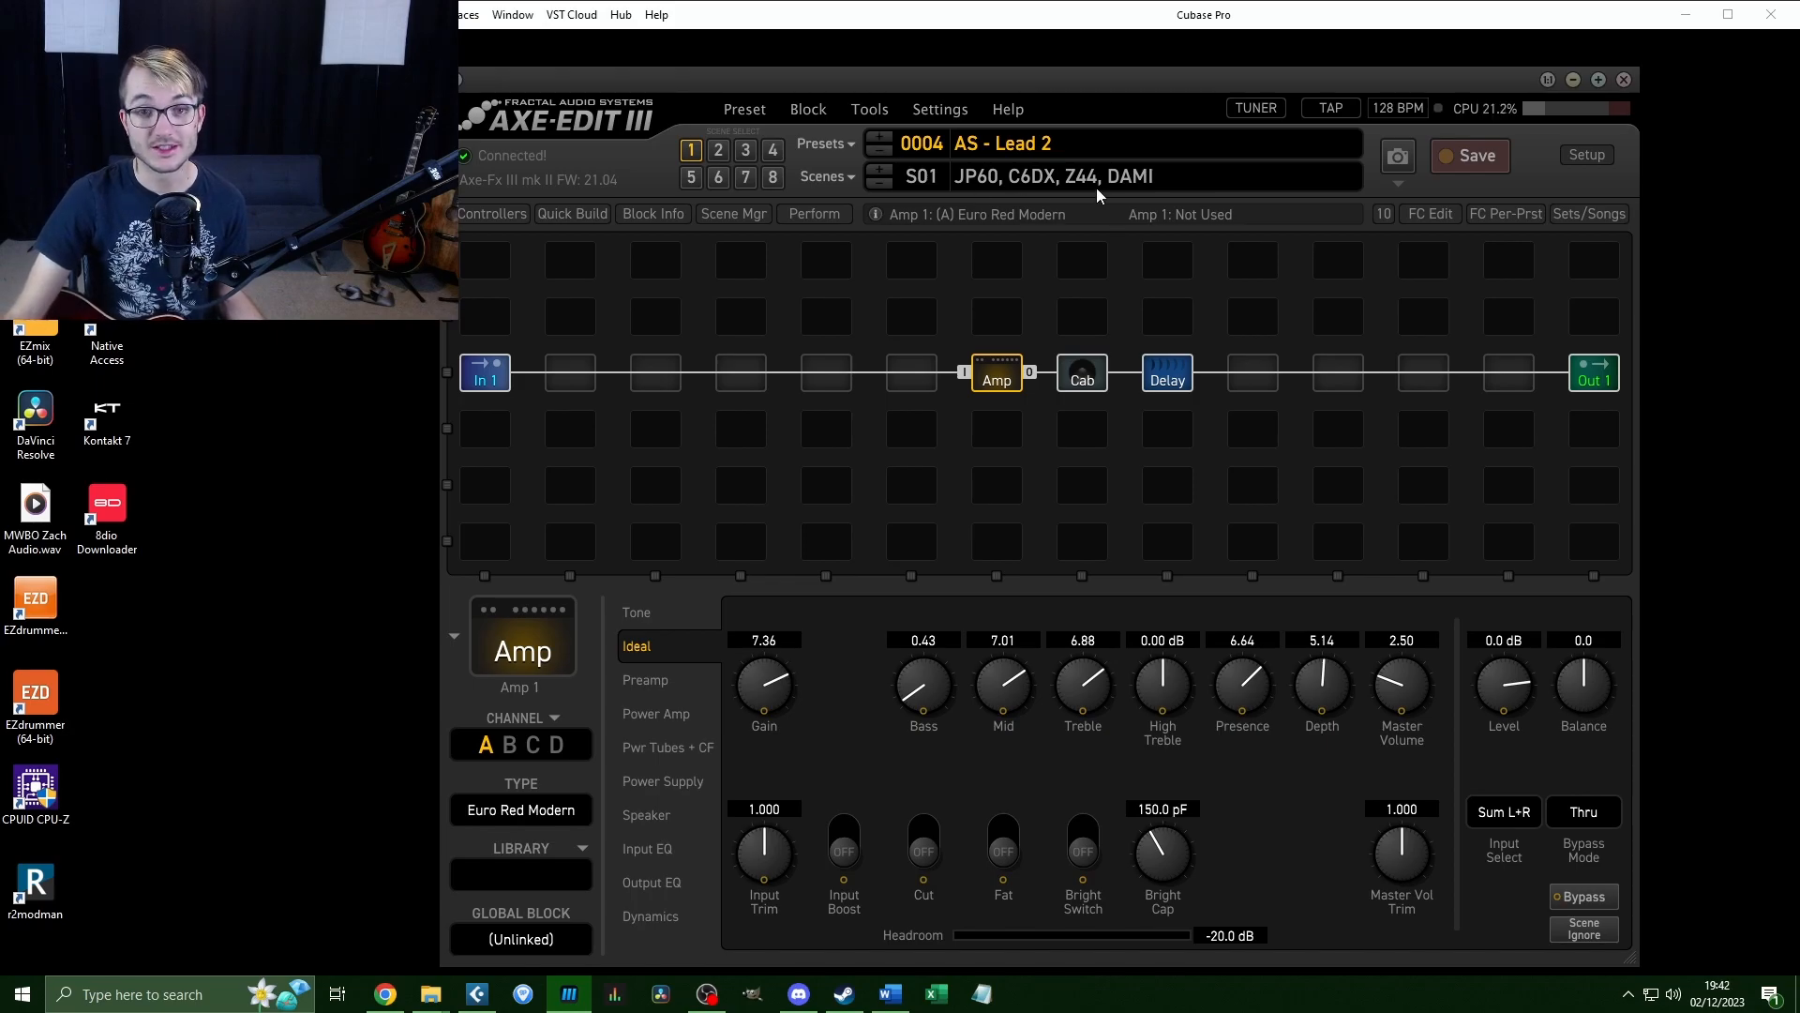
{"action": "left_click", "coordinate": [880, 151]}
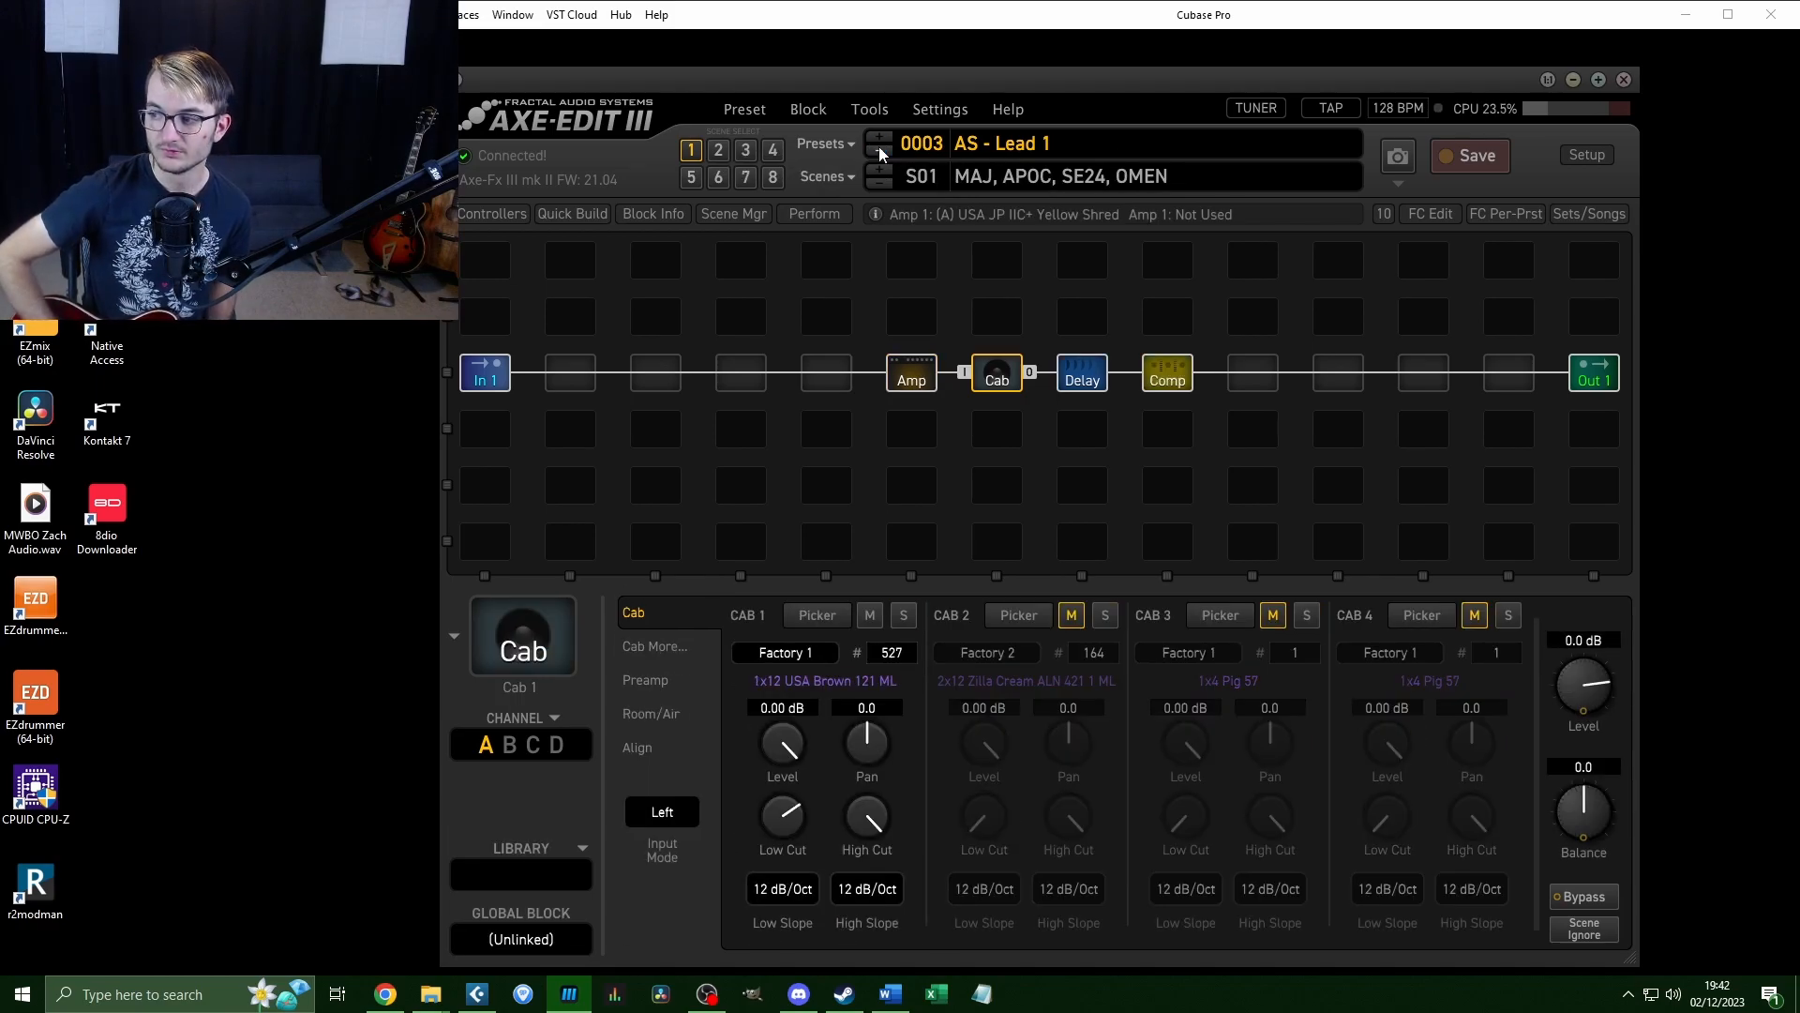
{"action": "left_click", "coordinate": [877, 141]}
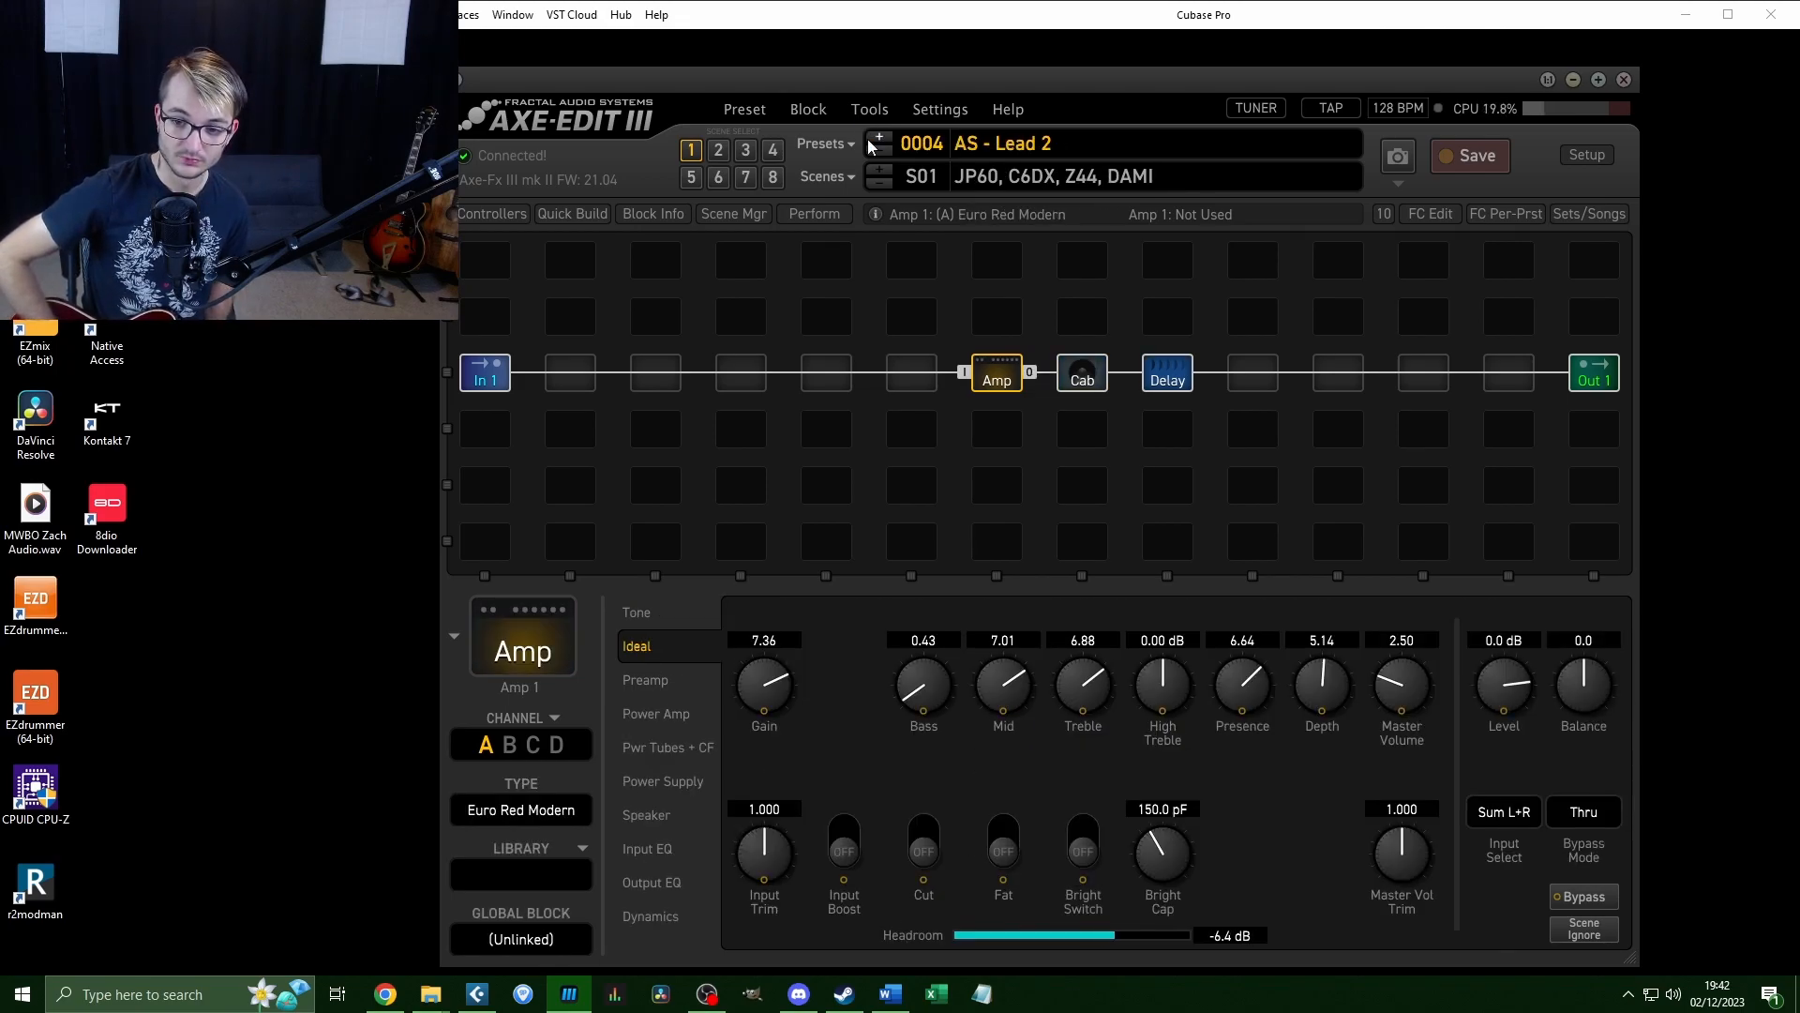
Examine the Cab block's low cut and the Delay block in the AS - Lead 2 preset, ending on the Cab.
{"action": "left_click", "coordinate": [1082, 372]}
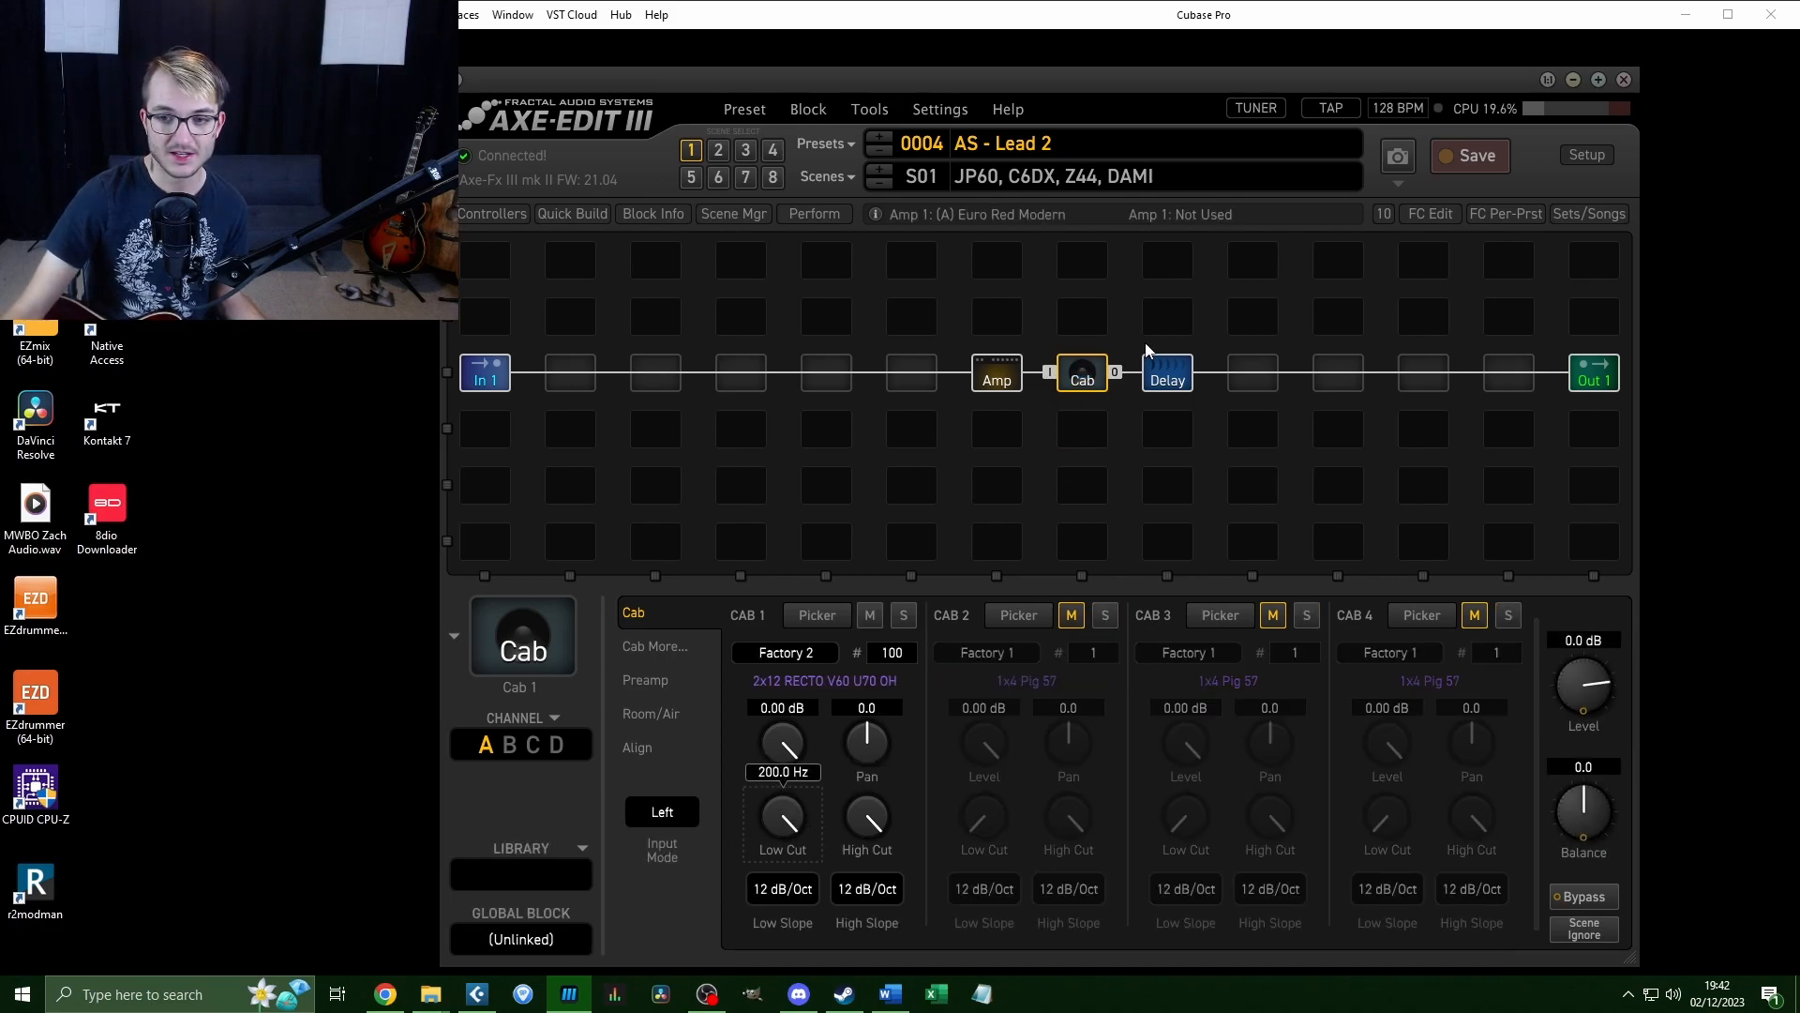
{"action": "left_click", "coordinate": [1164, 371]}
{"action": "left_click", "coordinate": [1247, 380]}
{"action": "left_click", "coordinate": [1082, 372]}
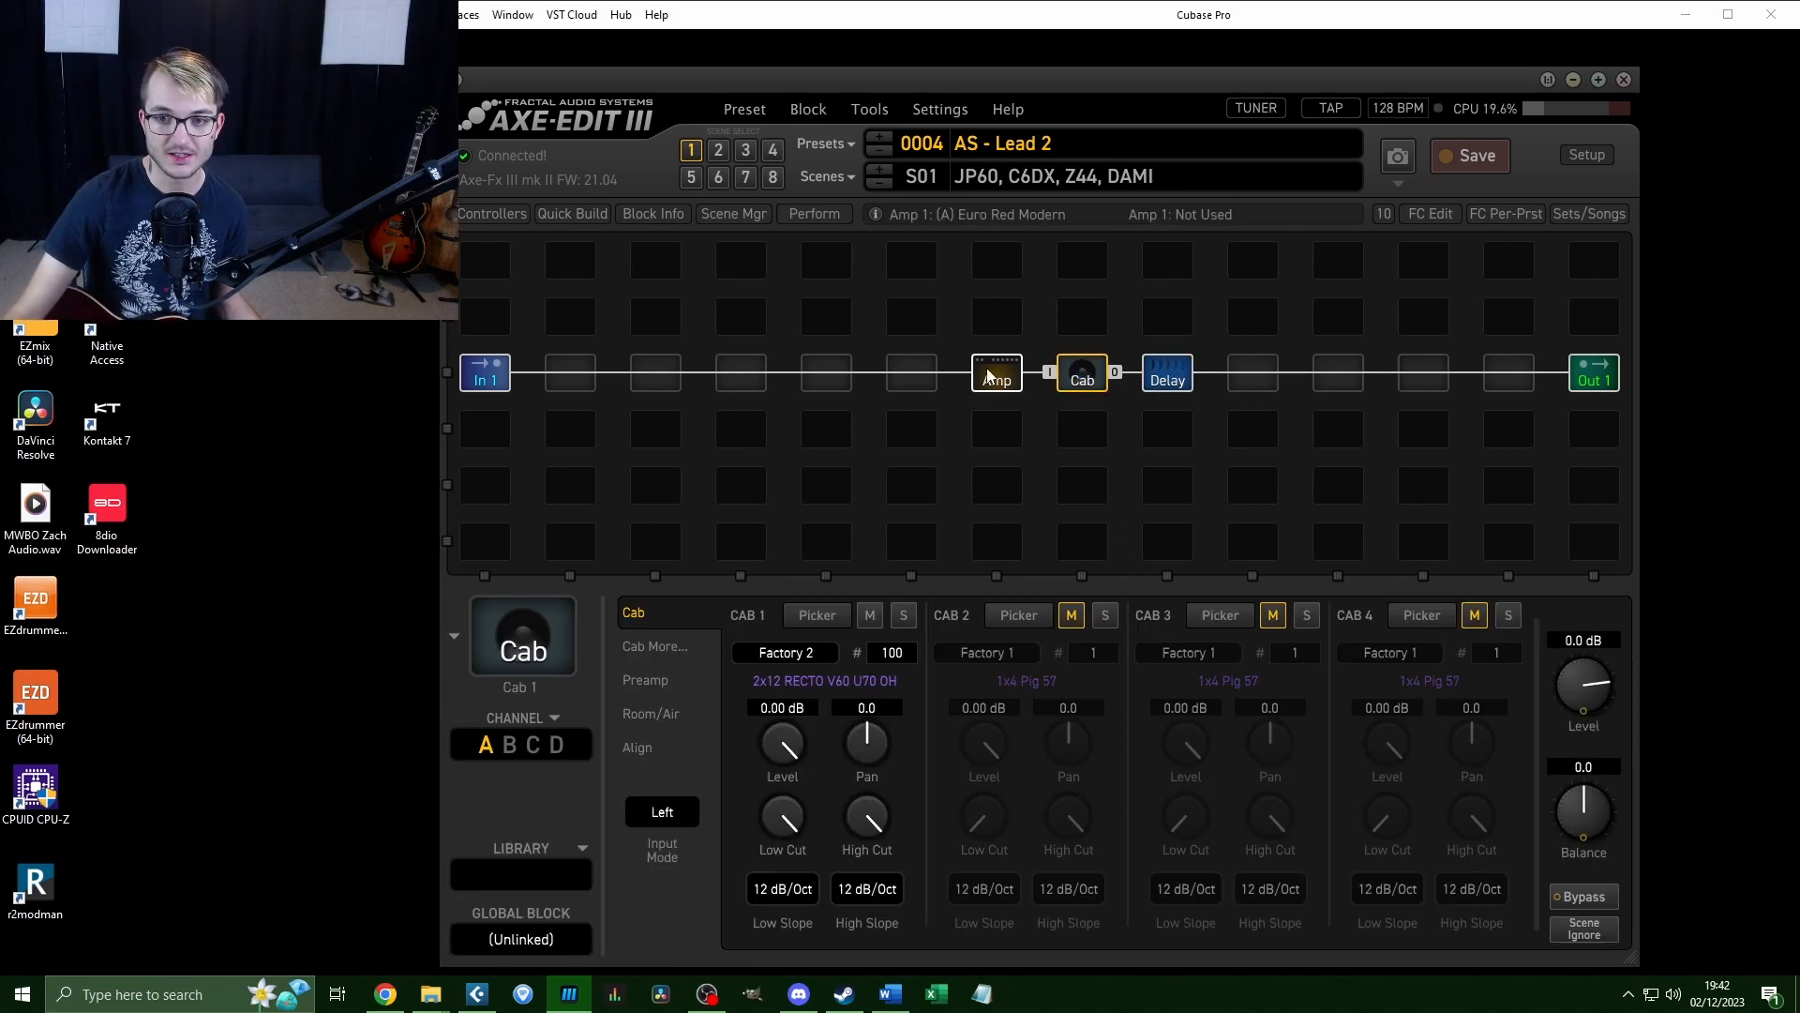
Check the Amp block of the AS - Lead 2 preset and load the AS - Clean preset.
{"action": "left_click", "coordinate": [989, 375]}
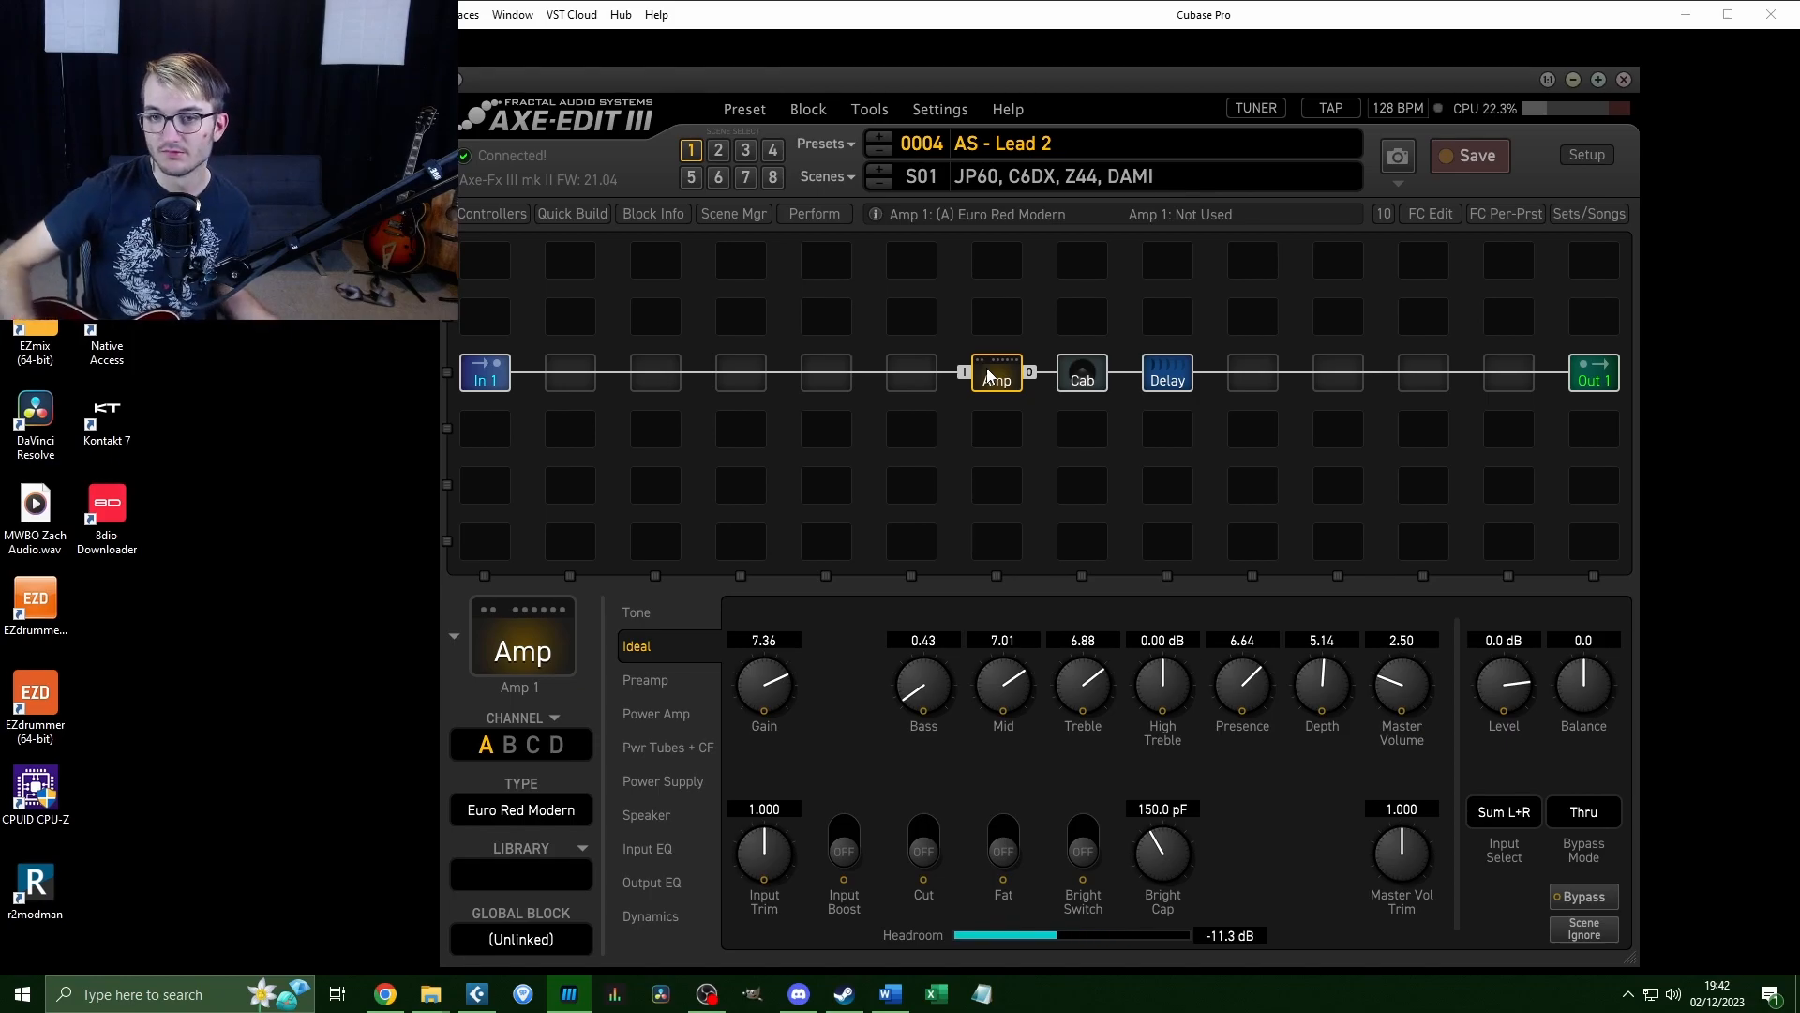
{"action": "left_click", "coordinate": [829, 146]}
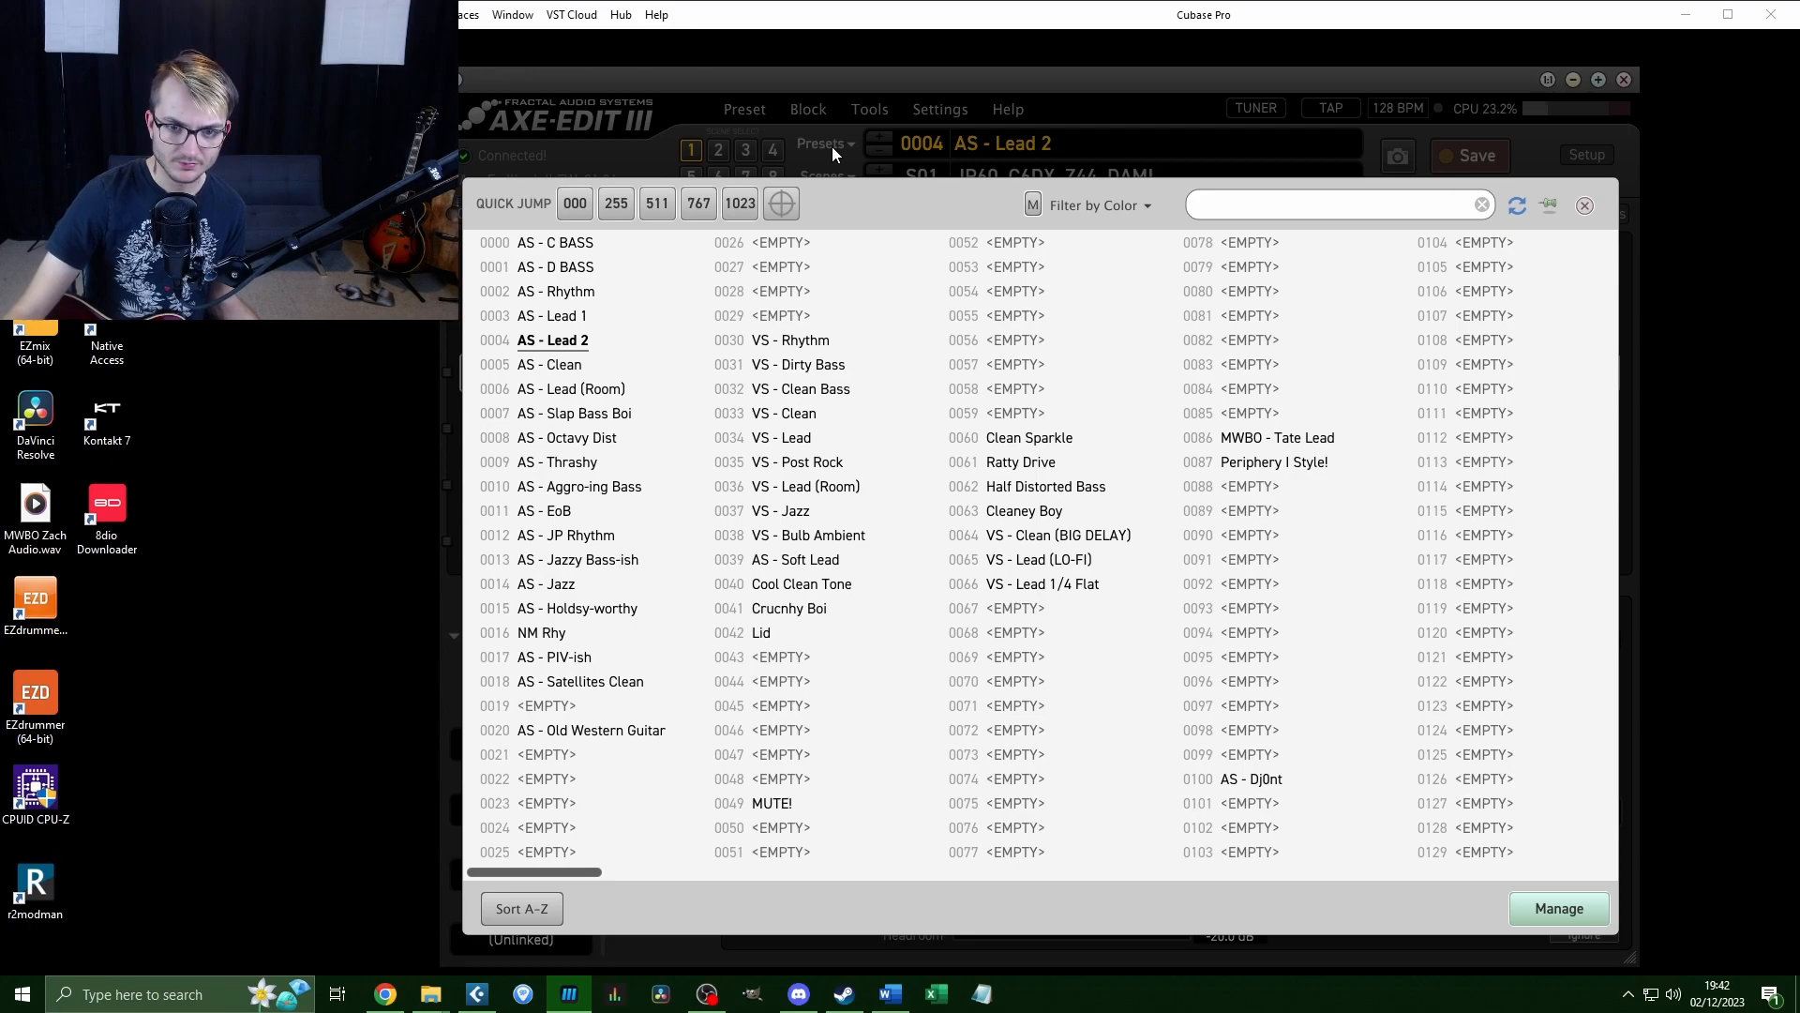
{"action": "left_click", "coordinate": [617, 366]}
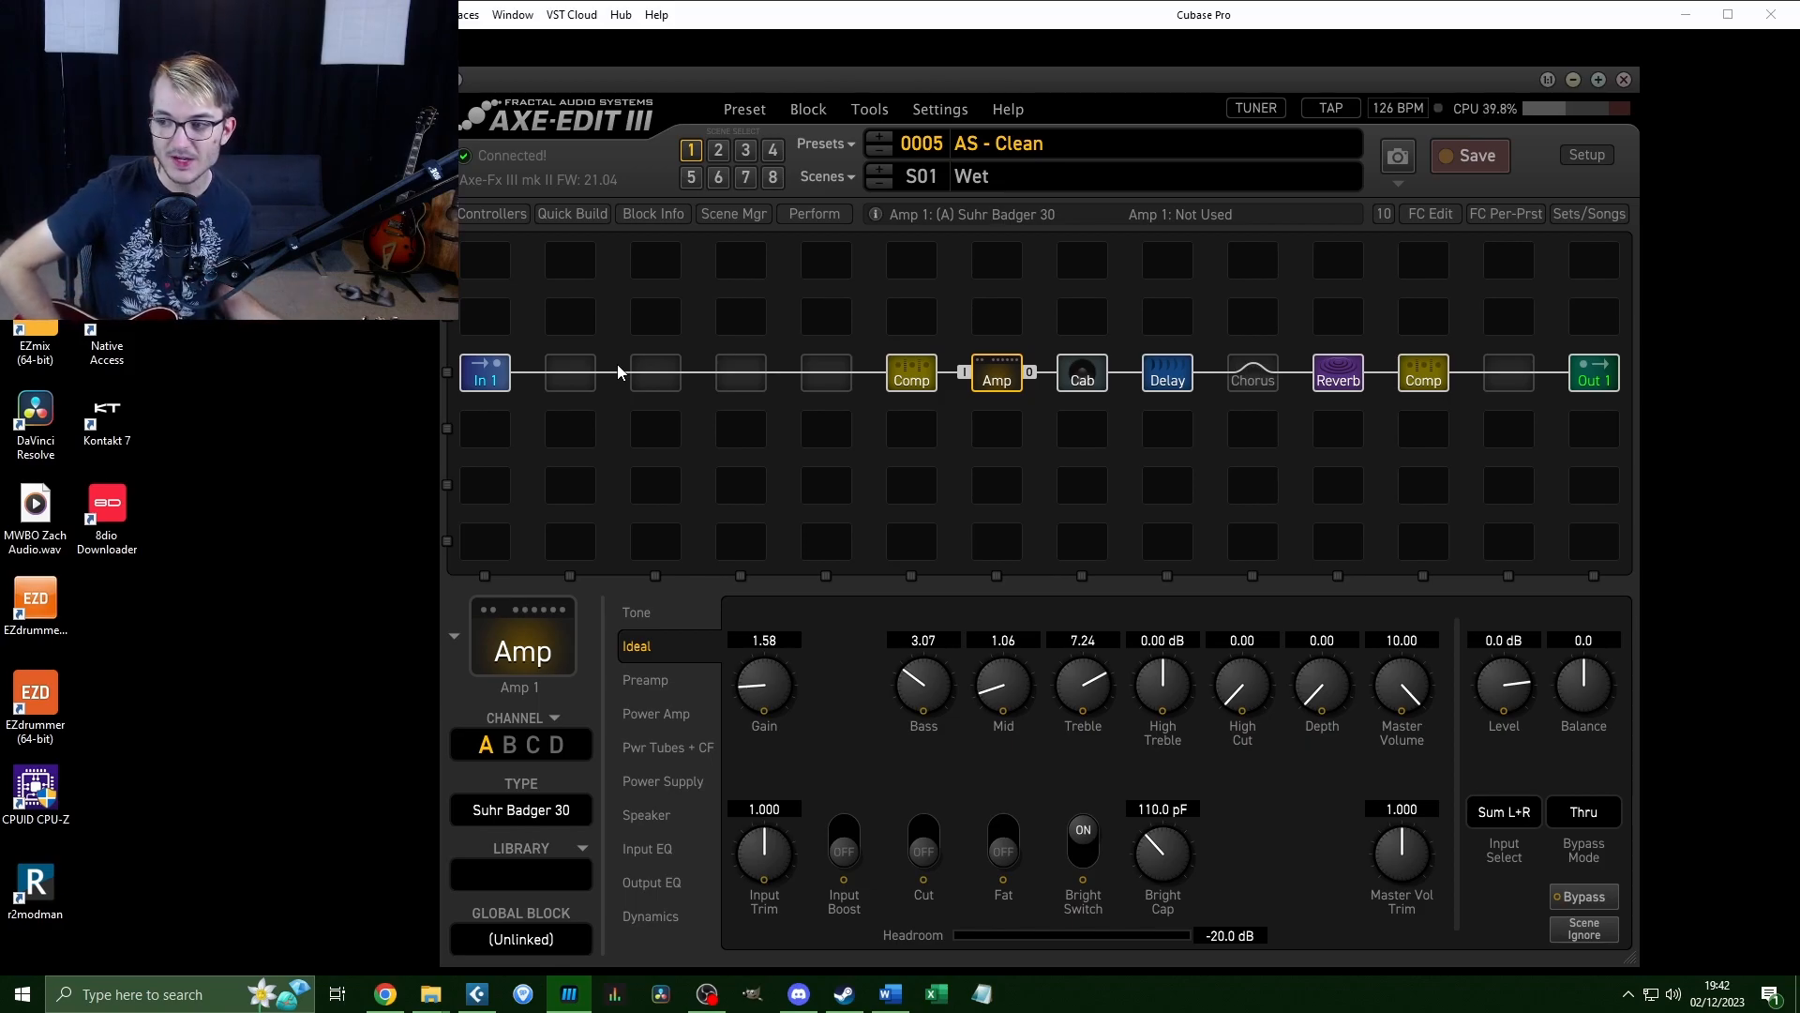
Examine the first Comp, Amp, Cab, Delay, Chorus and Reverb blocks of the AS - Clean preset.
{"action": "left_click", "coordinate": [909, 385]}
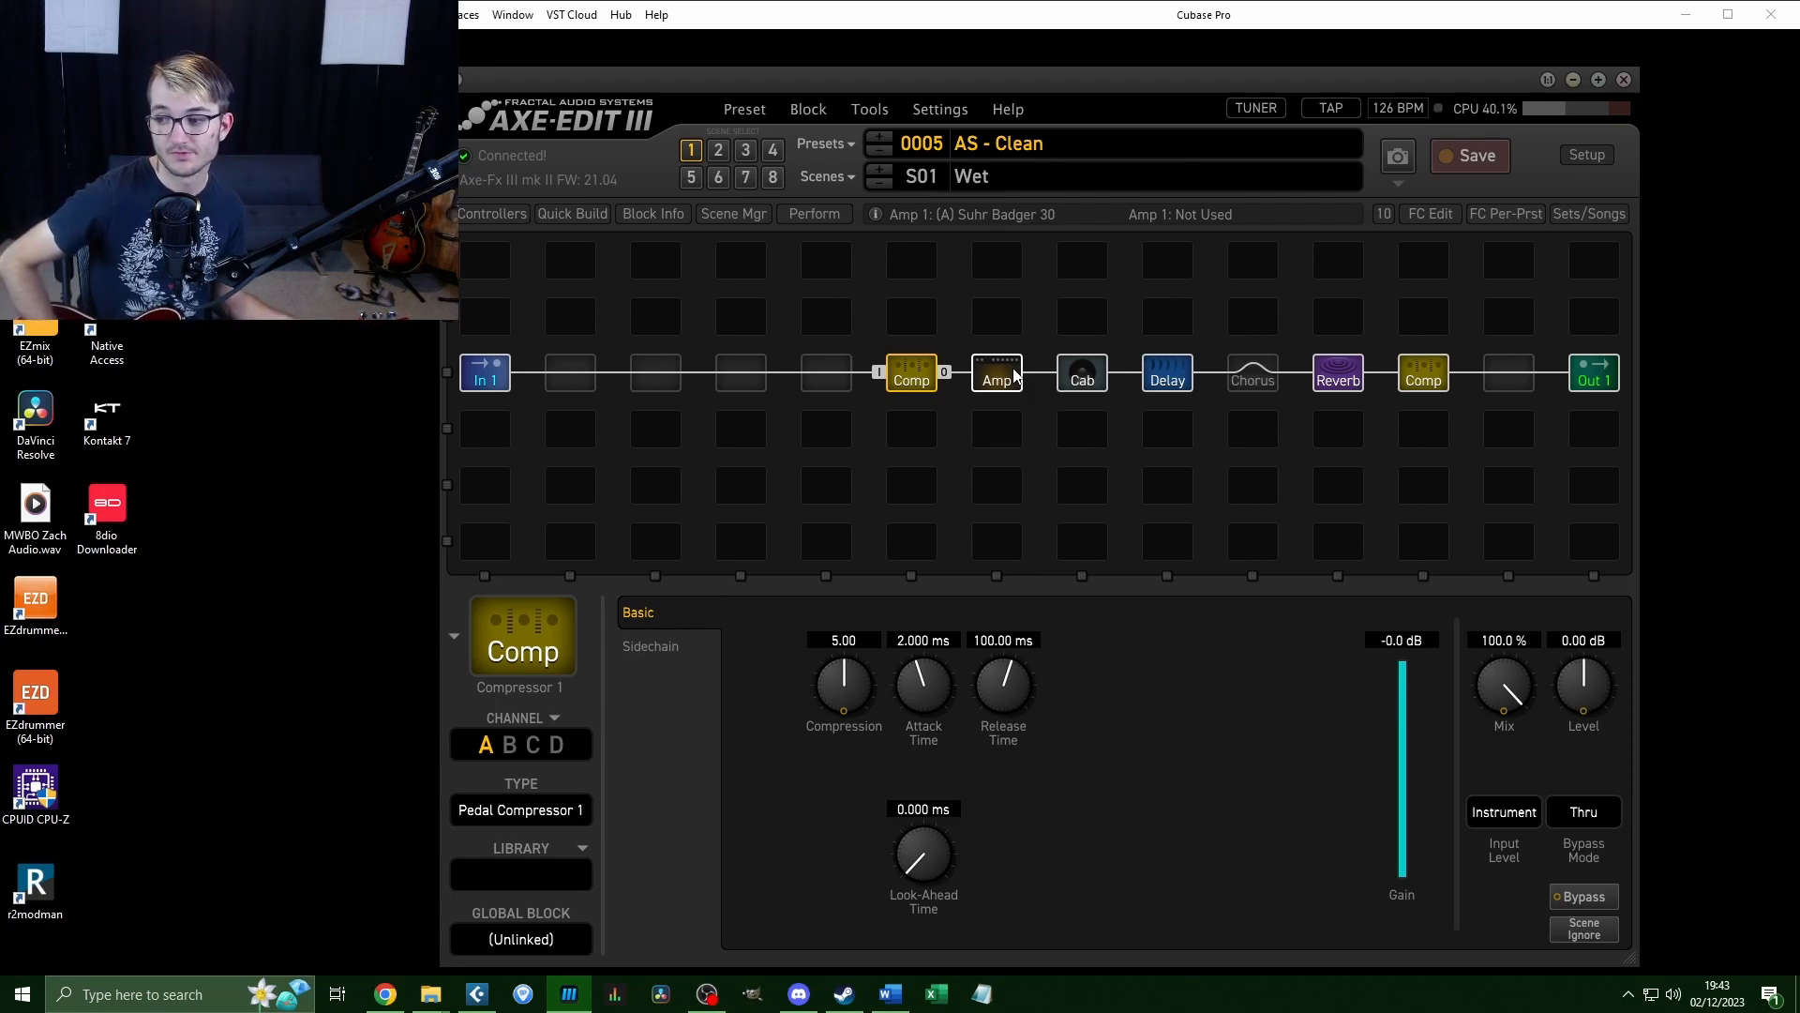
{"action": "left_click", "coordinate": [1014, 375]}
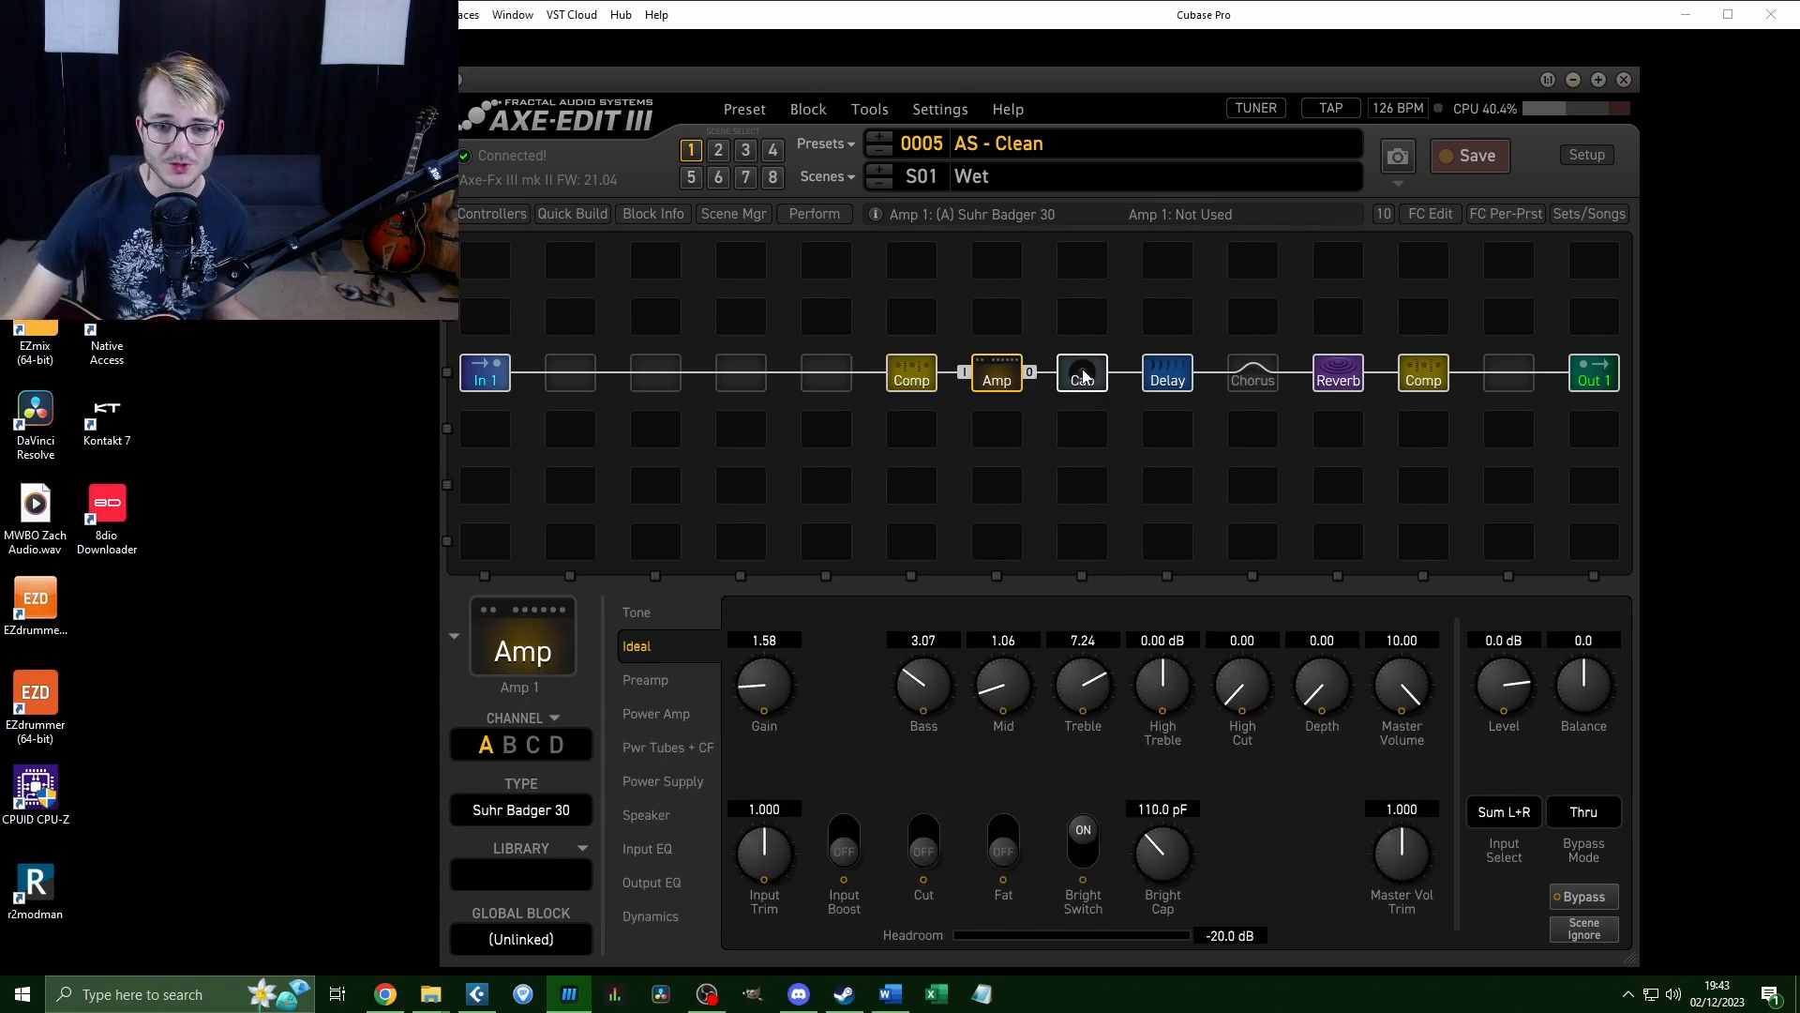
{"action": "left_click", "coordinate": [1083, 377]}
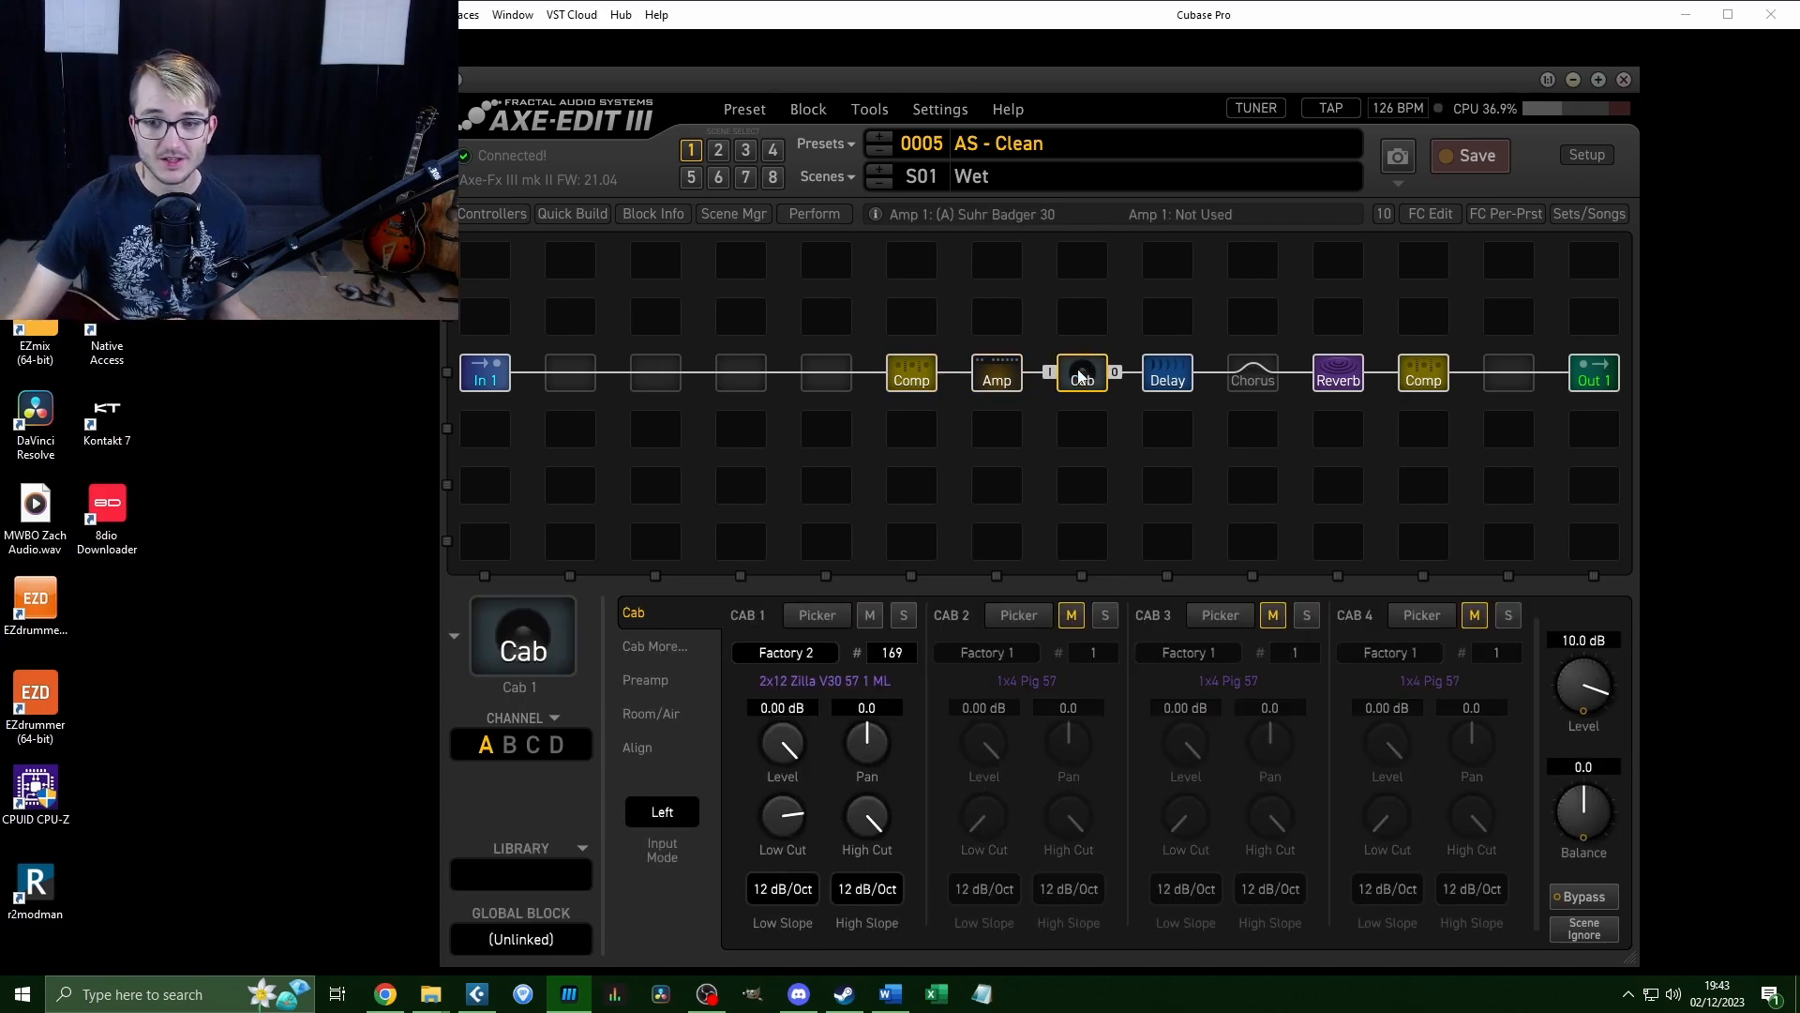
{"action": "left_click", "coordinate": [1183, 378]}
{"action": "left_click", "coordinate": [1252, 373]}
{"action": "left_click", "coordinate": [1338, 373]}
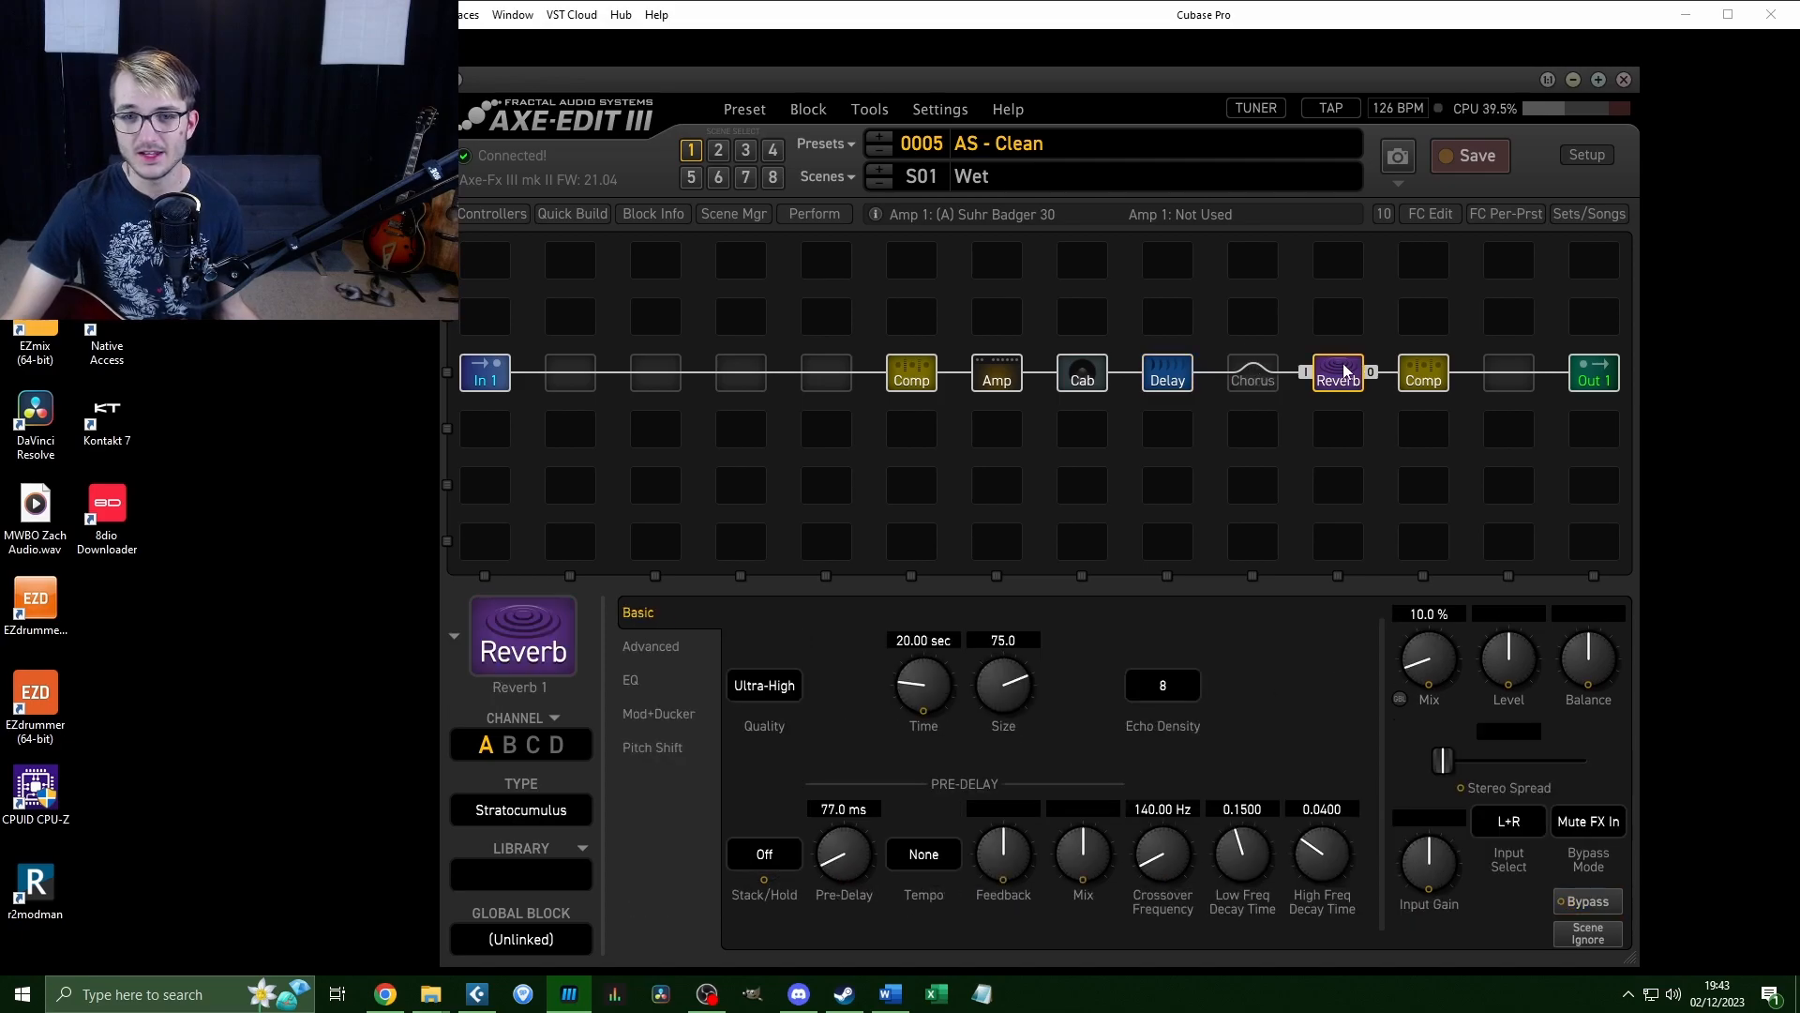
Audition the No Chorus scene and compare the Wet scene with its Chorus block engaged and bypassed, leaving it bypassed.
{"action": "left_click", "coordinate": [718, 150]}
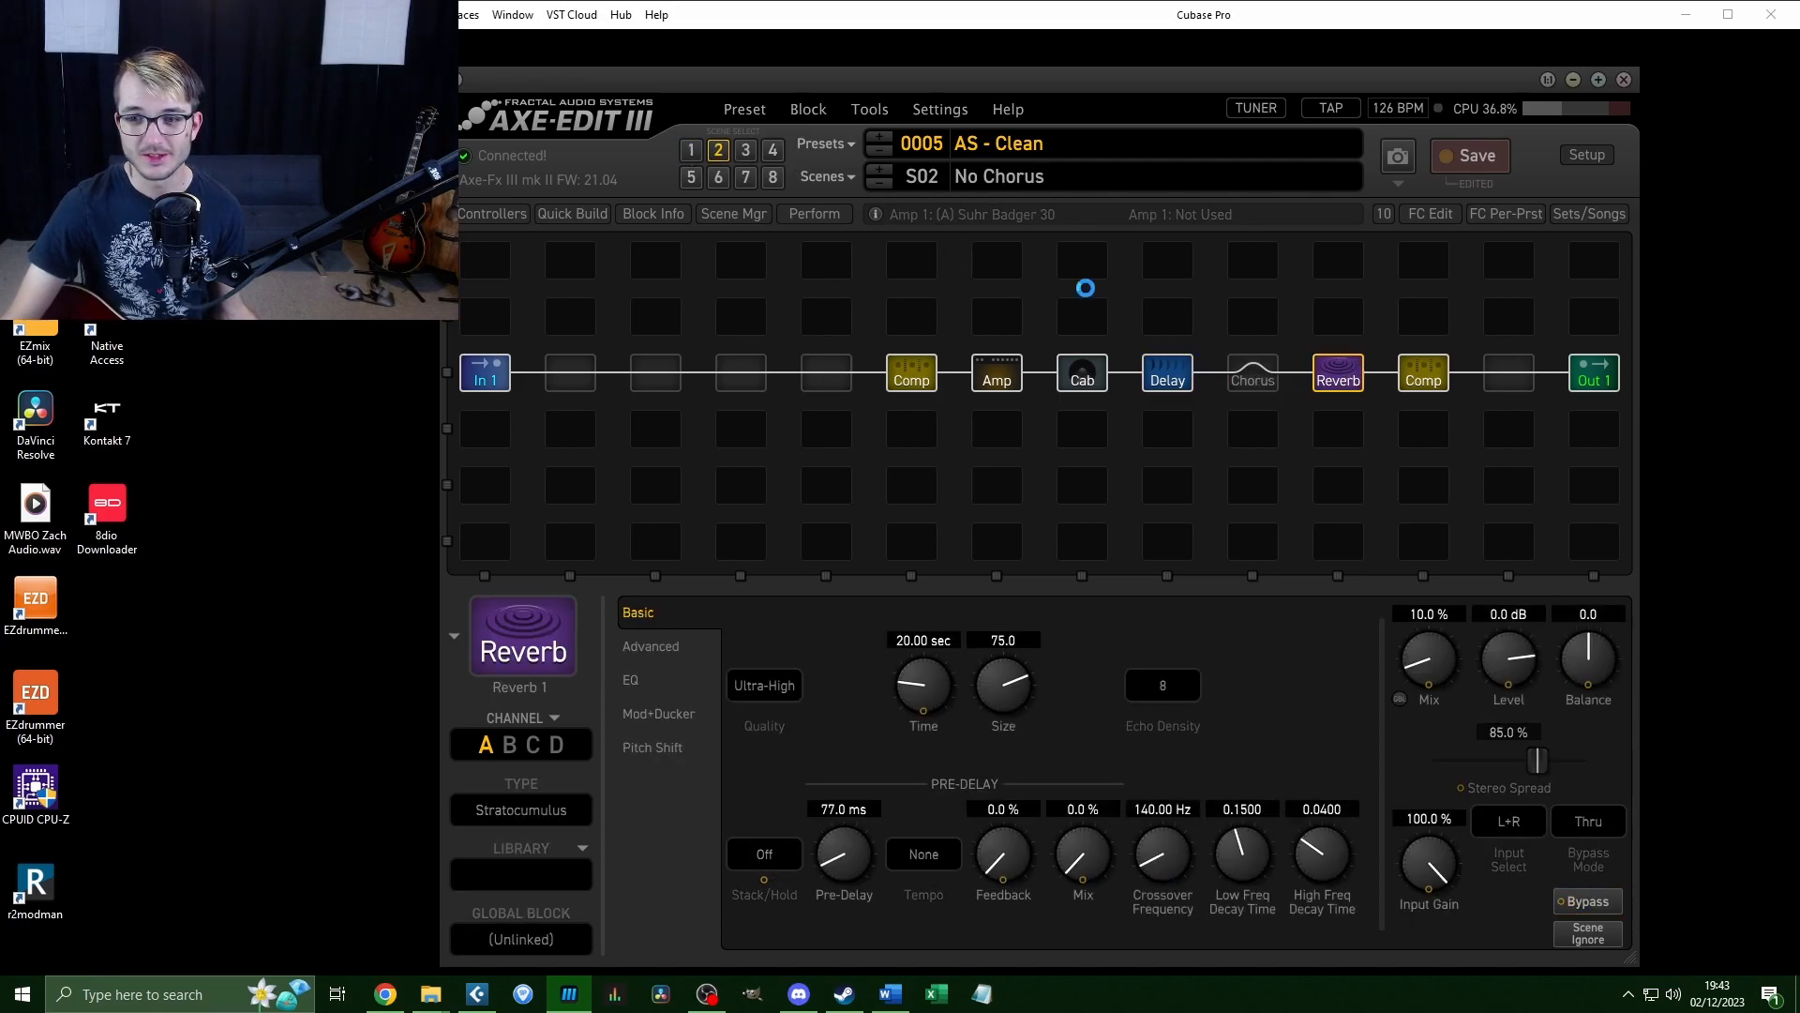
{"action": "left_click", "coordinate": [1262, 379]}
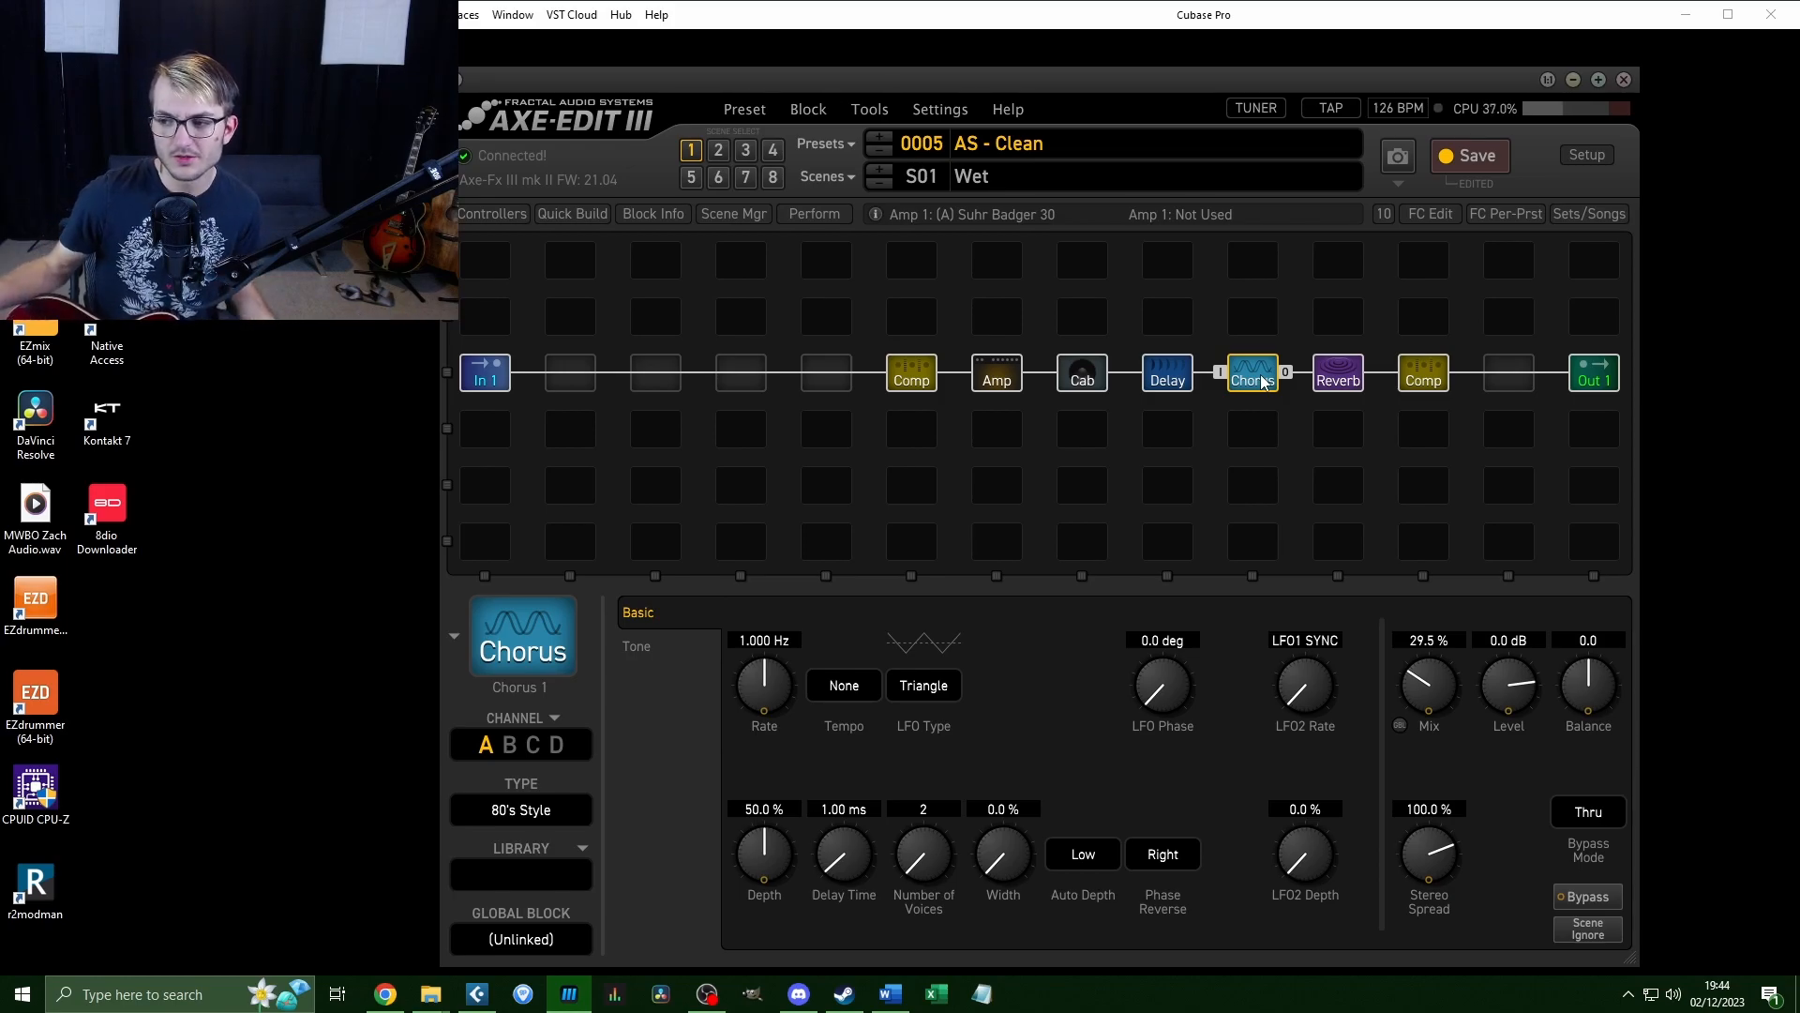
{"action": "double_click", "coordinate": [1262, 379]}
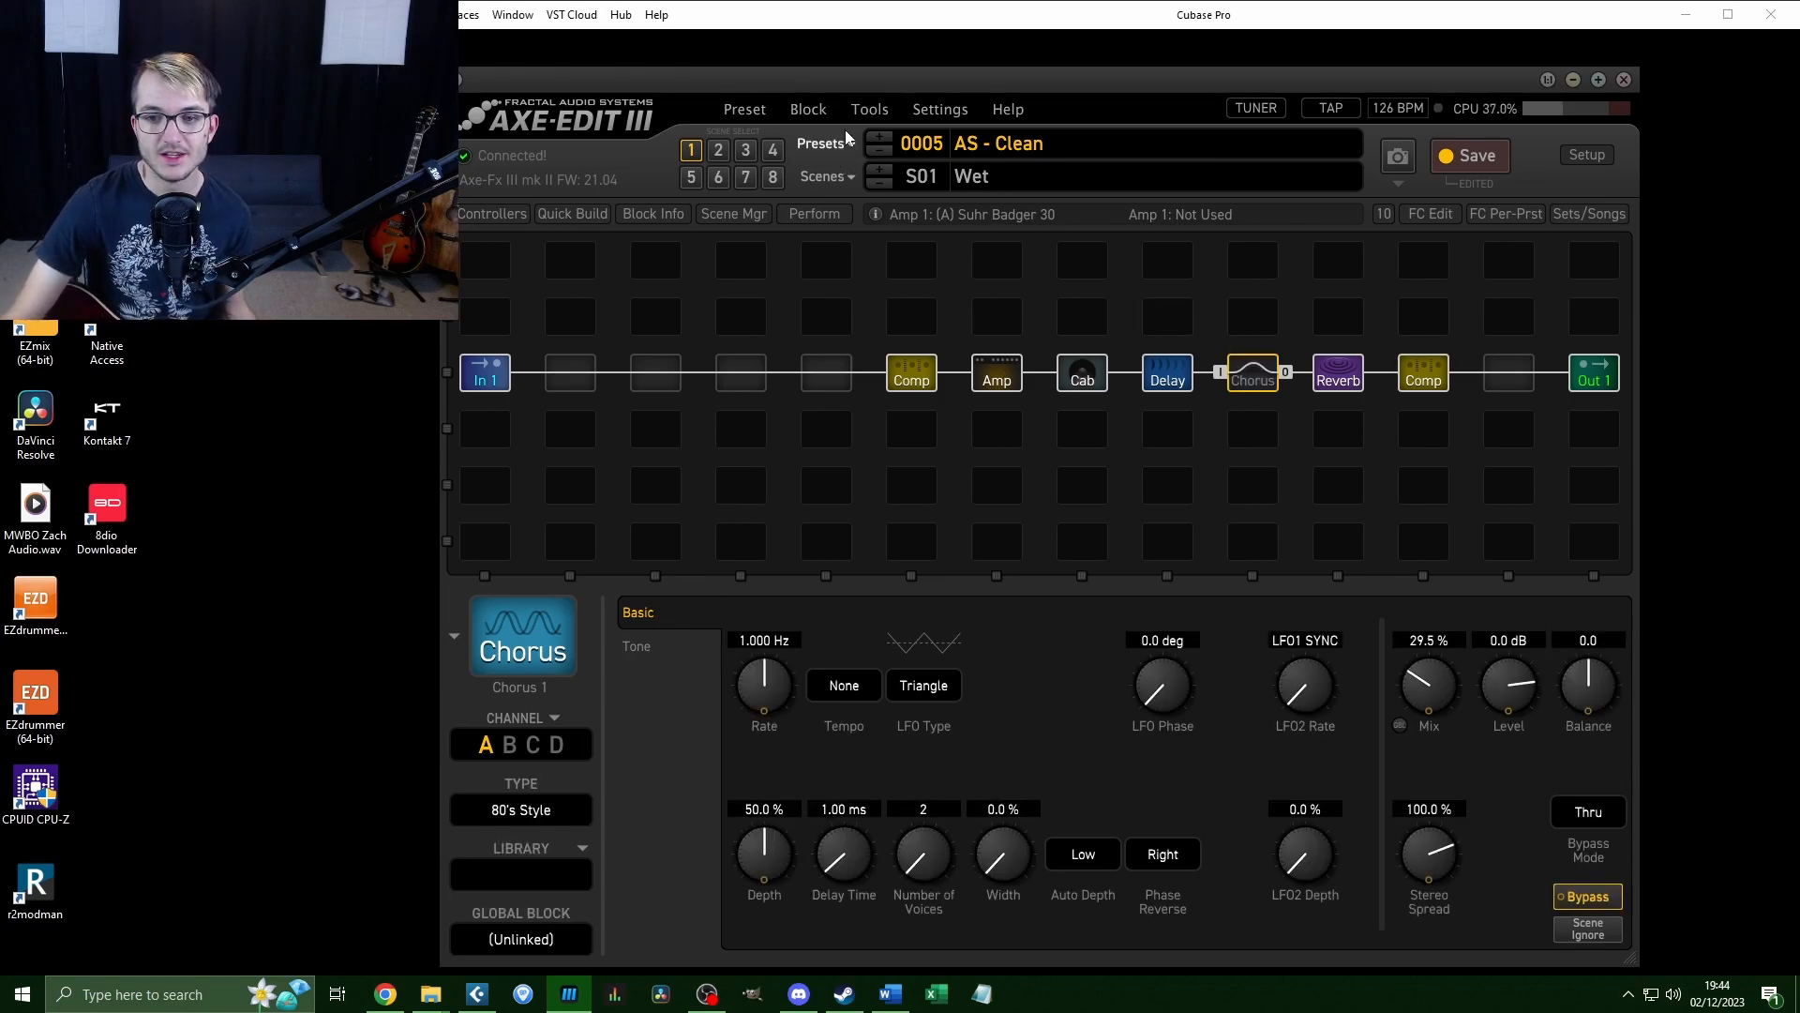
Examine the Reverb block and the second Comp block after it in the AS - Clean preset.
{"action": "left_click", "coordinate": [1424, 372]}
{"action": "left_click", "coordinate": [1335, 376]}
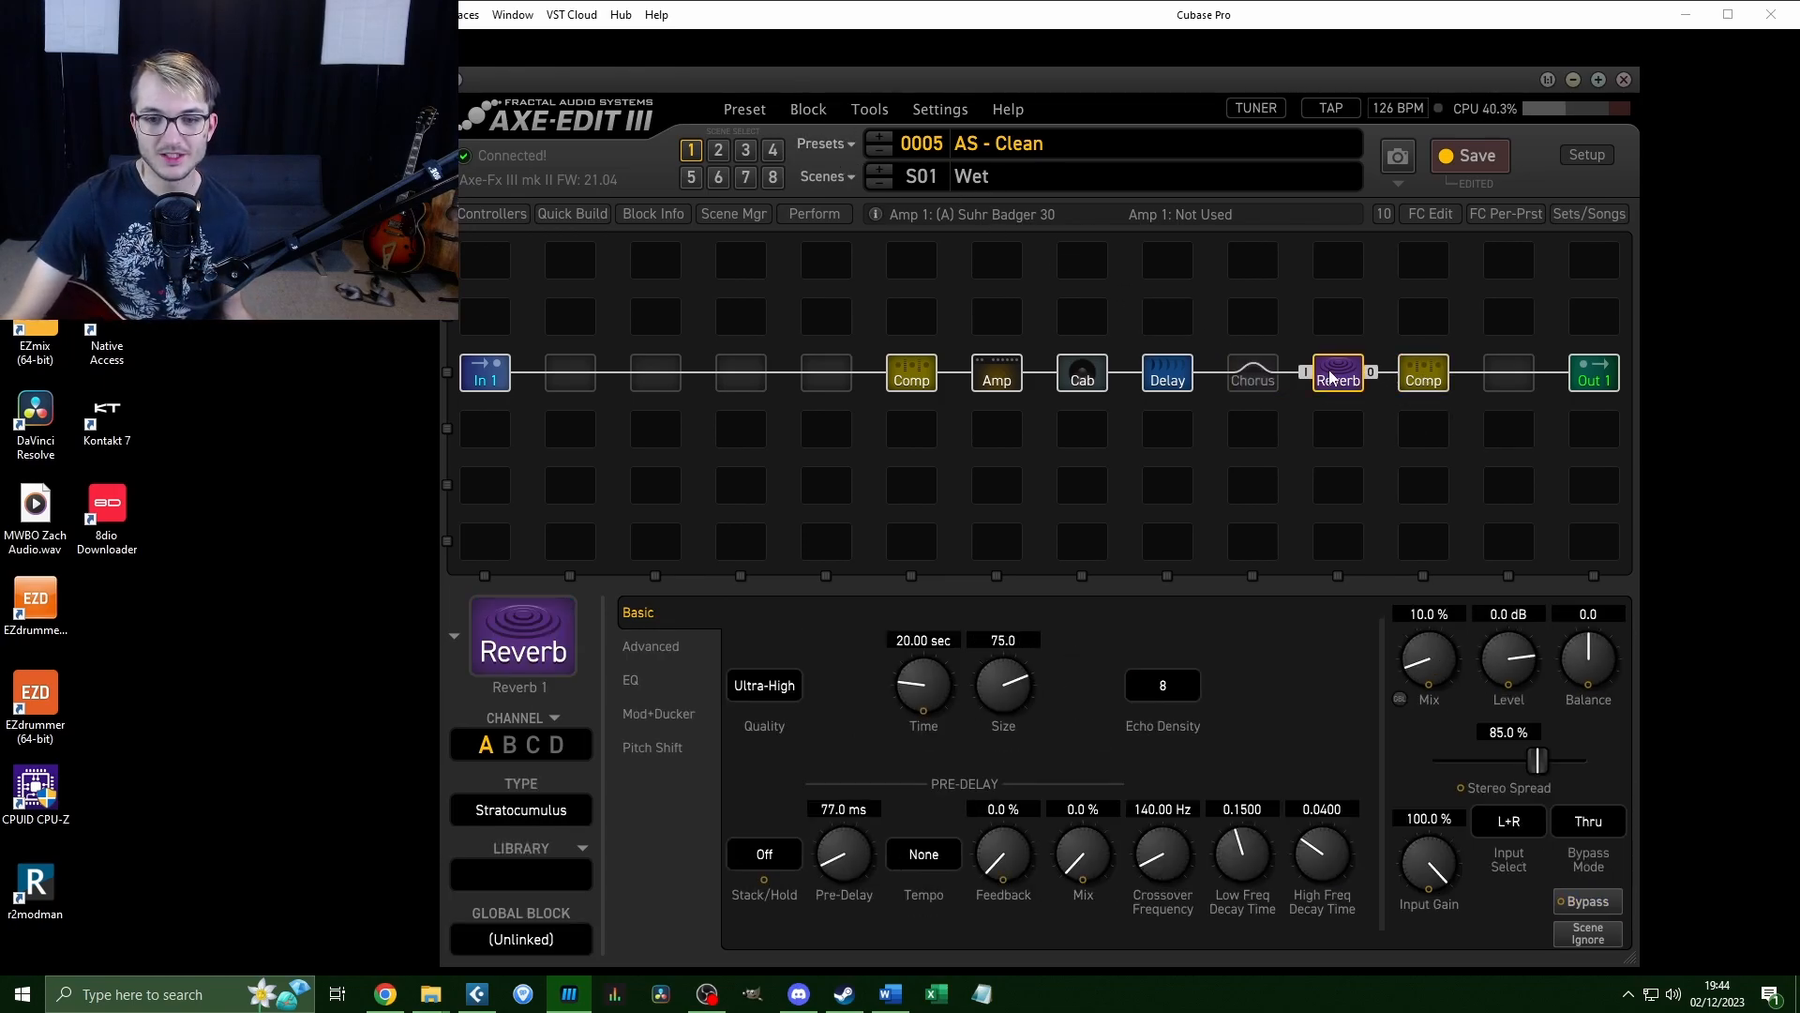
{"action": "left_click", "coordinate": [1422, 375]}
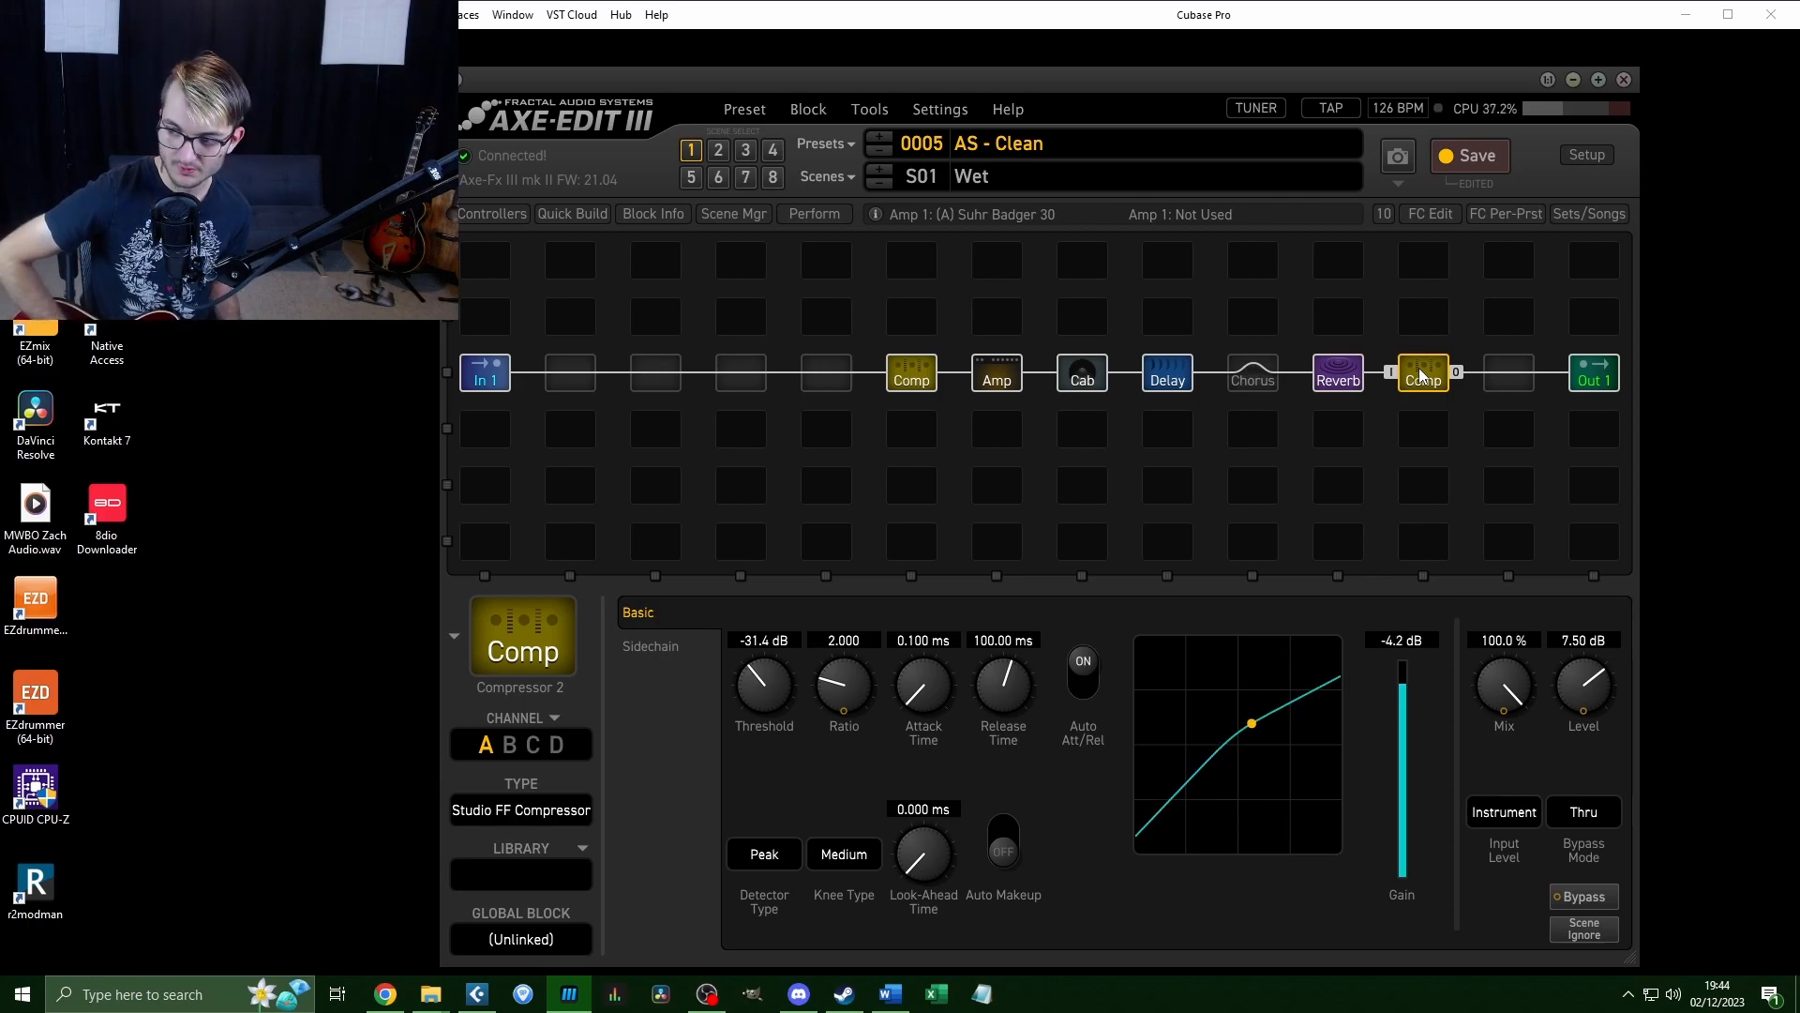
Load the AS - Lead (Room) preset and compare it with AS - Lead 1, ending on AS - Lead (Room).
{"action": "left_click", "coordinate": [820, 145]}
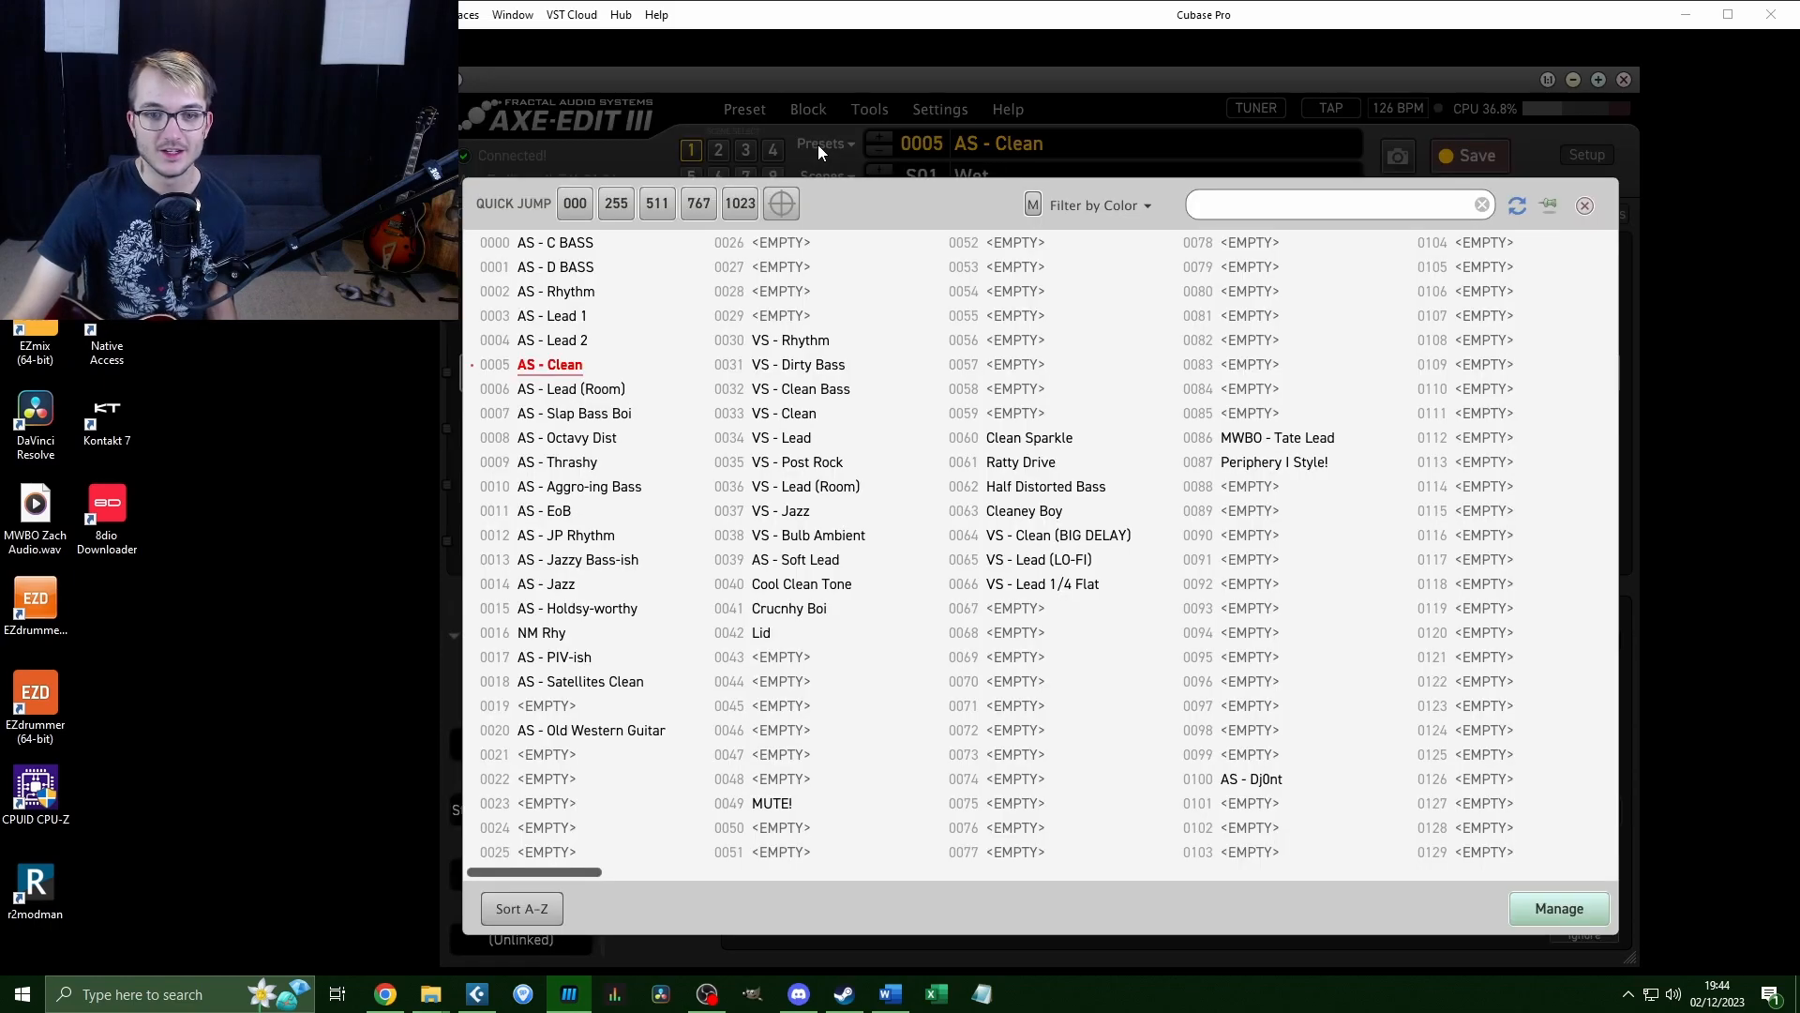
{"action": "left_click", "coordinate": [600, 389]}
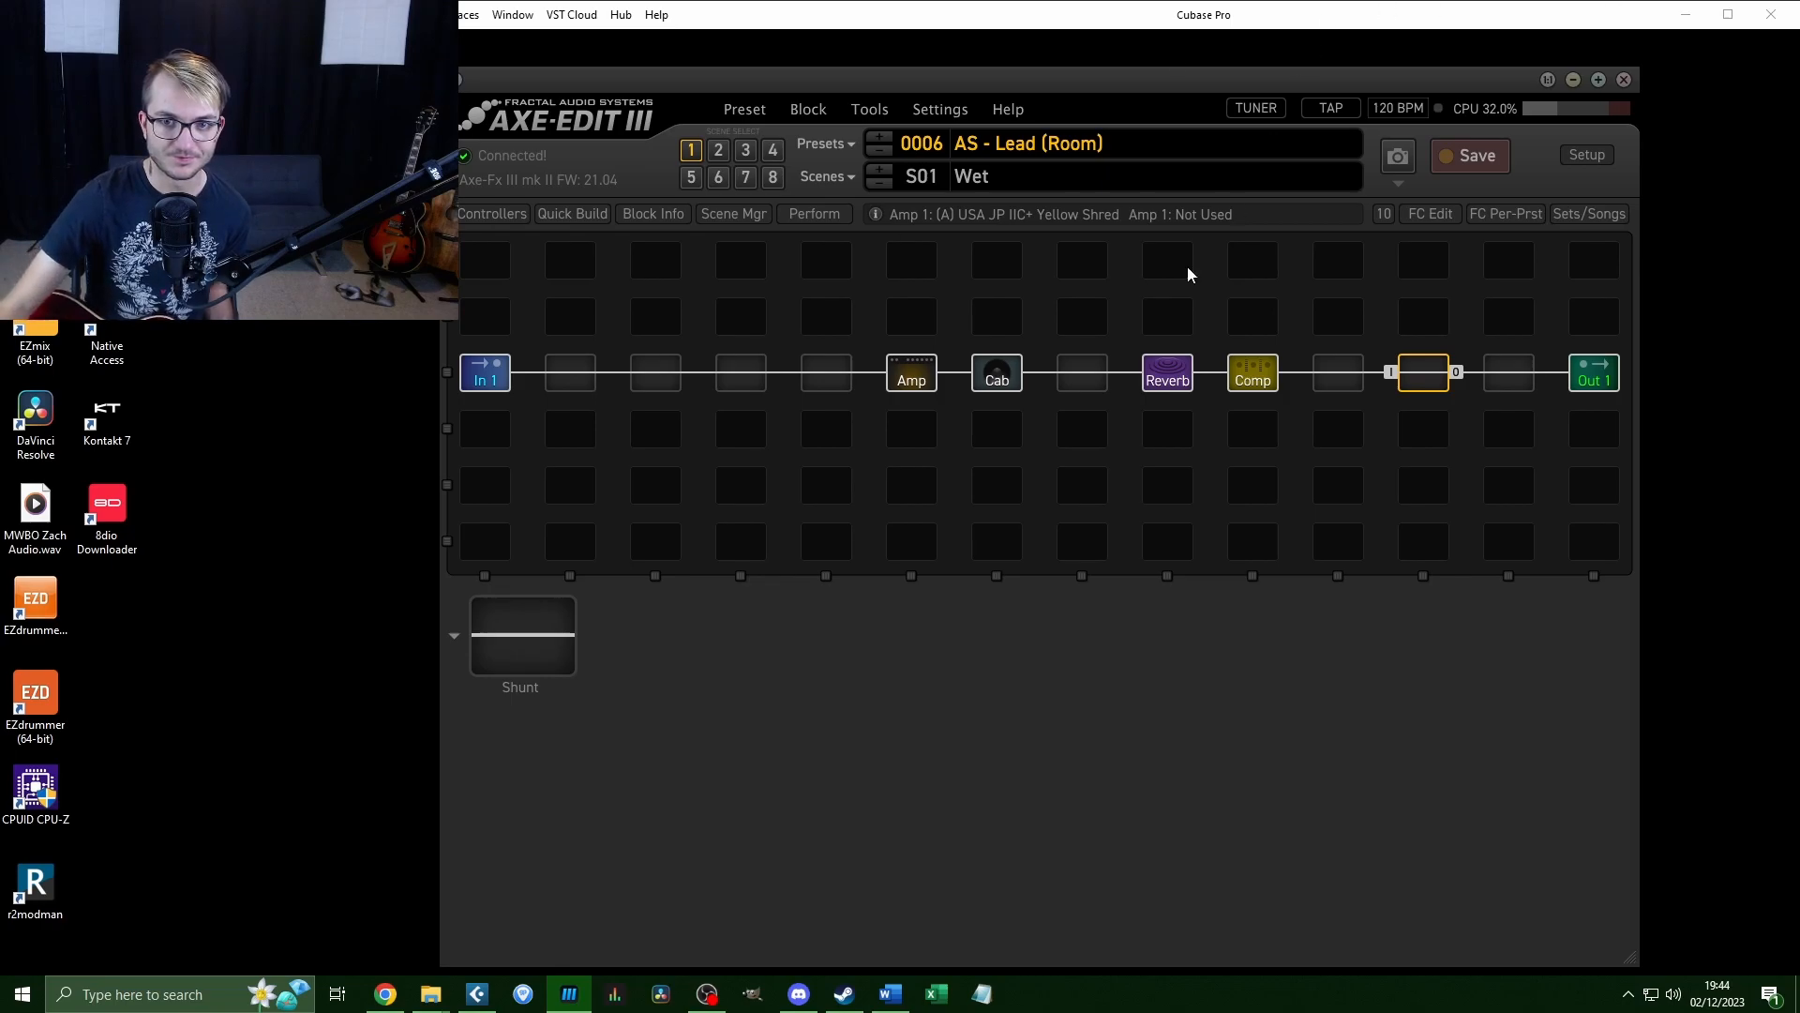
{"action": "left_click", "coordinate": [823, 144]}
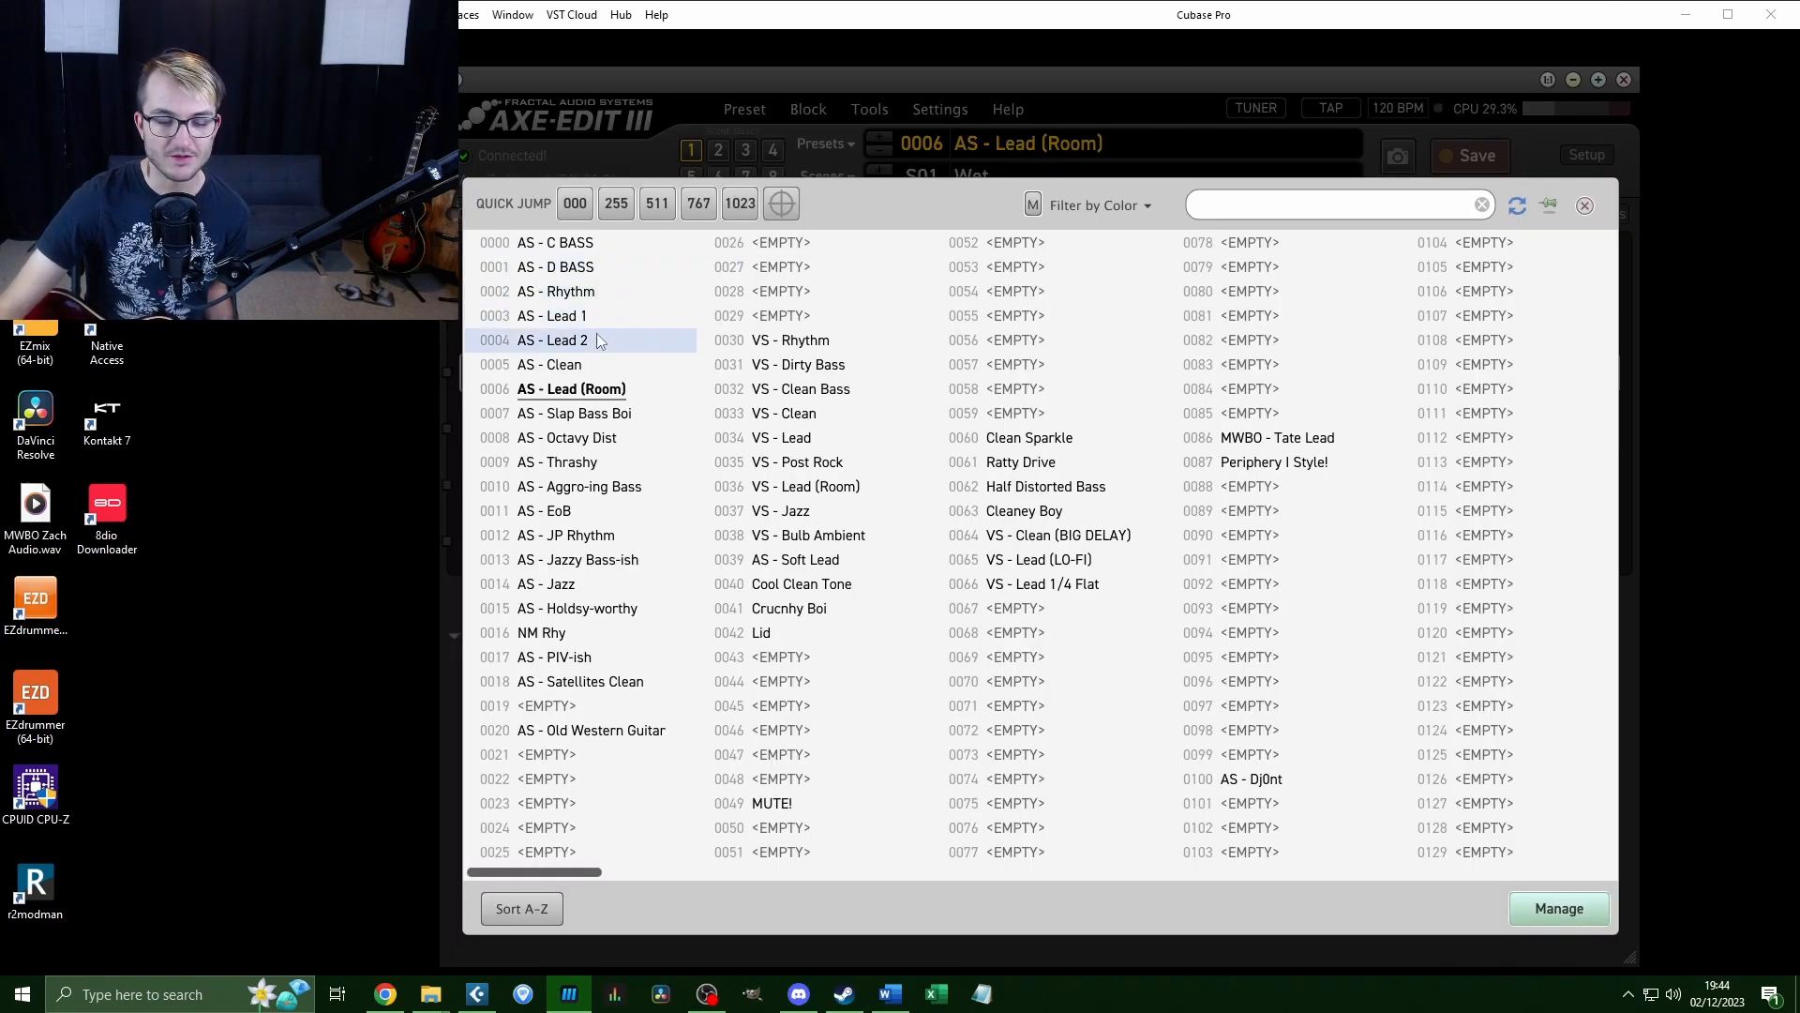
{"action": "left_click", "coordinate": [600, 317]}
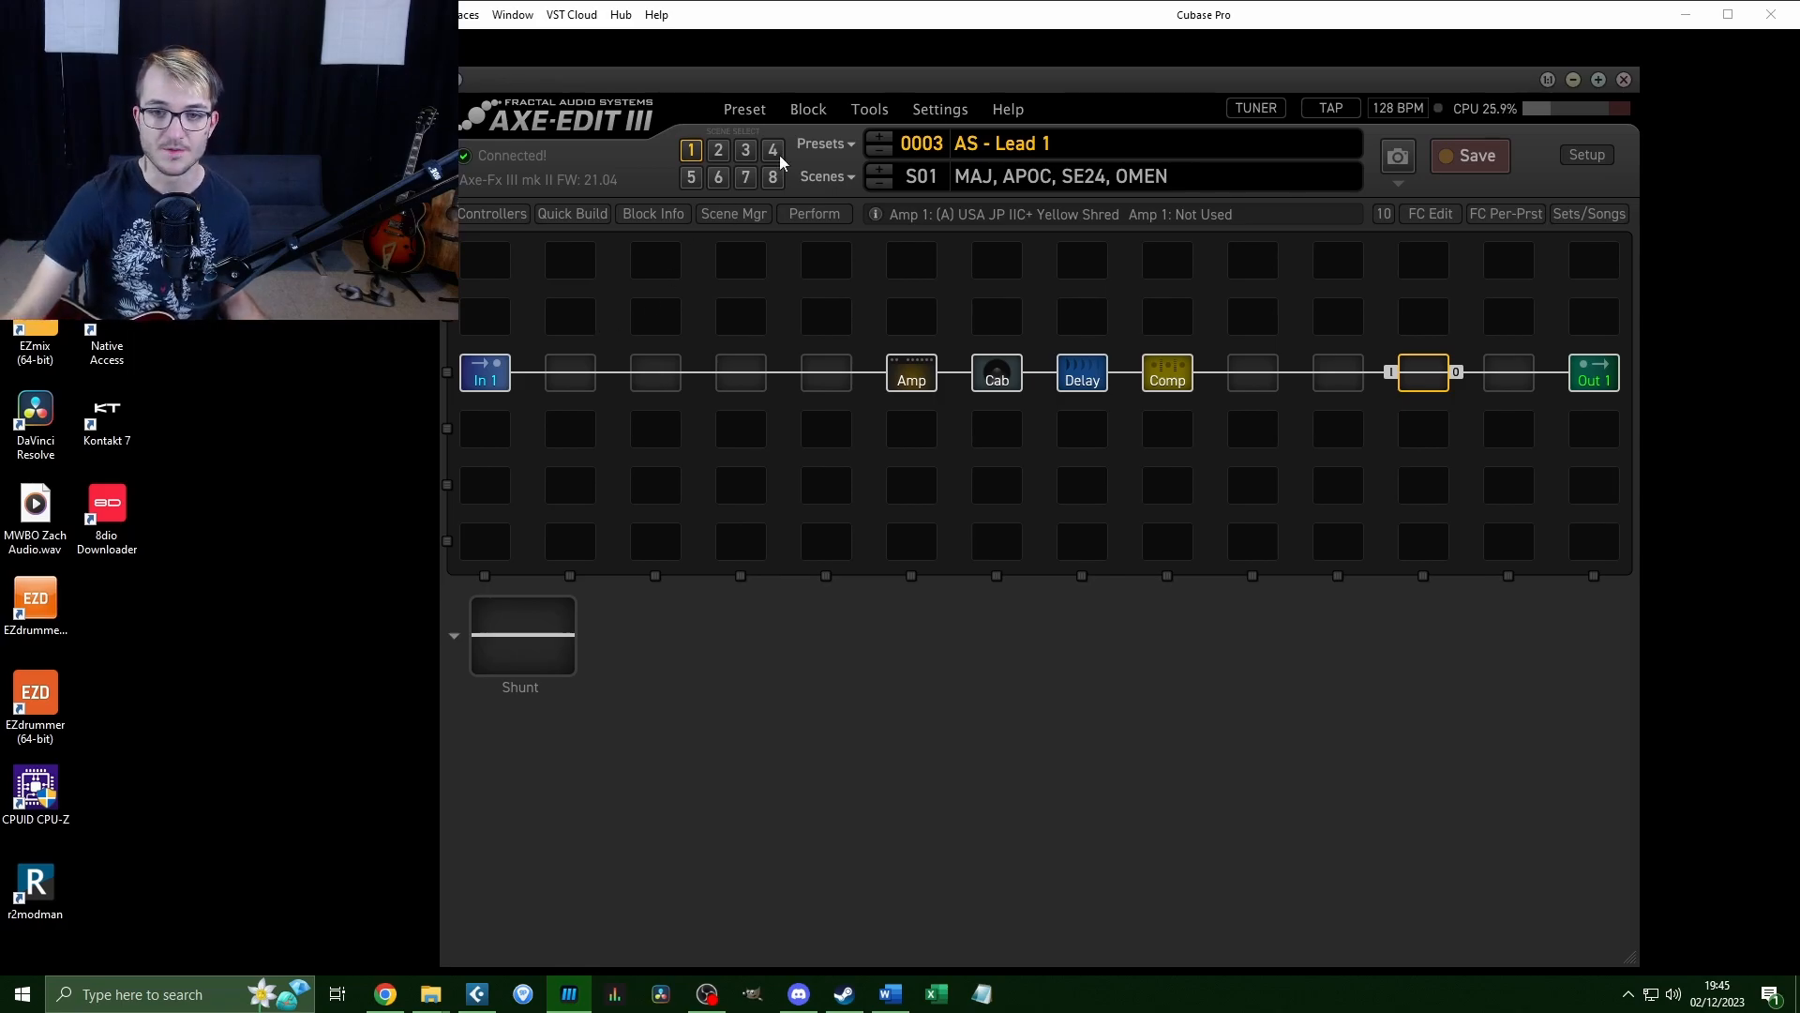
{"action": "left_click", "coordinate": [826, 143]}
{"action": "left_click", "coordinate": [656, 398]}
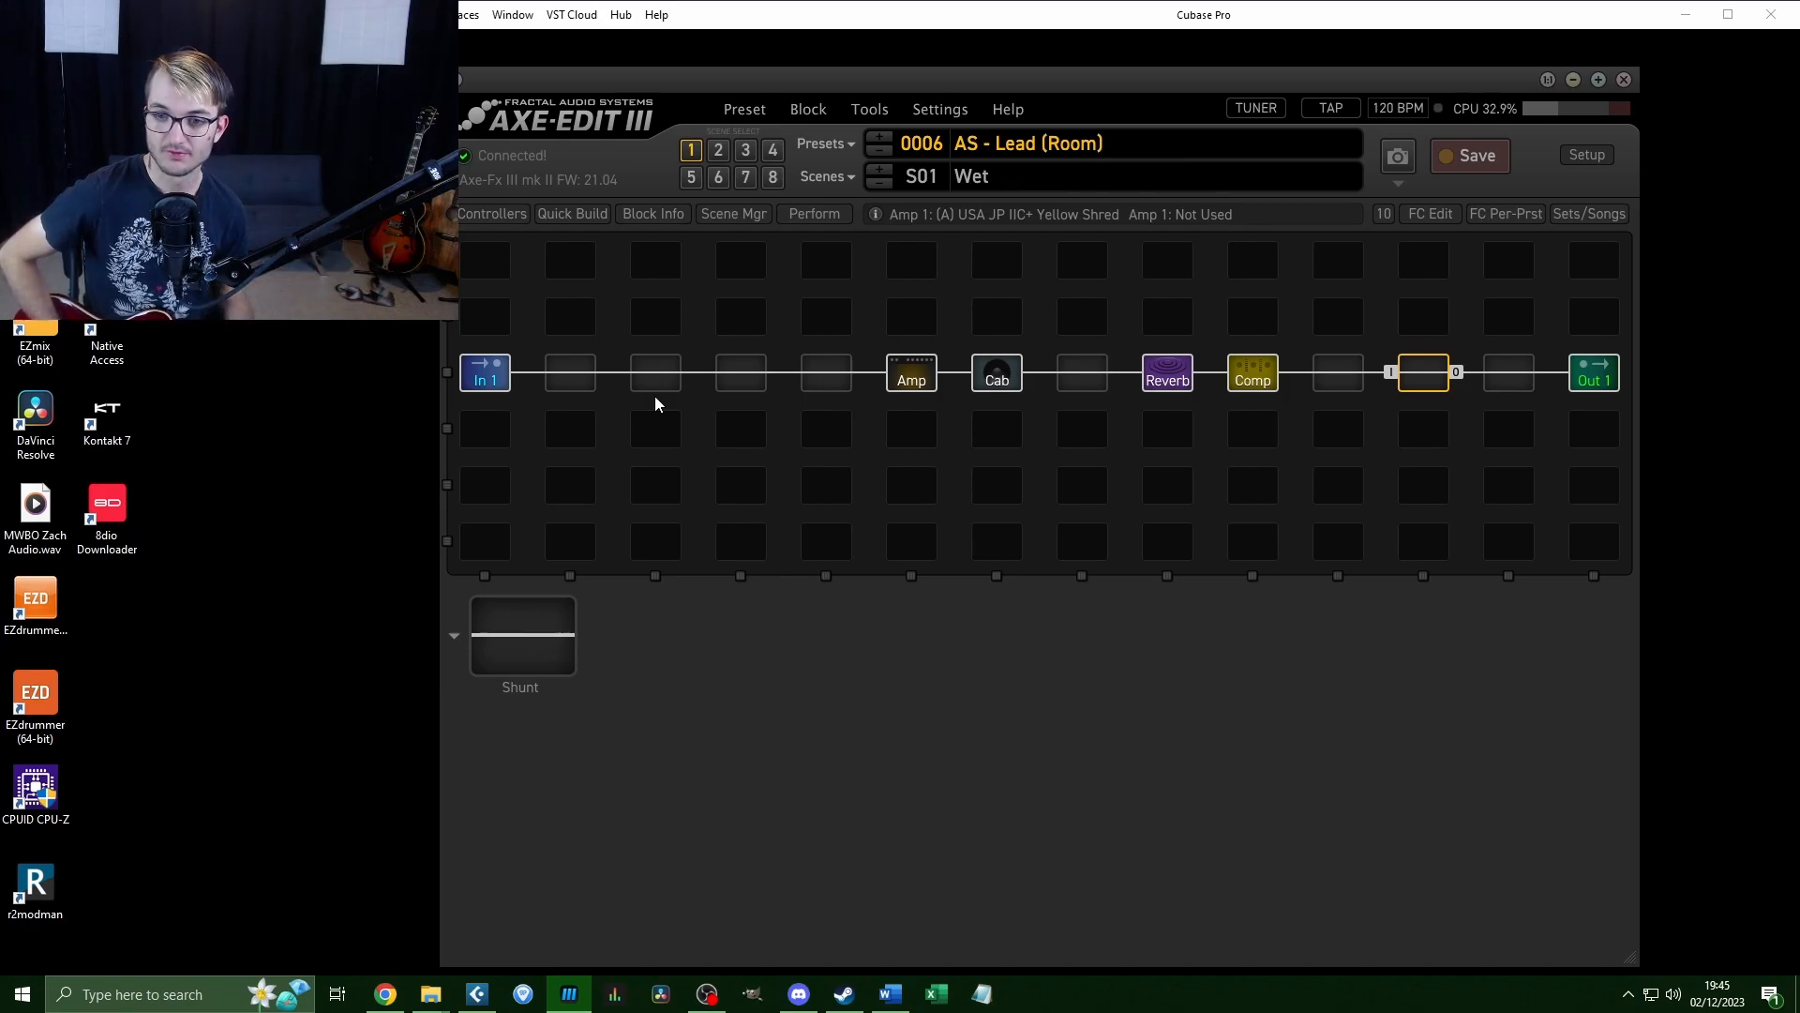
Examine the Amp block's Input EQ and Tone settings and the Cab, Reverb and Comp blocks of AS - Lead (Room).
{"action": "left_click", "coordinate": [915, 373]}
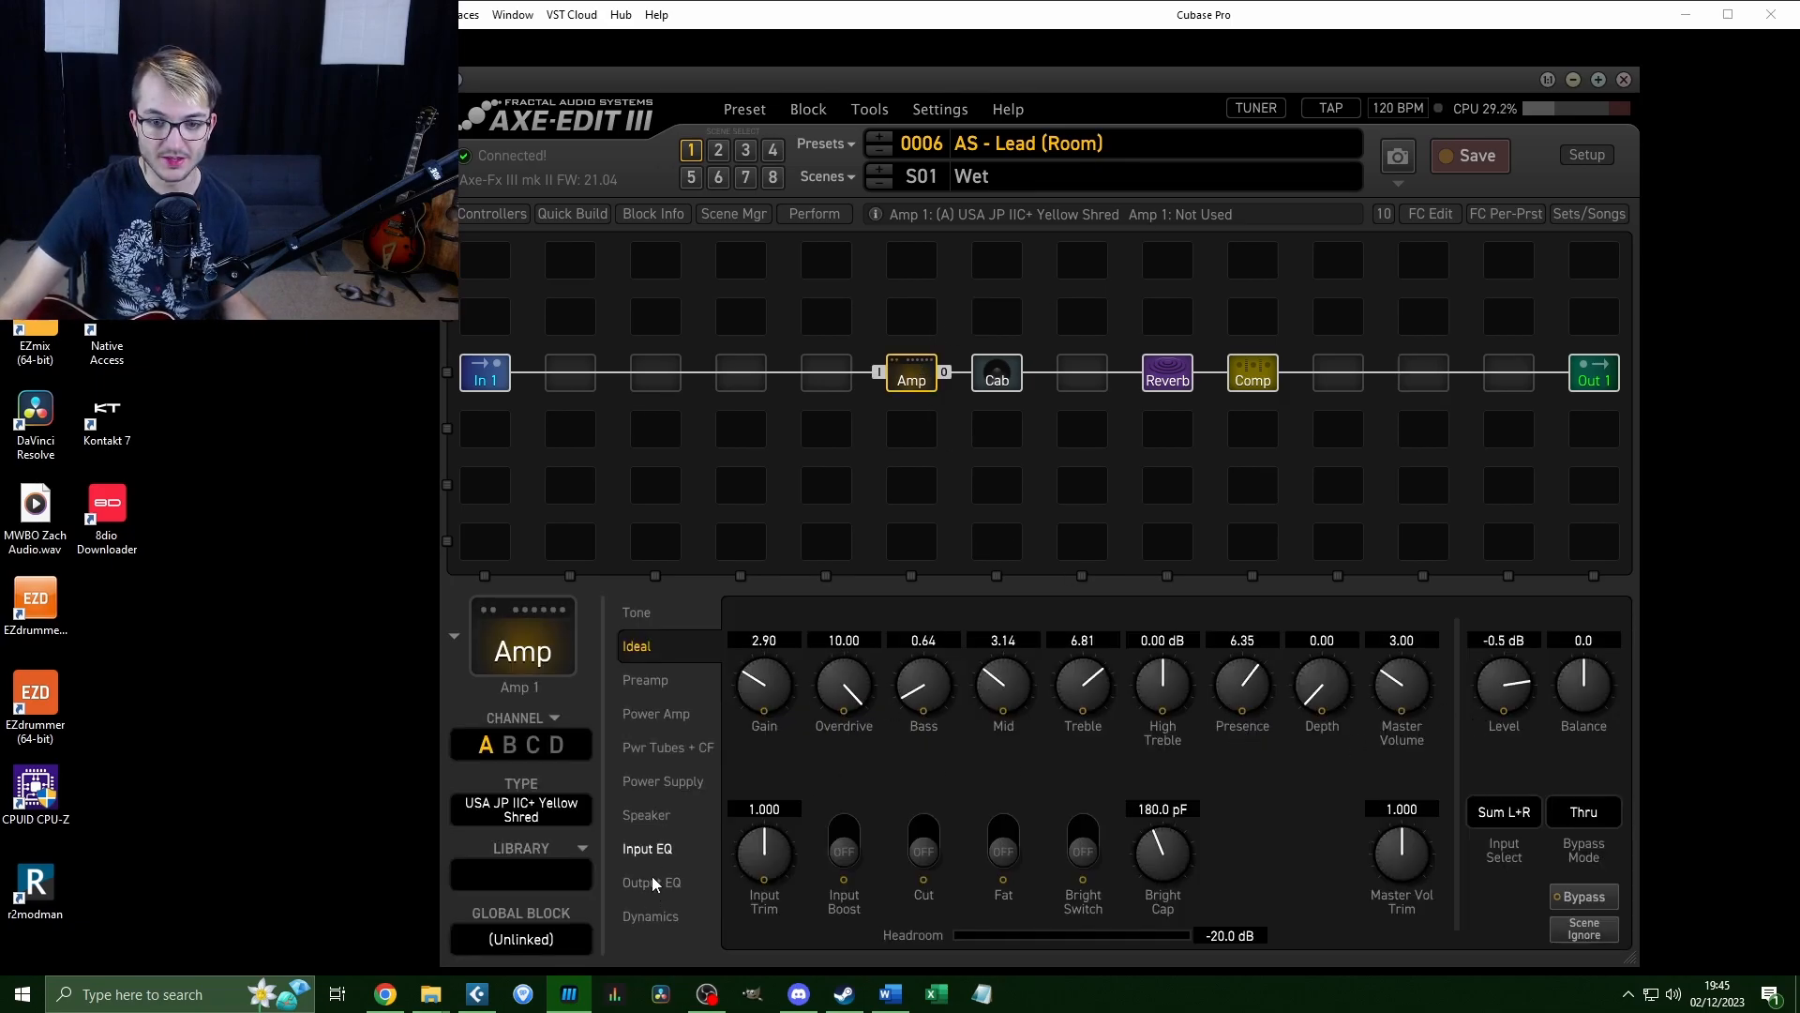
{"action": "left_click", "coordinate": [645, 849]}
{"action": "left_click", "coordinate": [636, 611]}
{"action": "left_click", "coordinate": [994, 366]}
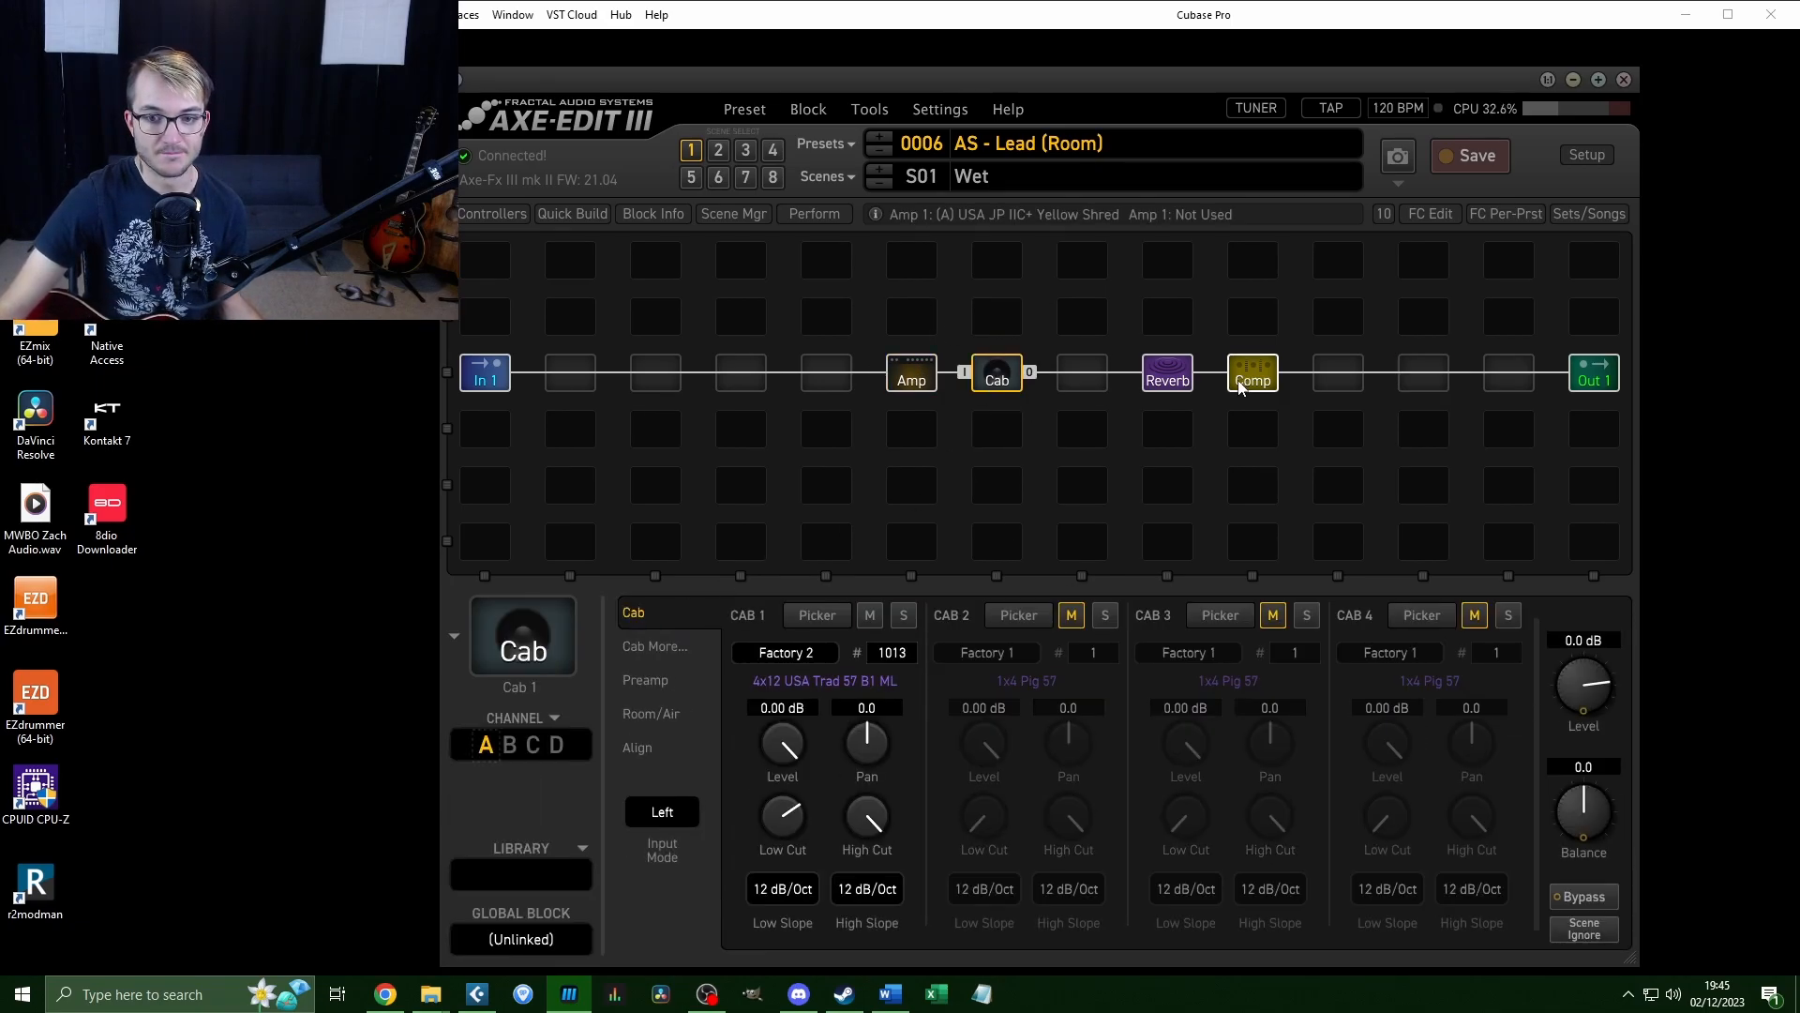
{"action": "left_click", "coordinate": [1168, 374]}
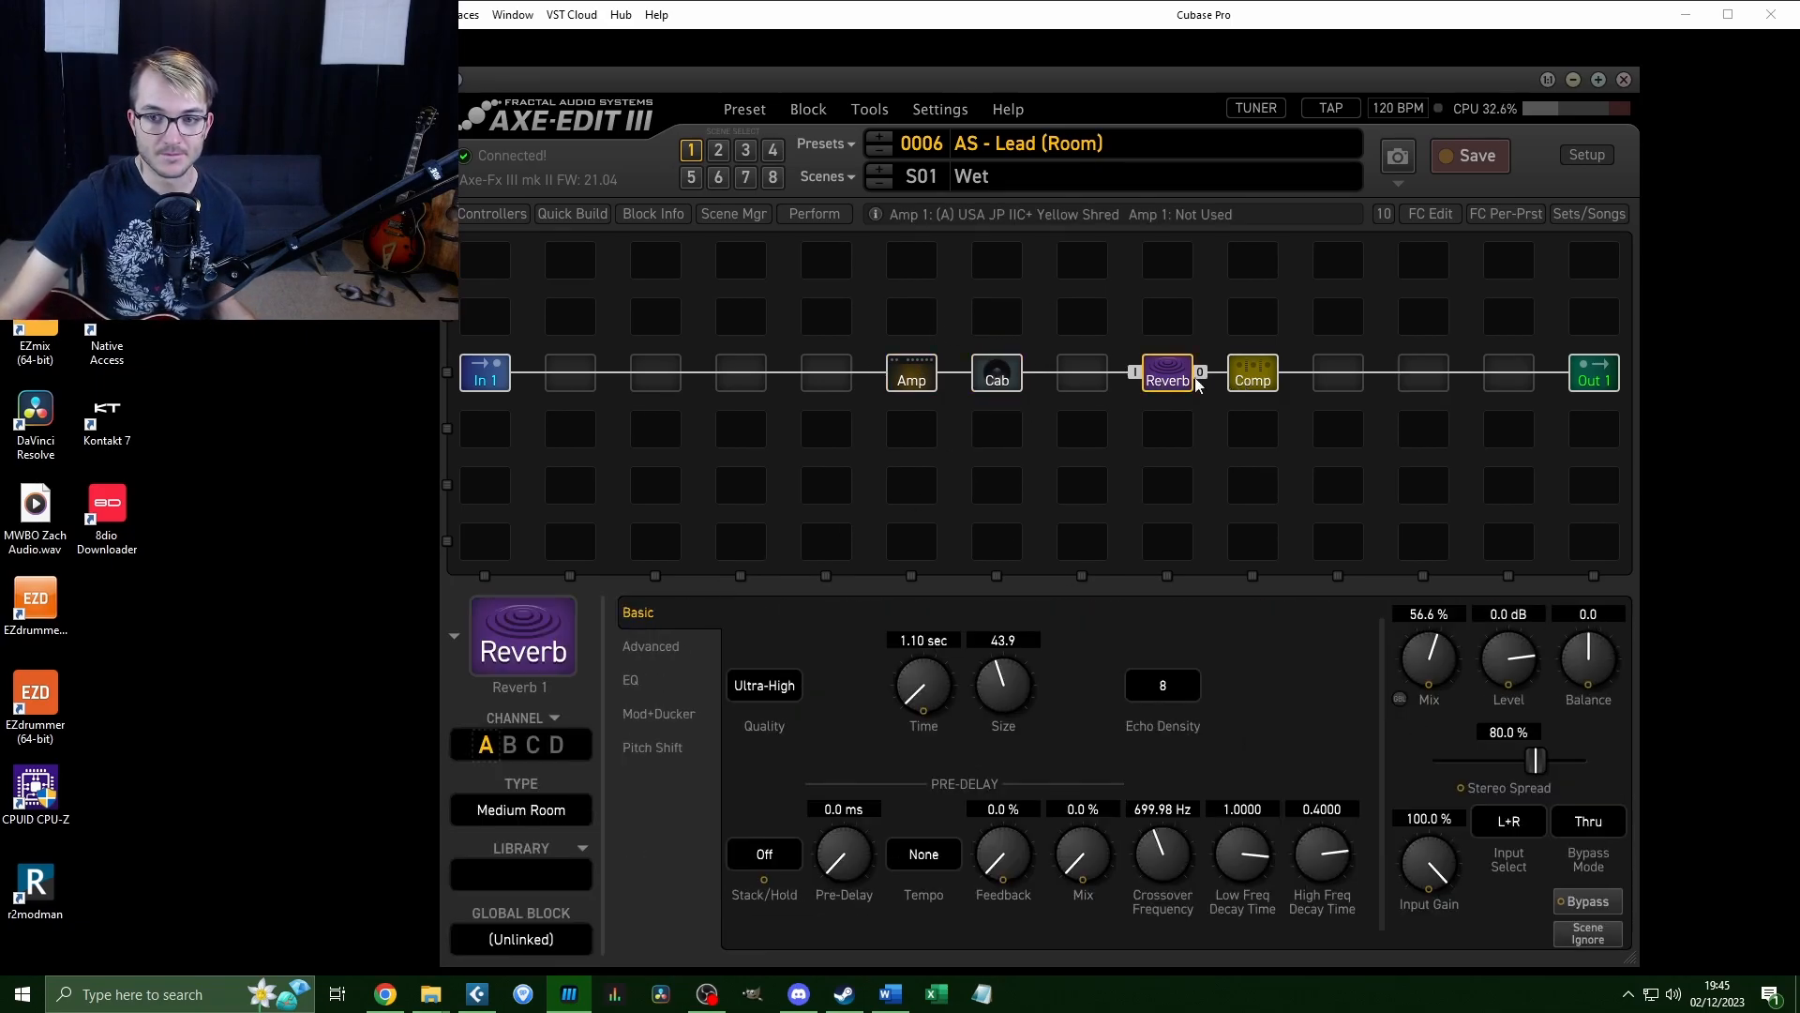
{"action": "left_click", "coordinate": [1252, 373]}
Review the Amp and Cab blocks of the AS - Lead (Room) preset again, ending on the Amp.
{"action": "left_click", "coordinate": [919, 386]}
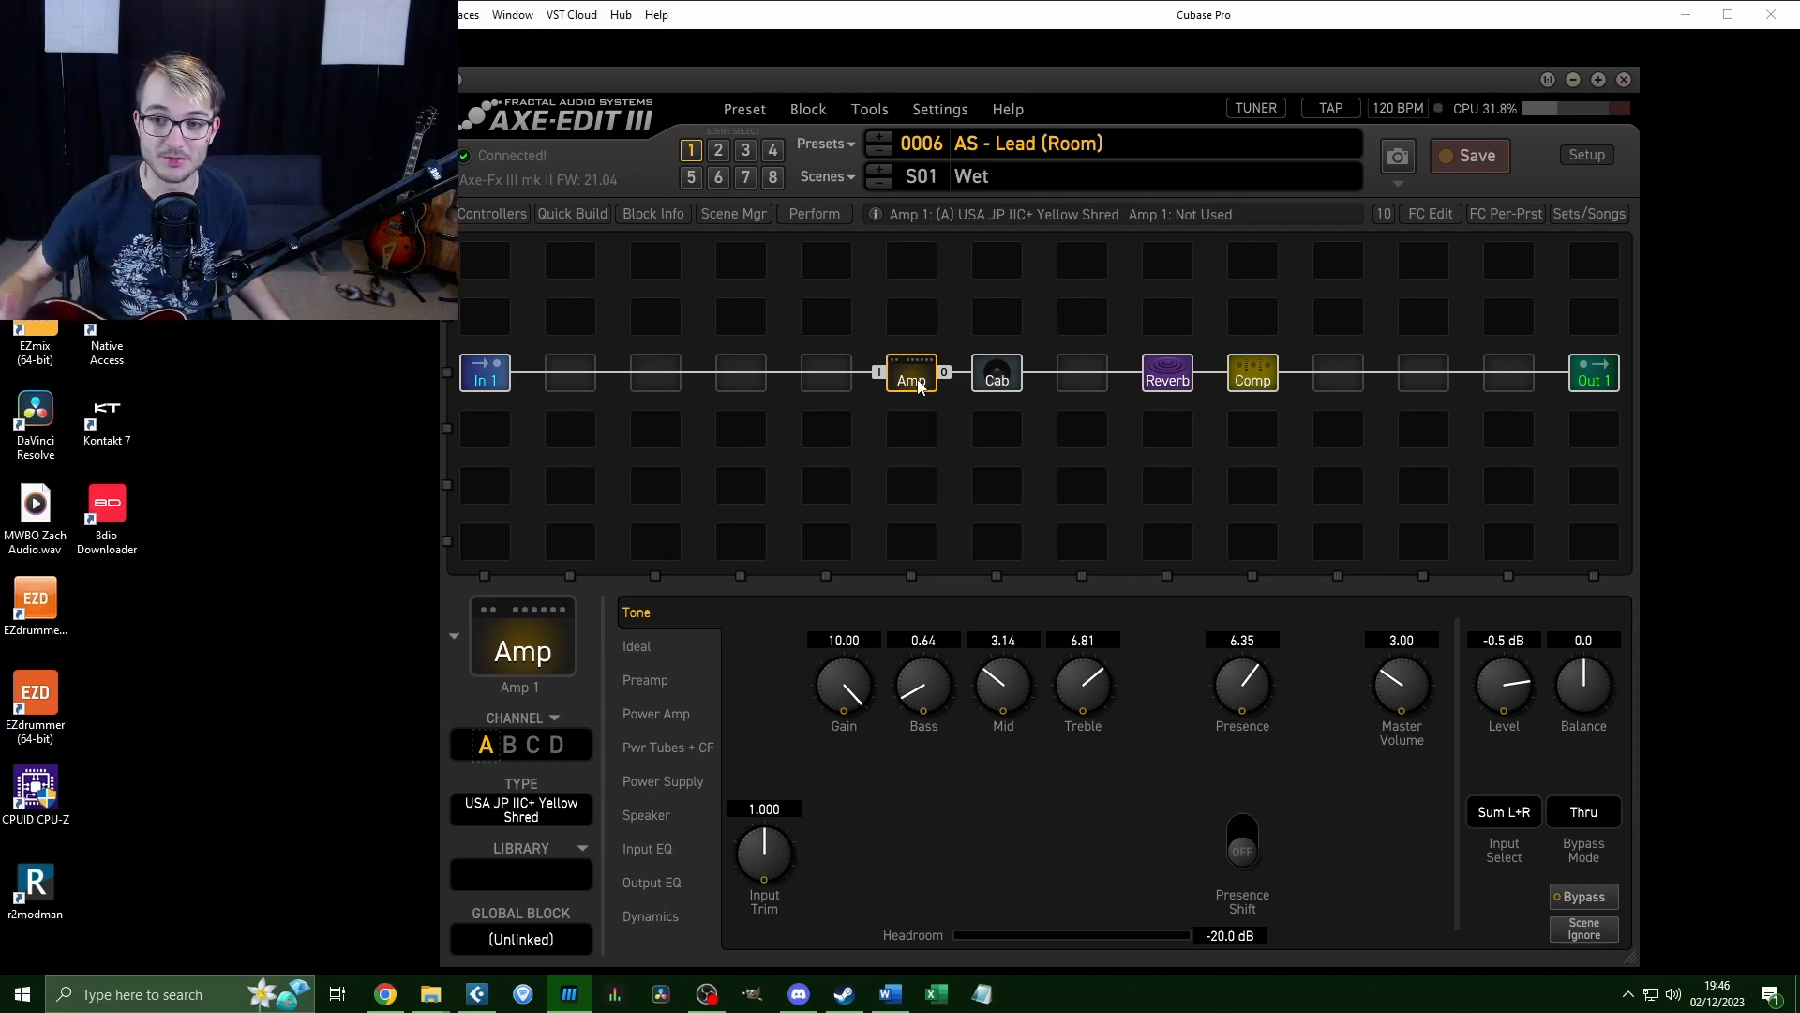
{"action": "left_click", "coordinate": [997, 375]}
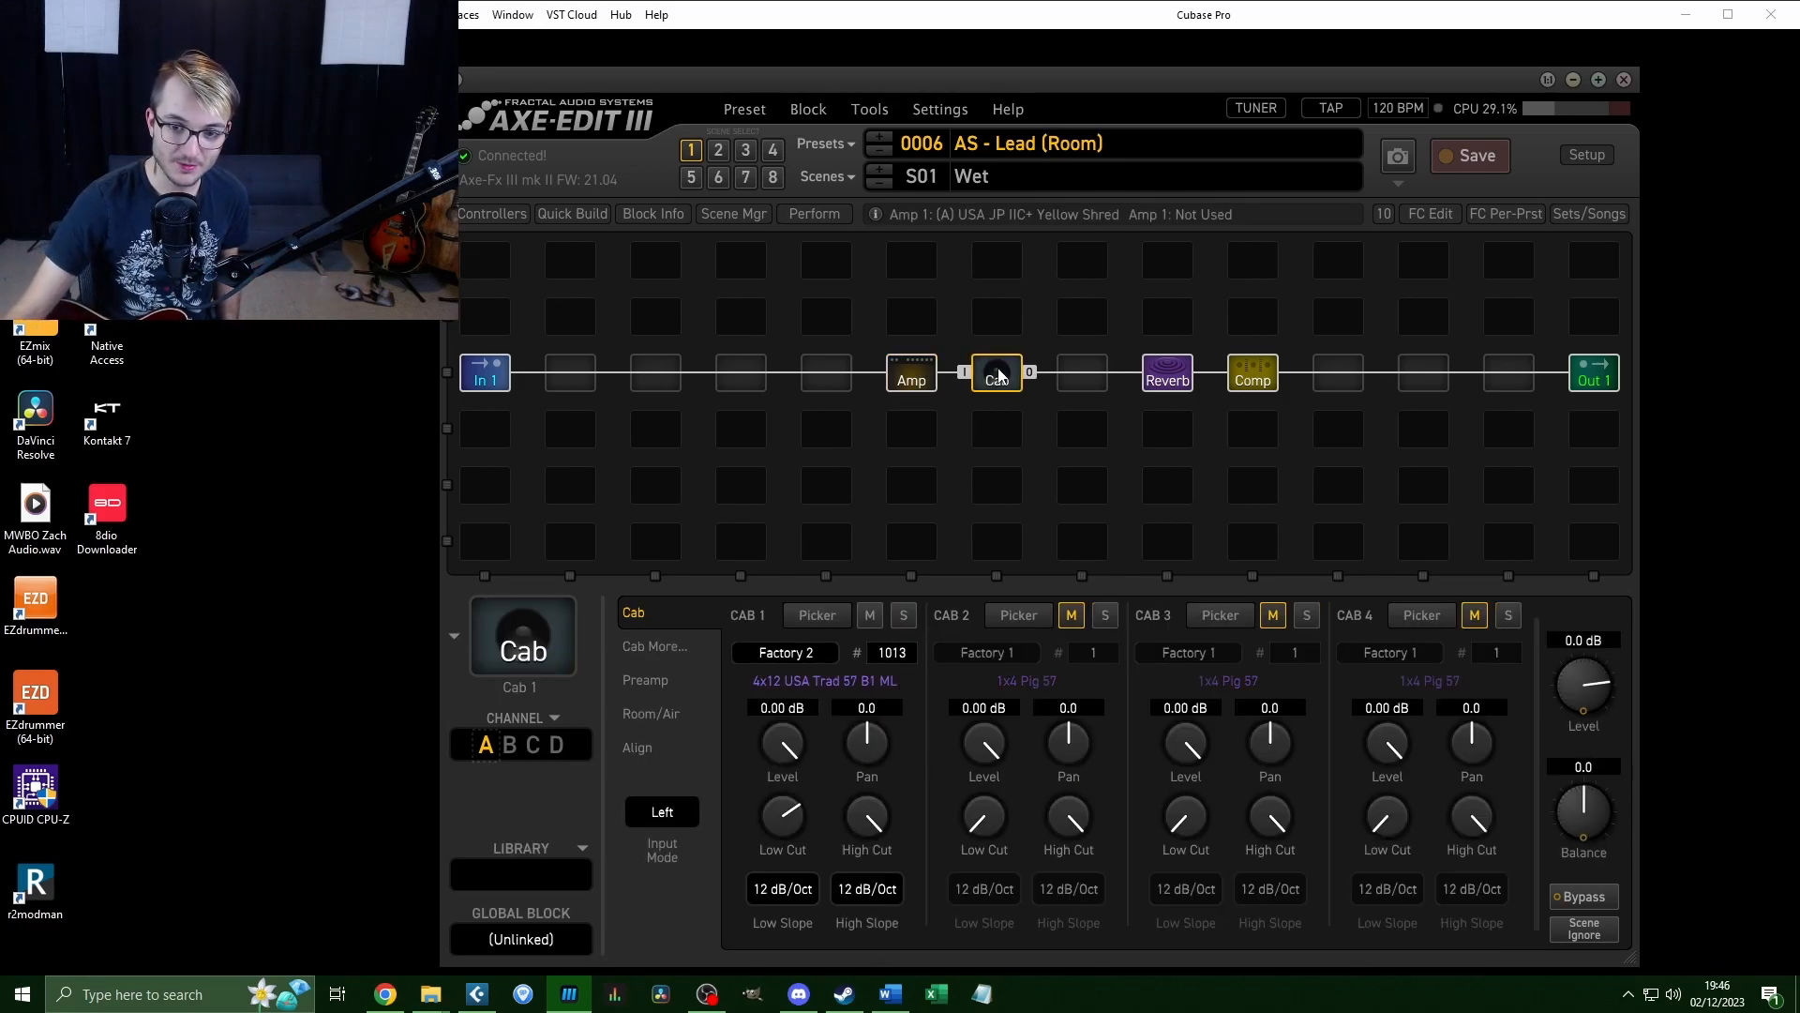
{"action": "left_click", "coordinate": [914, 378]}
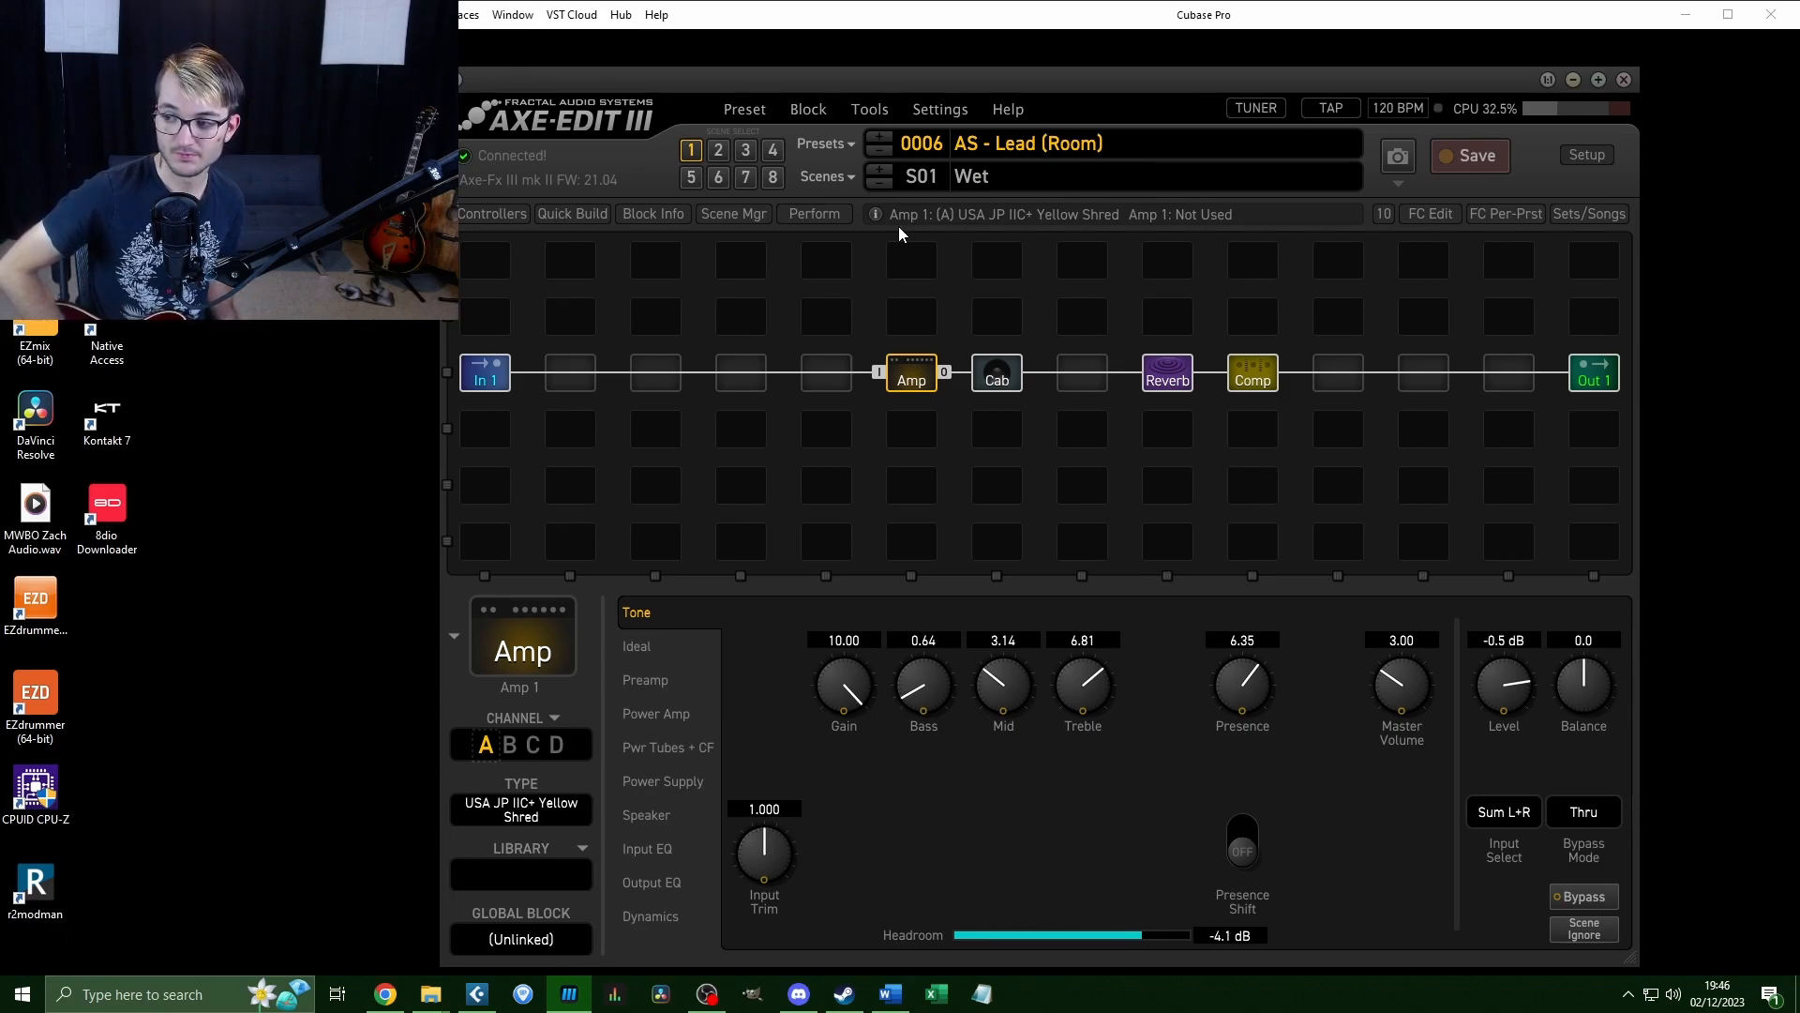
Load the VS - Bulb Ambient preset and examine its Comp, first Delay and Drive blocks.
{"action": "left_click", "coordinate": [840, 144]}
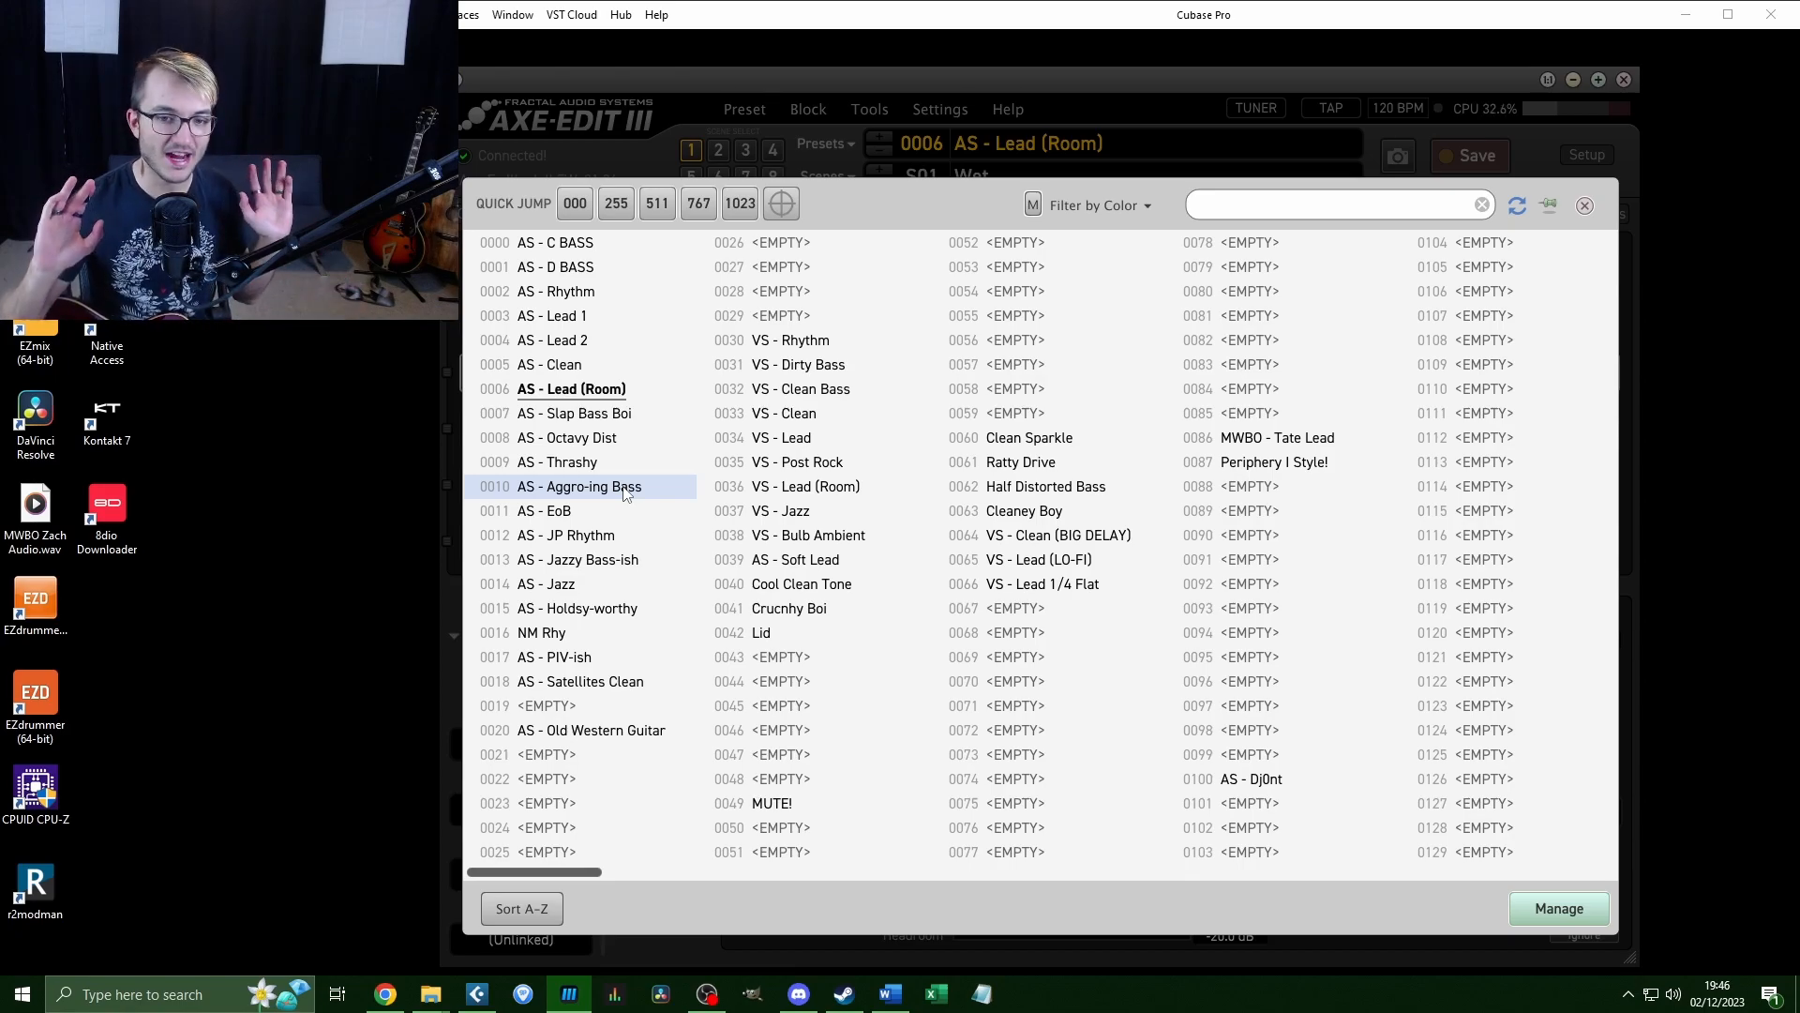
{"action": "left_click", "coordinate": [834, 535]}
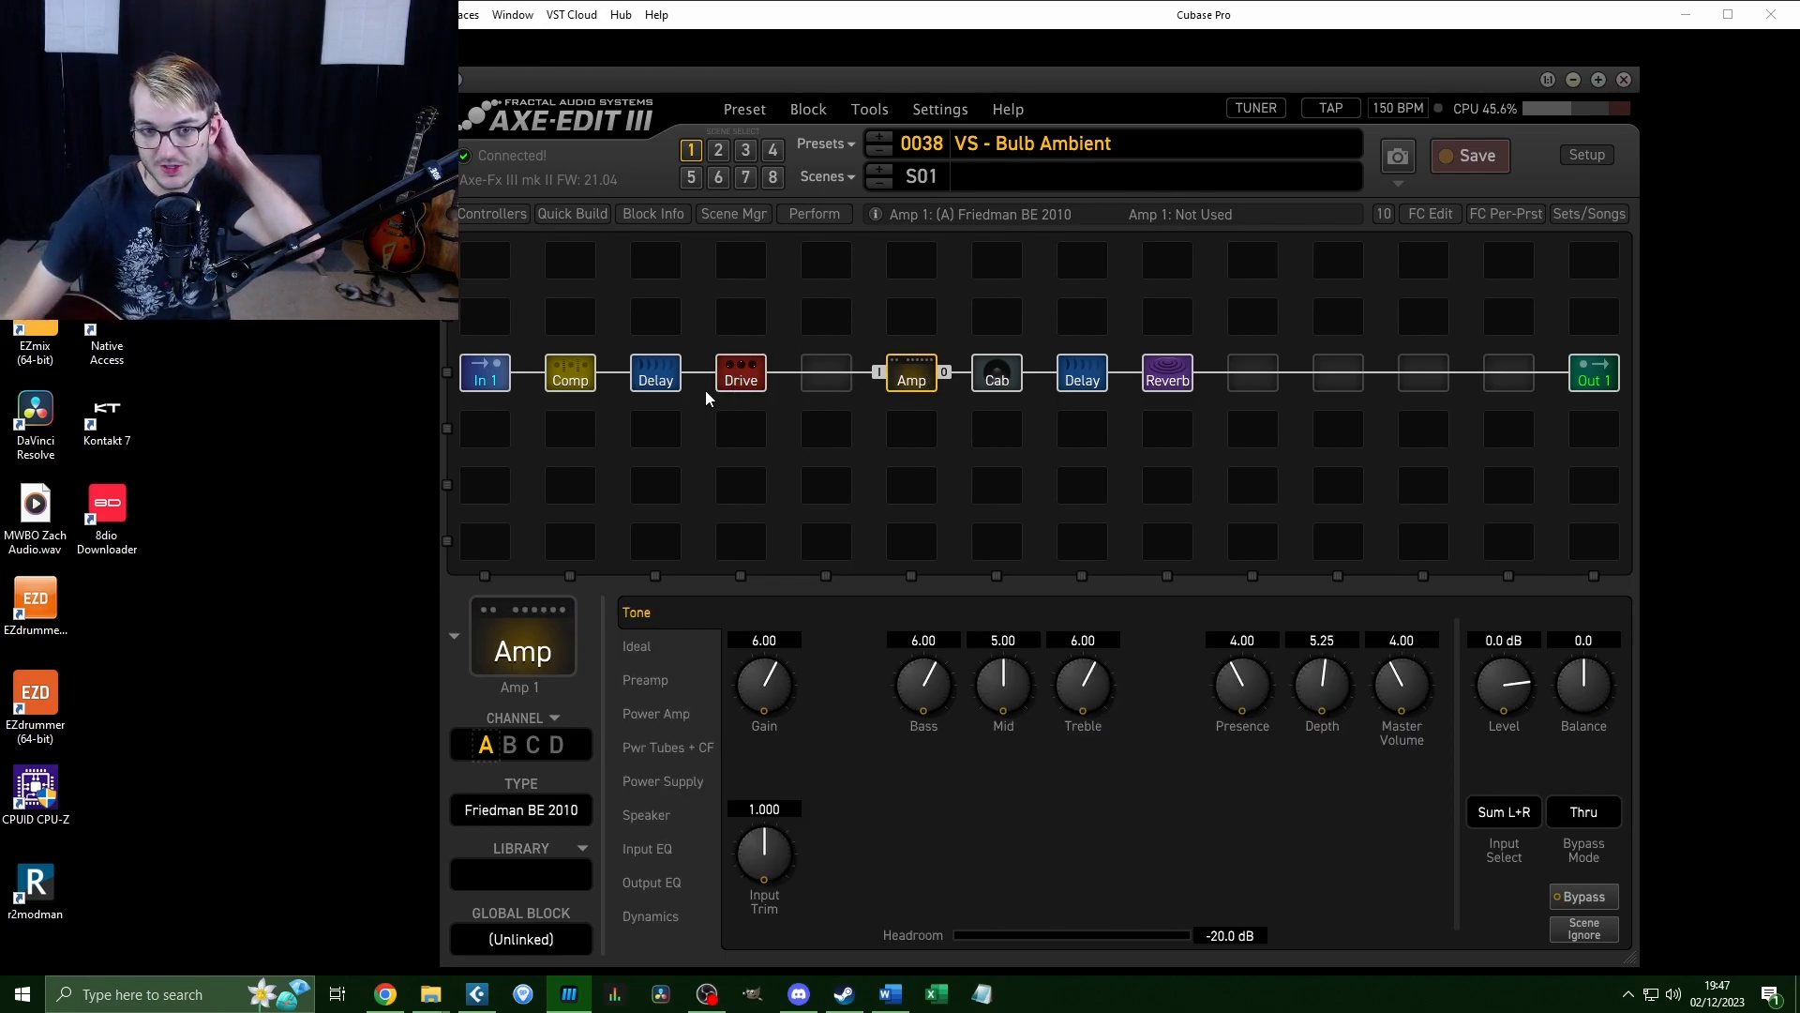
{"action": "left_click", "coordinate": [654, 375]}
{"action": "left_click", "coordinate": [580, 378]}
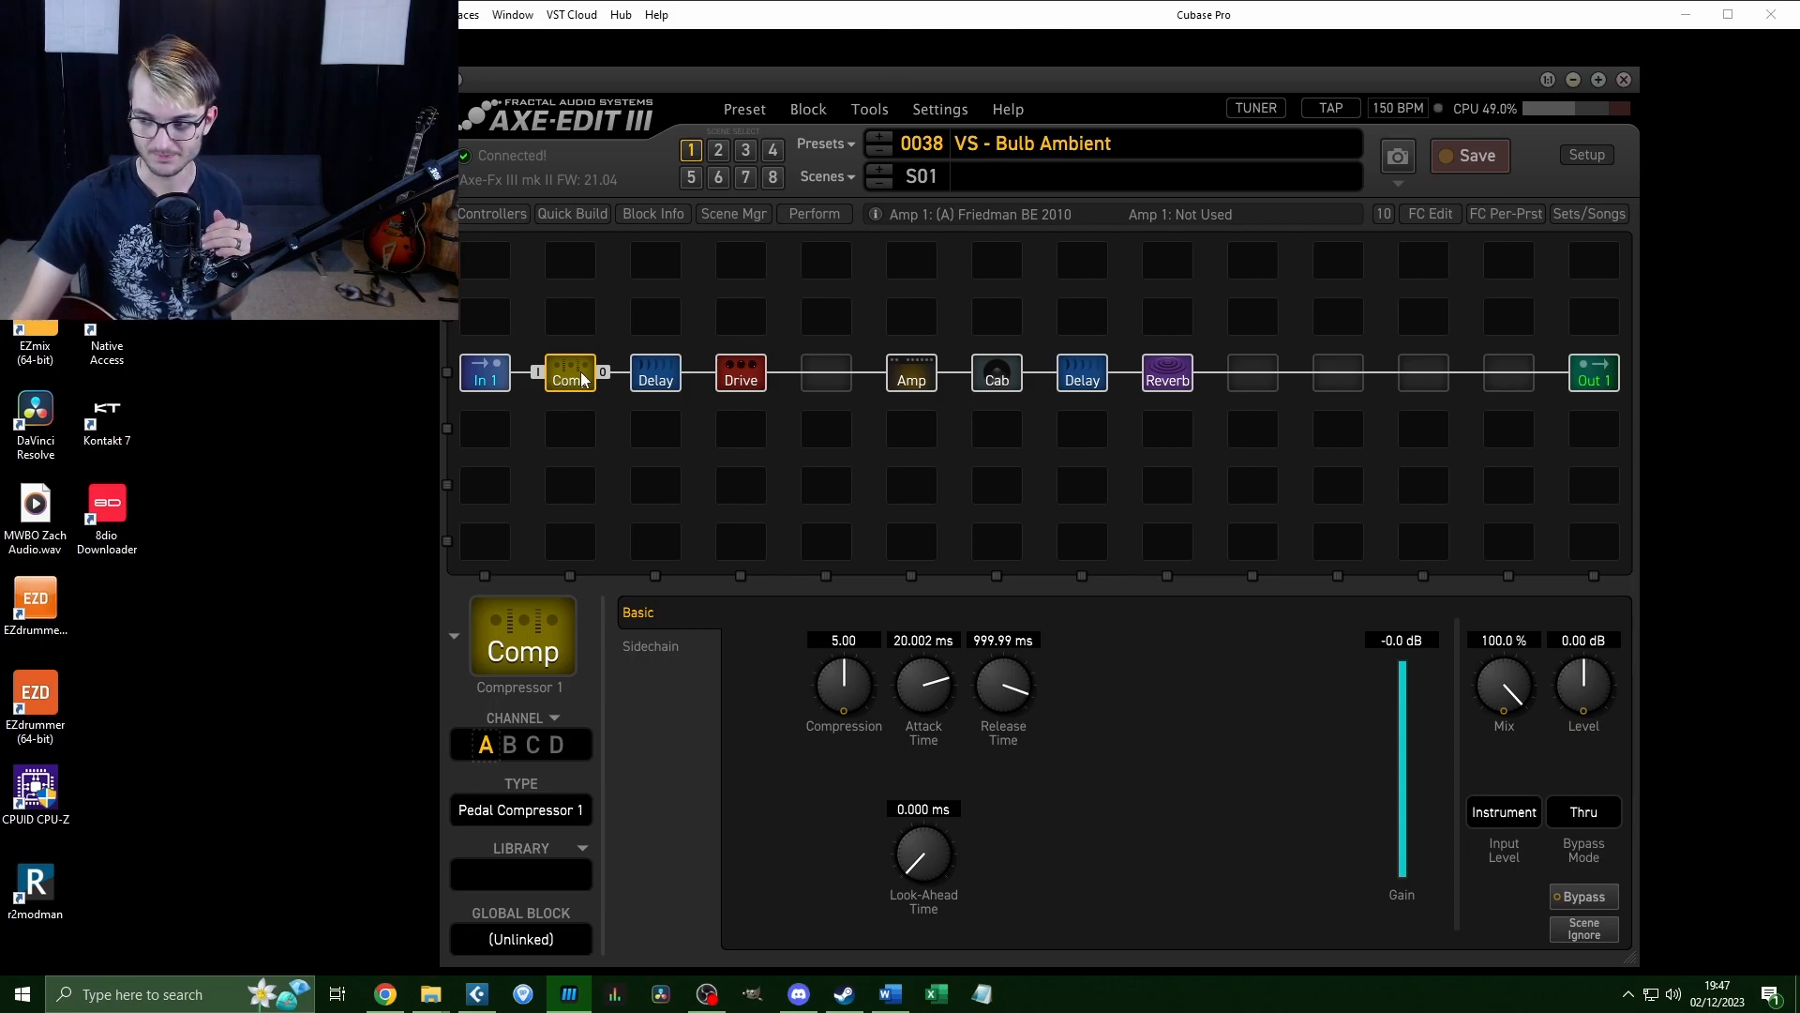
{"action": "left_click", "coordinate": [658, 377]}
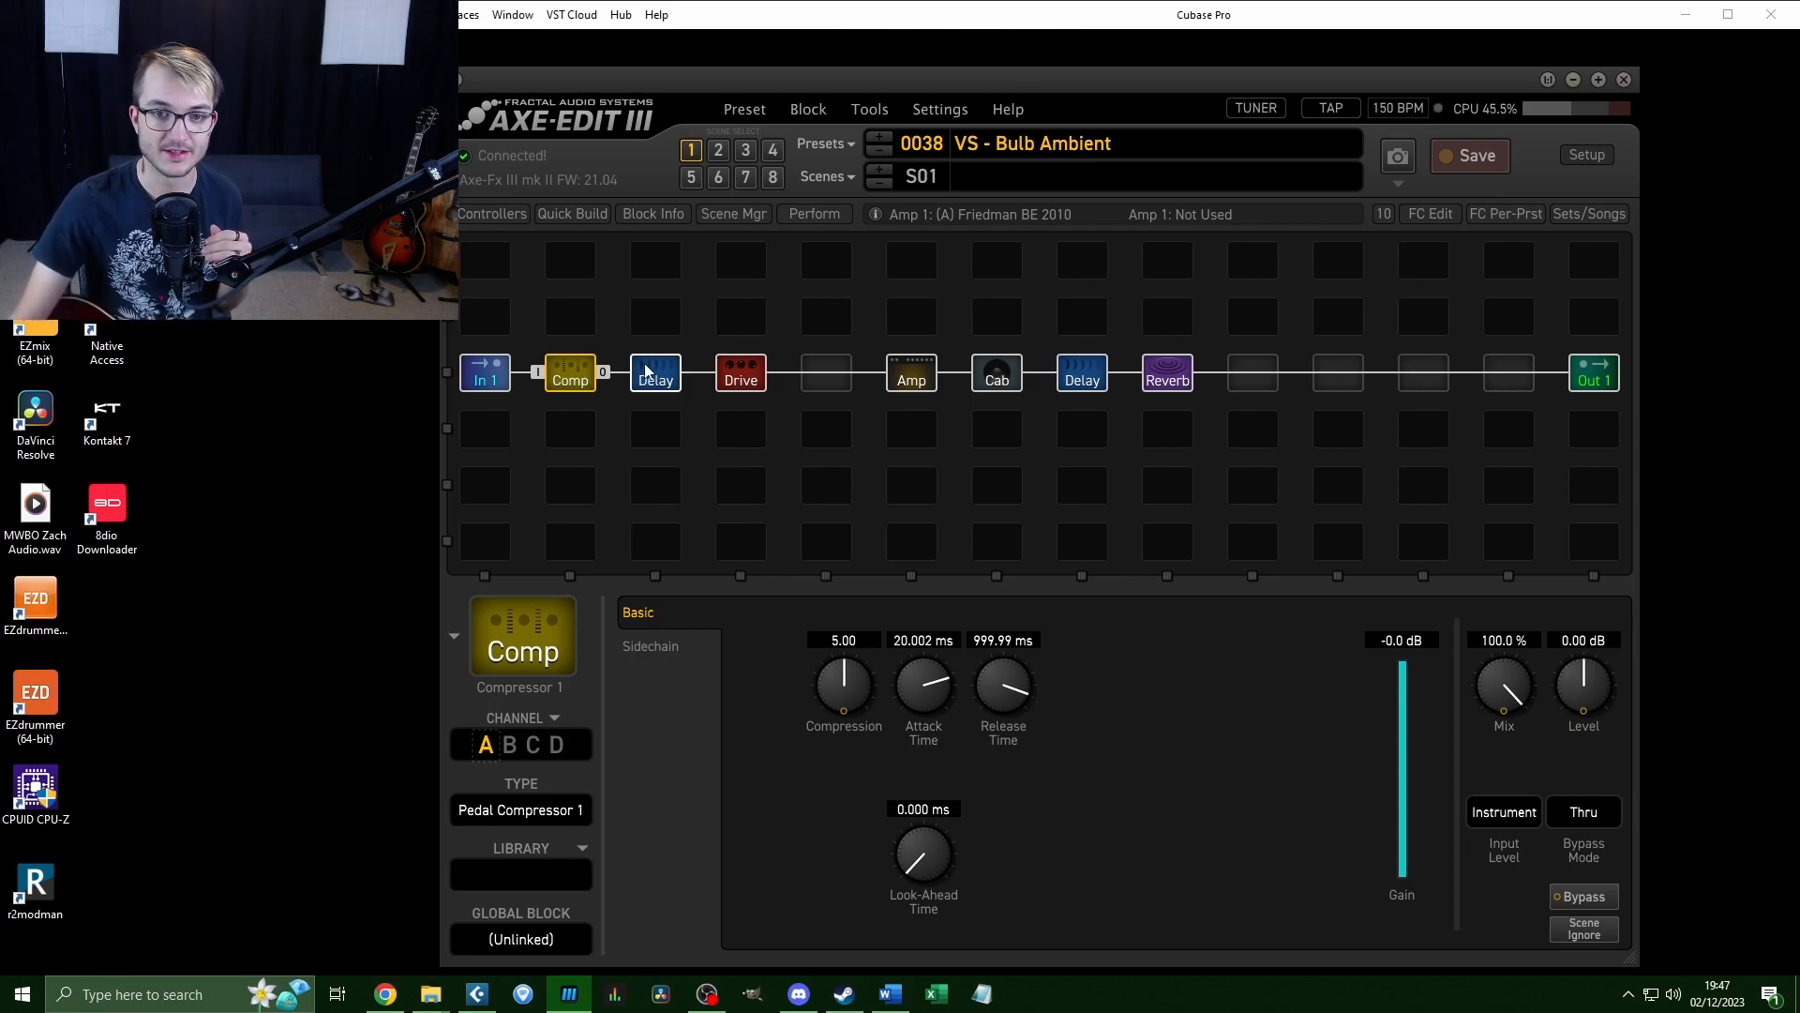
{"action": "left_click", "coordinate": [750, 377]}
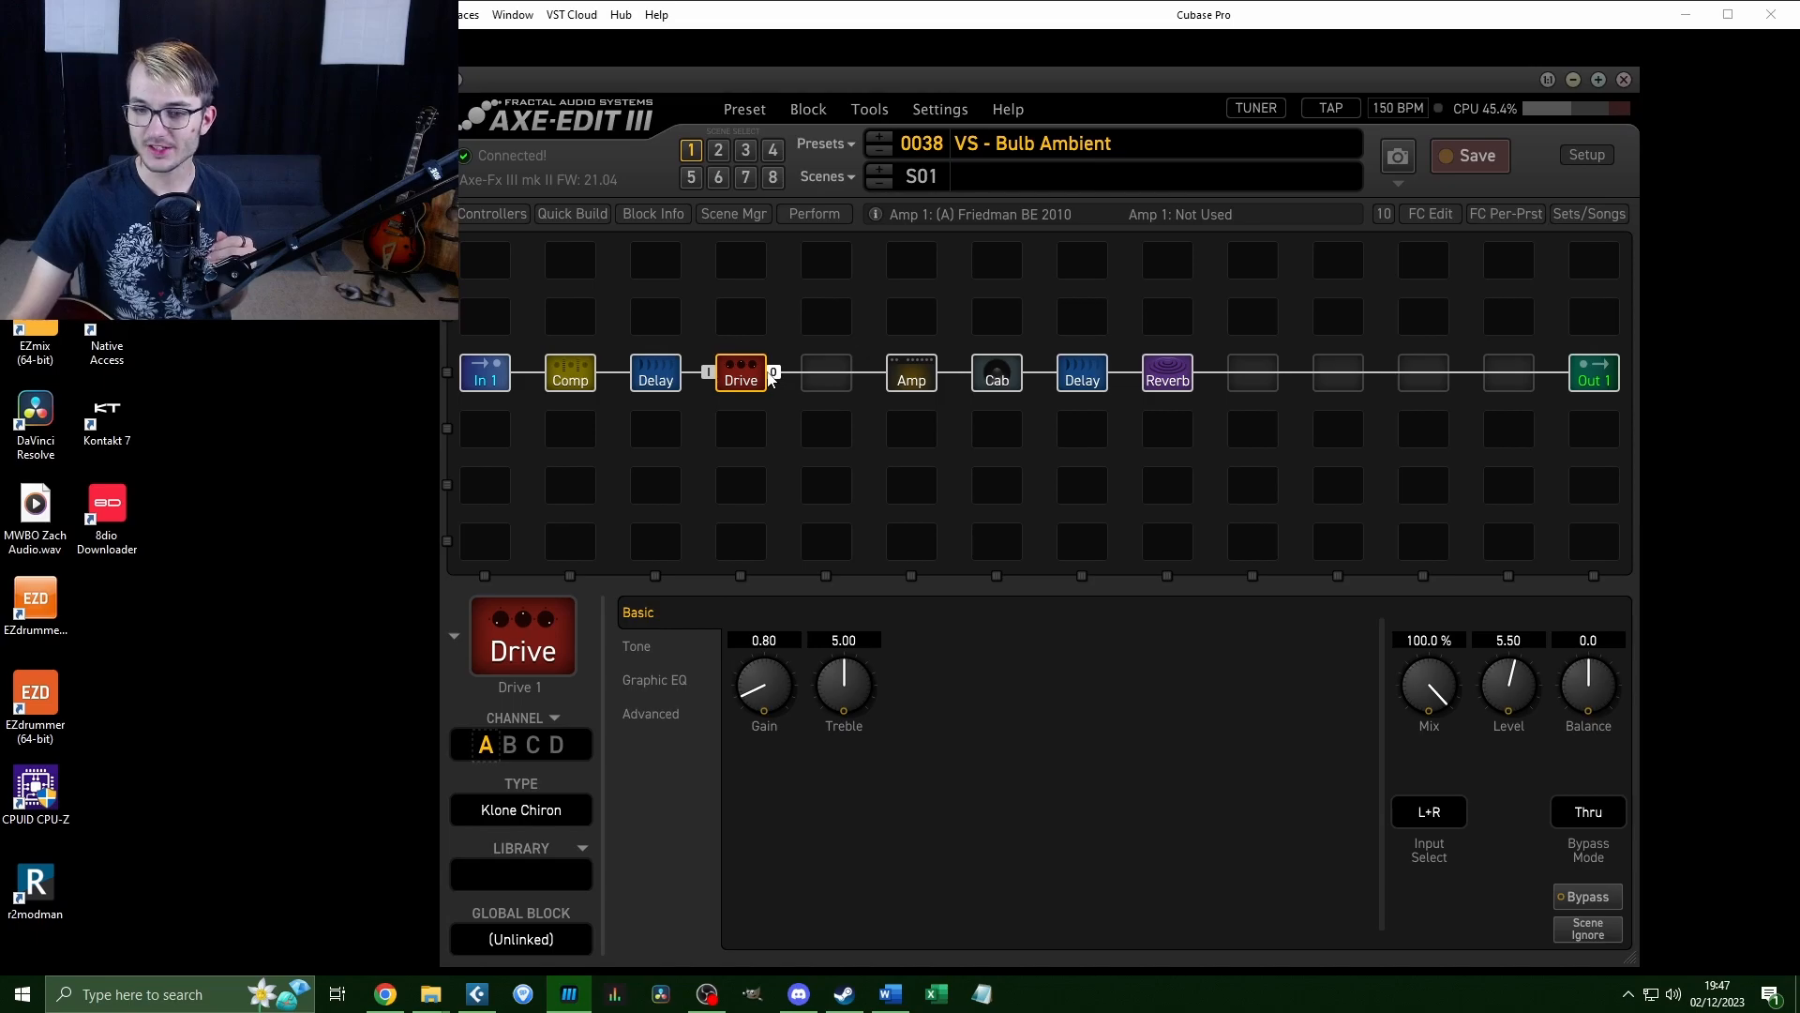
Examine the Amp, Cab, second Delay and Reverb blocks of VS - Bulb Ambient, ending on the Comp block.
{"action": "left_click", "coordinate": [911, 375]}
{"action": "left_click", "coordinate": [997, 375]}
{"action": "left_click", "coordinate": [1082, 375]}
{"action": "left_click", "coordinate": [1167, 375]}
{"action": "left_click", "coordinate": [997, 373]}
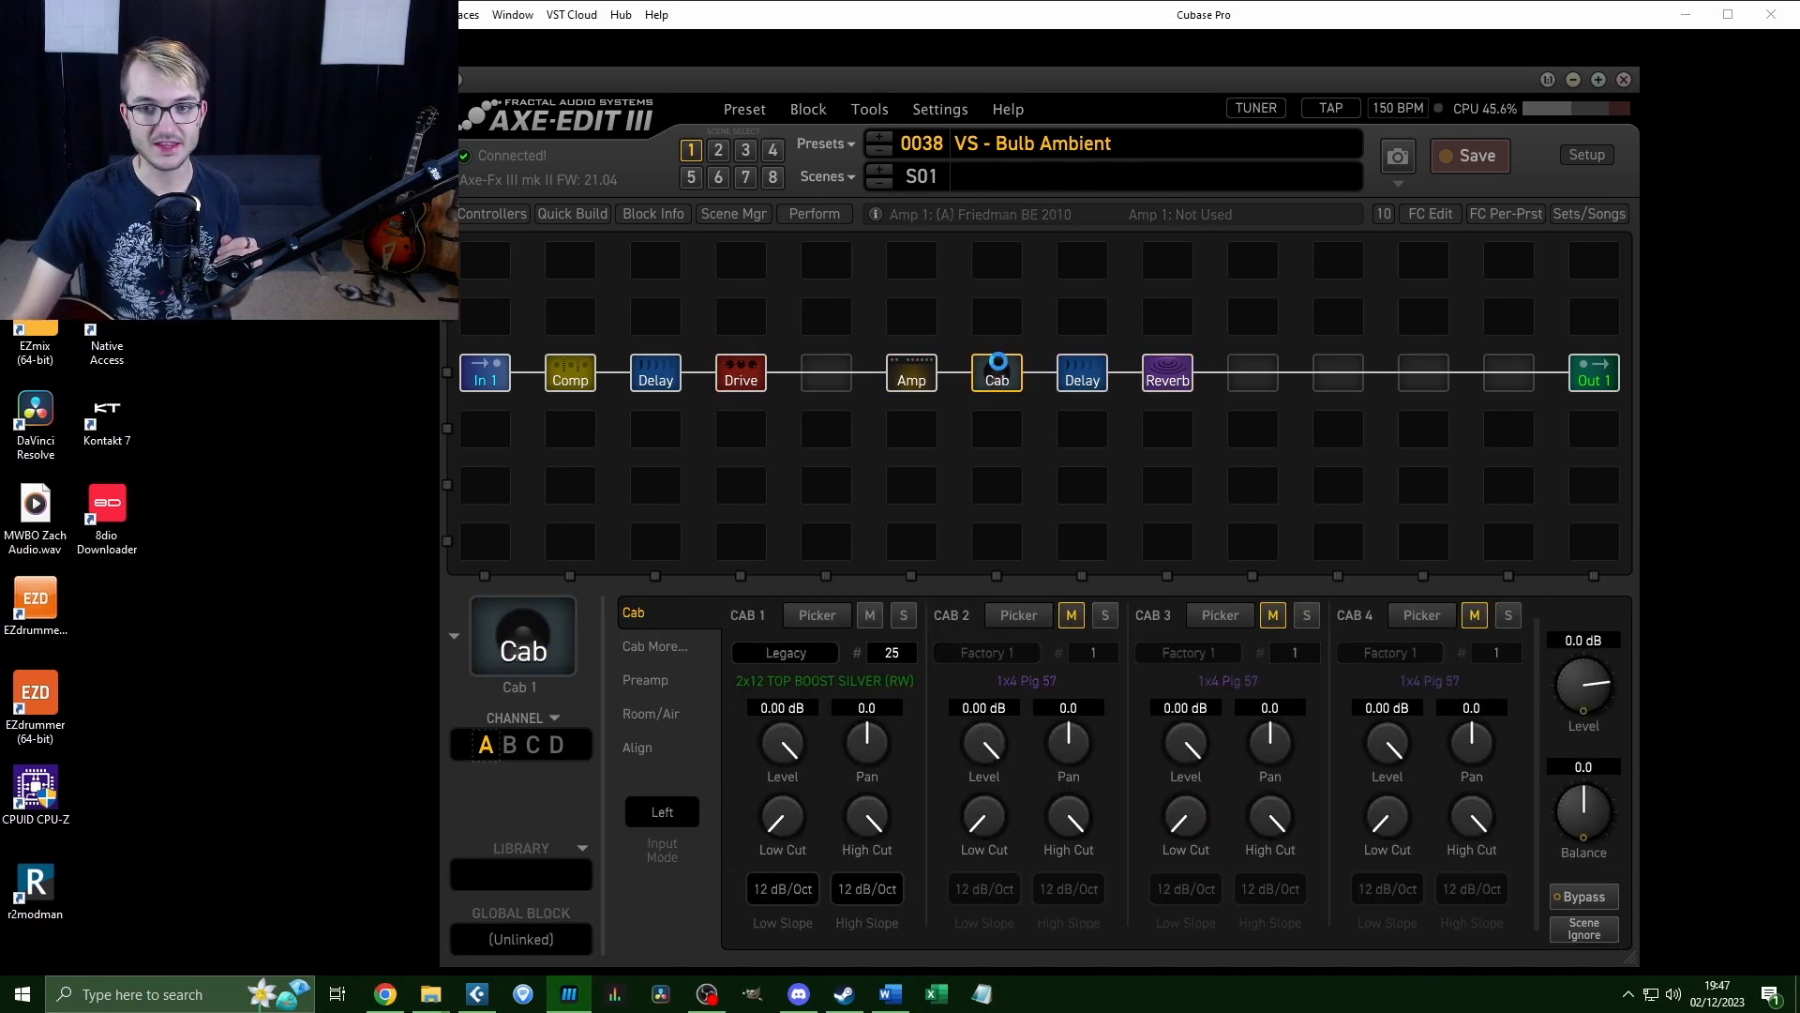
{"action": "left_click", "coordinate": [570, 373]}
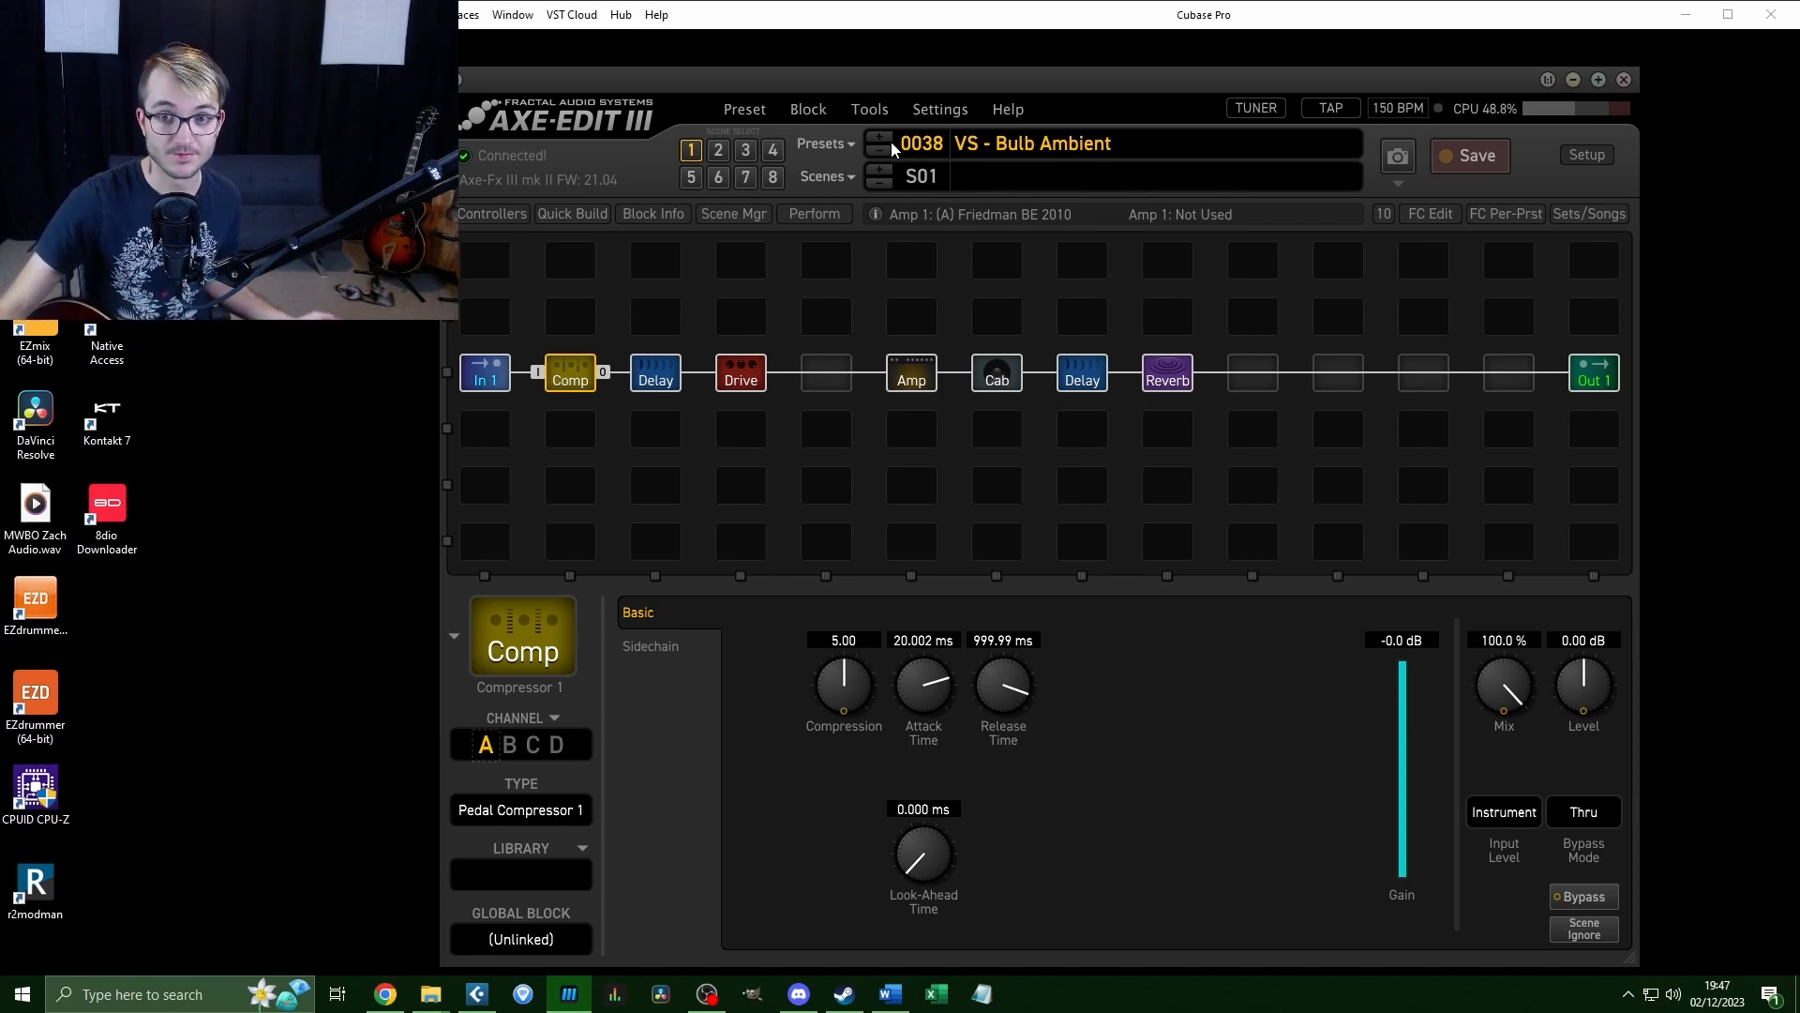
Load the AS - EoB preset and browse the preset list for another preset.
{"action": "left_click", "coordinate": [825, 139]}
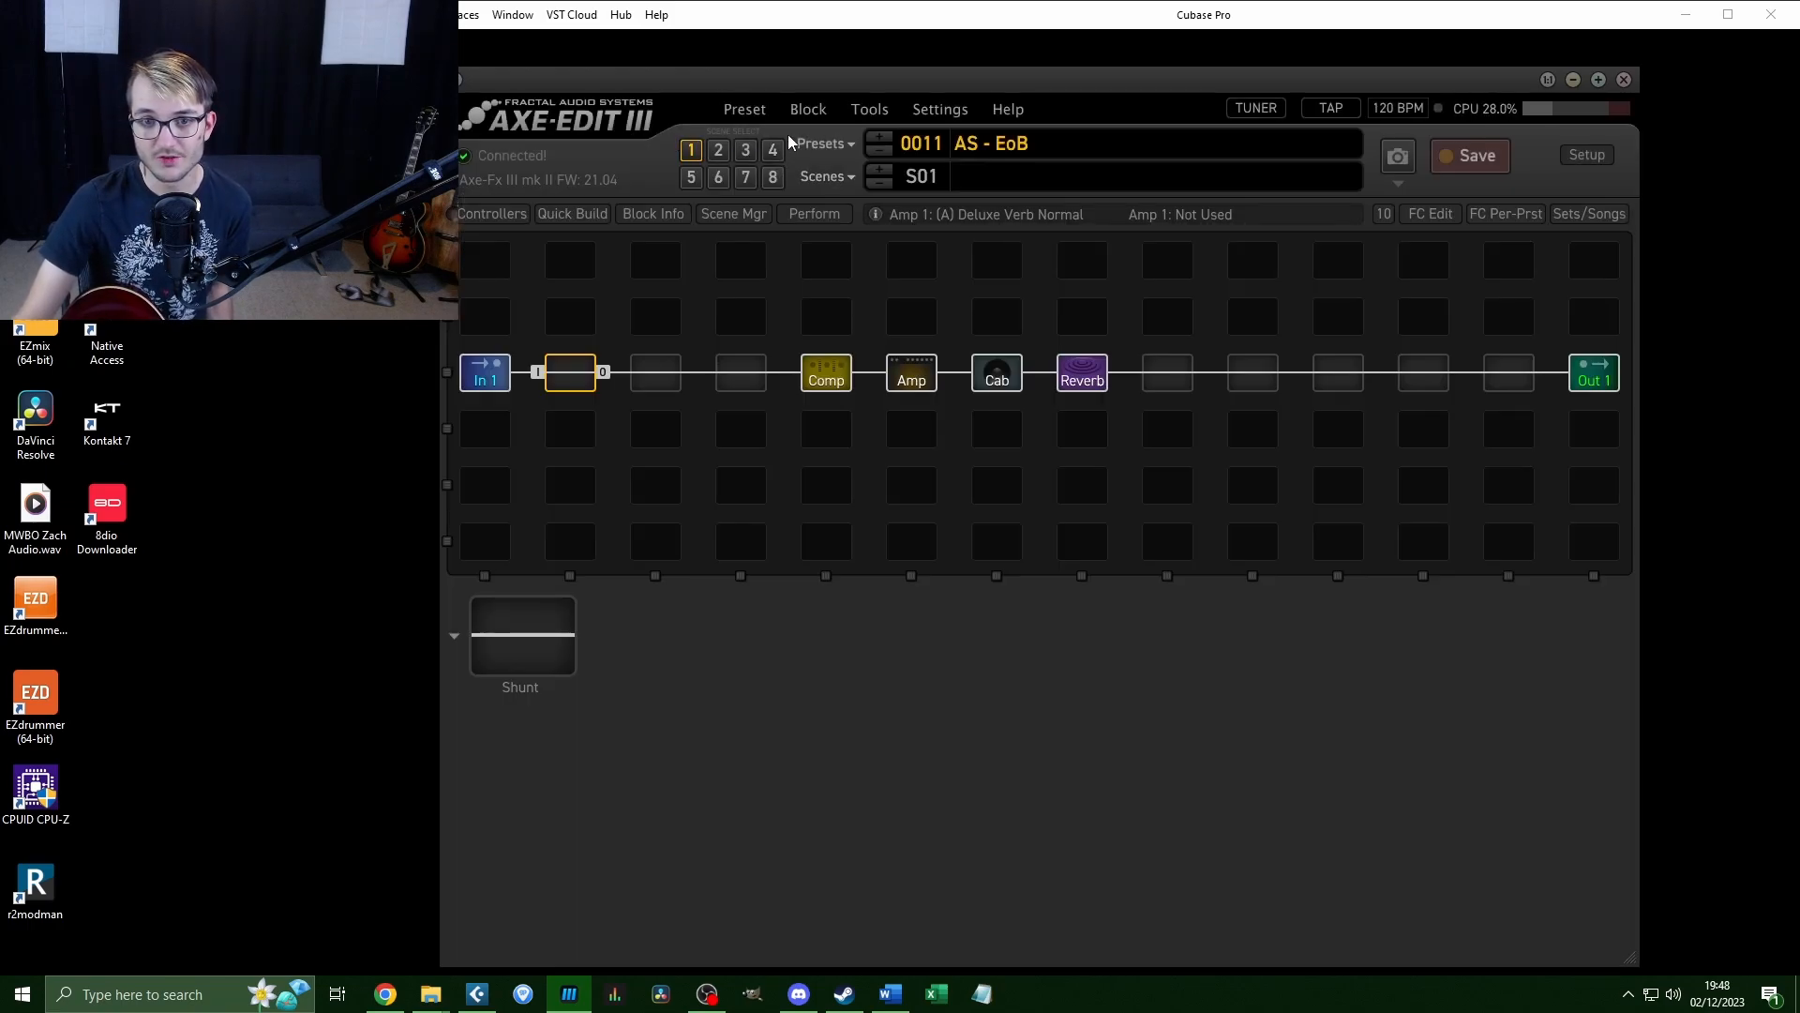
{"action": "left_click", "coordinate": [801, 143]}
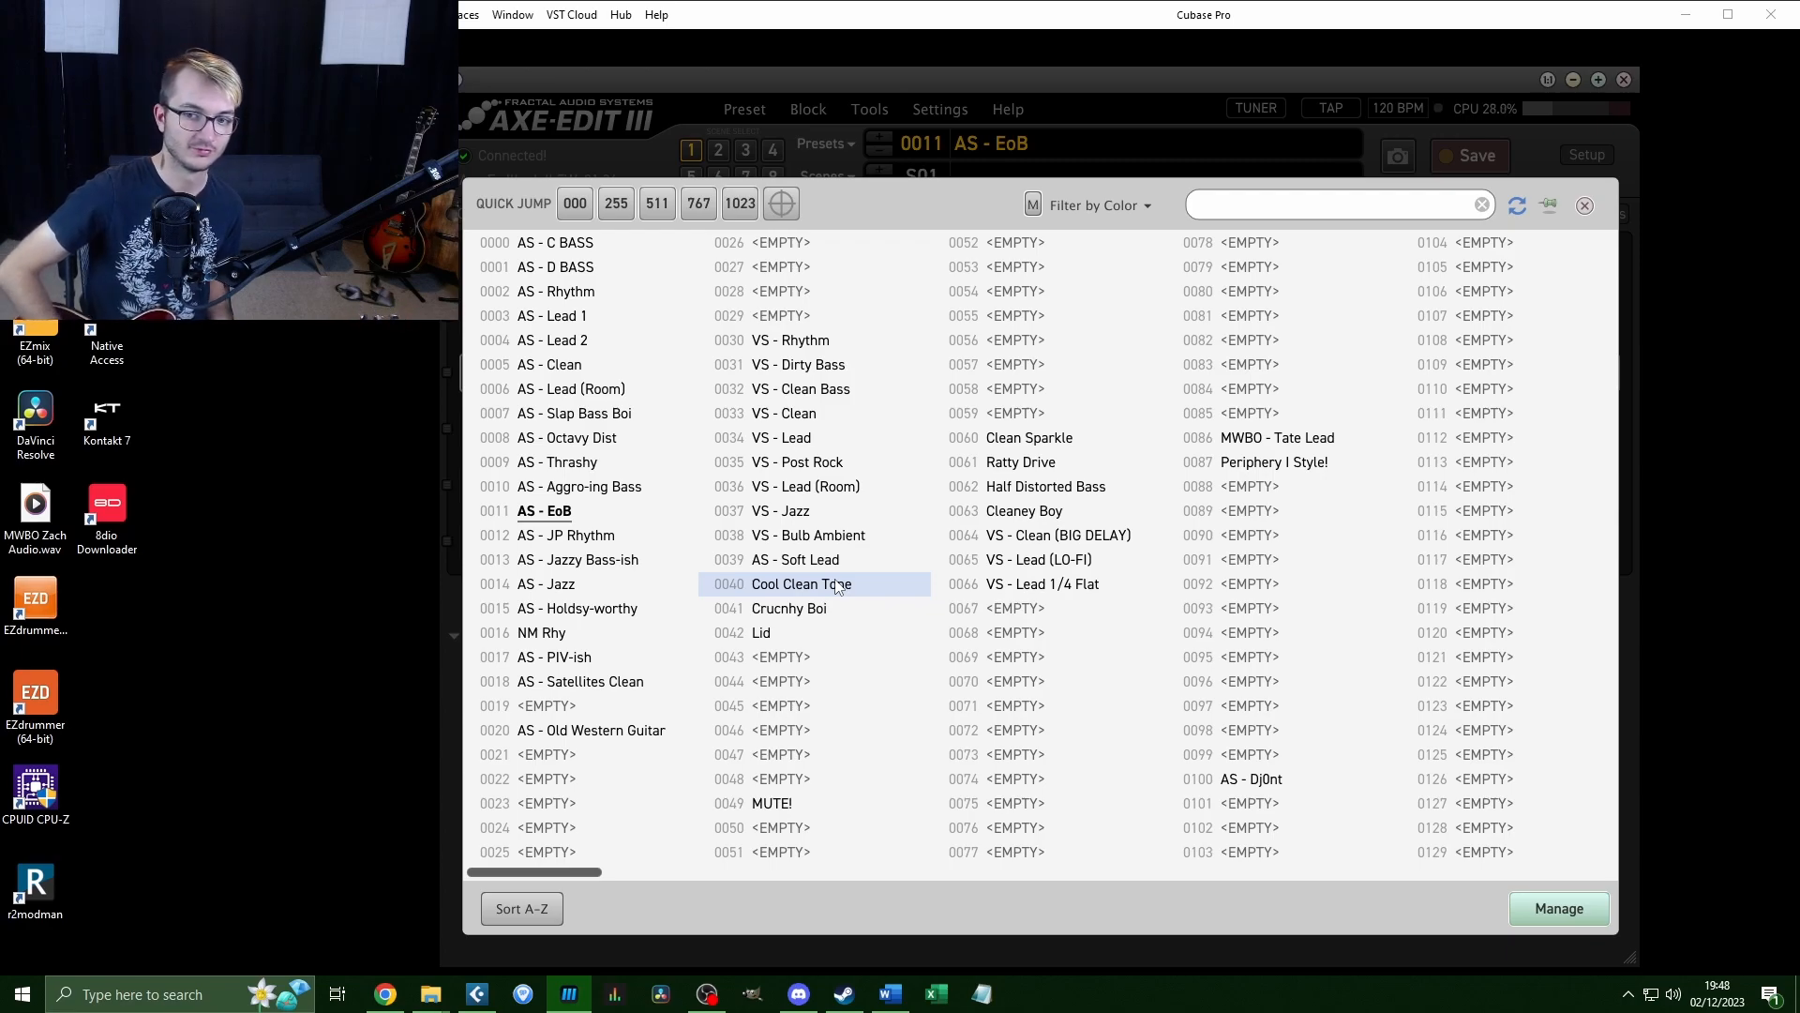
{"action": "left_click", "coordinate": [1253, 131]}
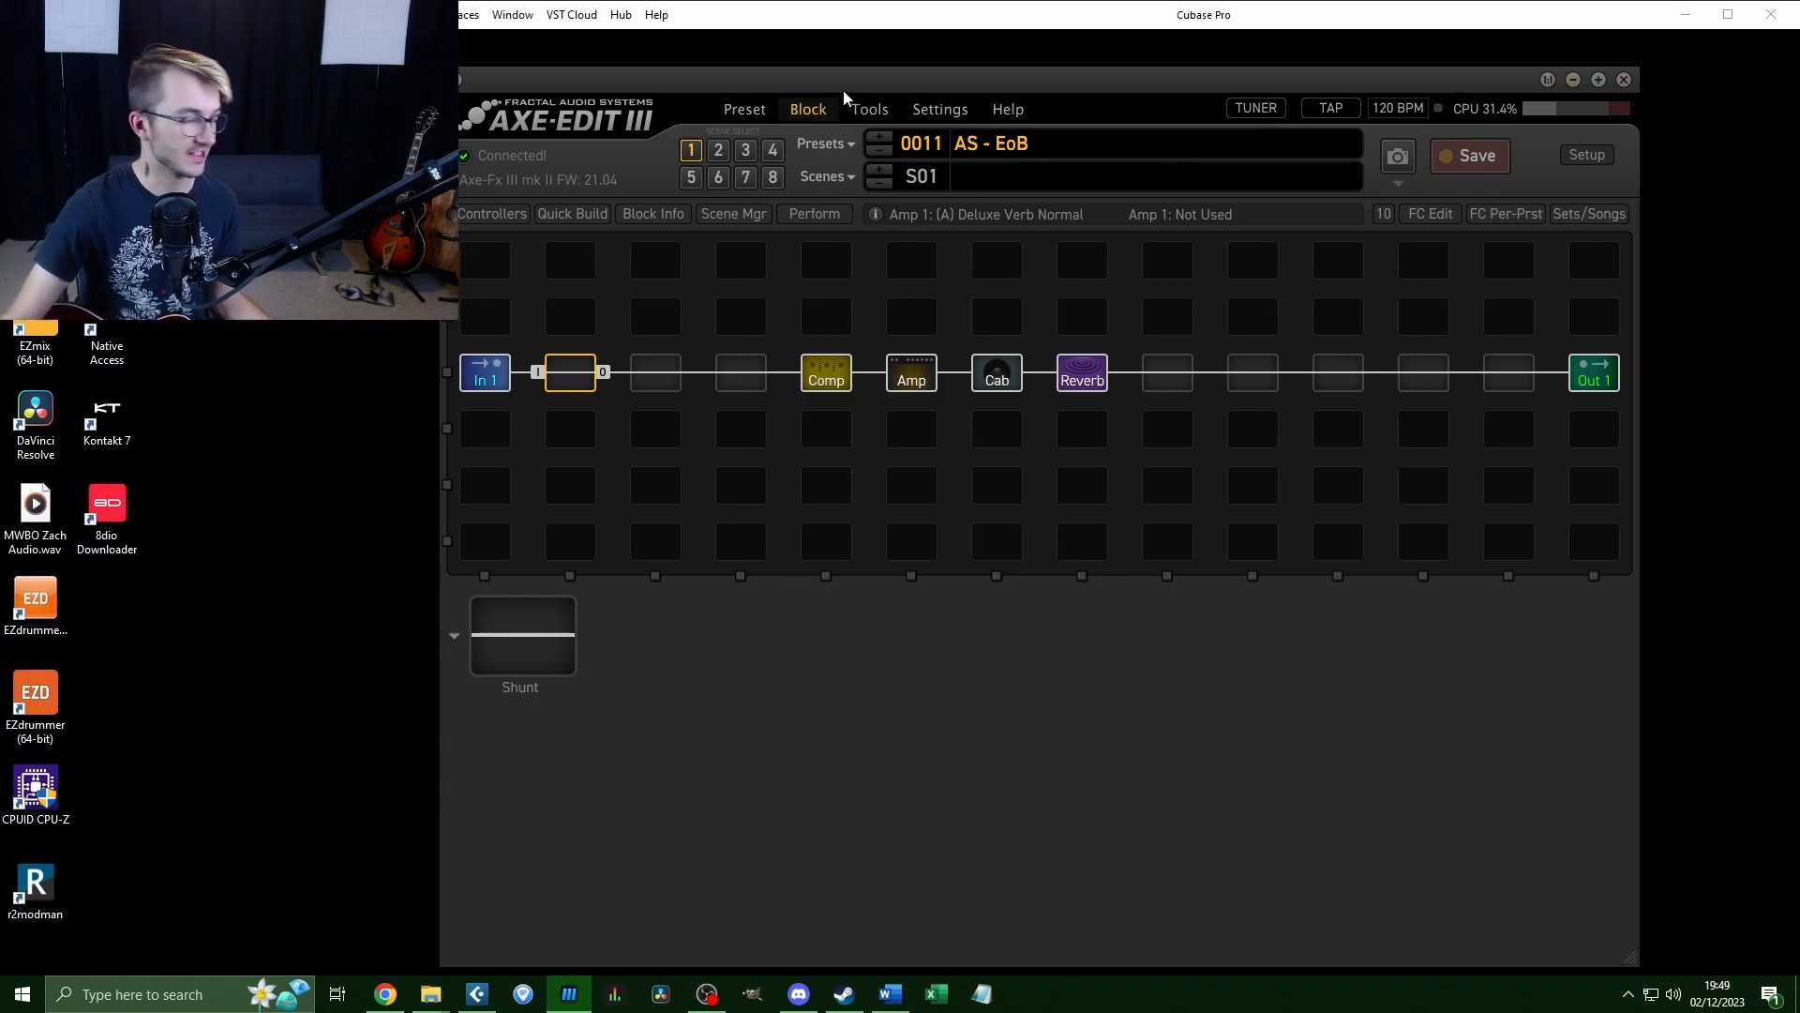
{"action": "left_click", "coordinate": [830, 143]}
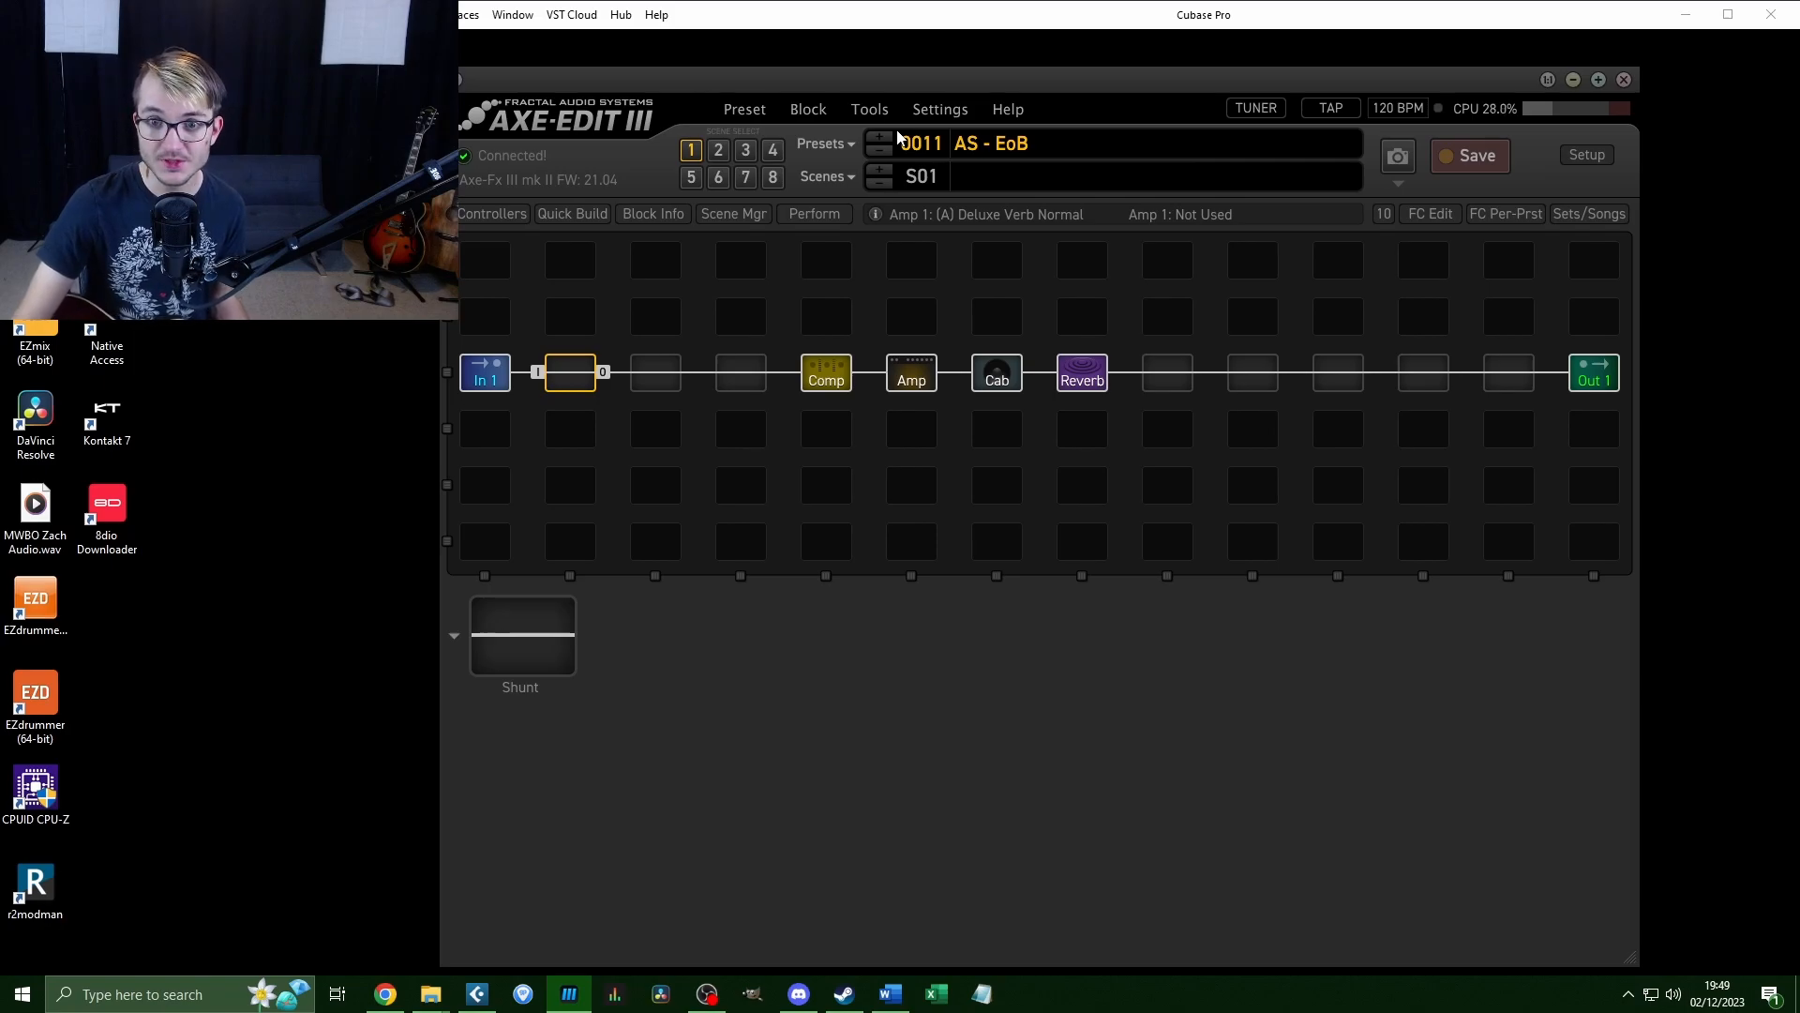
{"action": "left_click", "coordinate": [833, 148]}
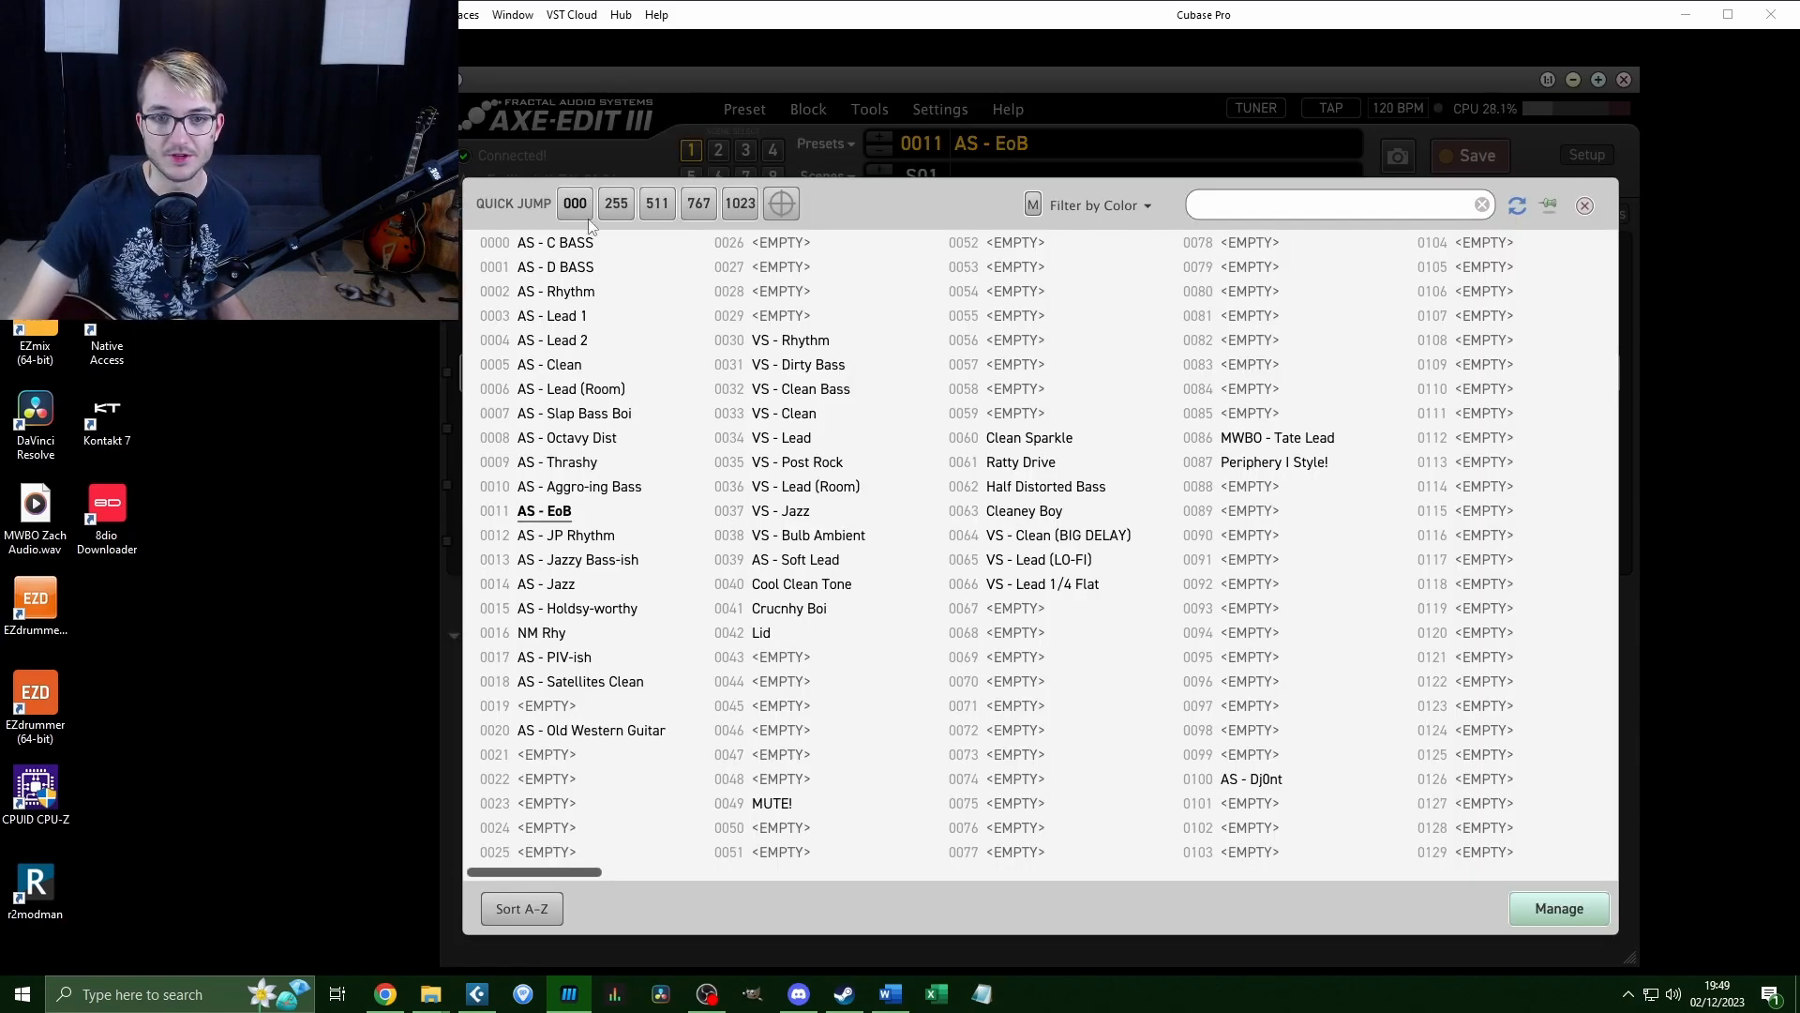